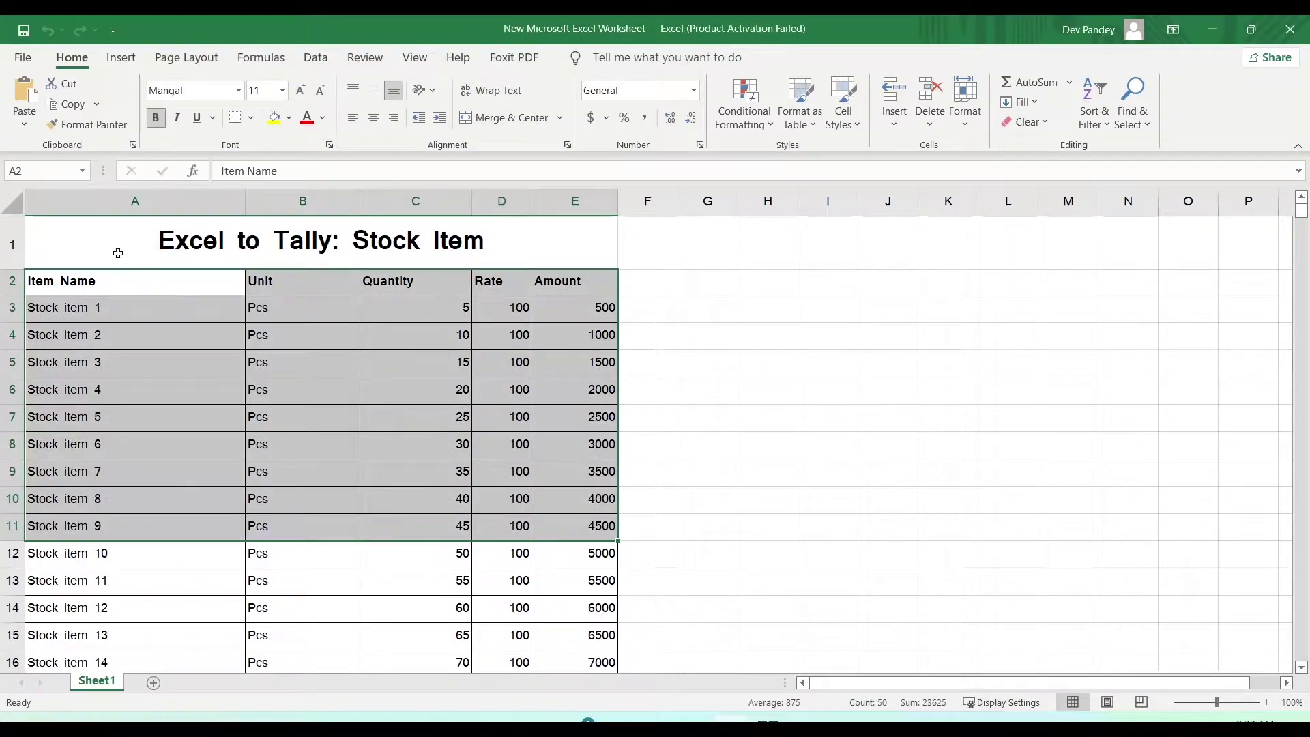
Review the Excel stock item table, covering the item name, unit, quantity, rate and amount columns.
drag(77, 278, 490, 489)
scroll(489, 489, down, 6)
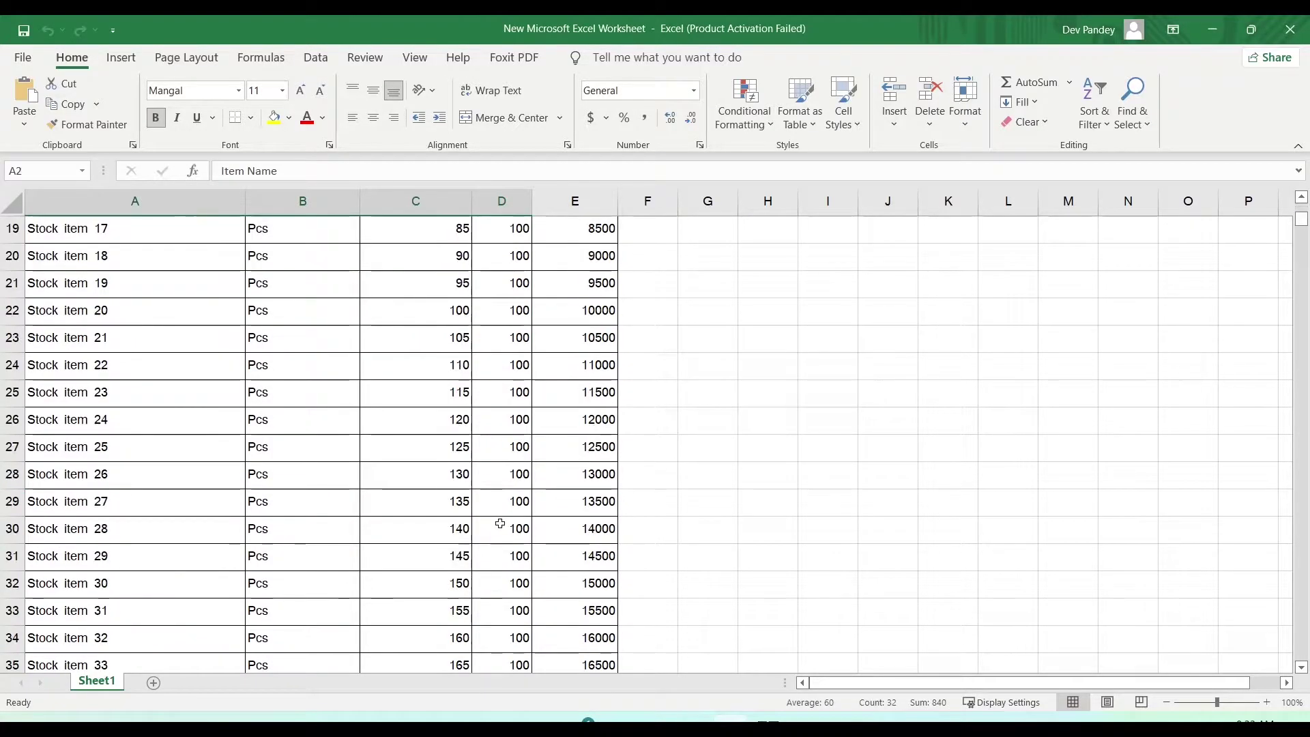
scroll(490, 489, up, 6)
drag(76, 243, 574, 582)
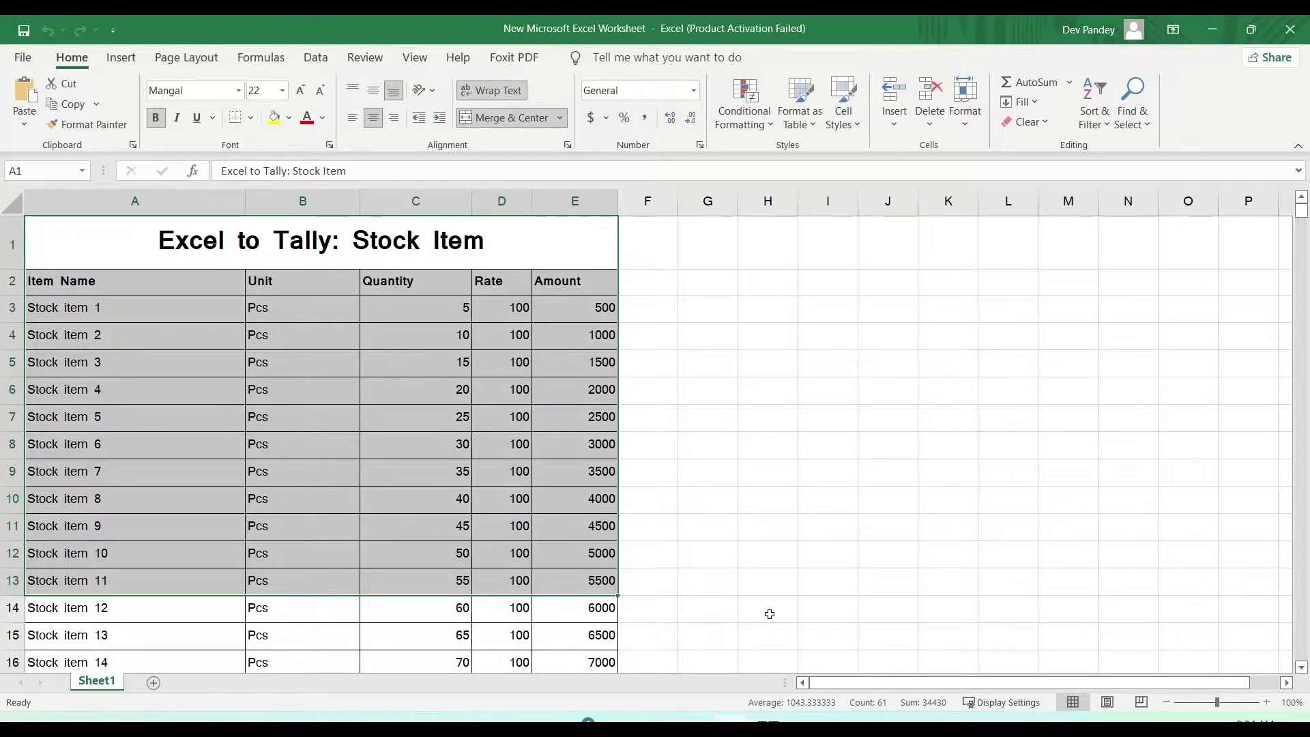
Switch to the browser and open the Google Drive download link in the YouTube video's description.
mouse_move(767, 721)
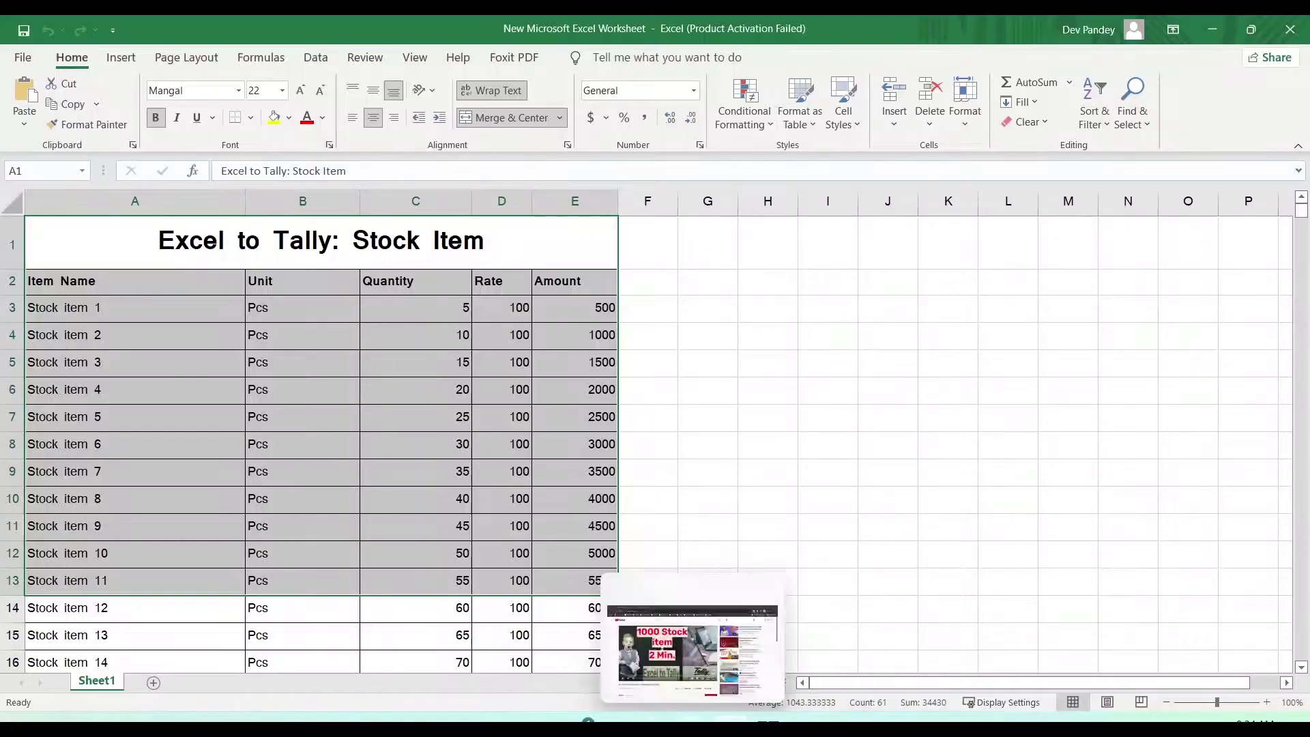
click(694, 649)
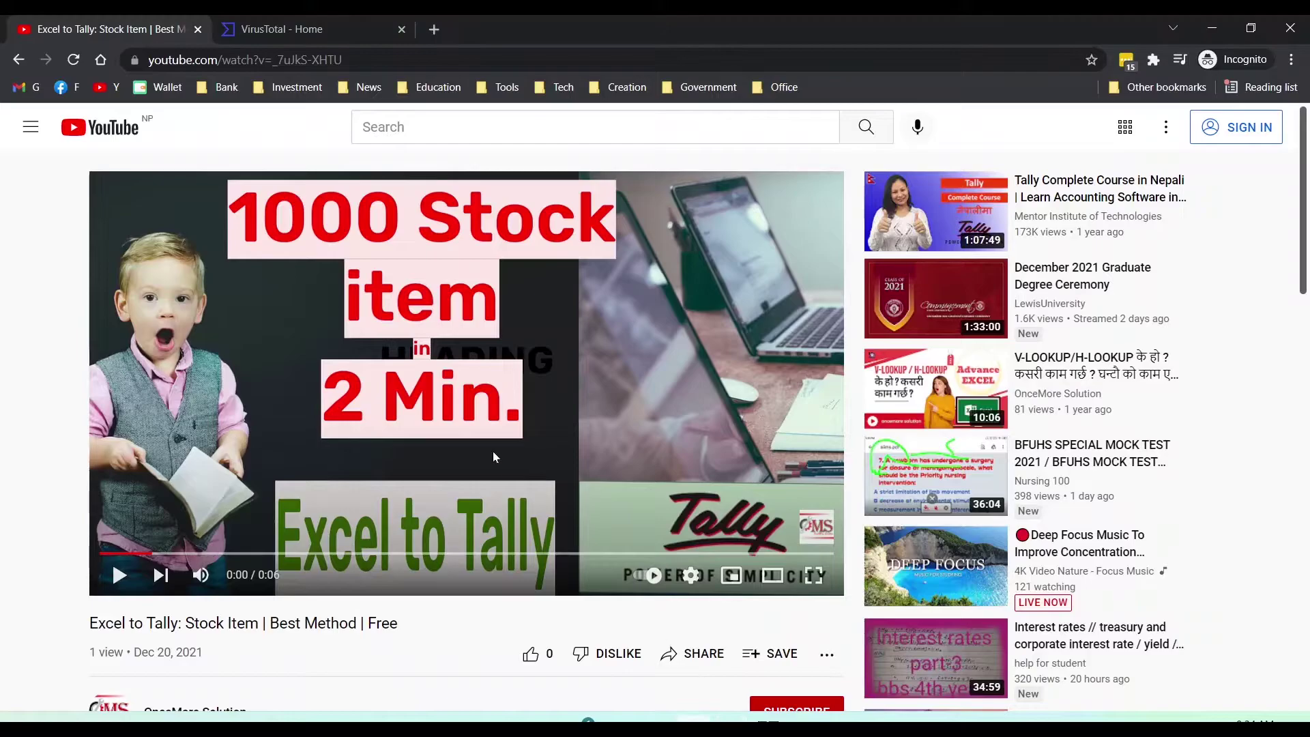
scroll(451, 434, down, 2)
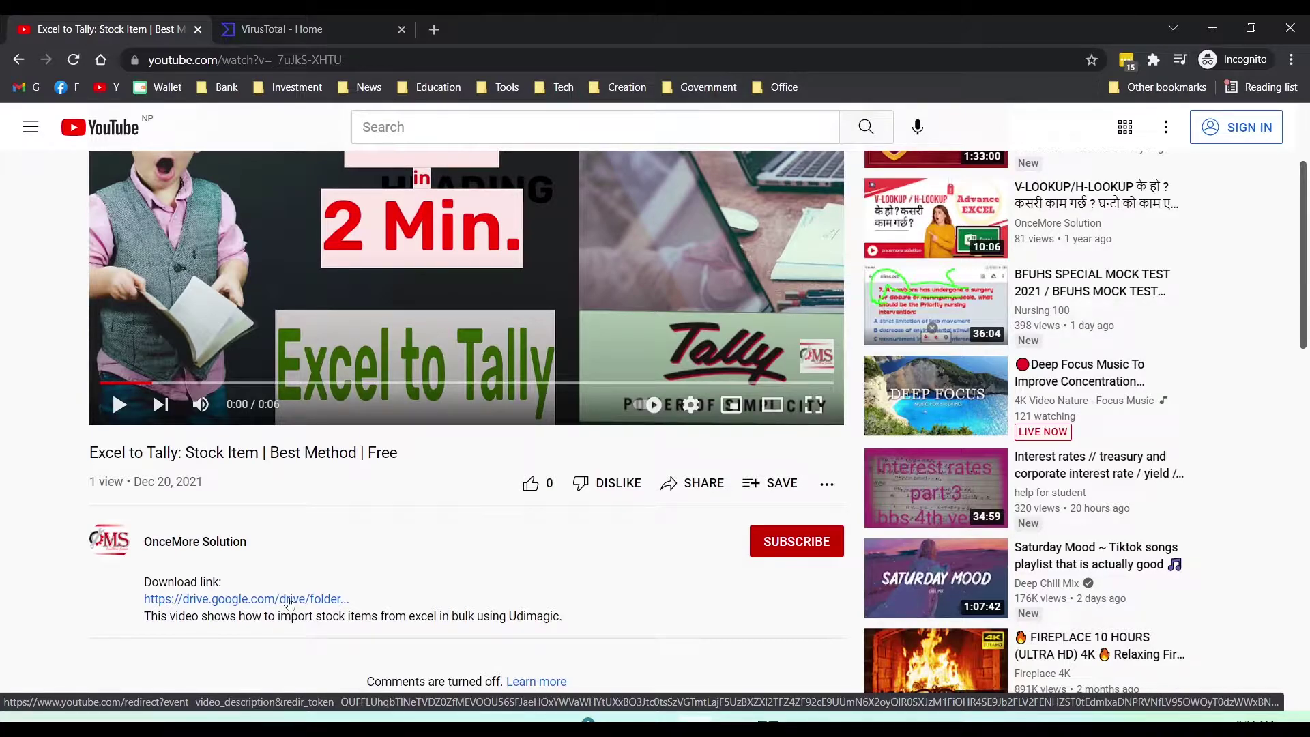
click(289, 601)
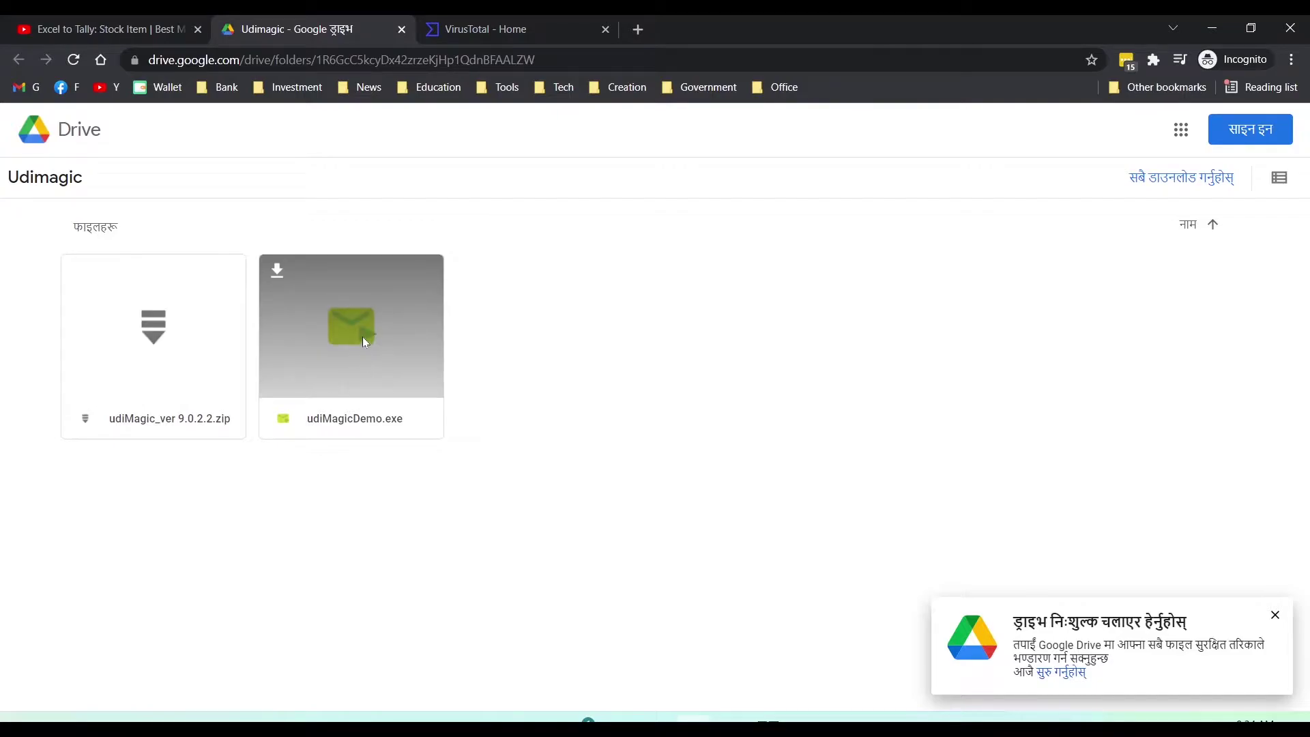
Download udiMagicDemo.exe from the Udimagic Drive folder, accepting the risk warnings and keeping the file.
click(278, 272)
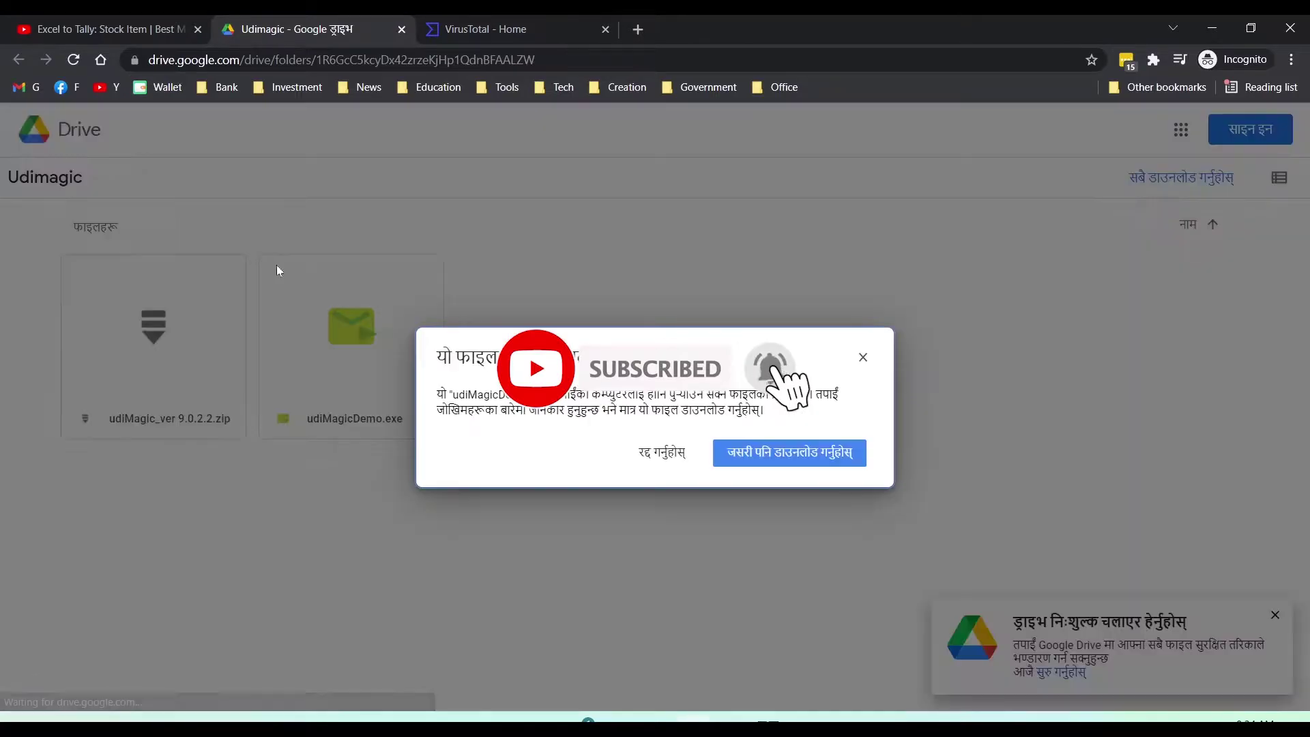
click(792, 456)
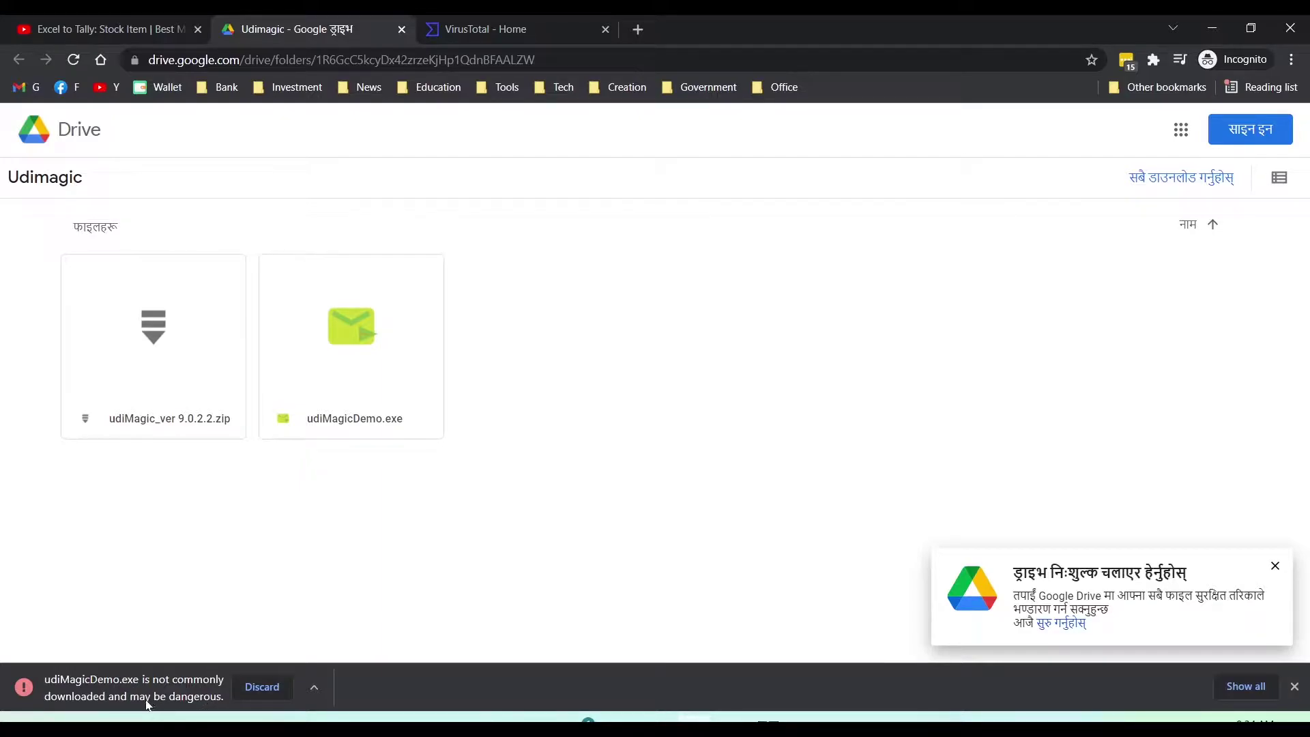
click(314, 688)
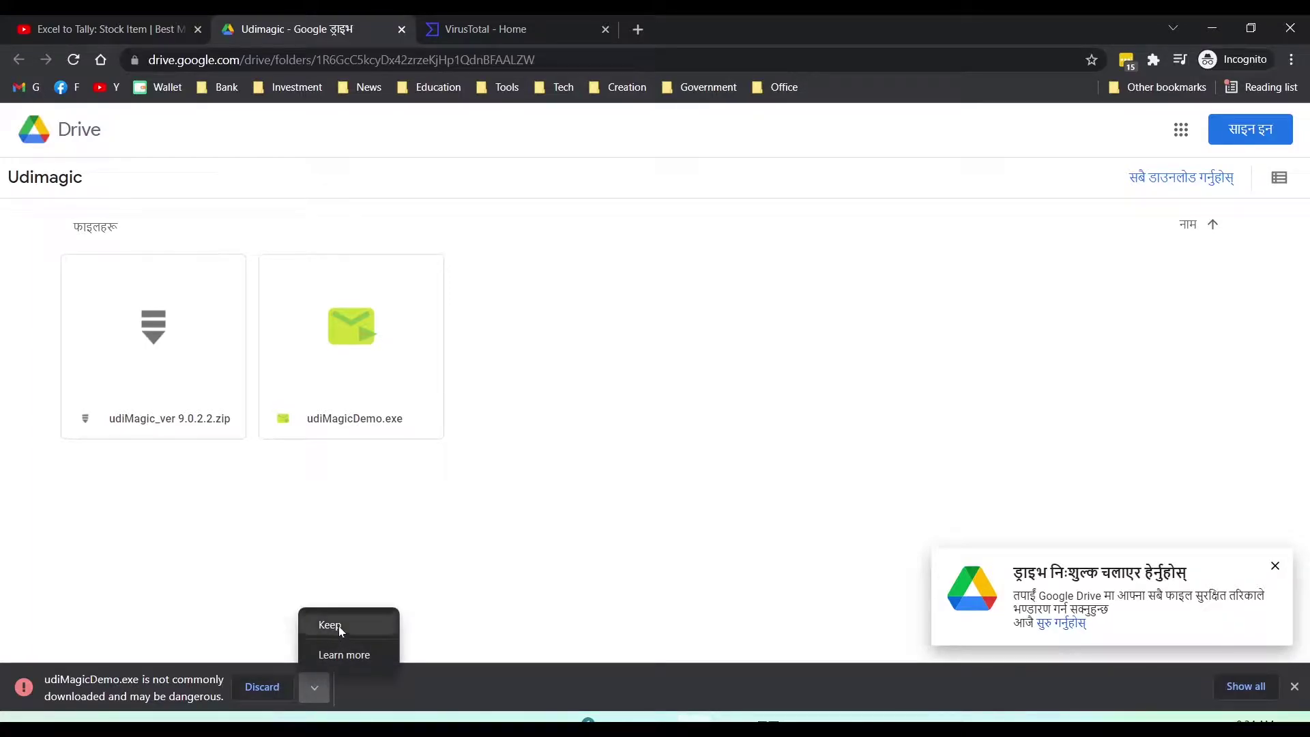
click(338, 625)
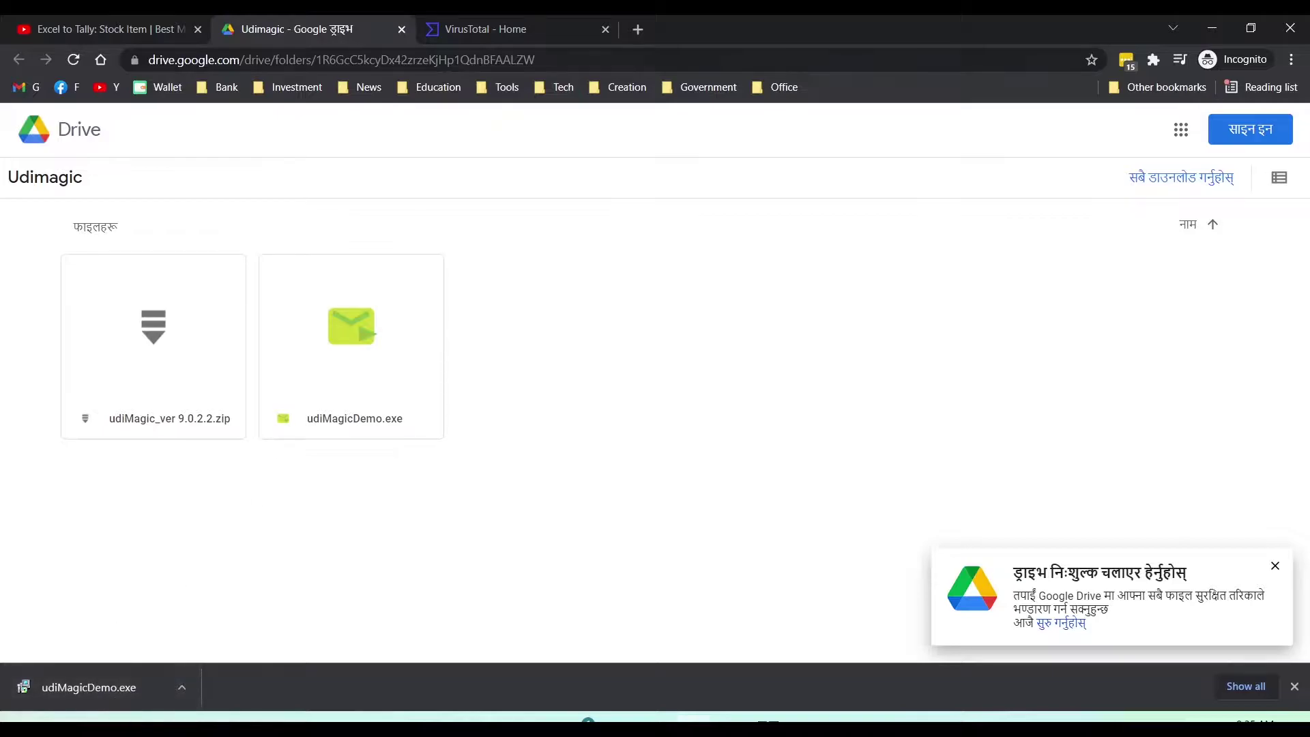
Scan udiMagicDemo from the Downloads folder with VirusTotal and review the detection results.
click(542, 25)
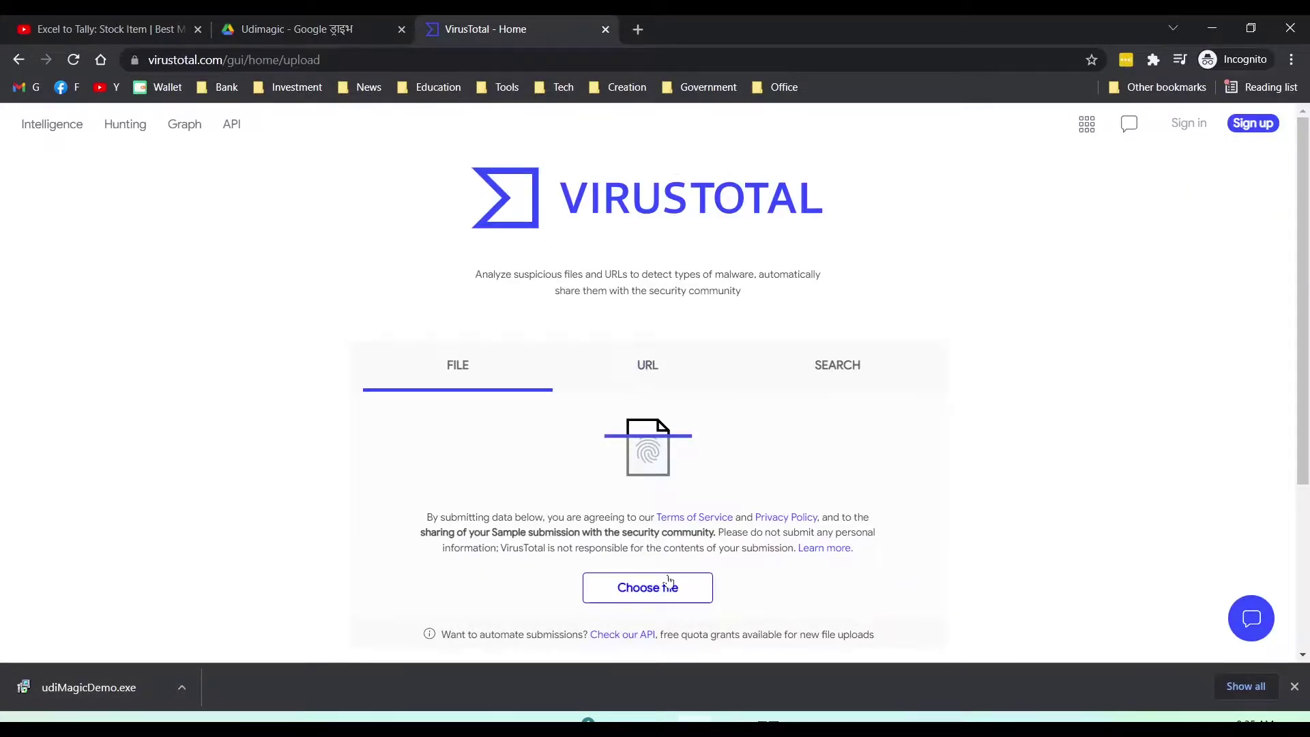
scroll(667, 586, down, 2)
click(641, 435)
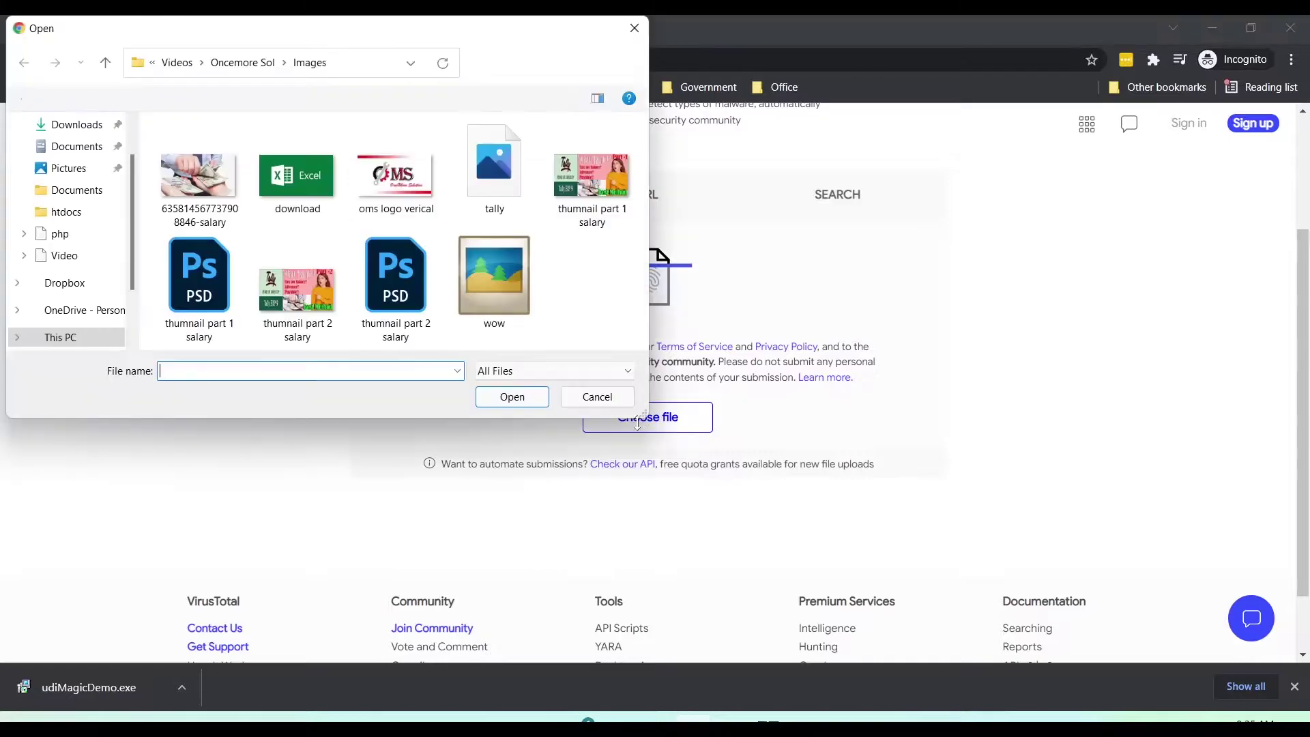
scroll(41, 253, down, 1)
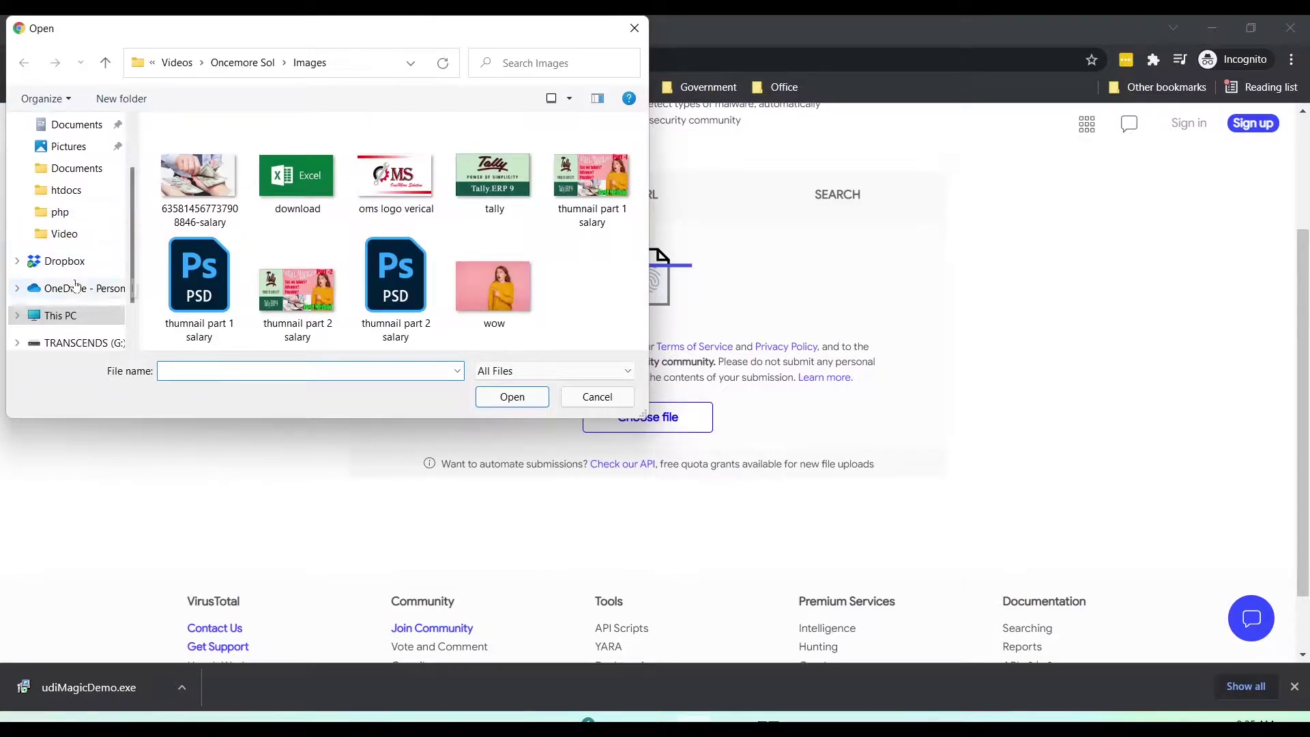
scroll(65, 191, up, 2)
click(71, 146)
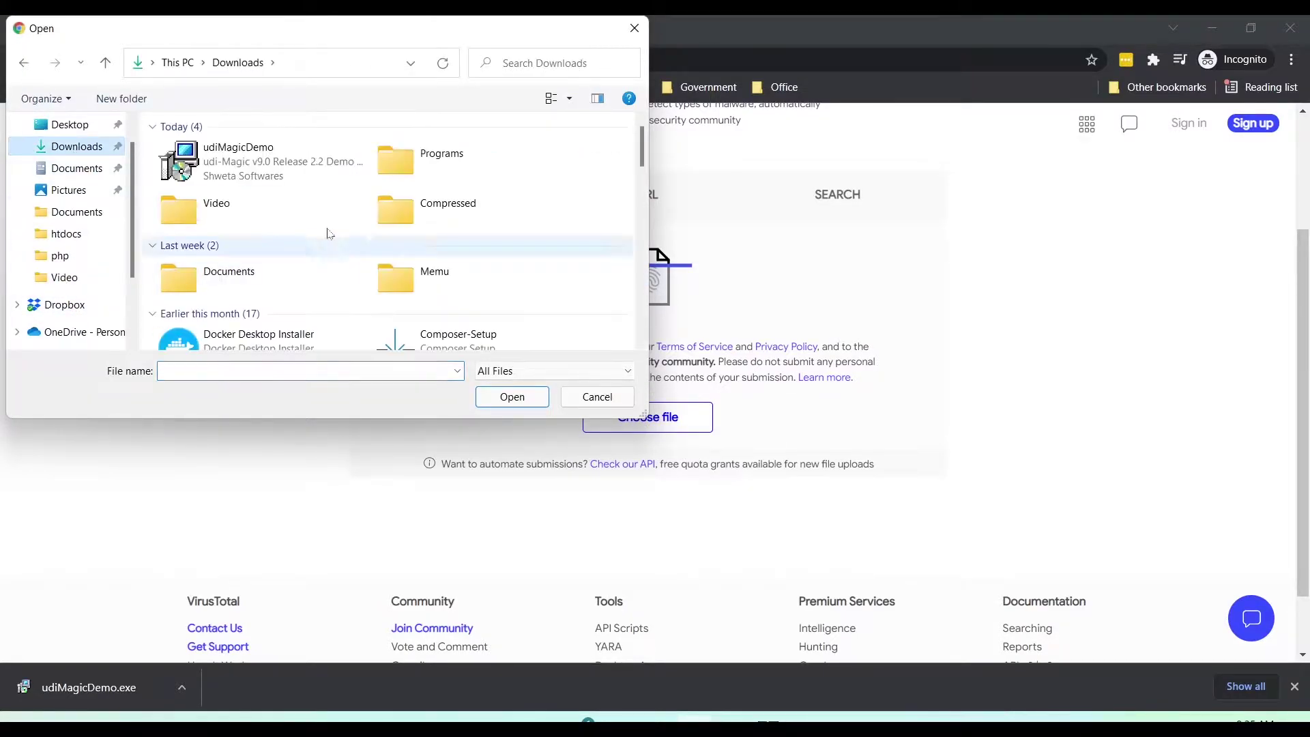
click(264, 166)
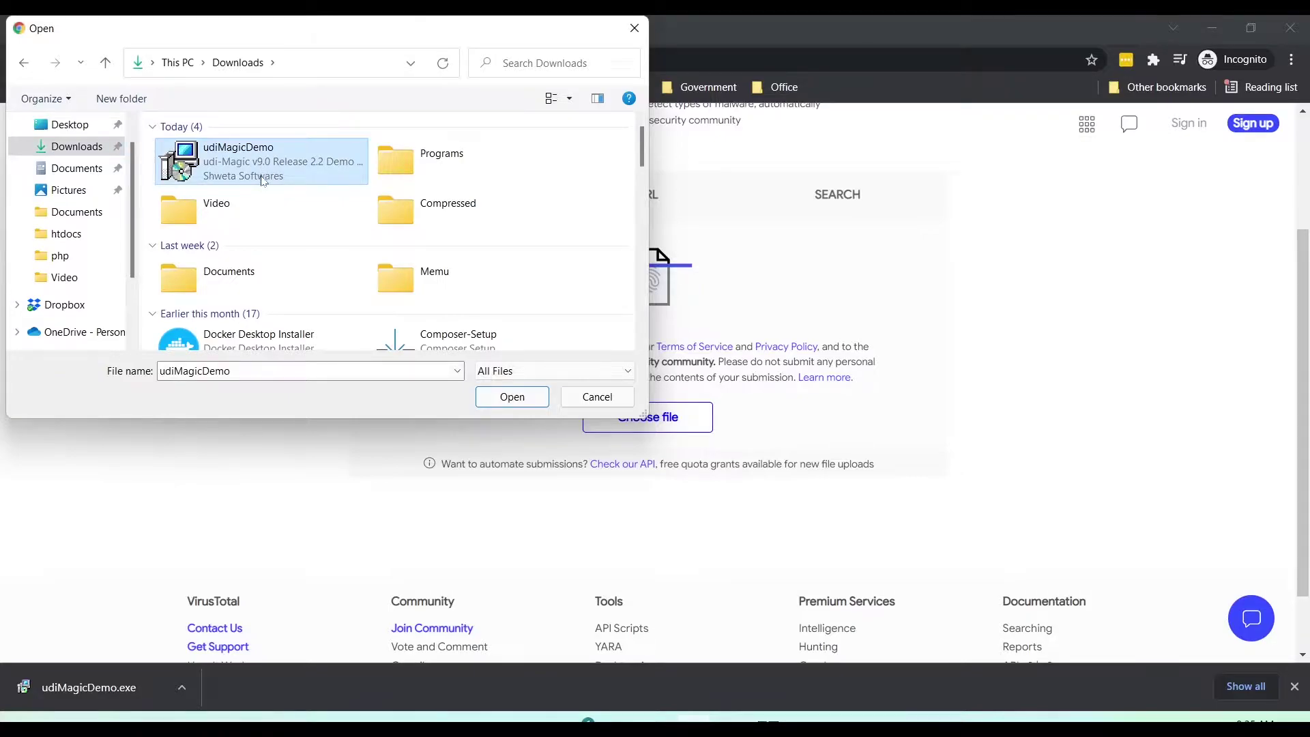
click(509, 399)
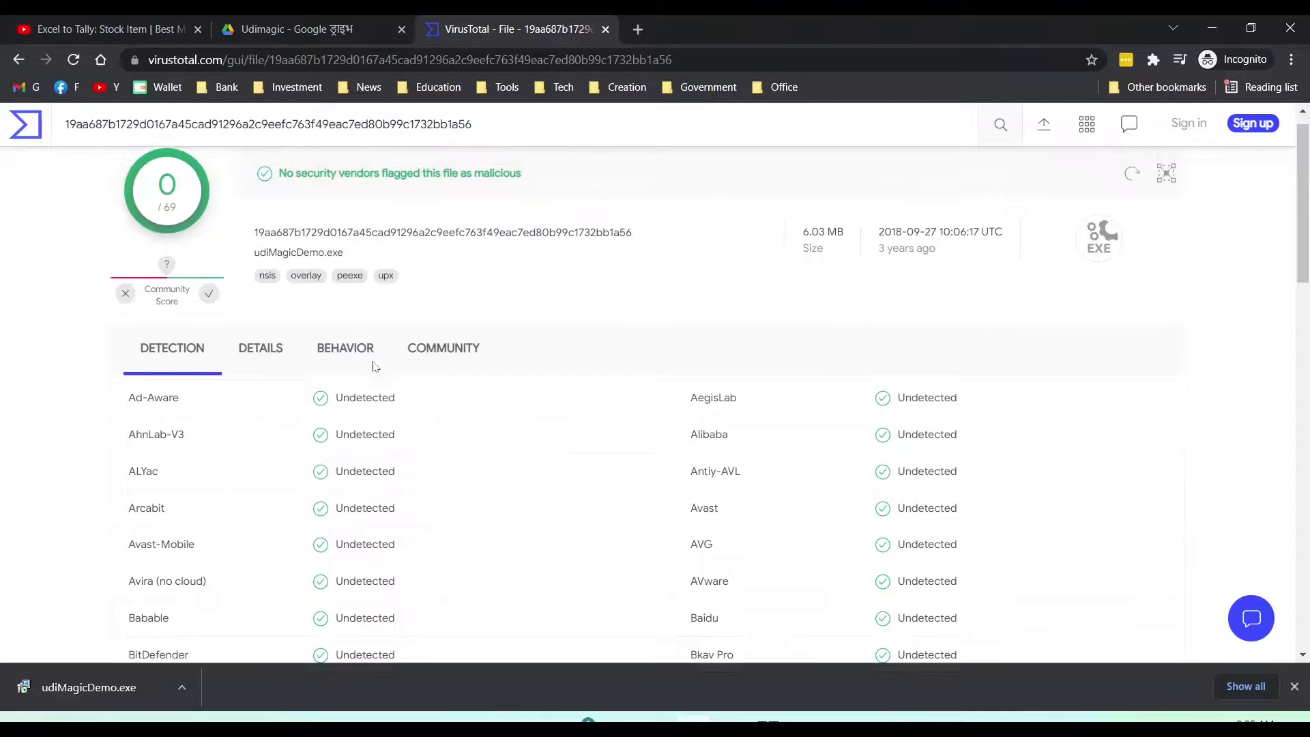
scroll(531, 455, down, 20)
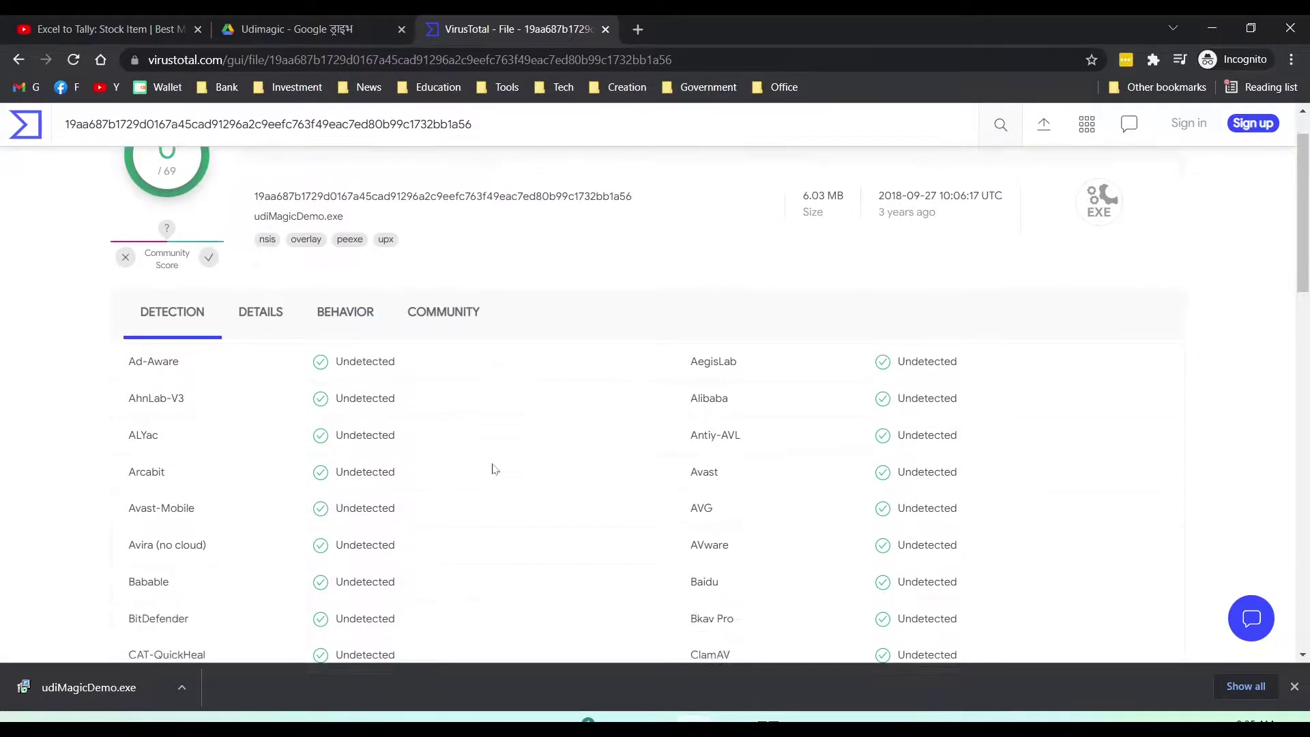
scroll(493, 461, up, 20)
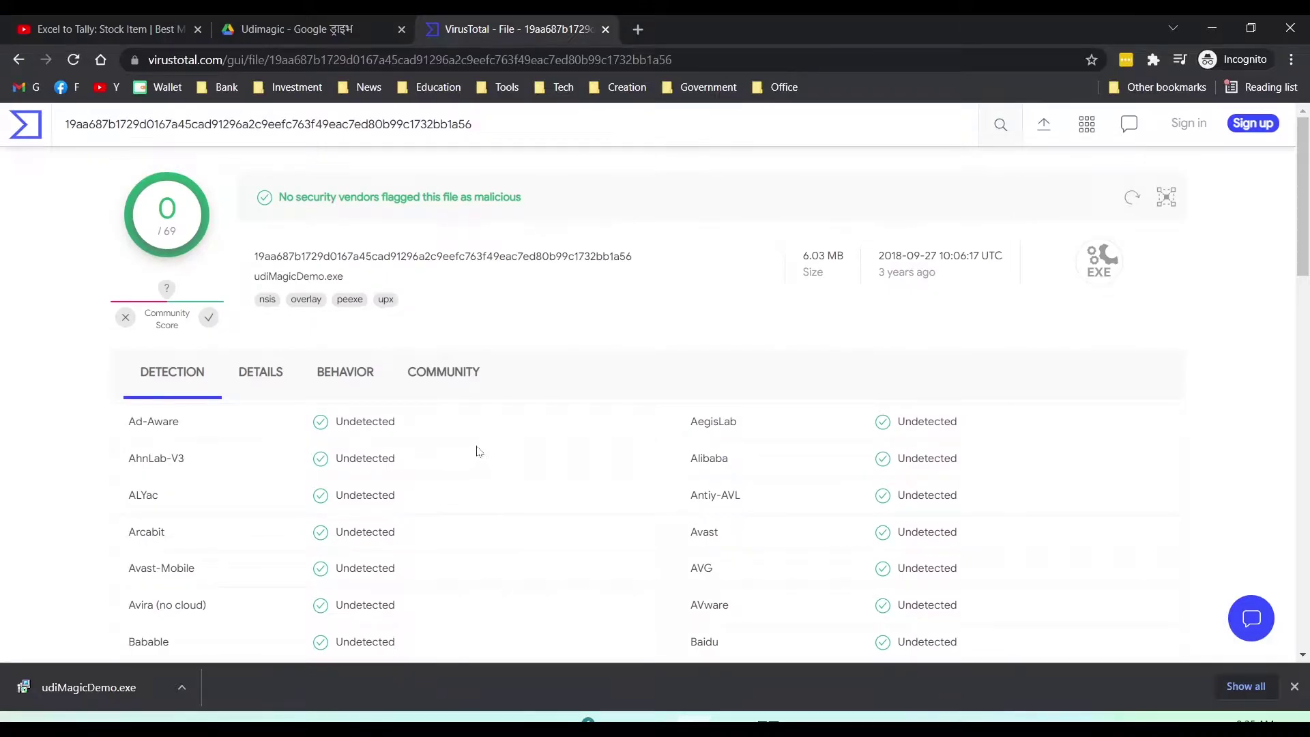
scroll(483, 454, down, 4)
scroll(478, 451, up, 4)
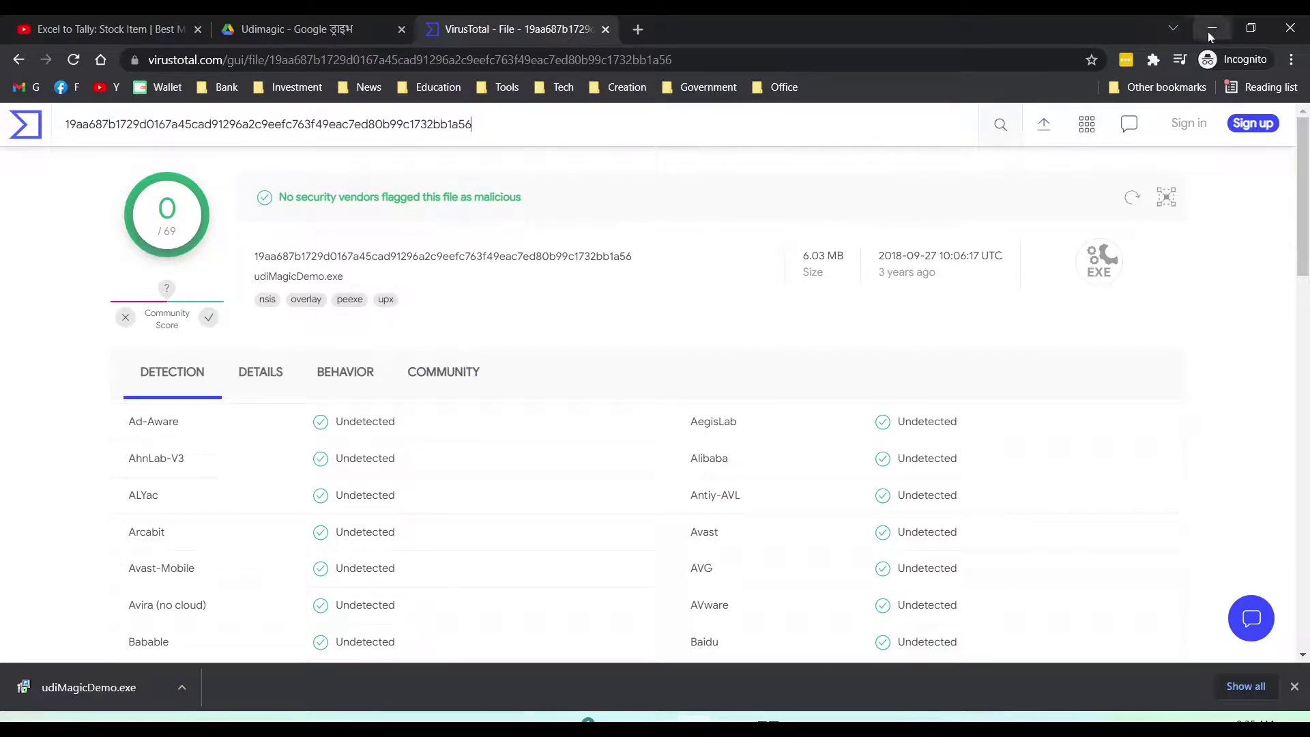
Show the downloaded udiMagicDemo.exe in its folder and run it anyway despite the SmartScreen block.
click(181, 687)
click(139, 640)
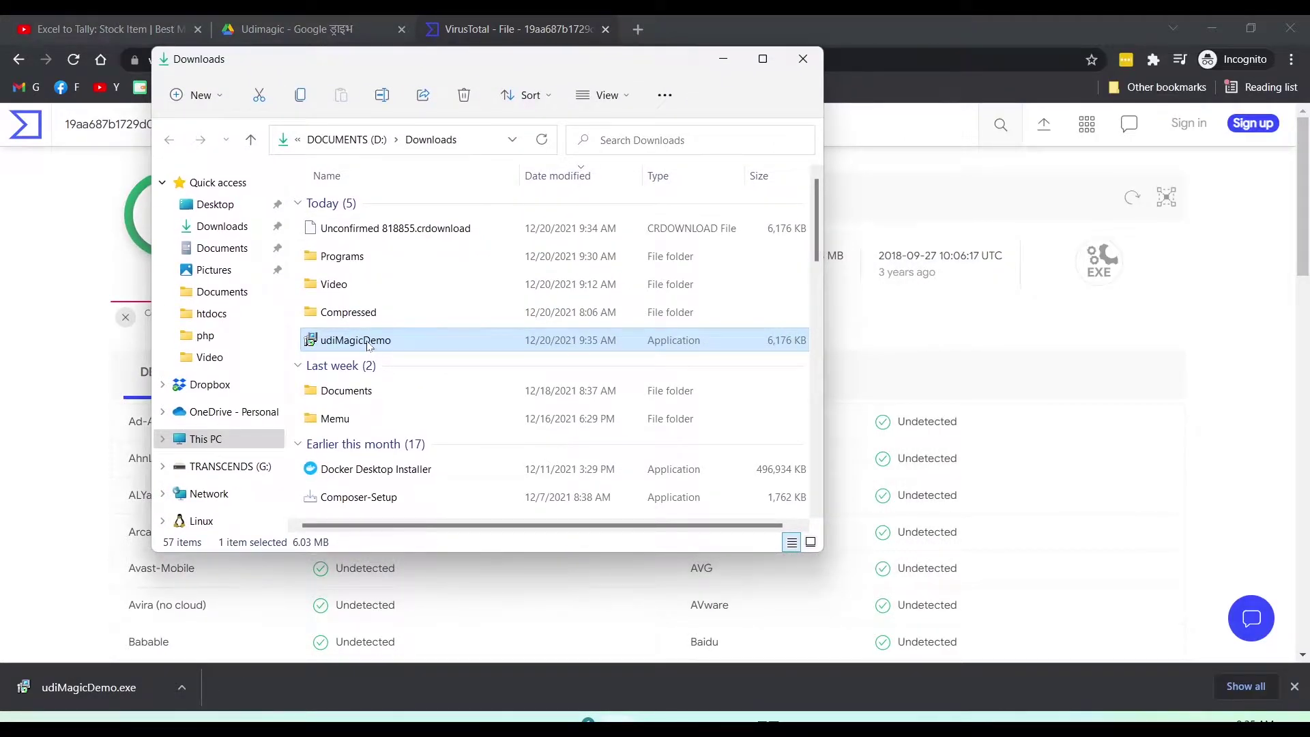
double_click(368, 341)
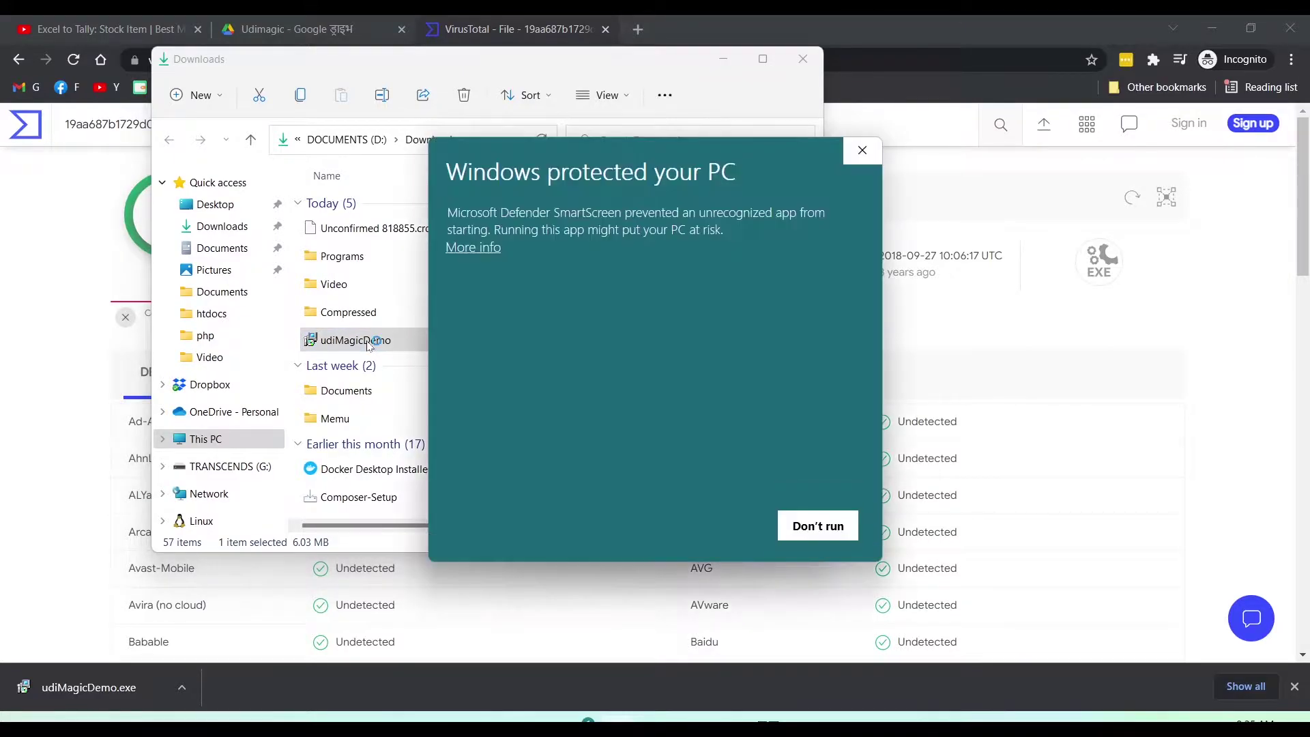
click(484, 250)
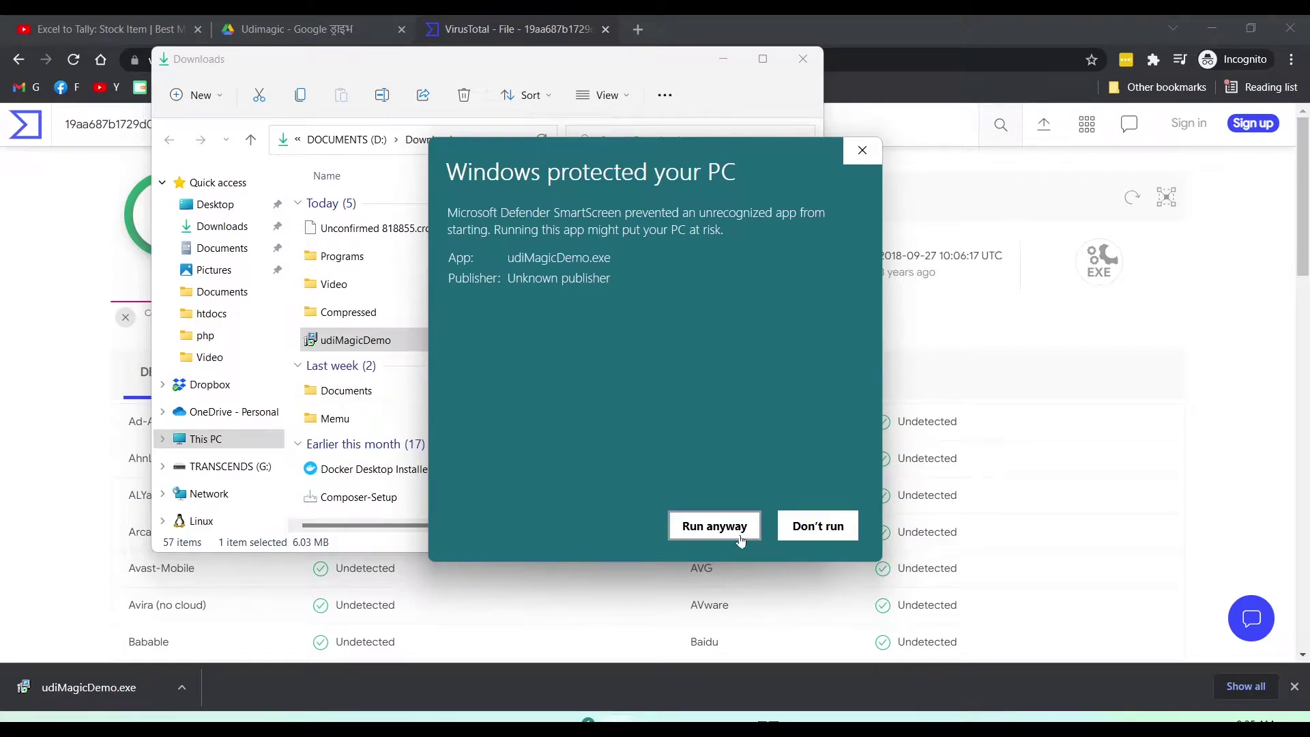
click(713, 528)
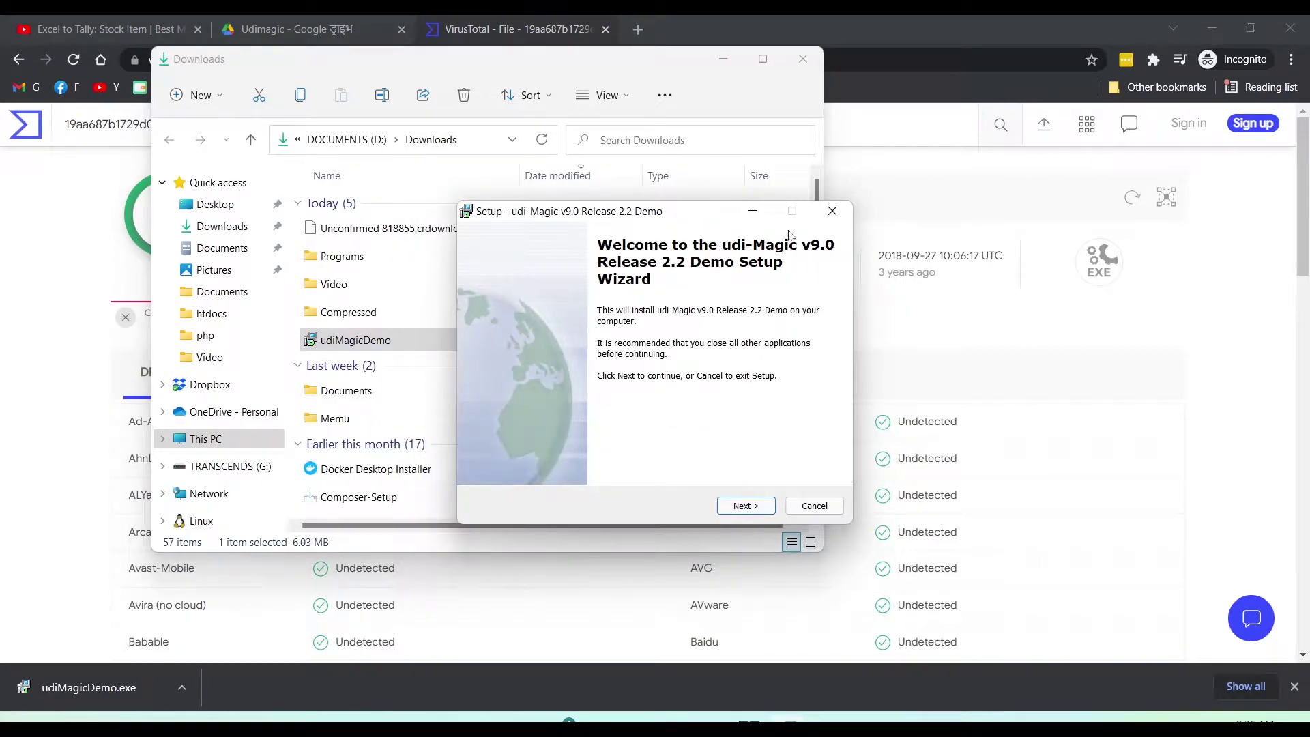
Accept the license agreement and install udi-Magic v9.0 Release 2.2 Demo in C:\udi-MagicDemo with a desktop icon.
click(746, 509)
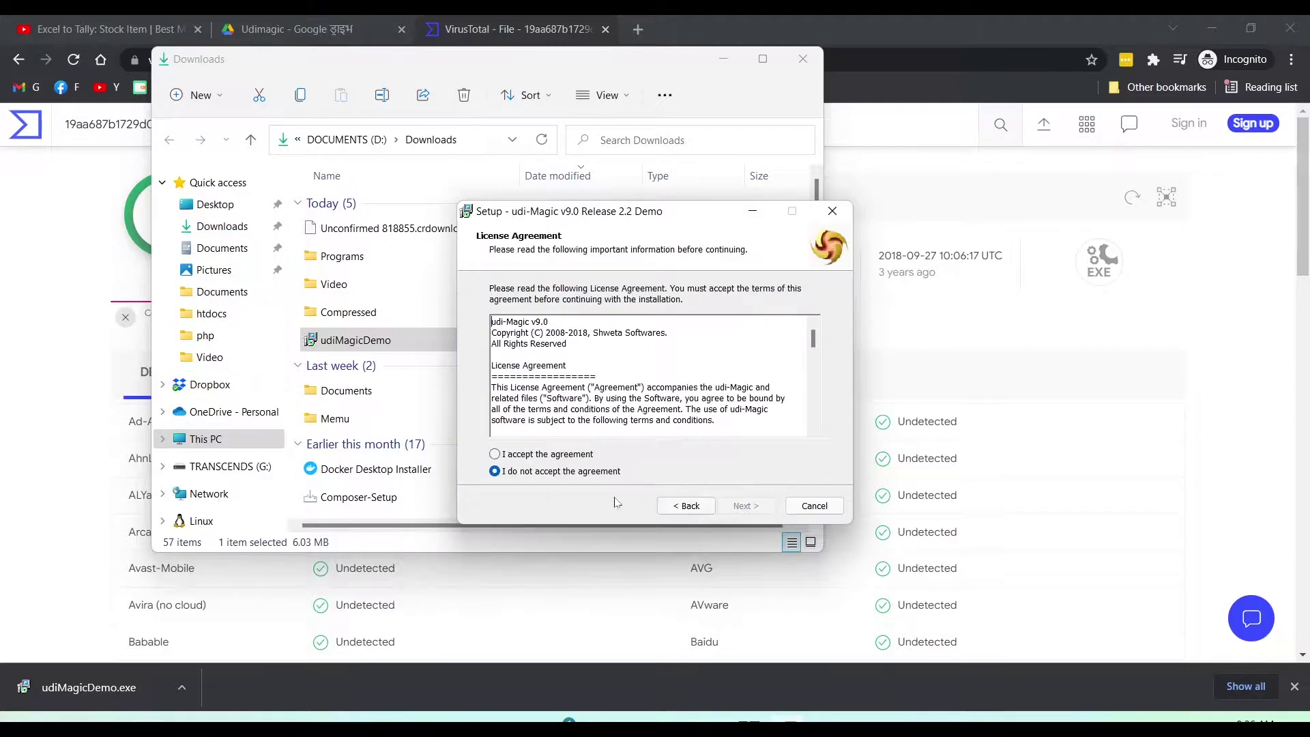
click(570, 454)
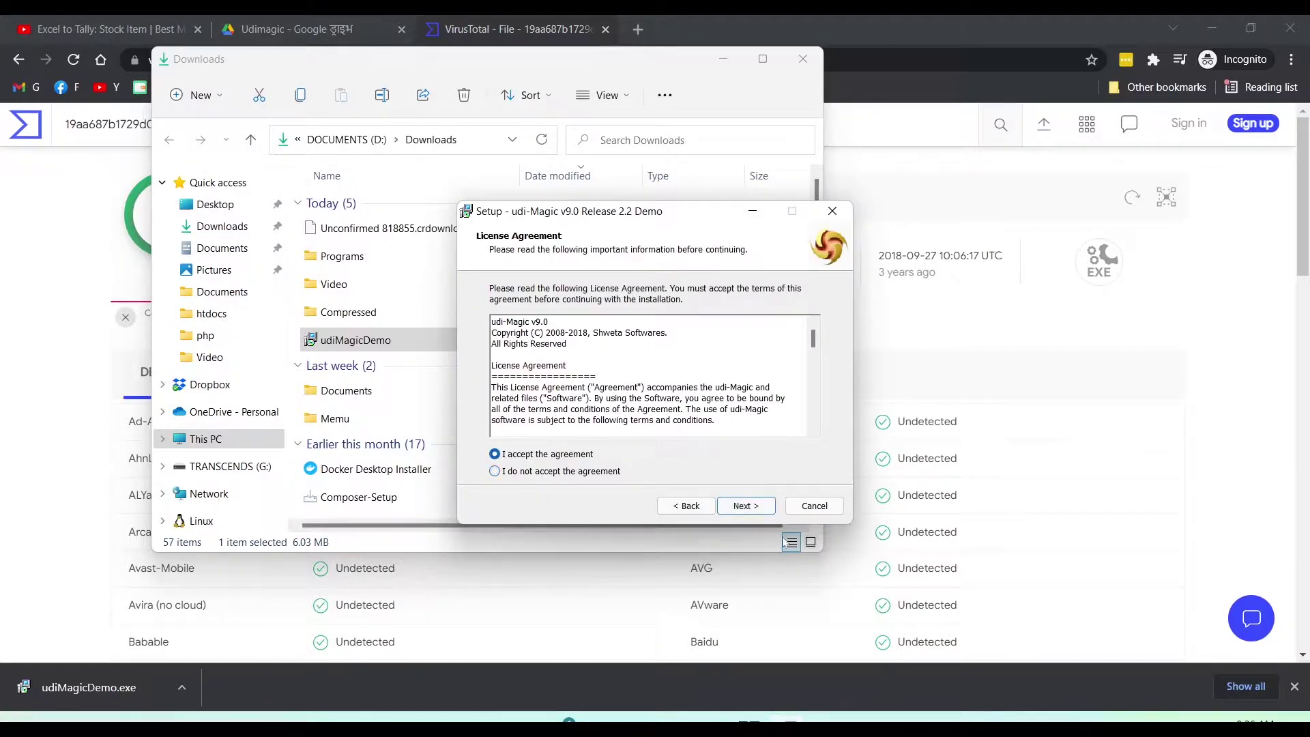
click(741, 513)
click(744, 513)
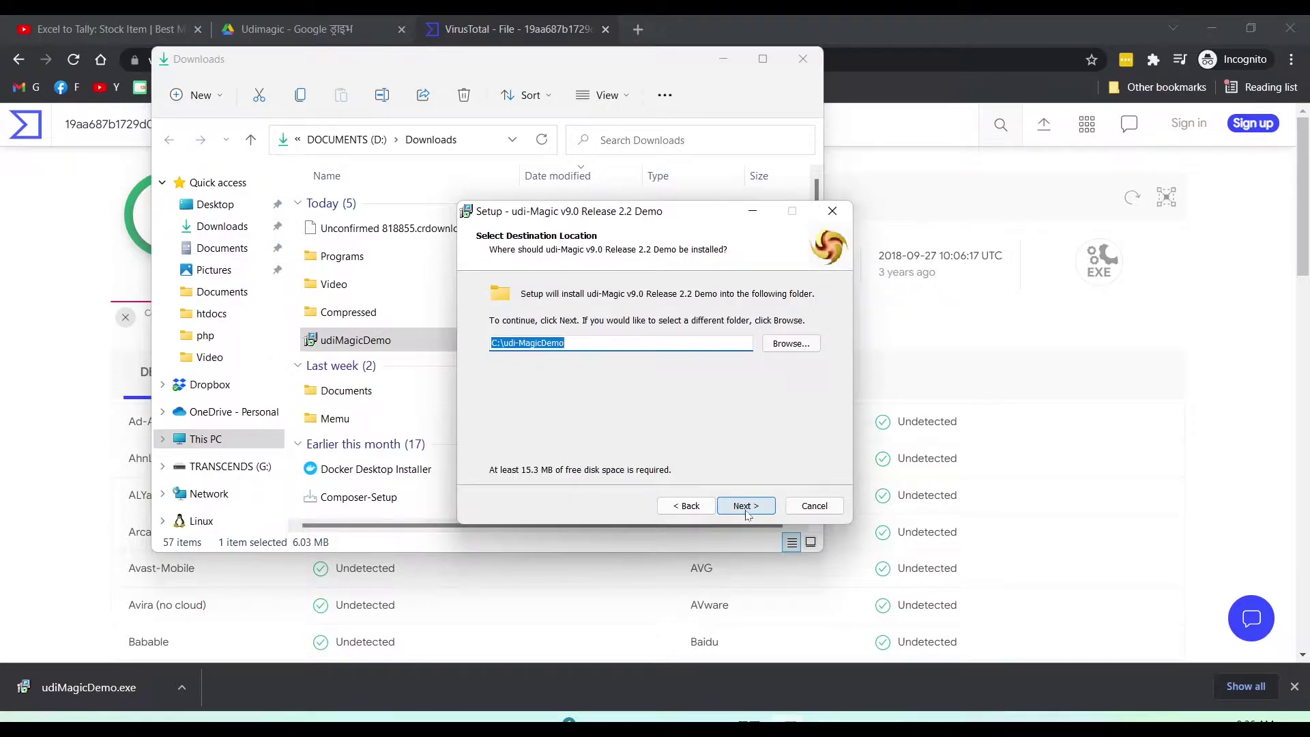
click(748, 512)
click(748, 511)
click(749, 512)
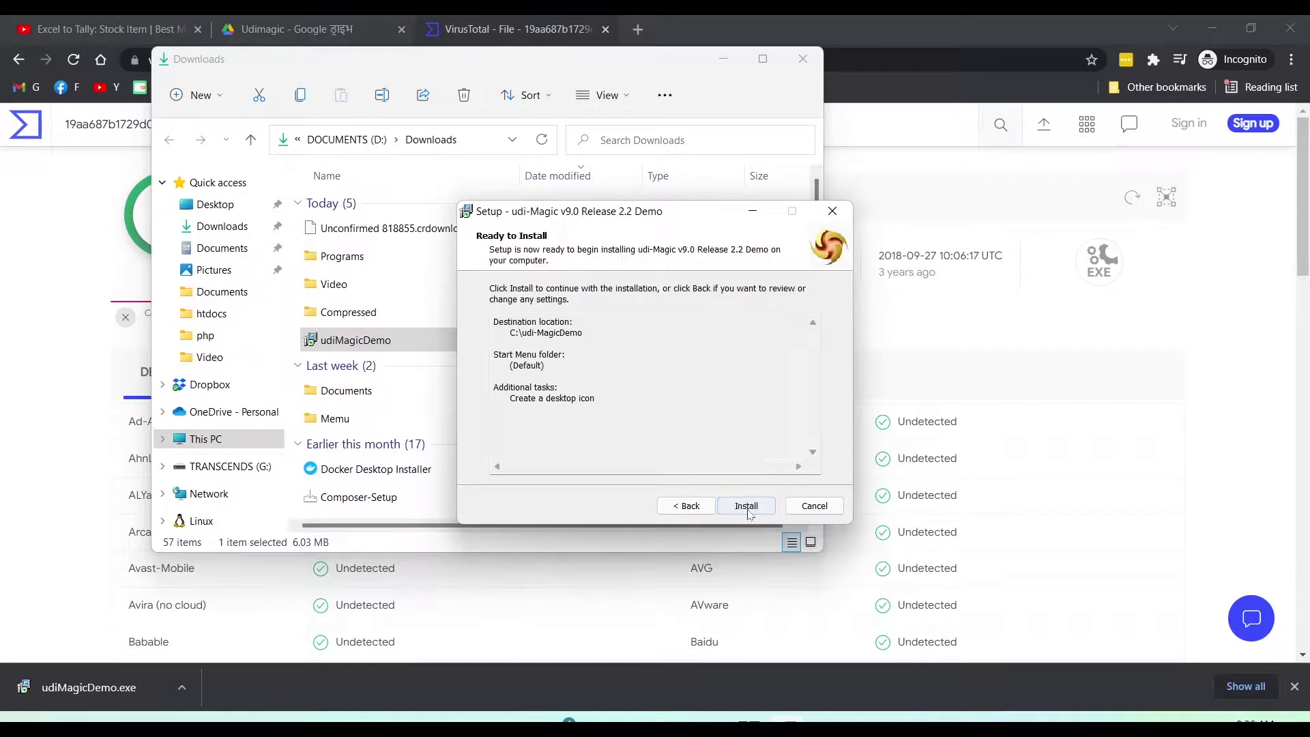
click(749, 508)
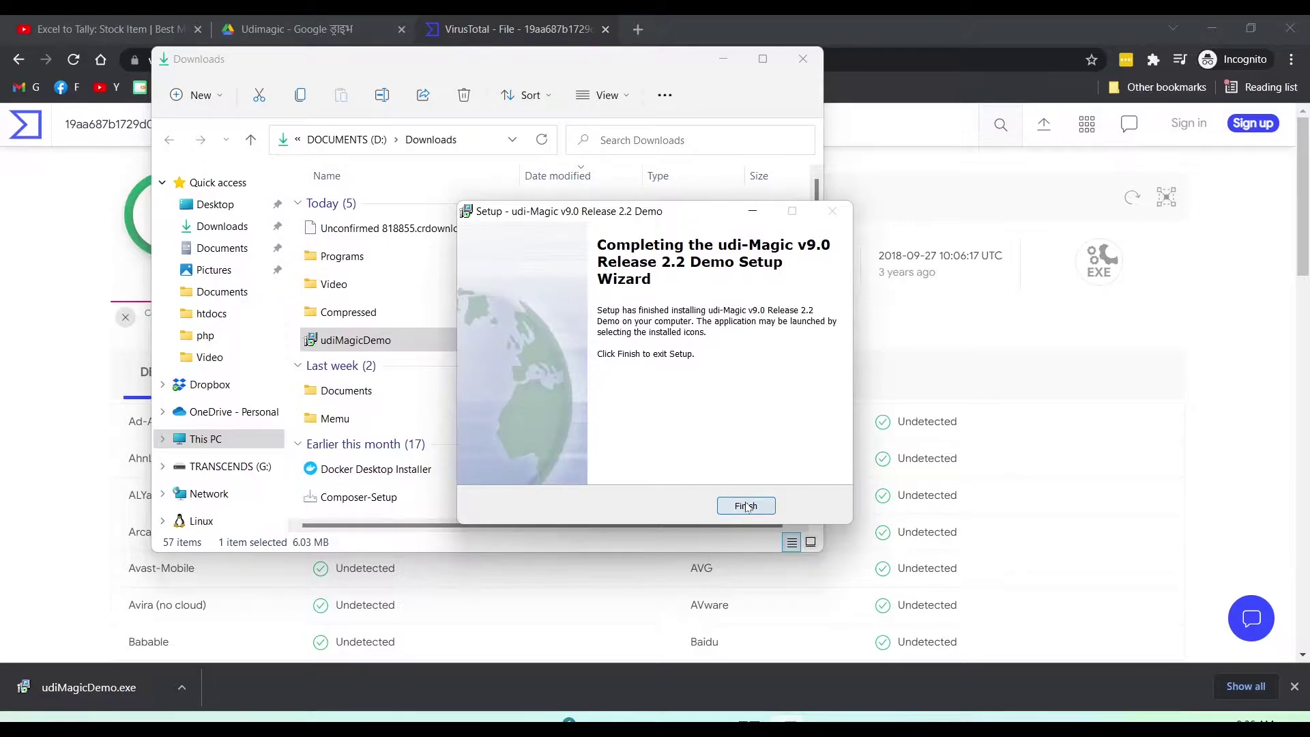
click(746, 506)
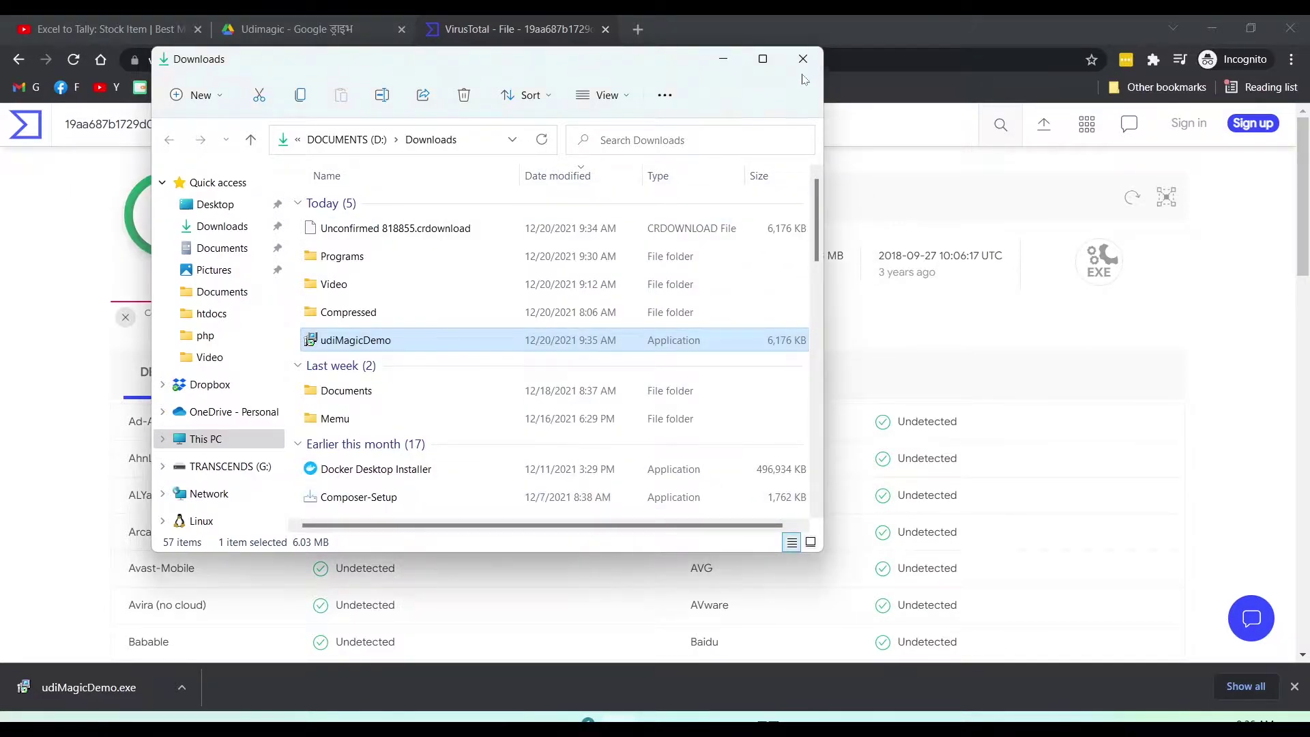
Close the Downloads folder and minimize the remaining open windows to reach the desktop.
click(803, 59)
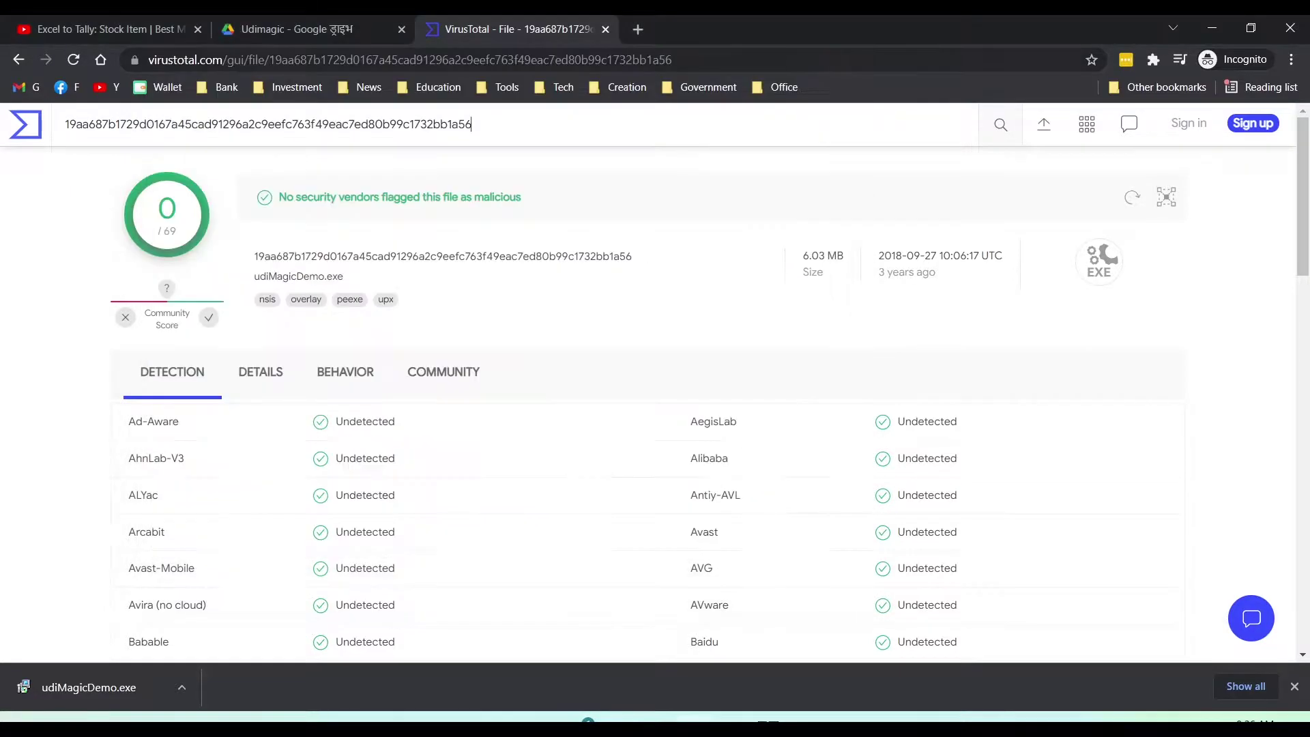
click(1218, 29)
click(1211, 27)
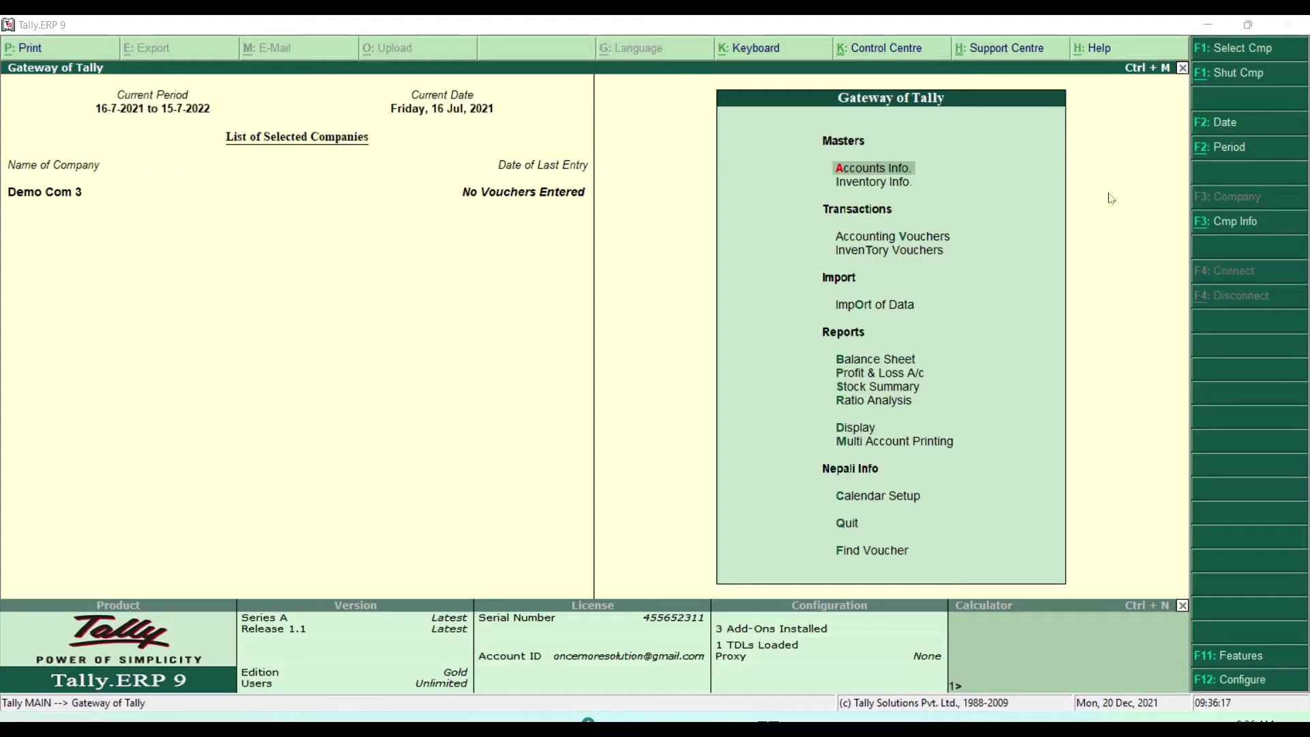
click(1209, 25)
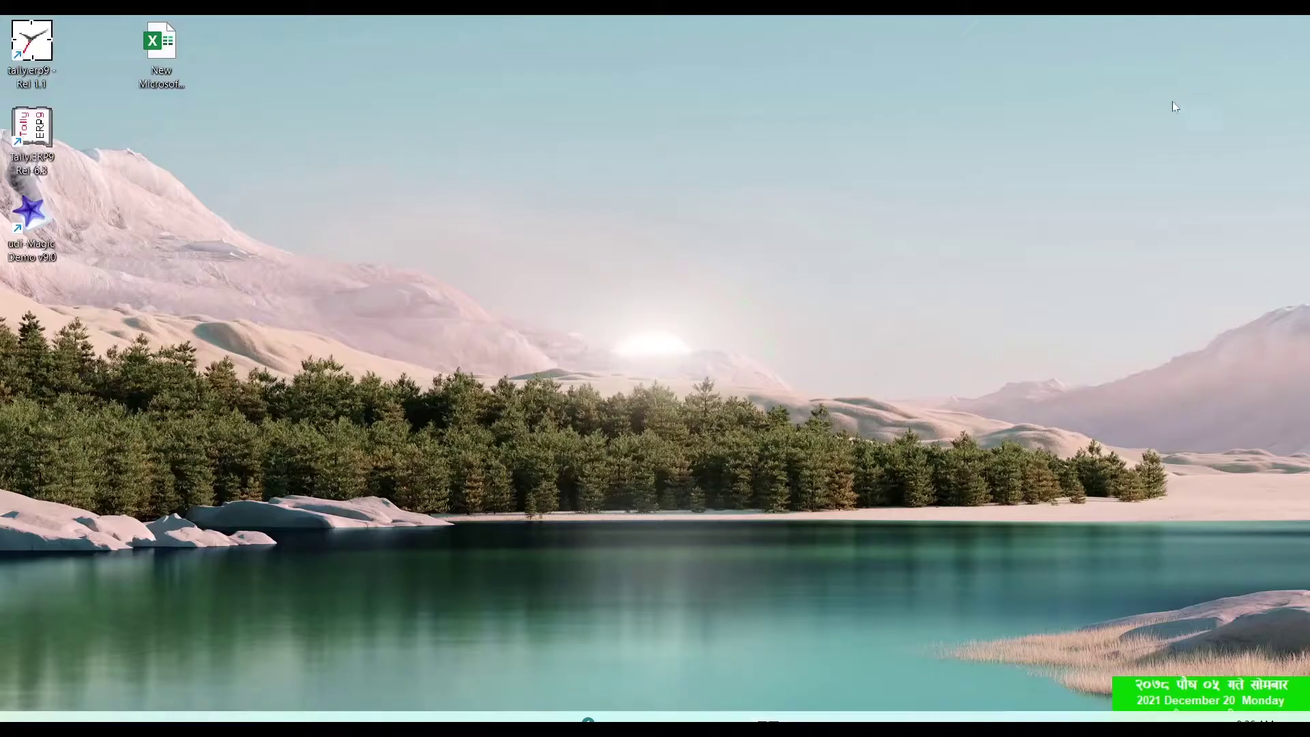
Launch udi-Magic Demo v9.0 from the desktop and dismiss its trial version notice.
right_click(426, 170)
click(501, 244)
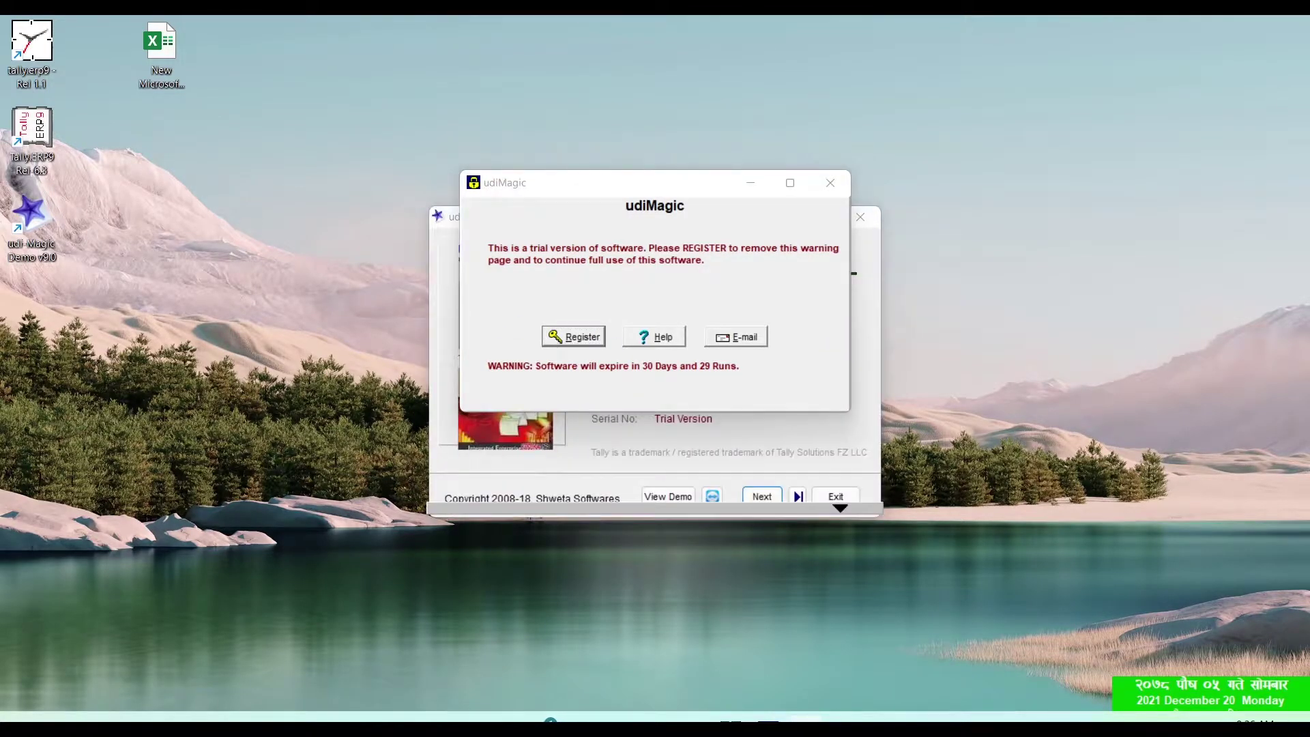
click(830, 183)
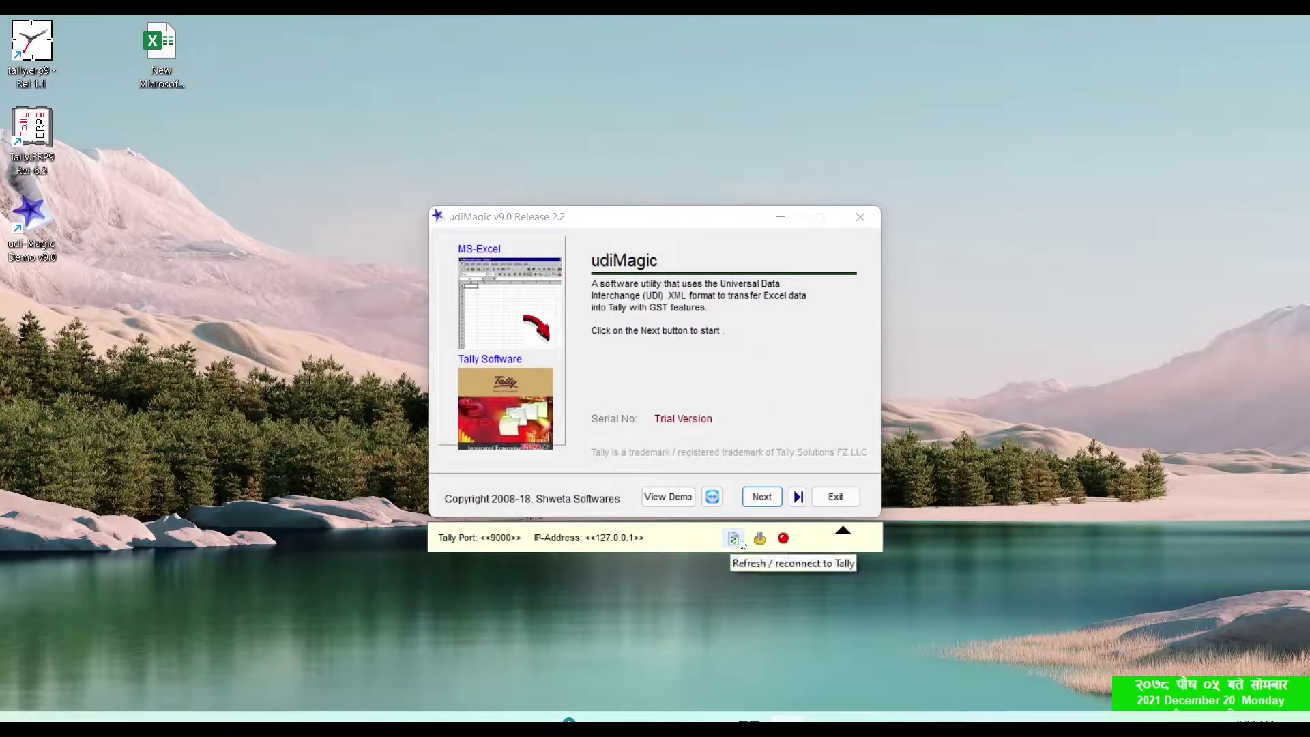
Switch to Tally.ERP 9 and open its Advanced Configuration settings.
click(751, 721)
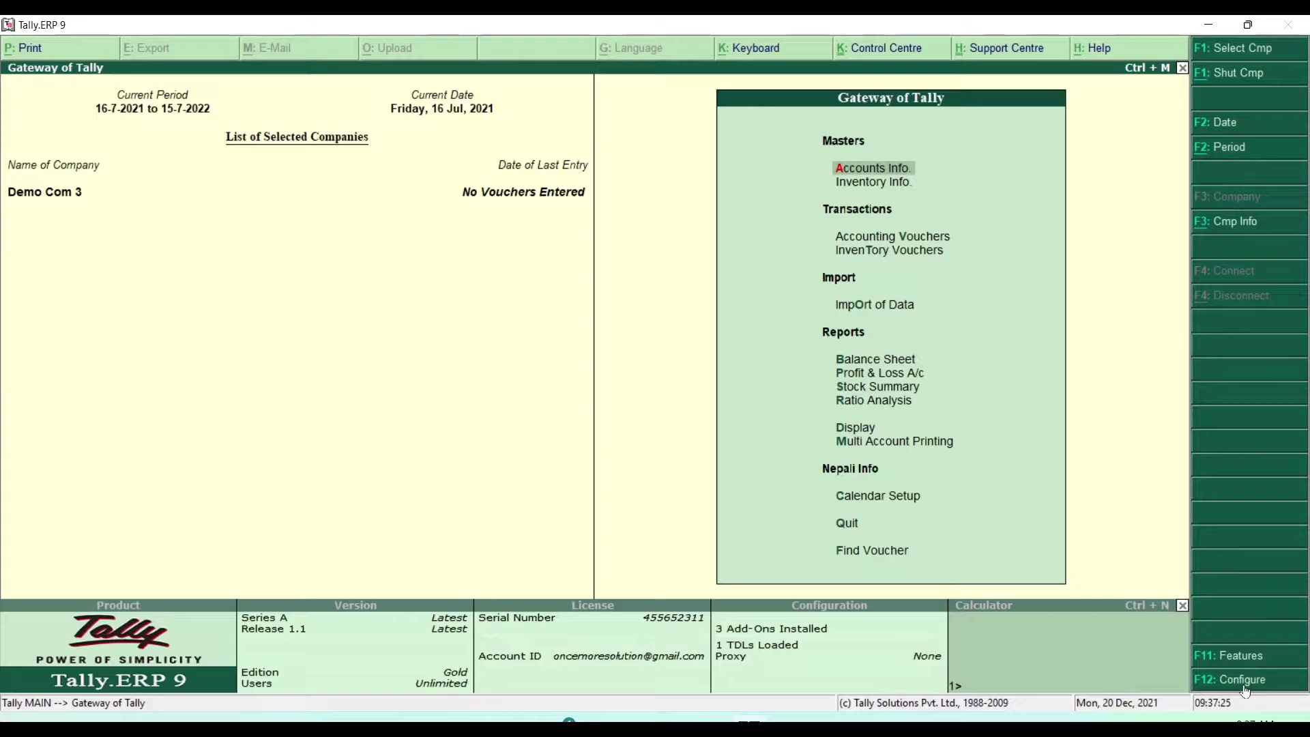
click(1245, 687)
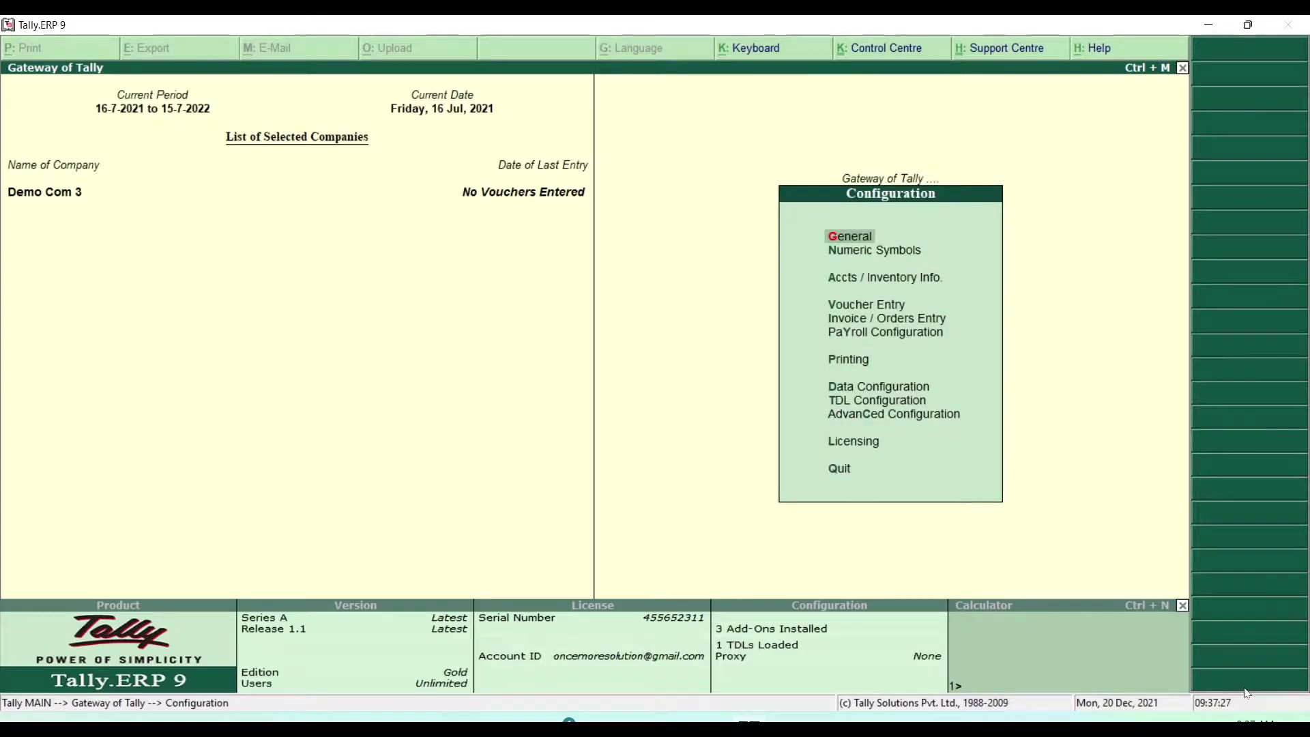
key(Down)
key(Down)
key(Down)
key(Down)
key(Down)
key(Down)
key(Down)
key(Down)
key(Down)
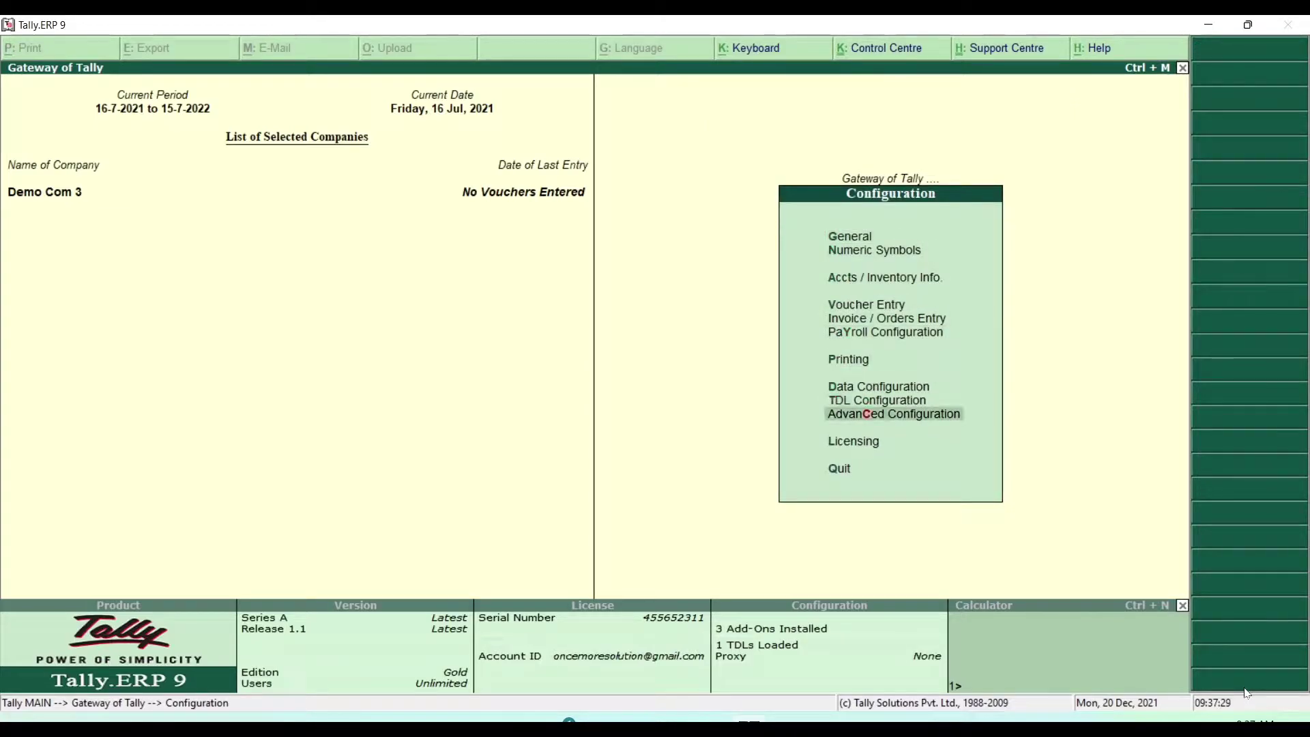
key(Return)
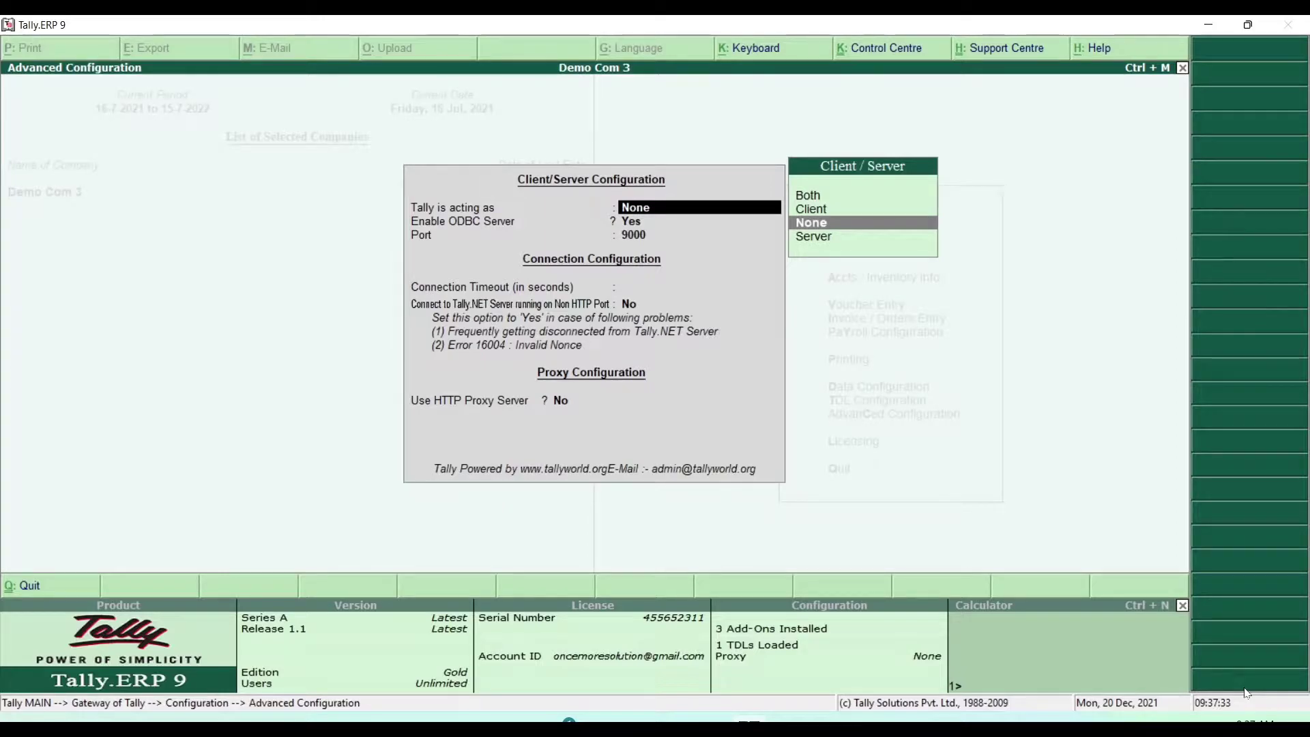
Set Tally to act as Both, keep the ODBC server enabled on port 9000, accept the configuration and restart Tally.ERP 9.
key(Up)
key(Up)
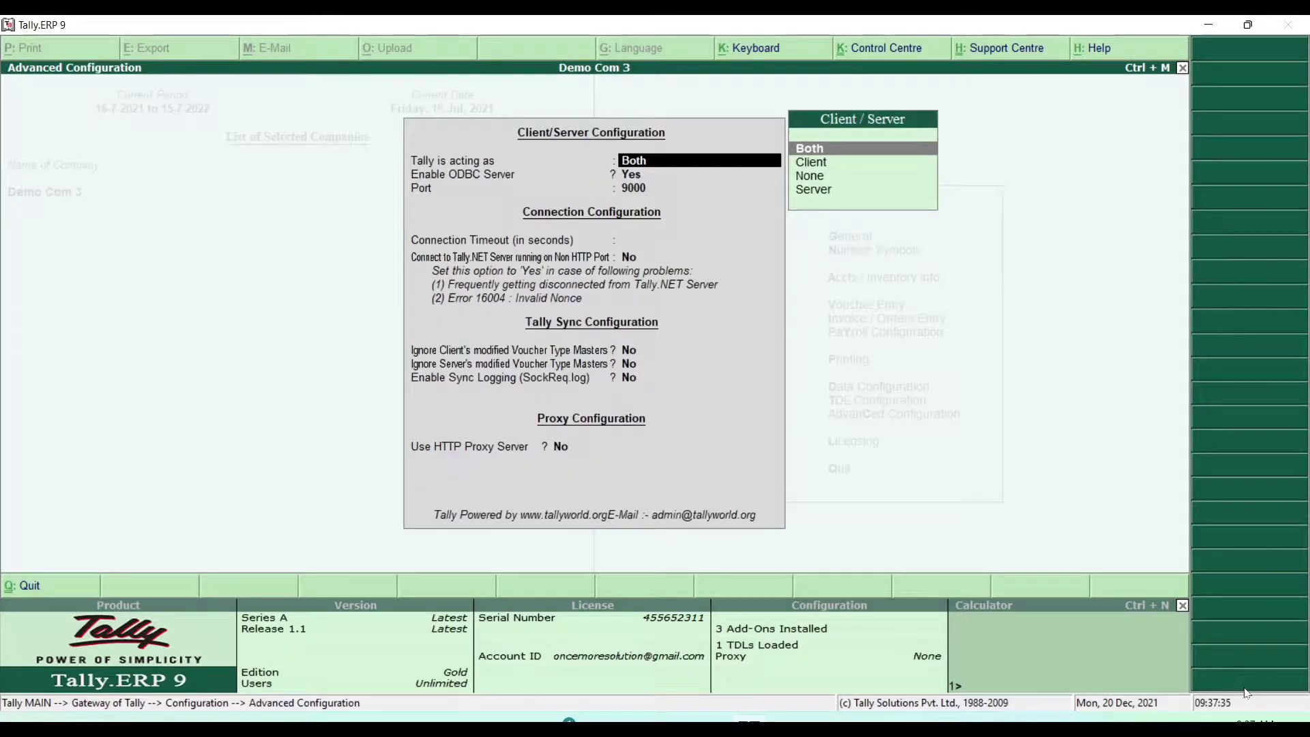
key(Return)
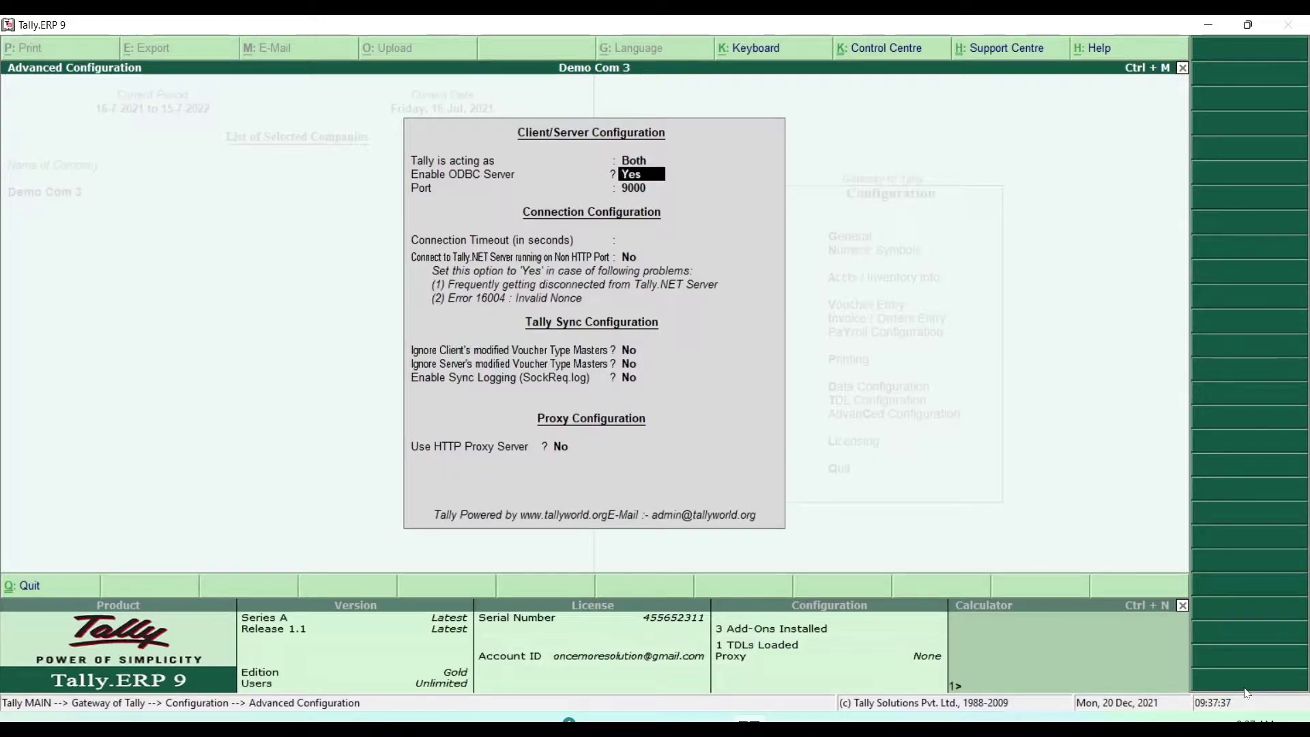
key(Return)
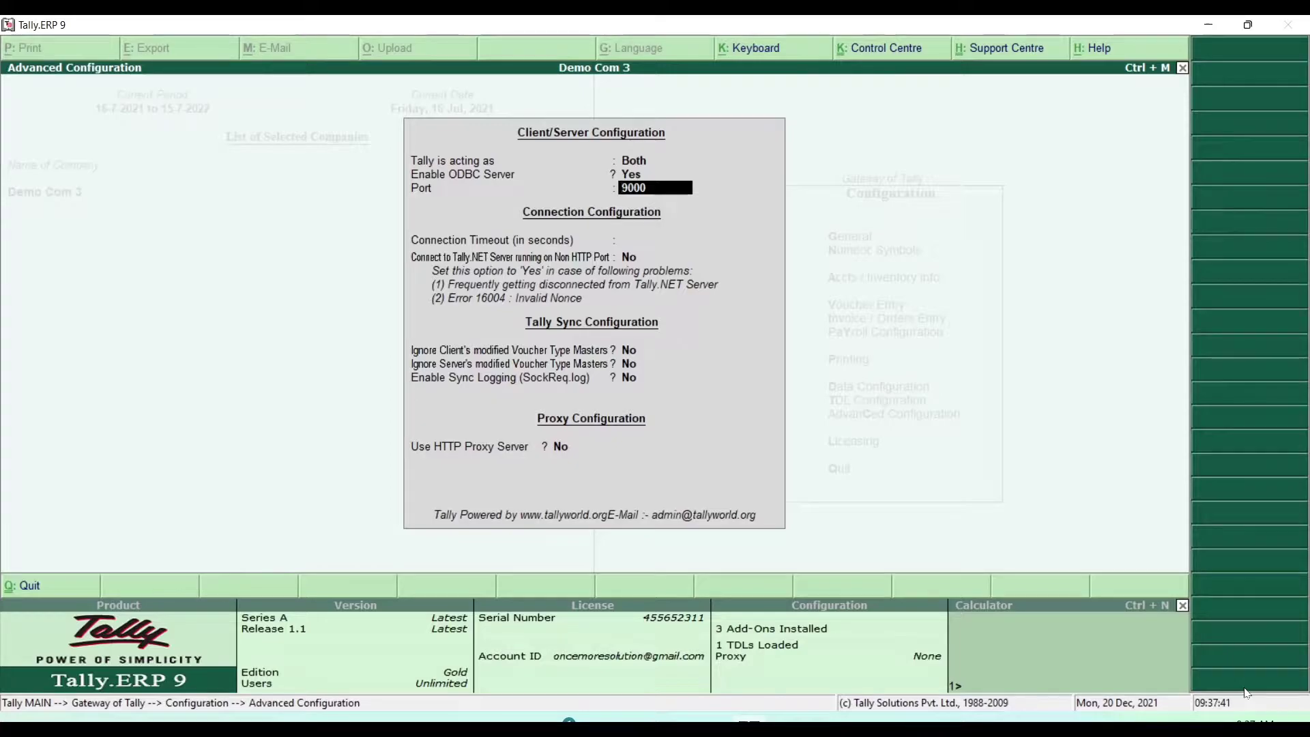
key(Return)
key(Return)
key(Return)
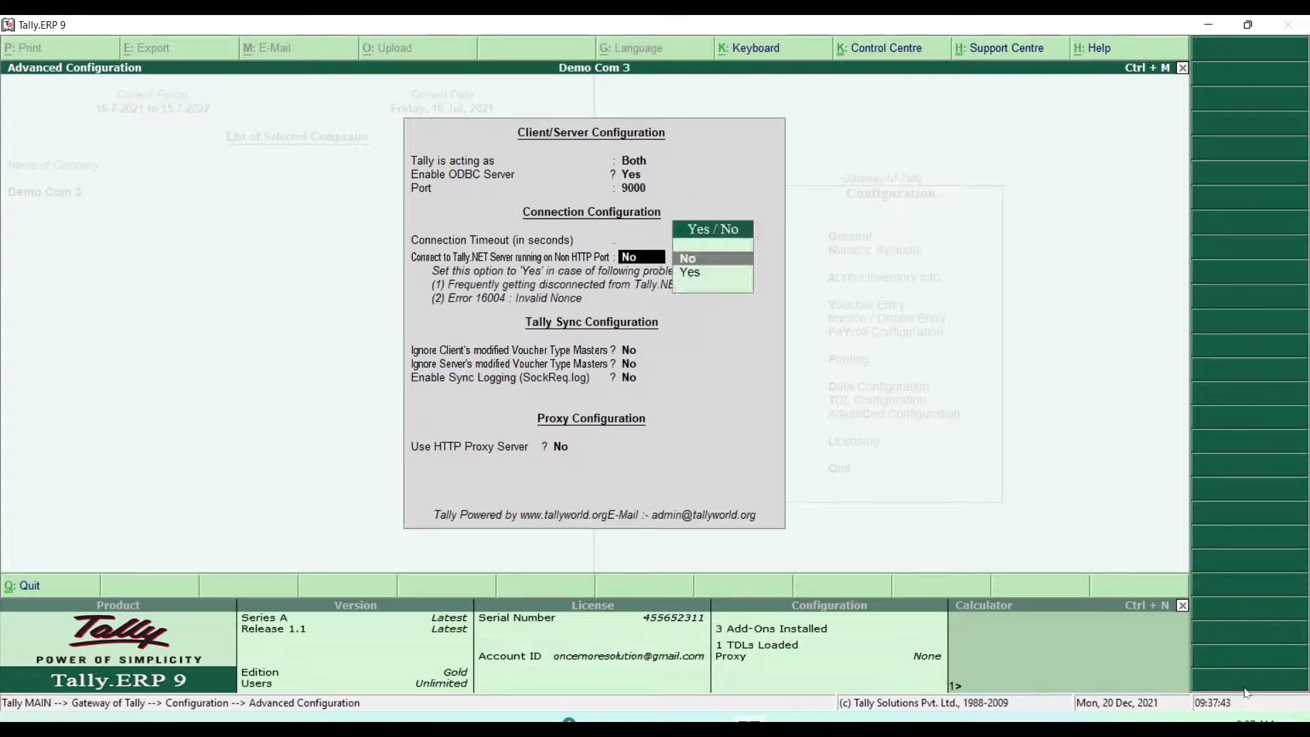
key(Return)
key(Return)
key(Return)
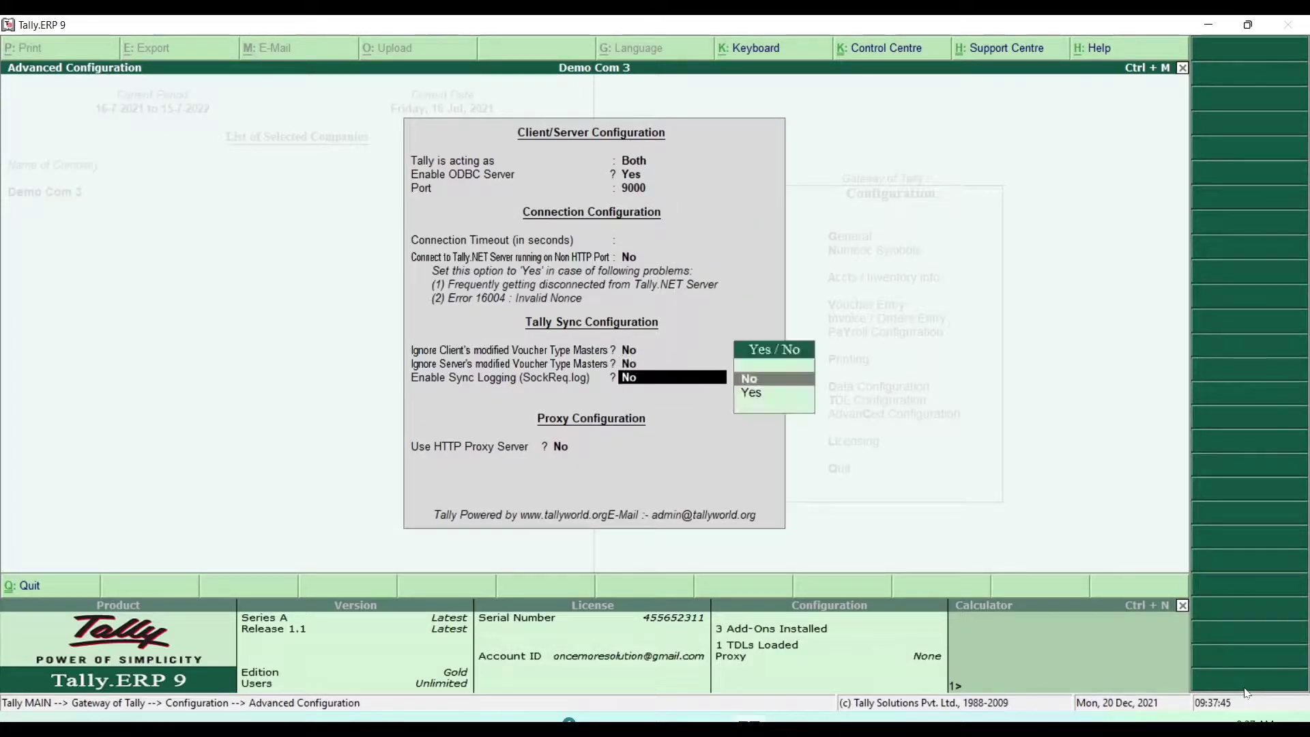
key(Return)
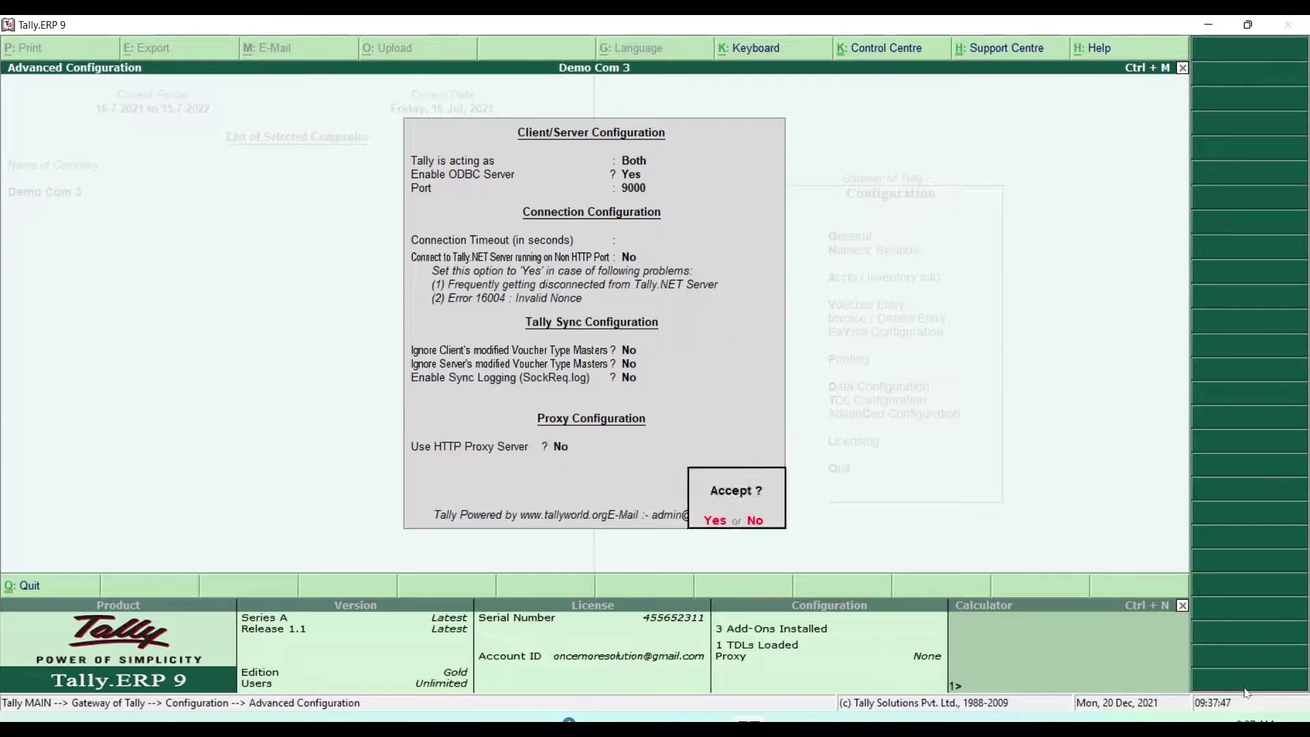
key(Return)
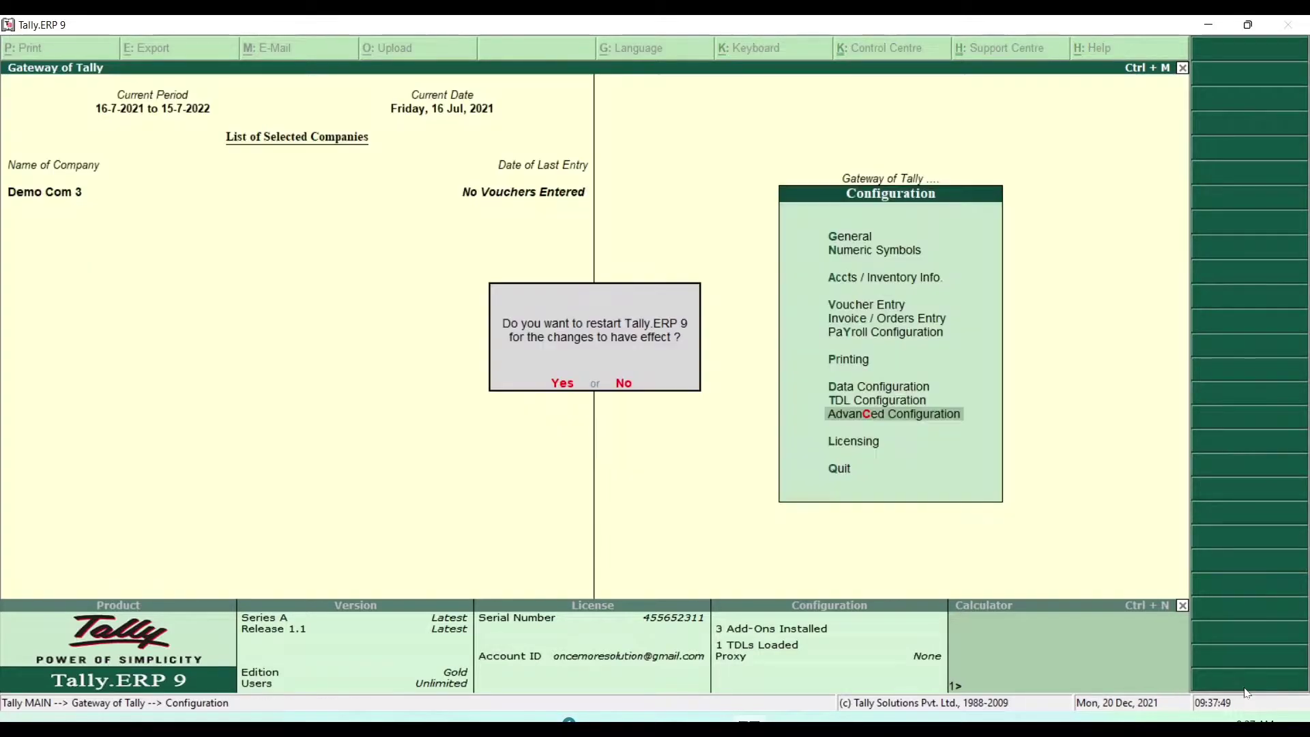
key(Return)
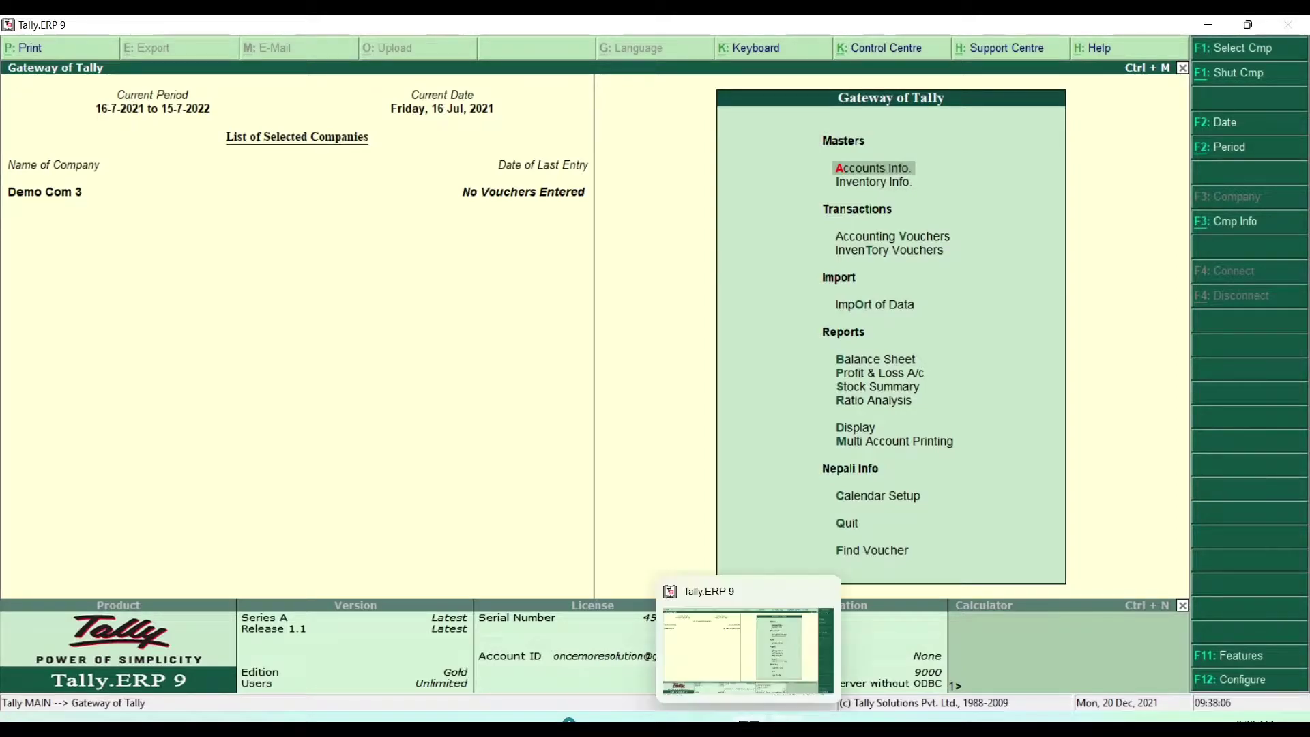
Switch to udiMagic, reconnect it to Tally and select Demo Com 3 as the company.
click(751, 717)
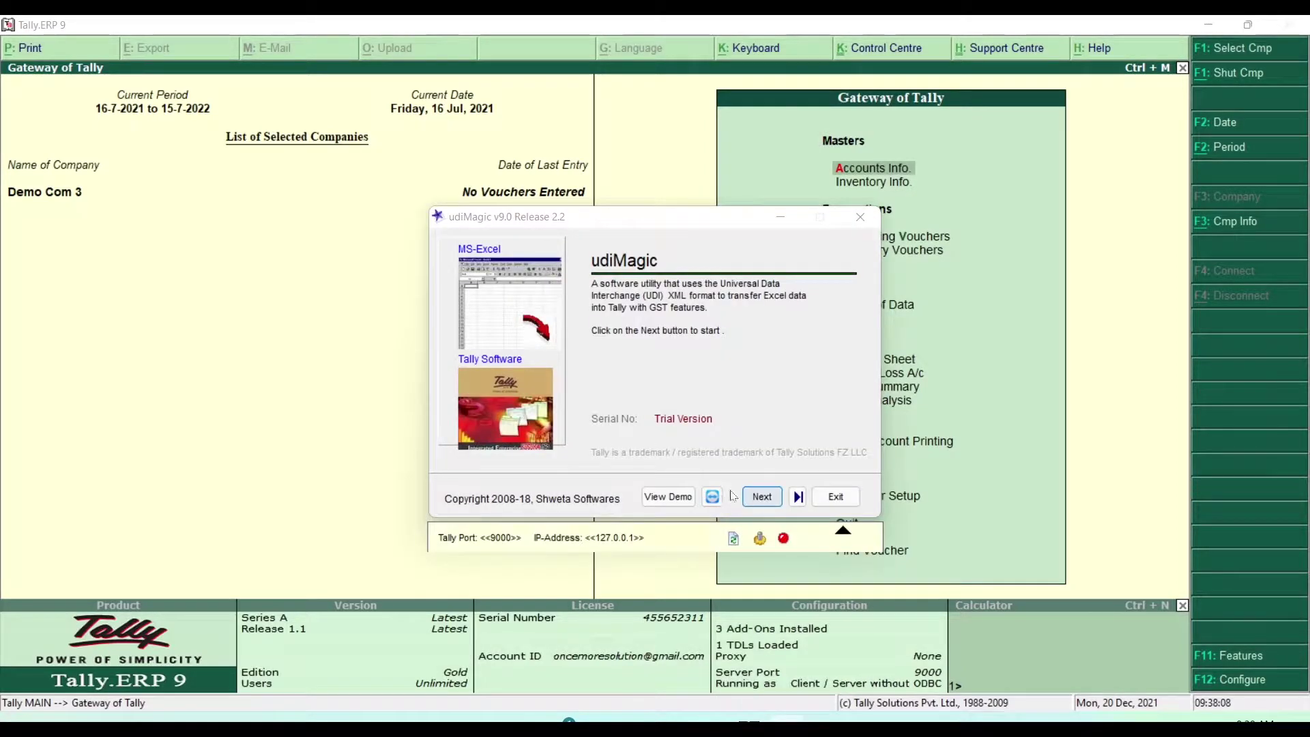
click(735, 541)
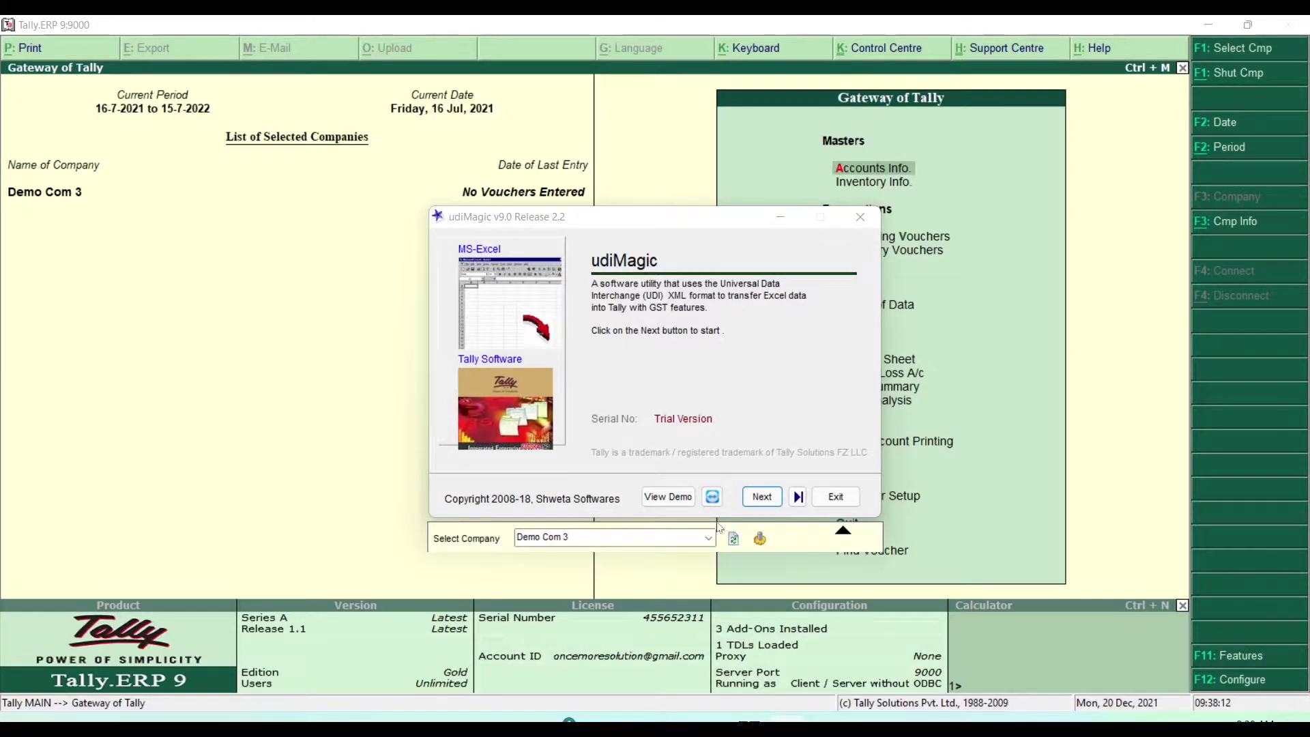
click(707, 539)
click(651, 547)
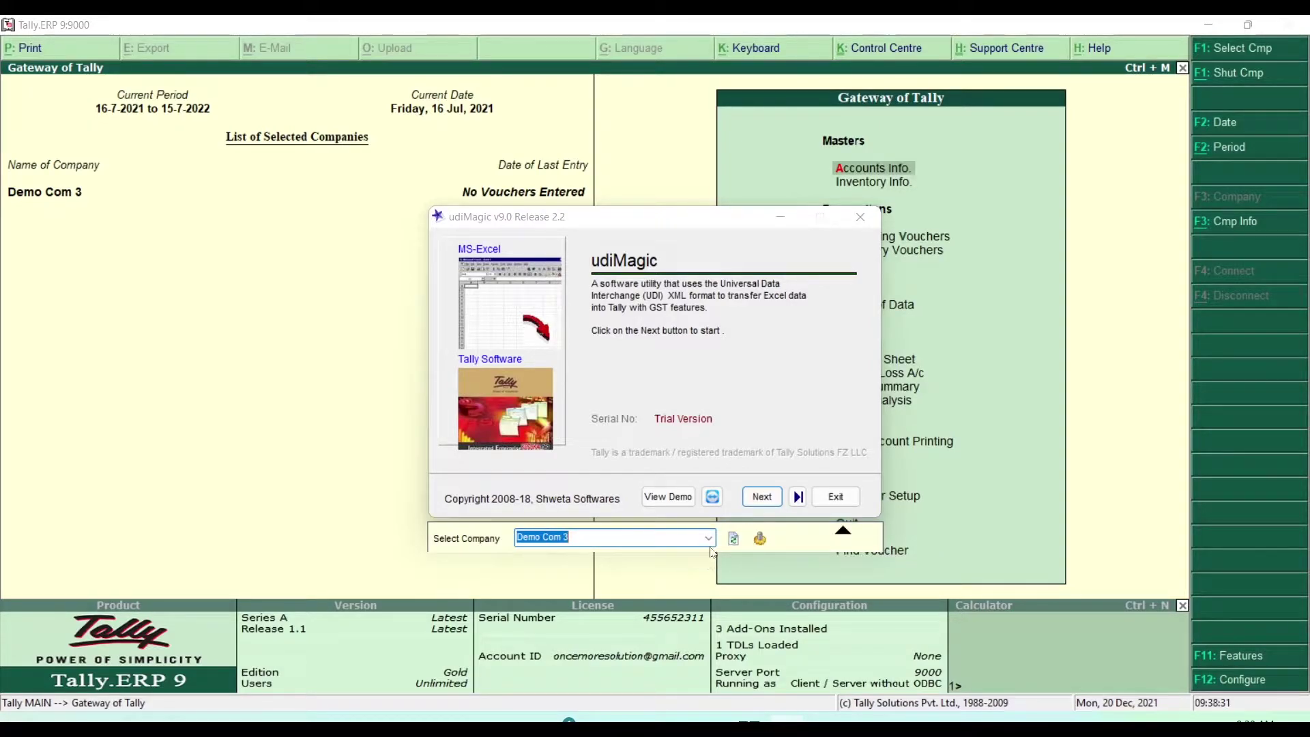
click(709, 539)
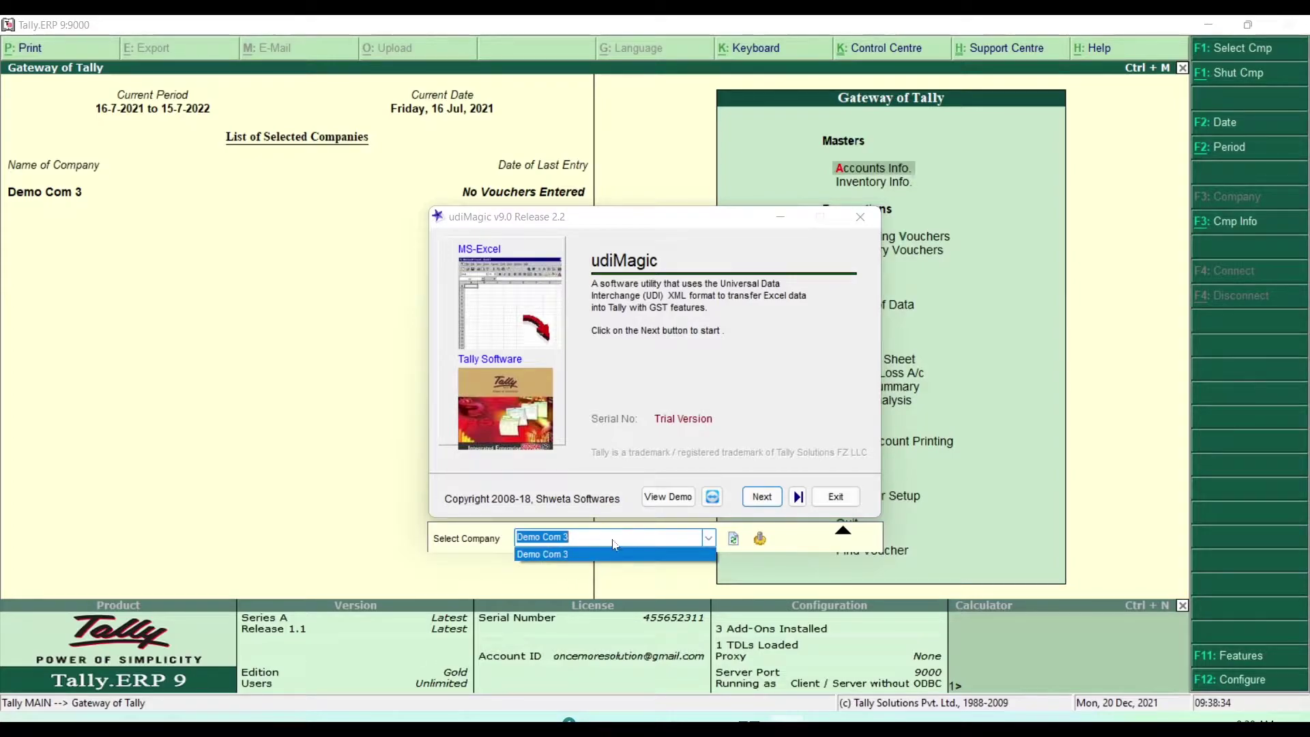
click(585, 580)
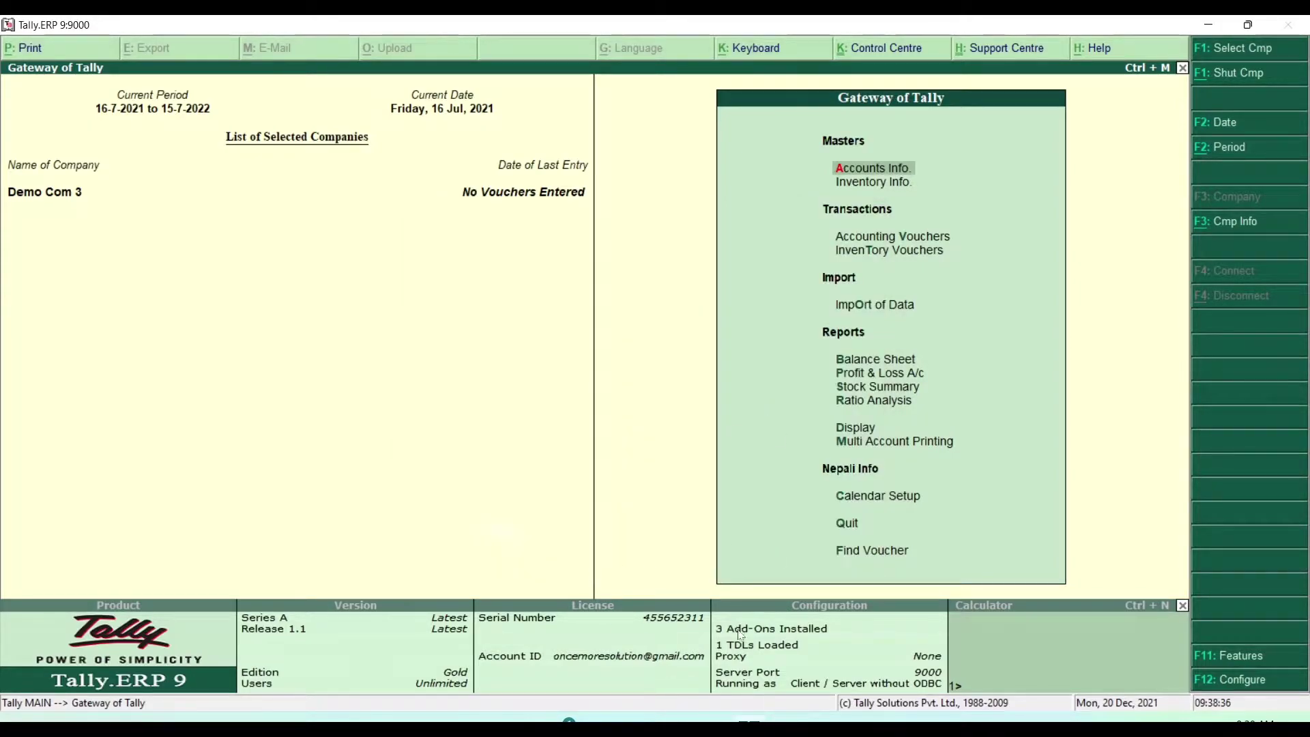
Minimize the udiMagic and Tally.ERP 9 windows to reach the desktop.
click(786, 721)
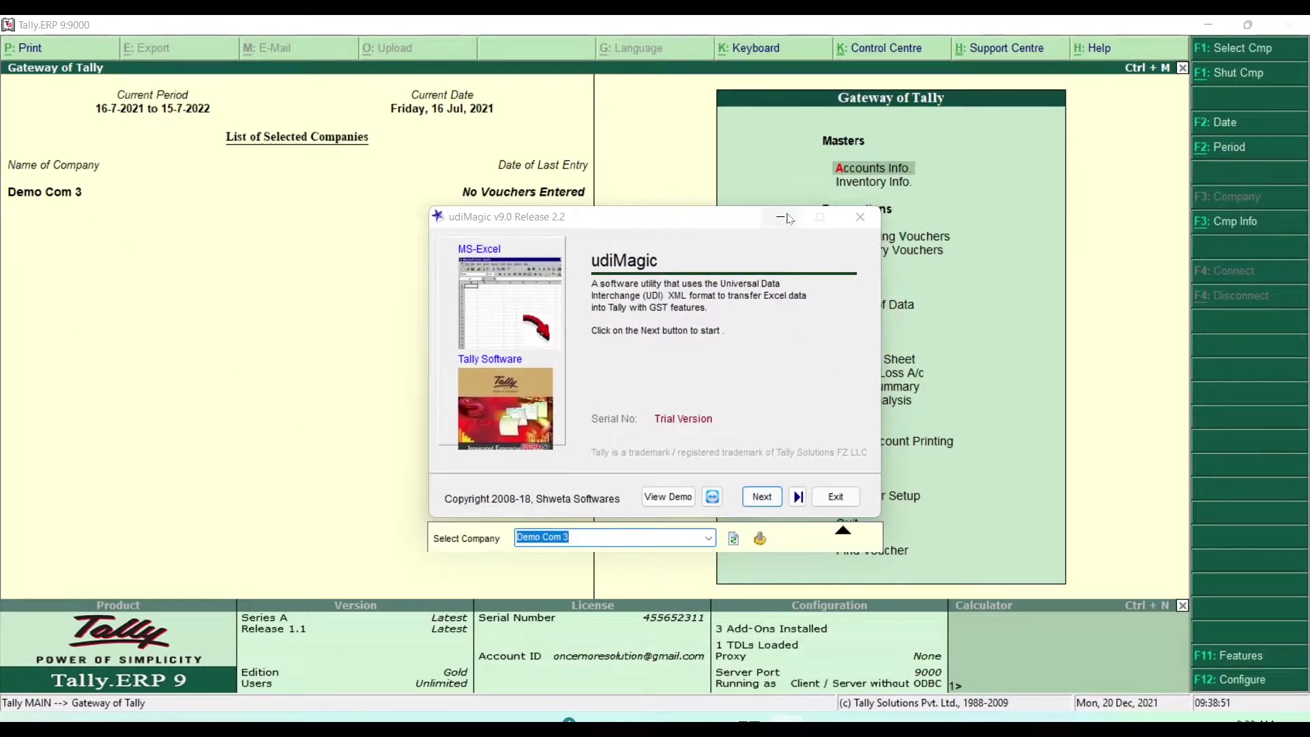
click(1176, 72)
click(1209, 25)
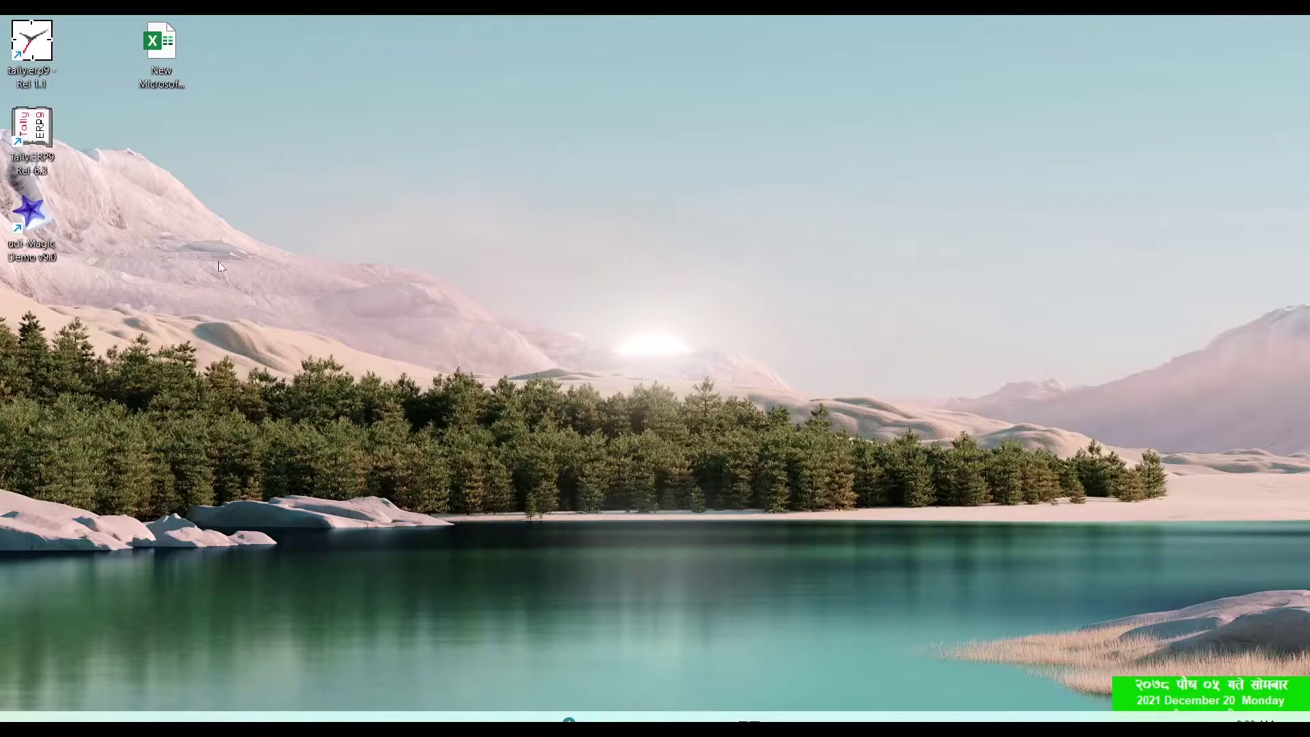
key(alt+Tab)
click(170, 102)
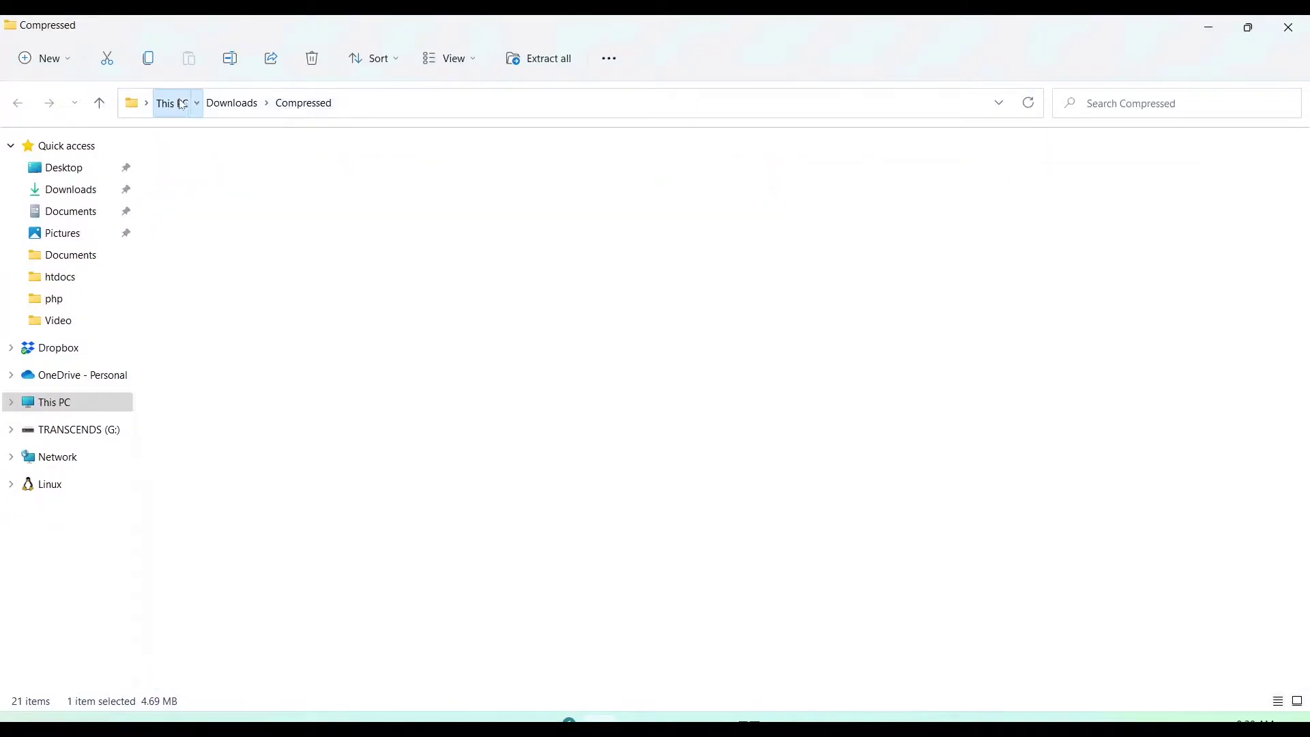
click(1295, 32)
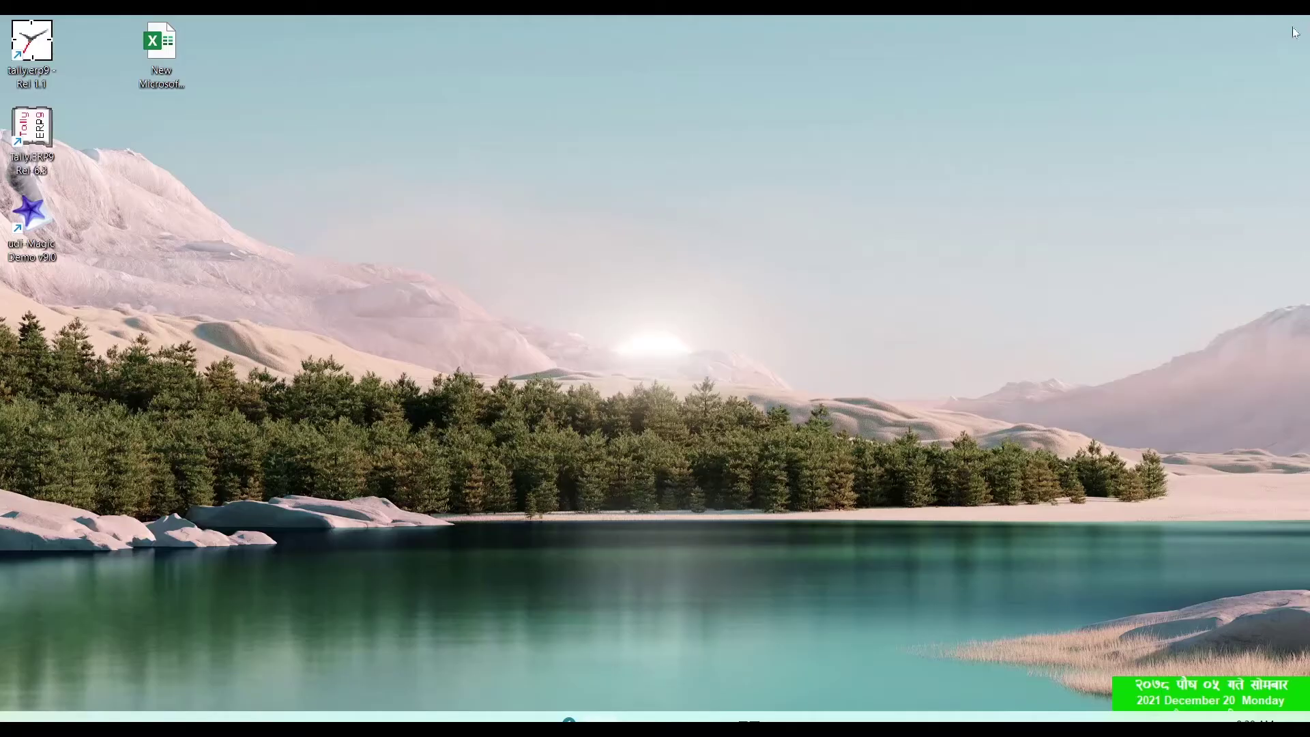
Open the file location of the udi-Magic Demo v9.0 desktop shortcut and group the folder's files by type.
right_click(28, 213)
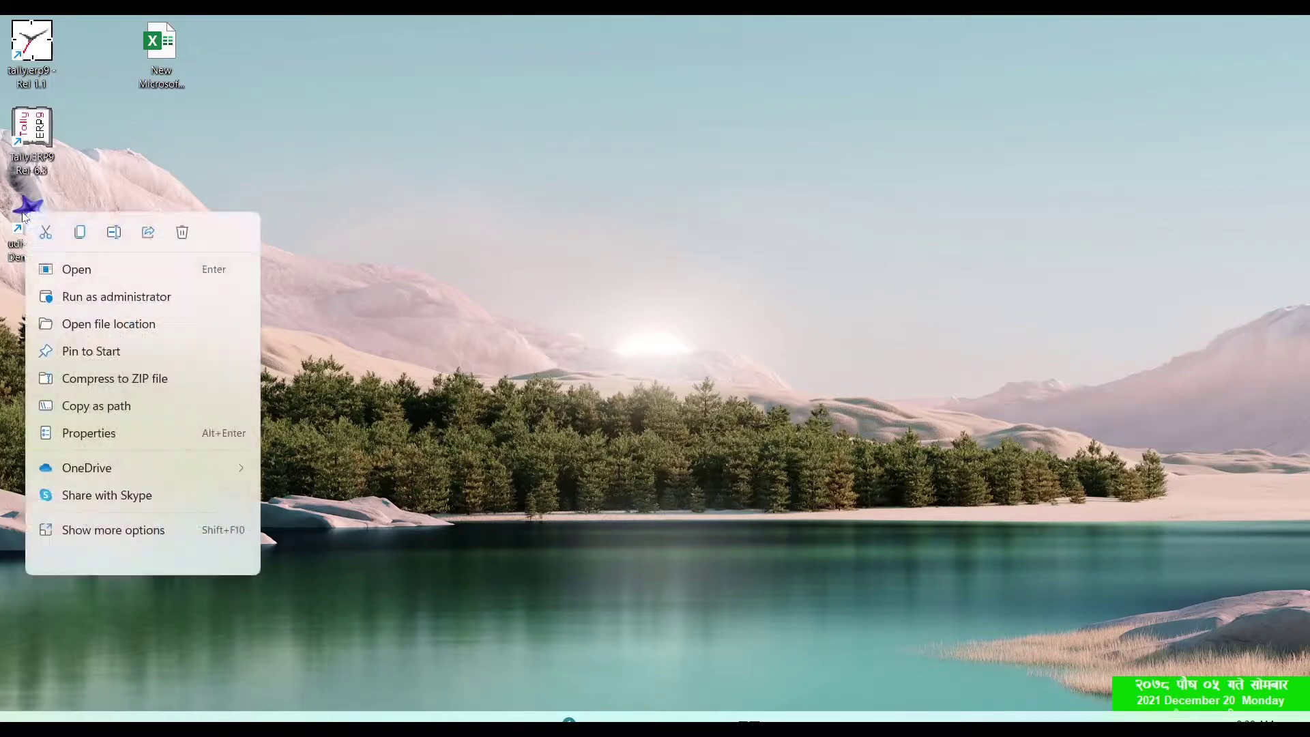
click(130, 326)
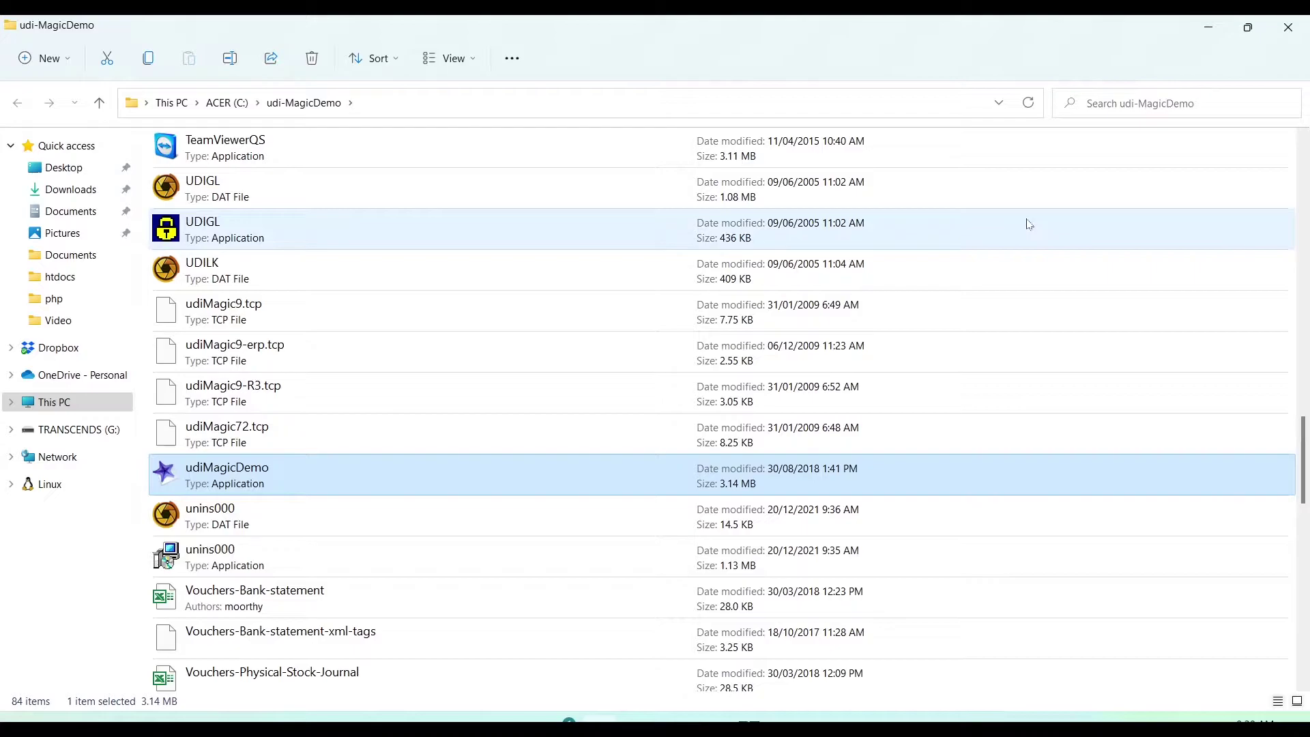
right_click(1030, 224)
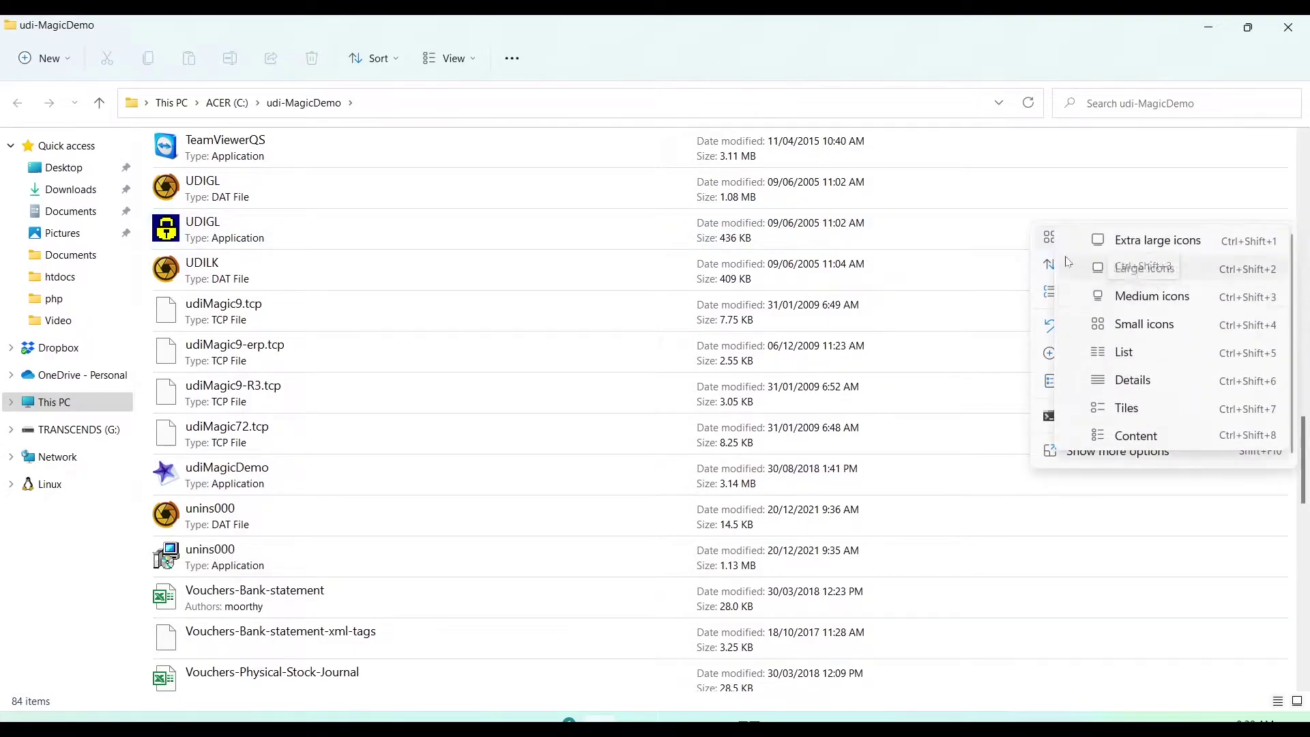
mouse_move(1049, 301)
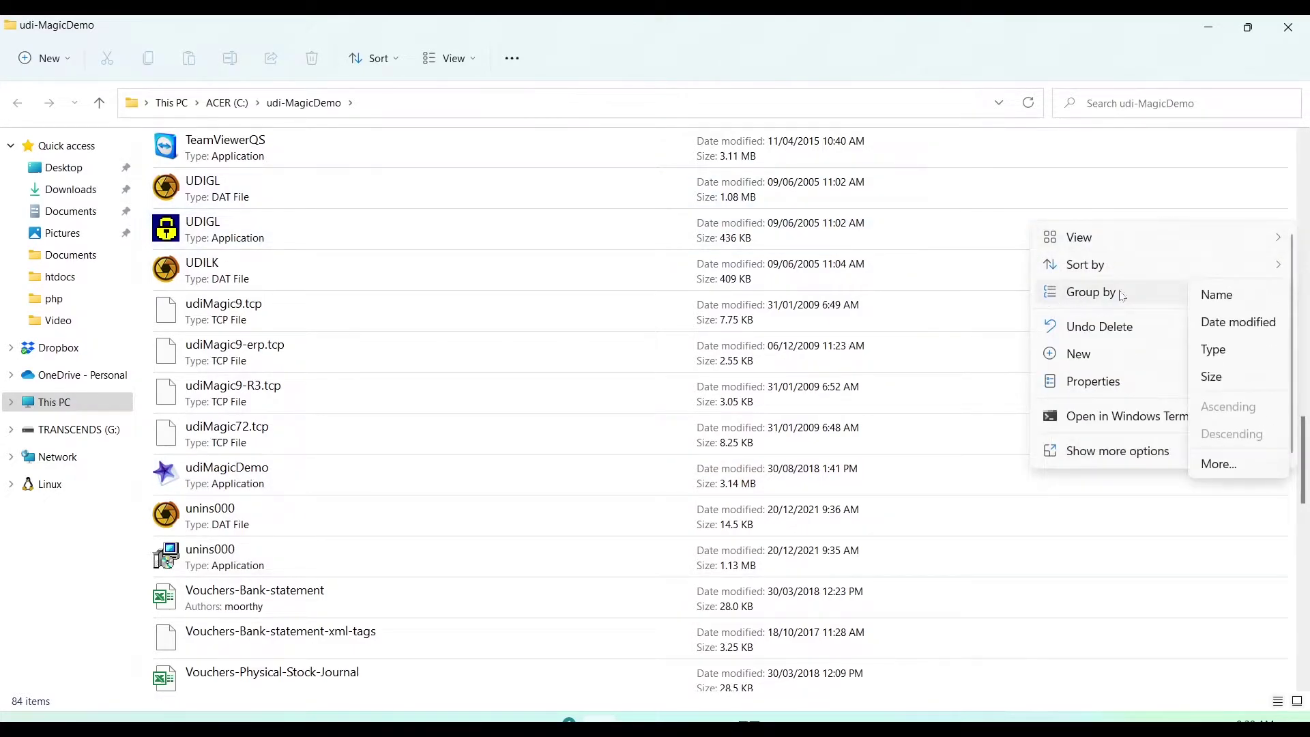
click(1215, 351)
Look through the Excel 97-2003 master templates in the udi-MagicDemo folder, including the ledger, godown, stock category and stock group masters.
scroll(543, 434, down, 10)
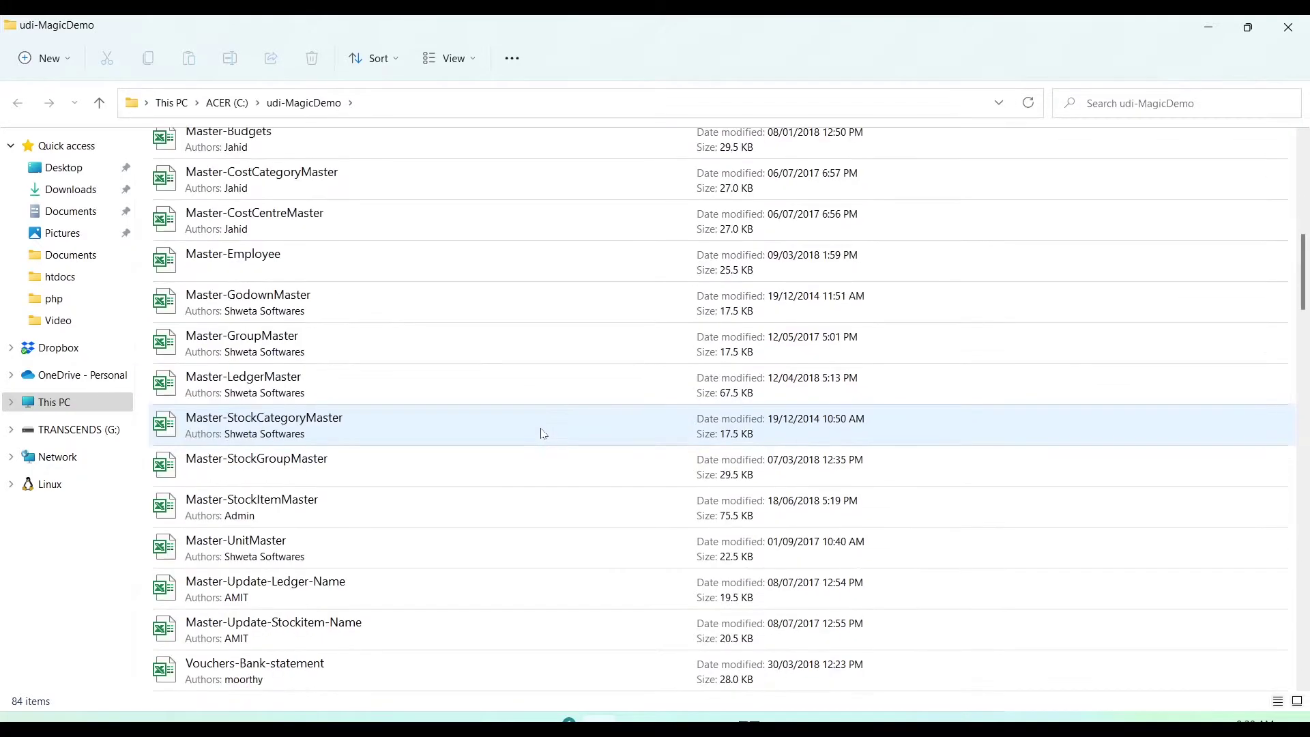
scroll(505, 433, up, 3)
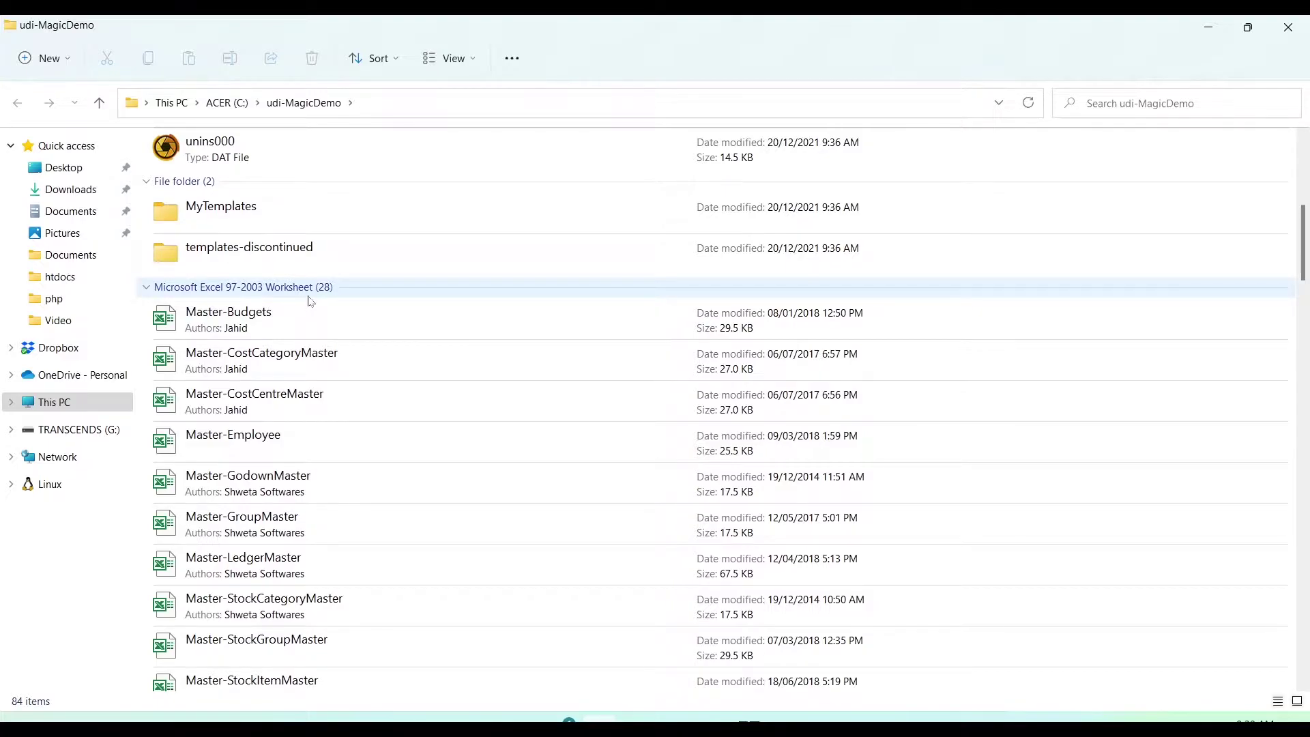
scroll(310, 301, down, 1)
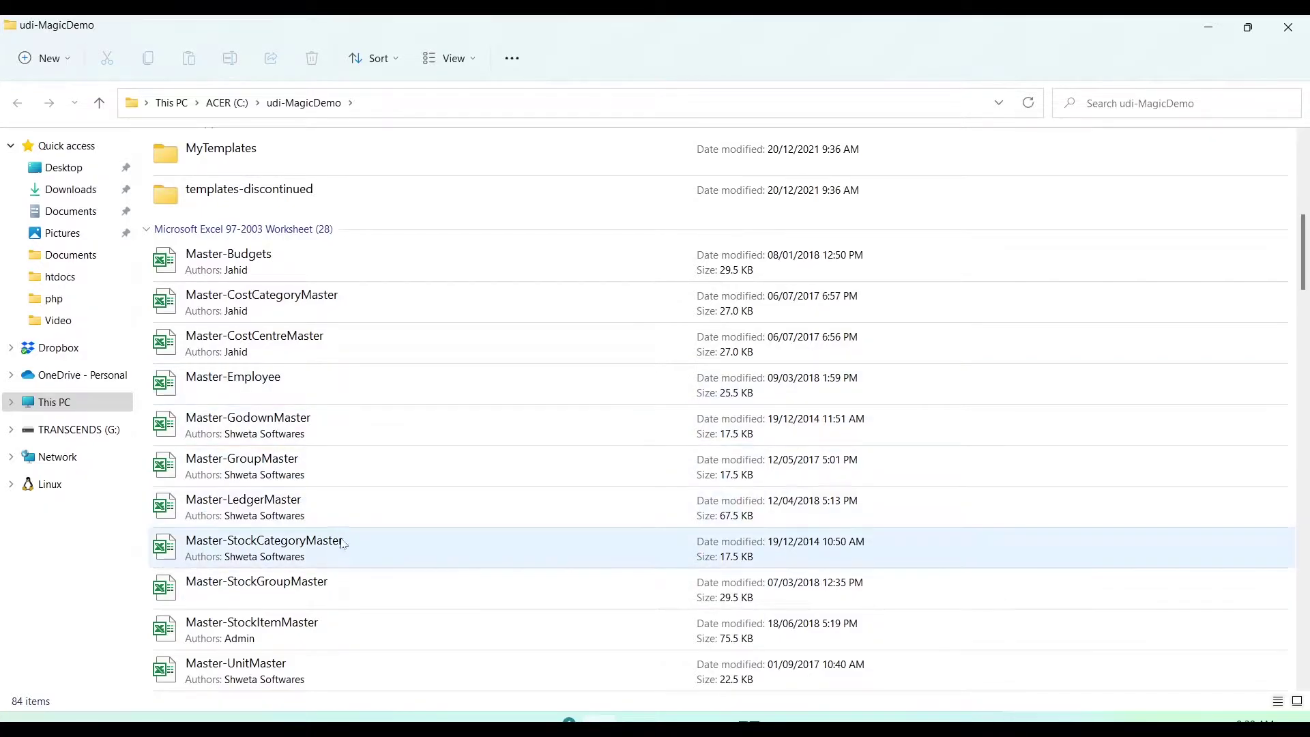
click(304, 495)
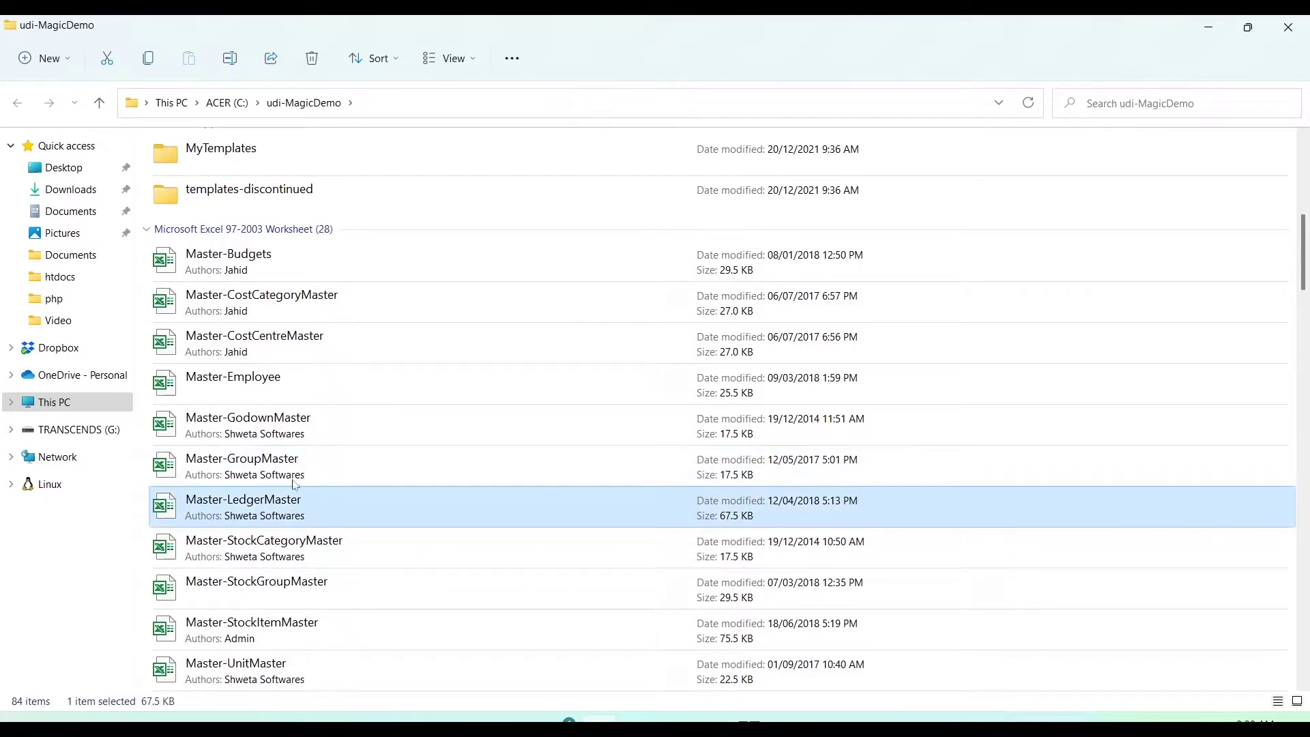
click(271, 421)
click(273, 272)
click(284, 303)
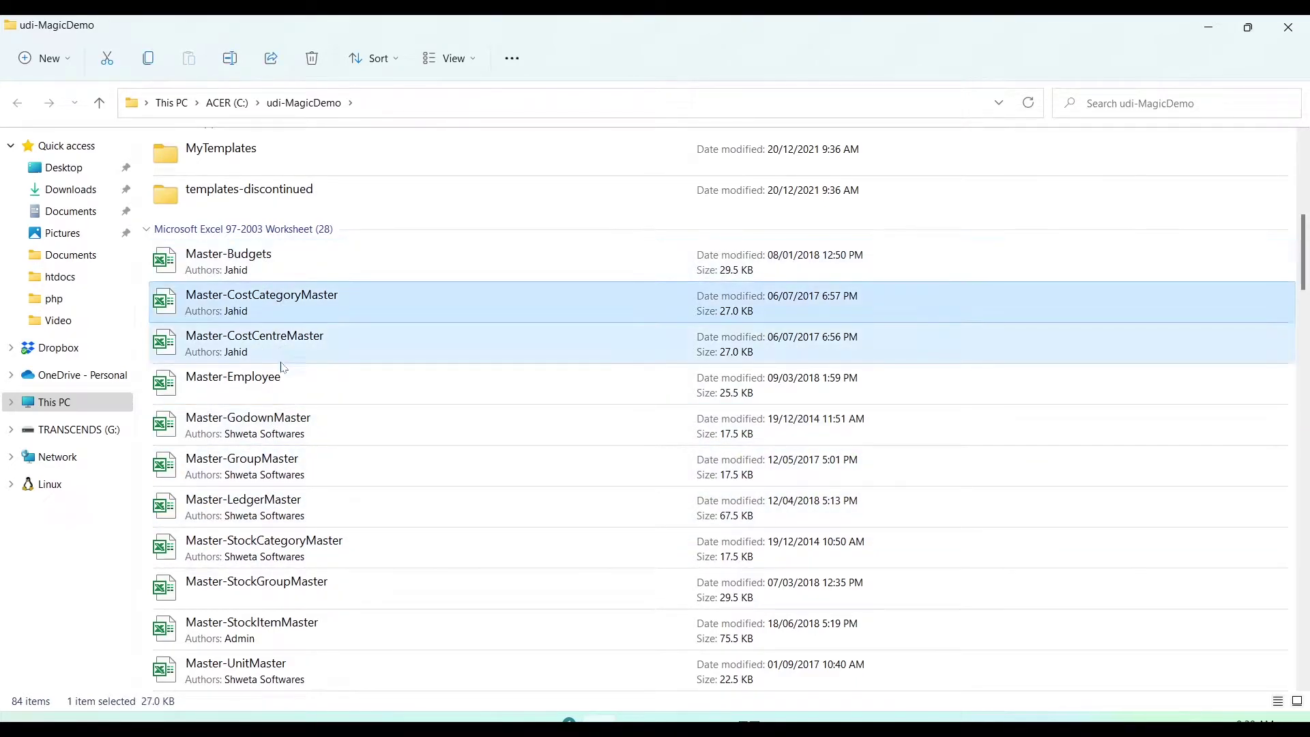
click(283, 348)
click(287, 385)
click(290, 420)
scroll(436, 464, down, 1)
scroll(439, 463, down, 1)
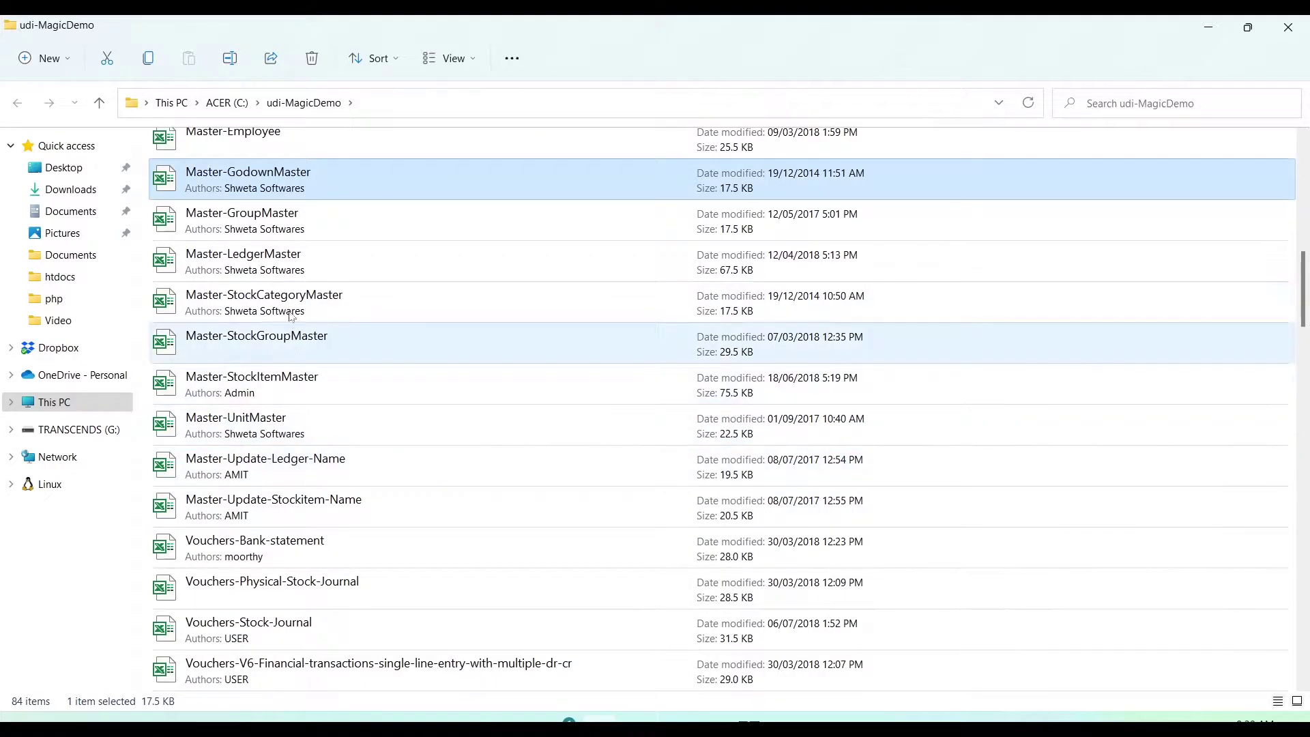
click(320, 265)
click(320, 306)
click(320, 345)
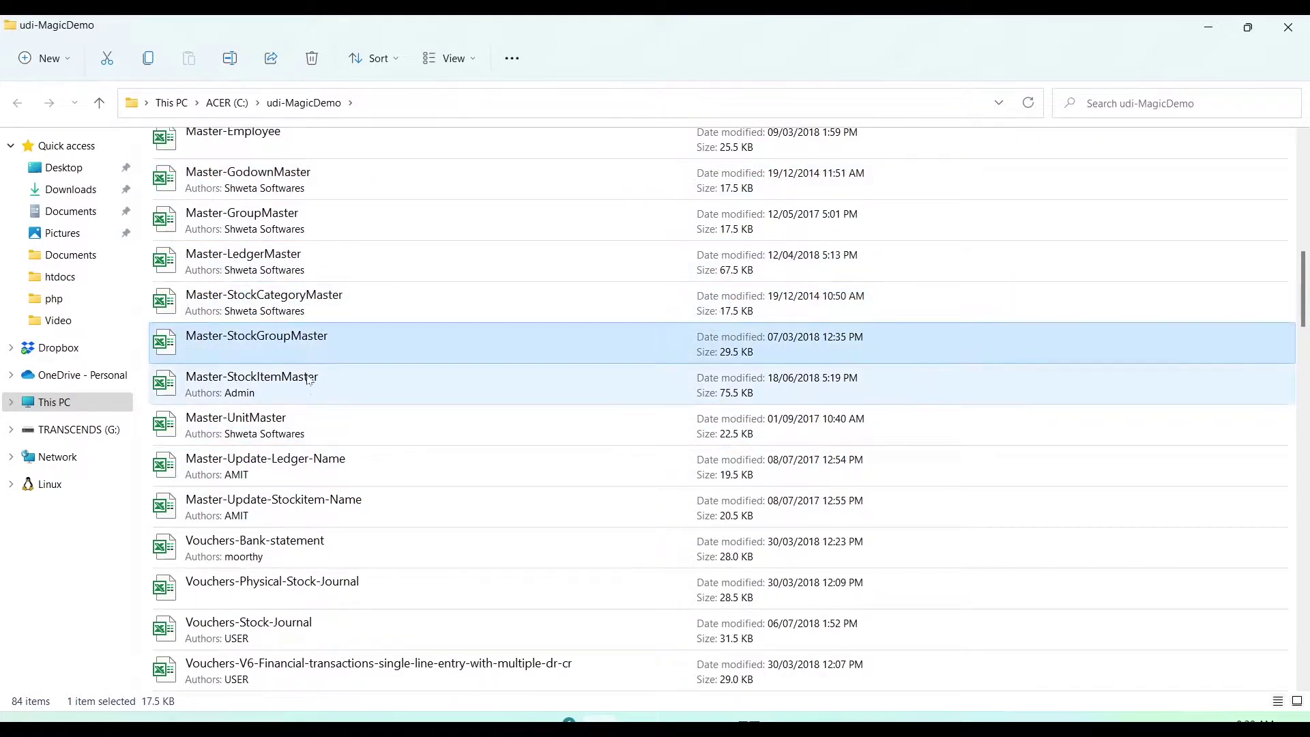
Copy the Master-StockItemMaster worksheet from the udi-MagicDemo folder to the desktop.
click(307, 397)
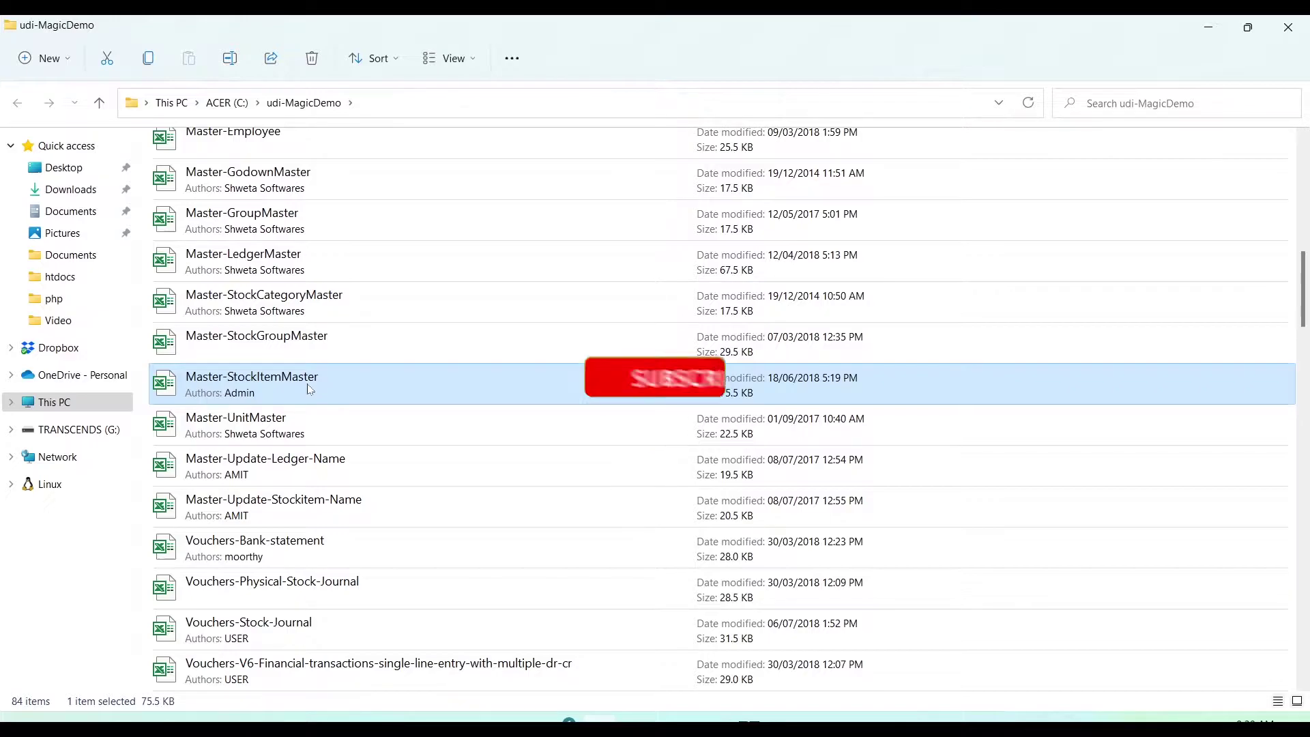
key(ctrl+c)
click(1205, 29)
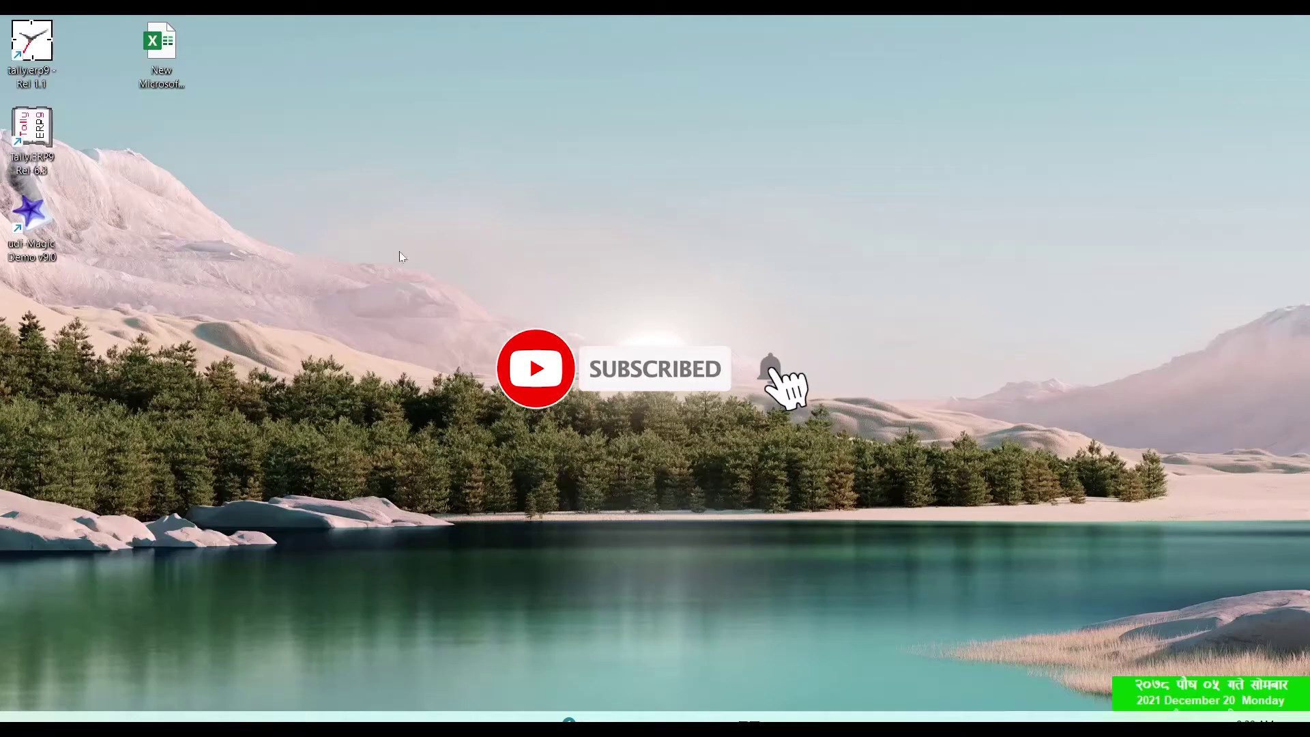
key(ctrl+v)
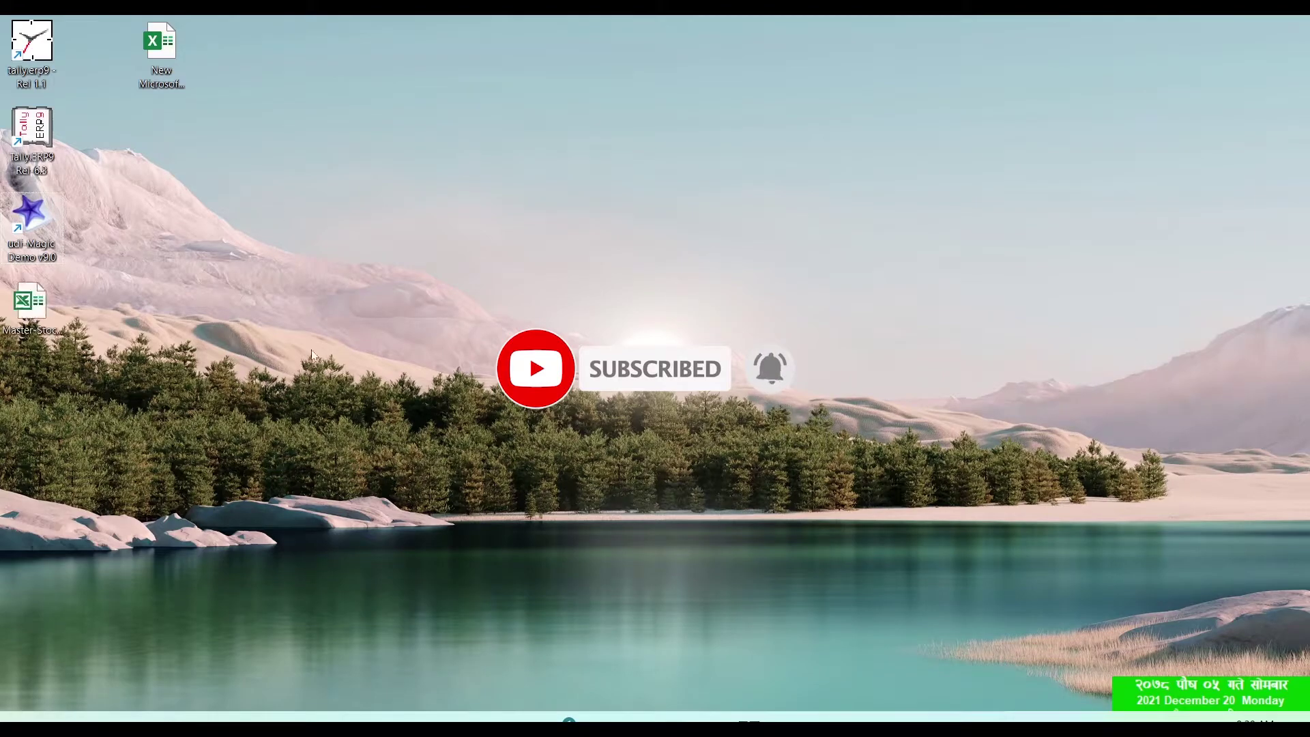
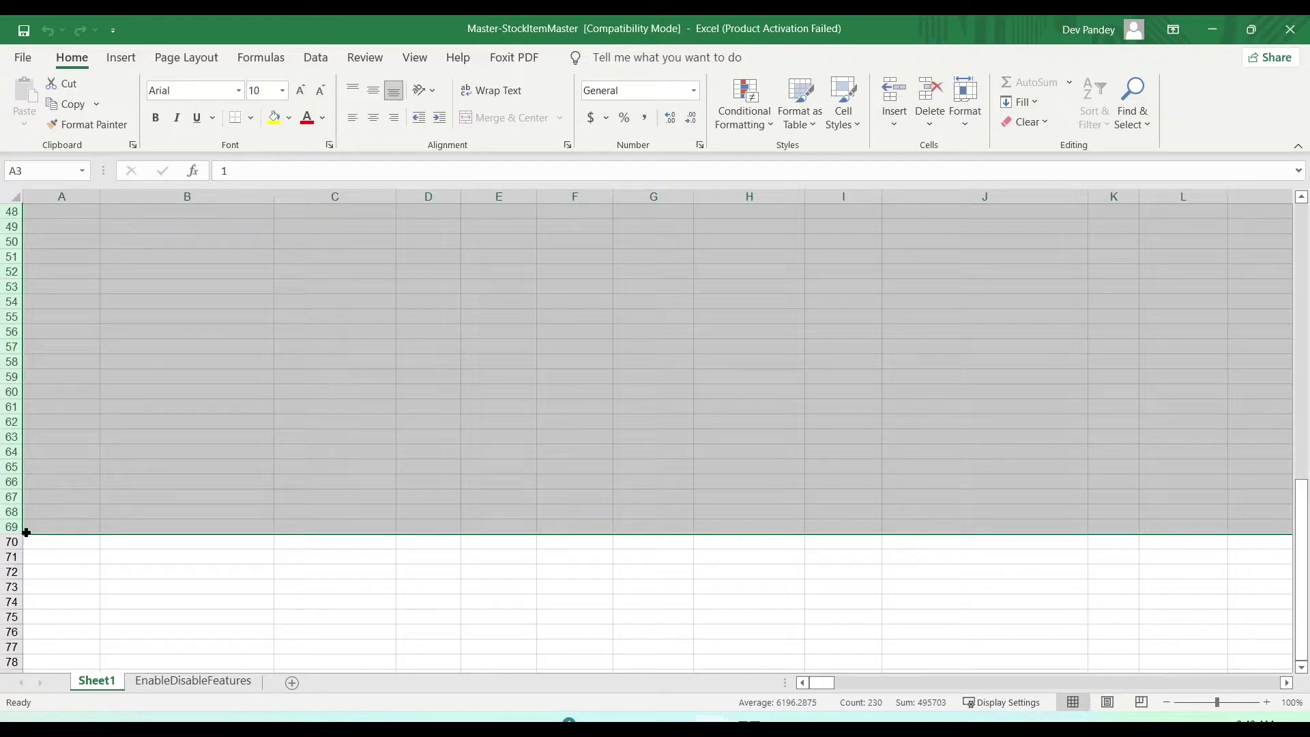
Delete the EnableDisableFeatures sheet from the Master-StockItemMaster workbook.
click(181, 685)
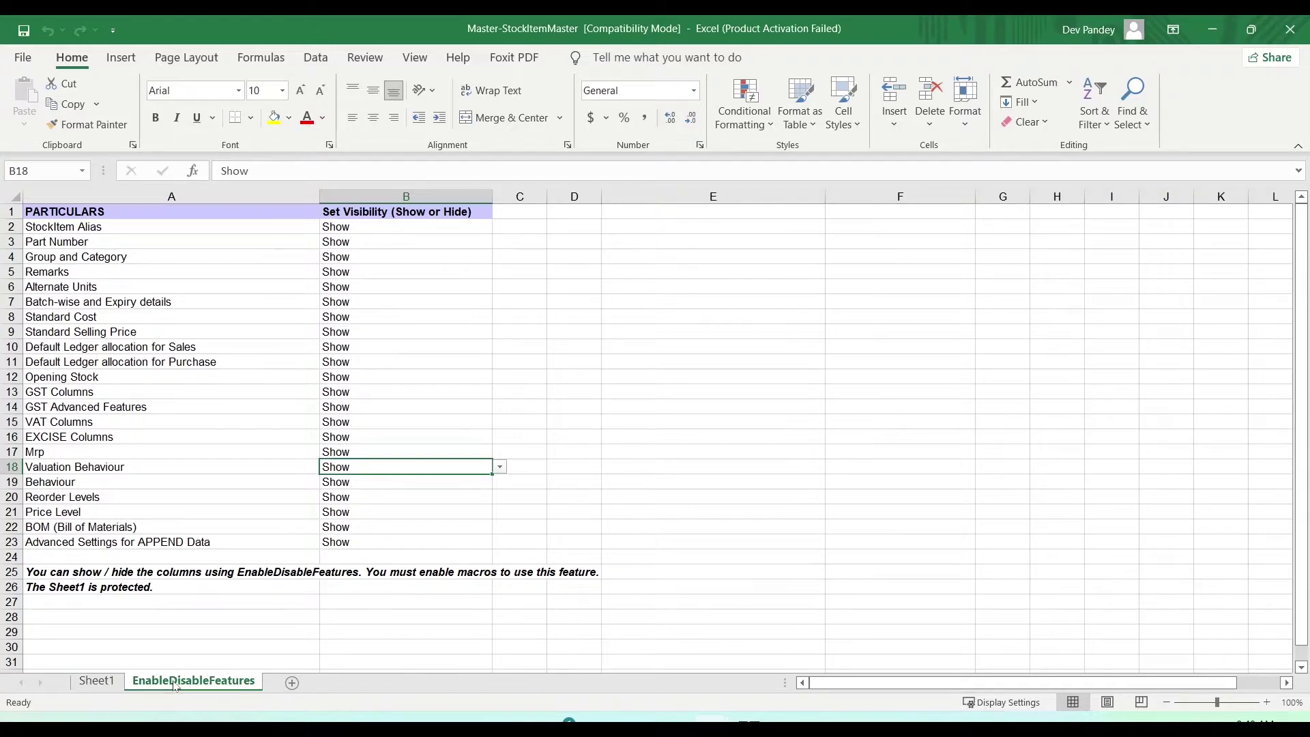
click(97, 681)
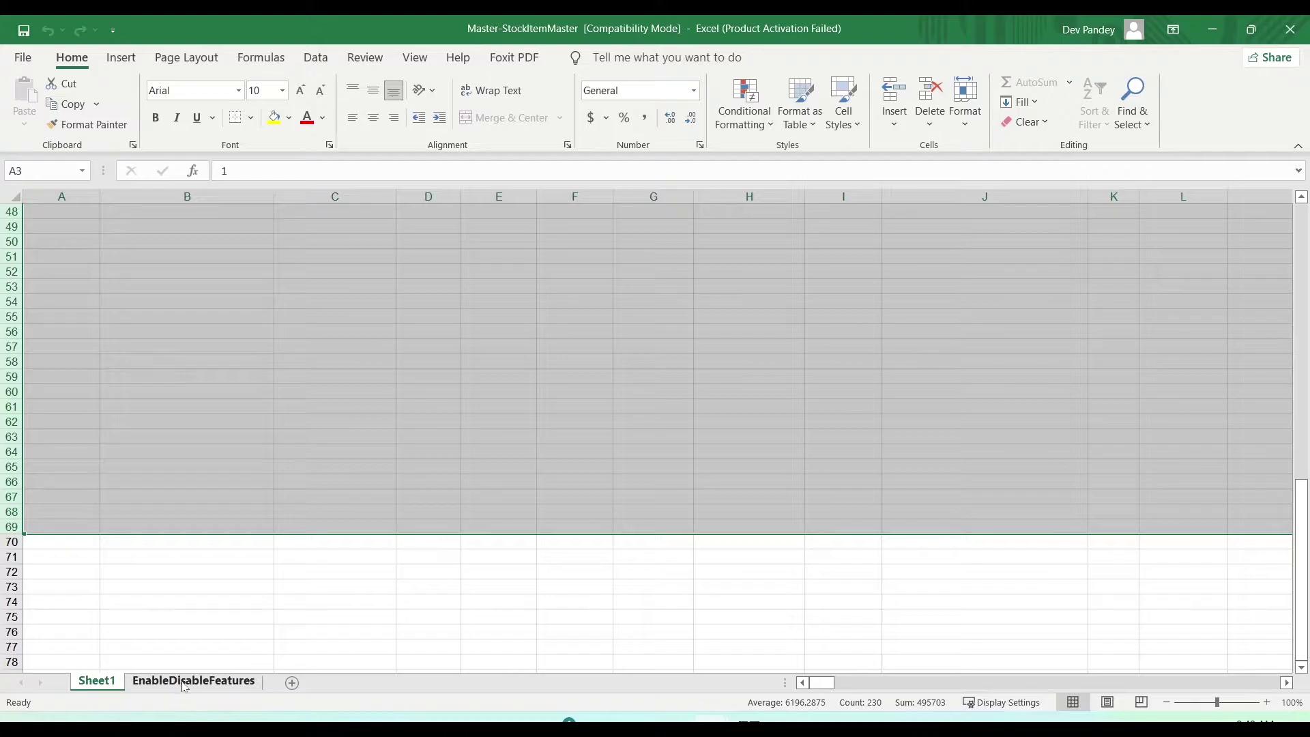
click(184, 685)
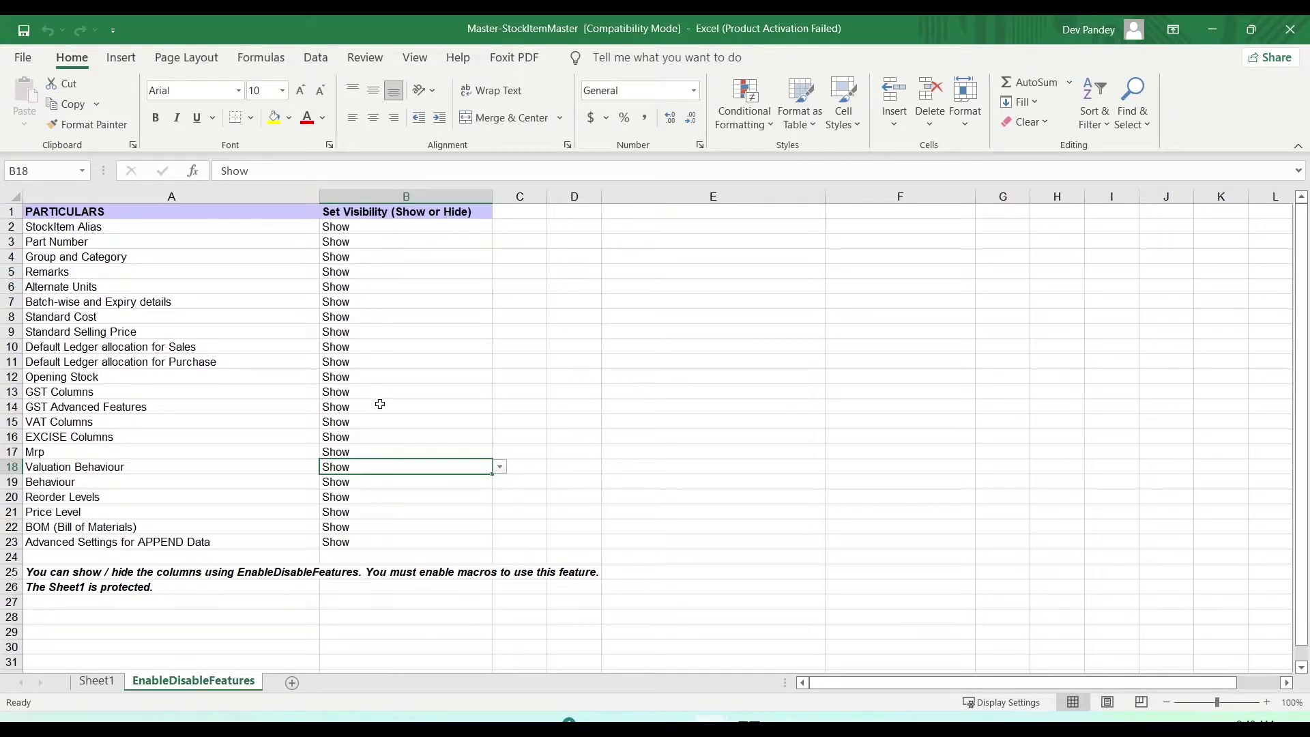
right_click(221, 690)
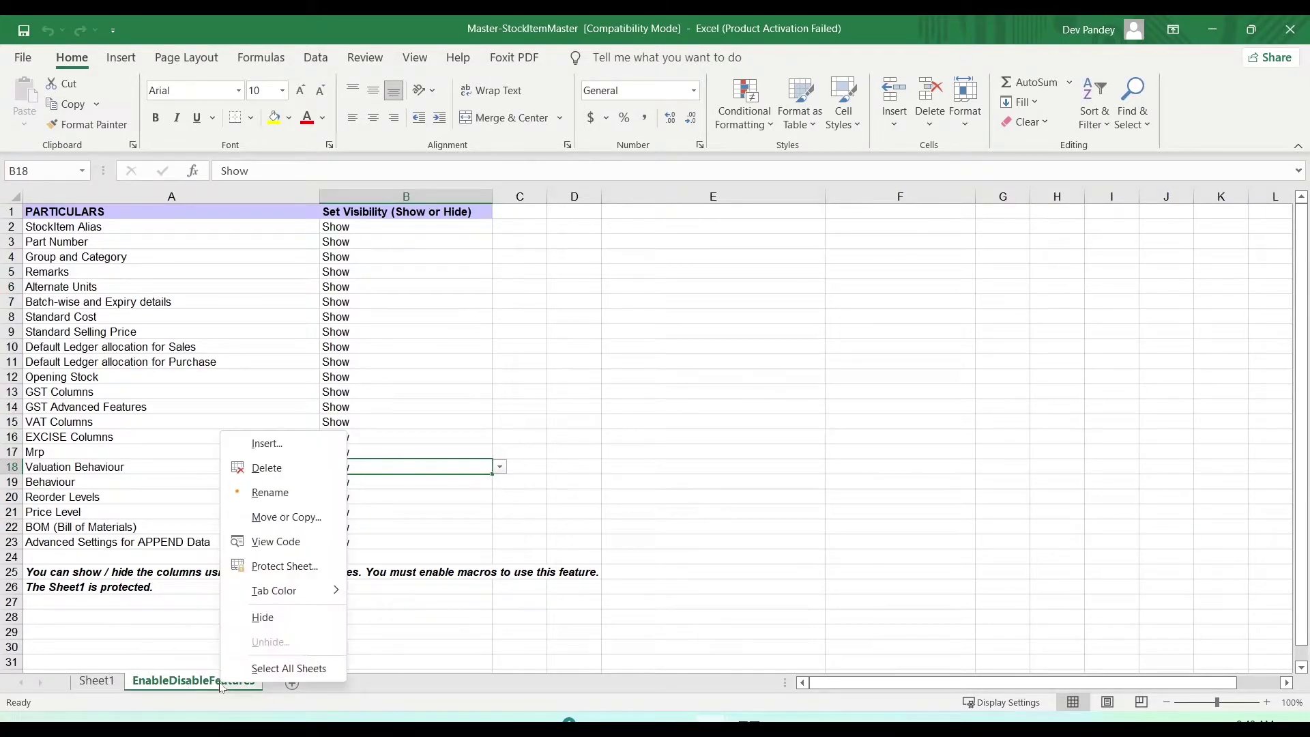
click(307, 470)
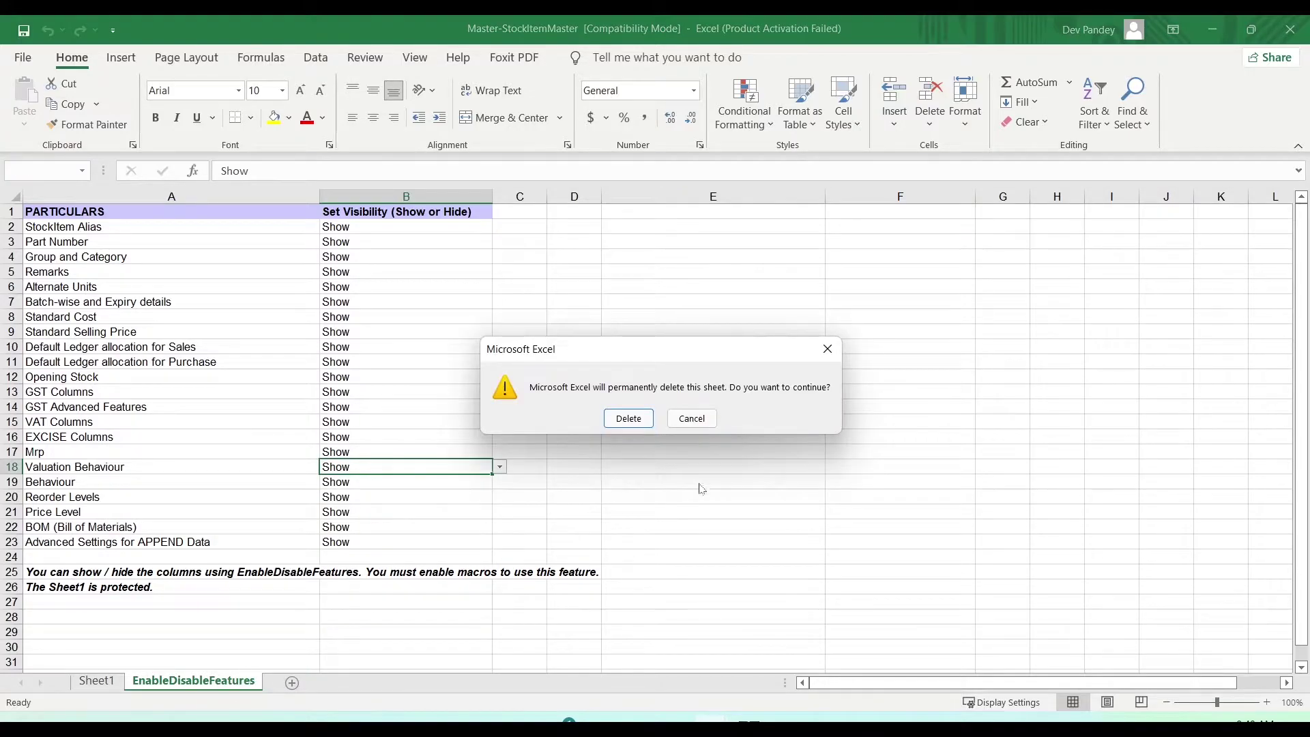
click(626, 418)
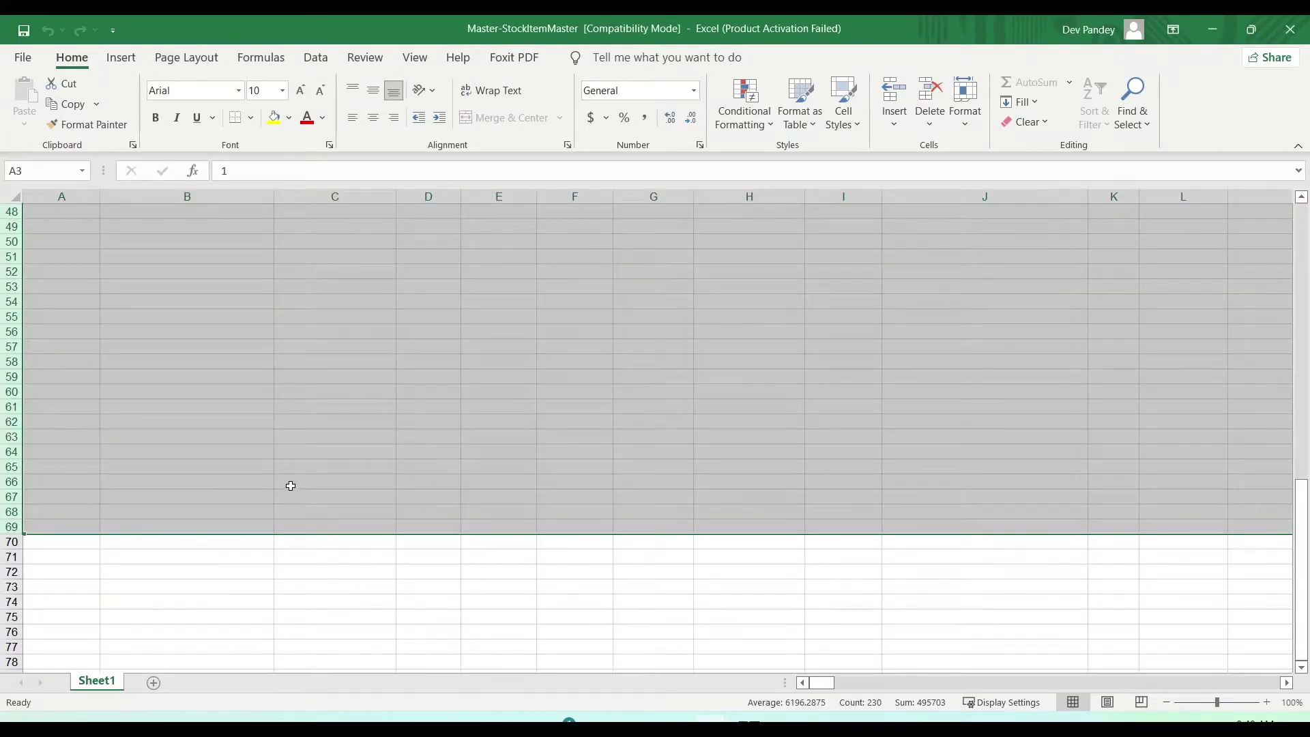
Delete the selected sample rows from row 3 down in Sheet1, keeping only the two header rows.
scroll(433, 454, up, 11)
scroll(341, 394, up, 5)
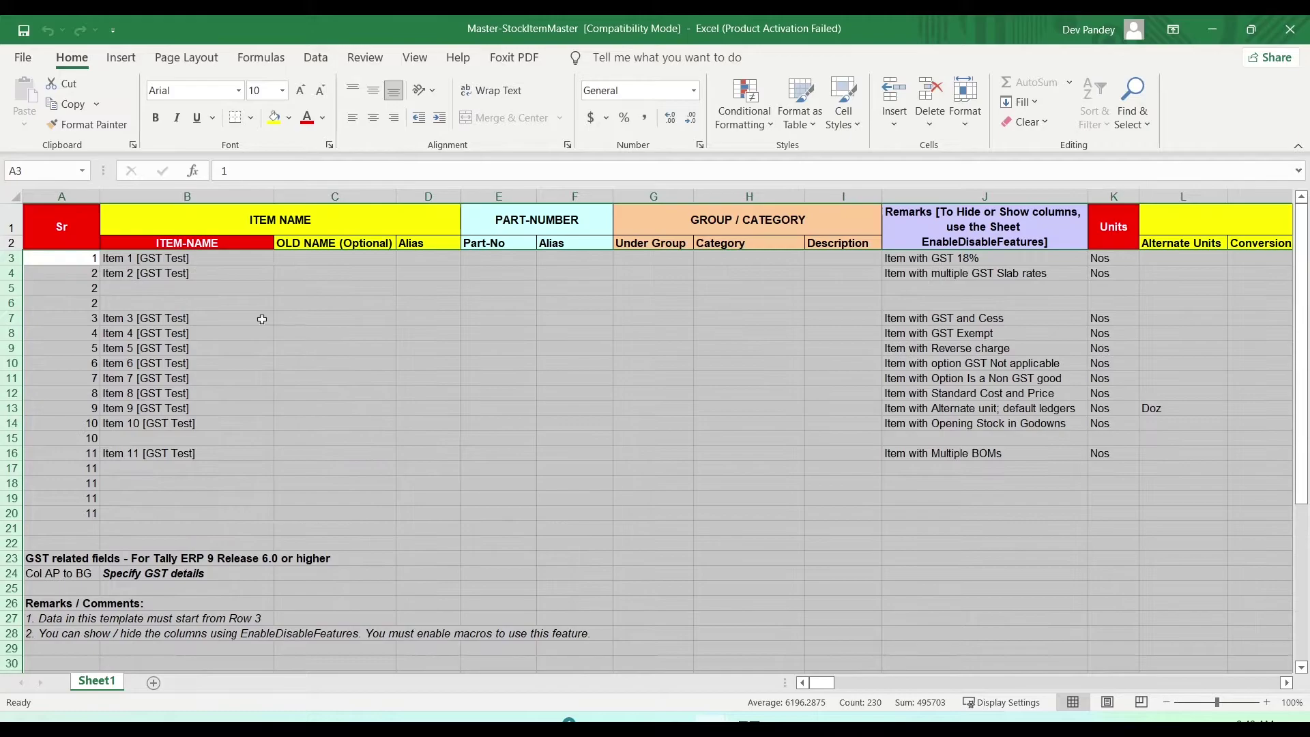
right_click(11, 258)
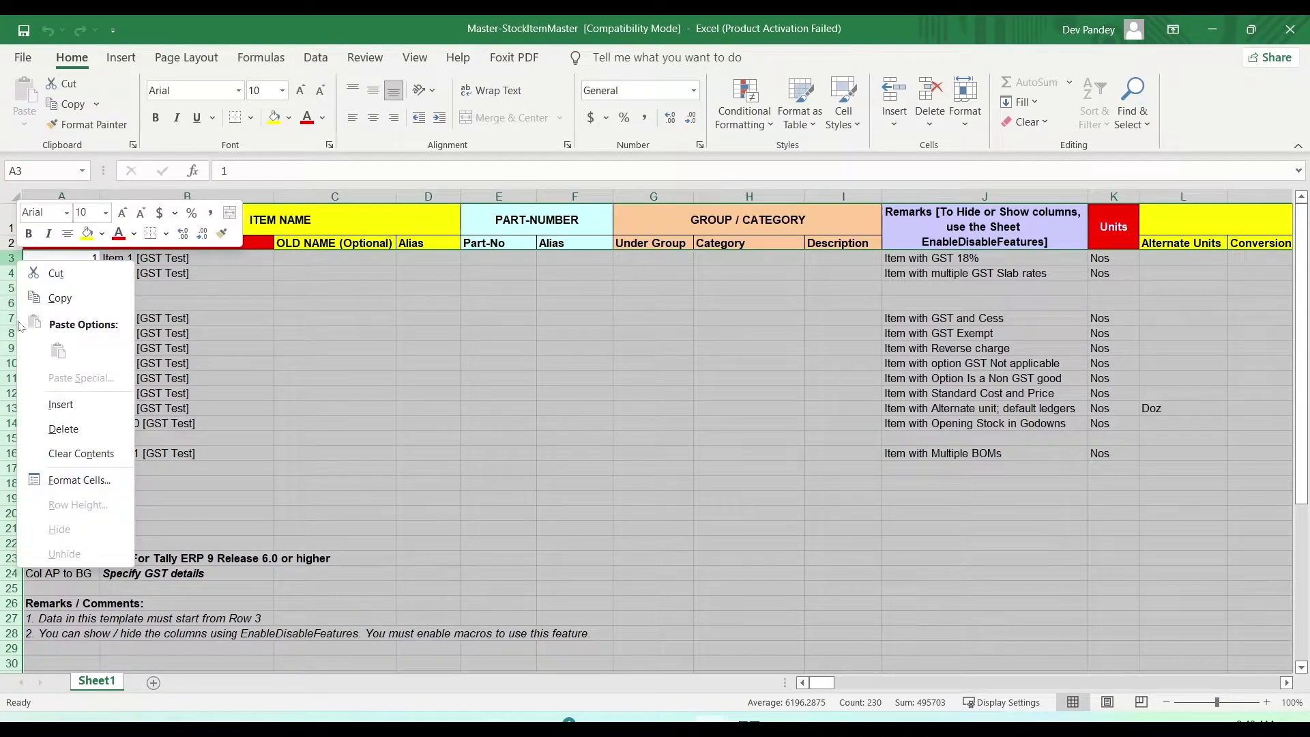
click(68, 424)
click(408, 421)
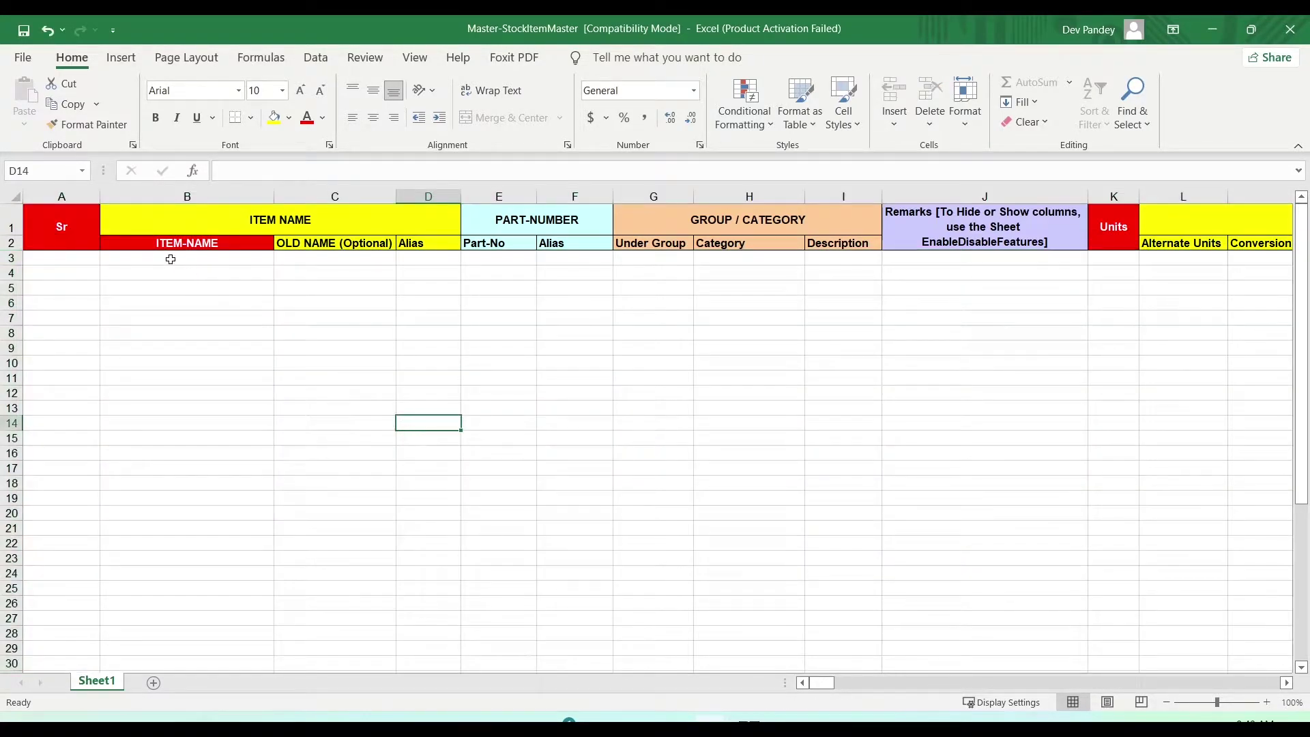
Enter 111101 as the first serial number in cell A3.
click(82, 255)
drag(822, 683, 771, 705)
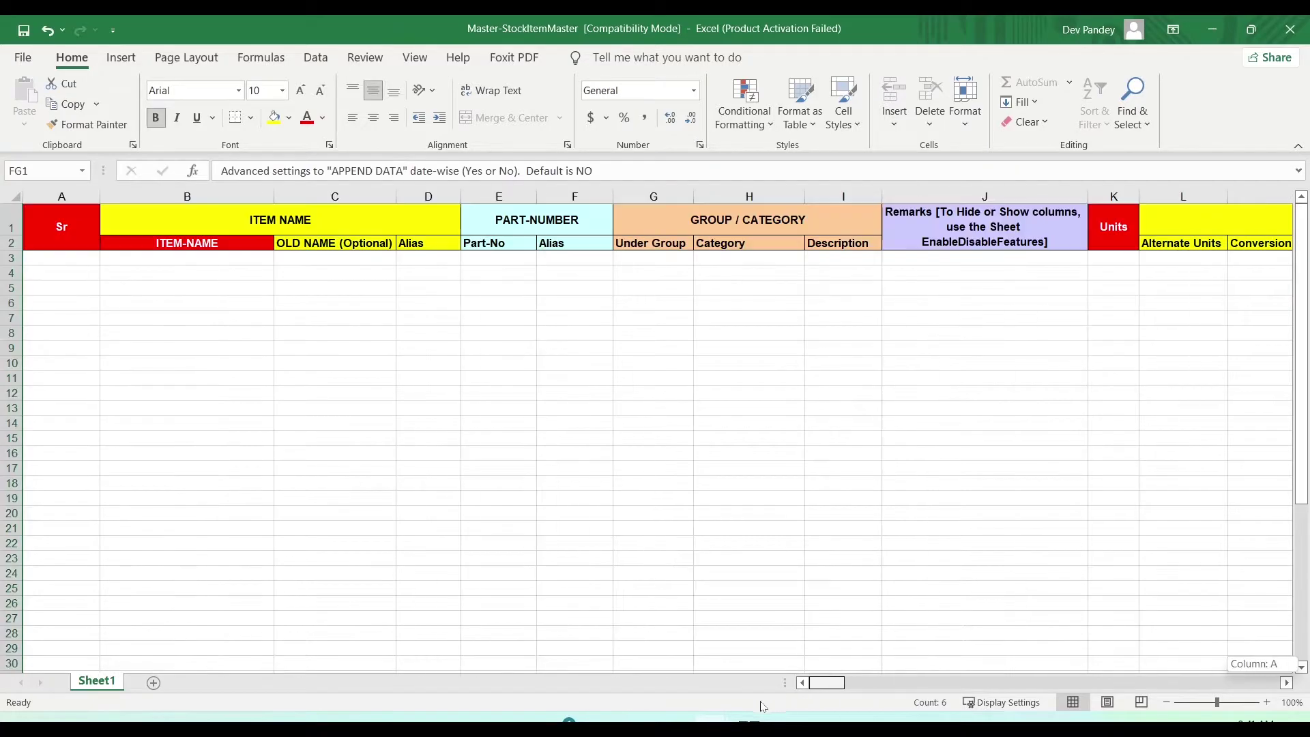
click(75, 261)
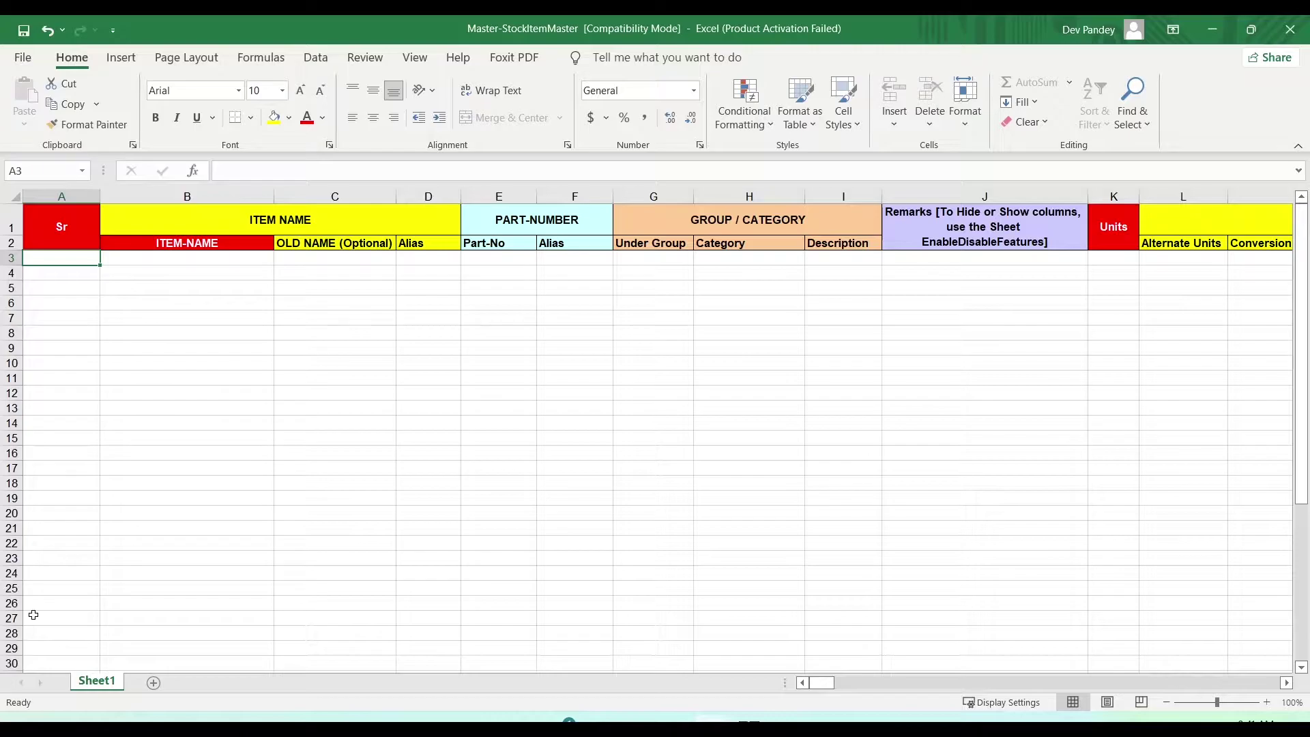
text(111101)
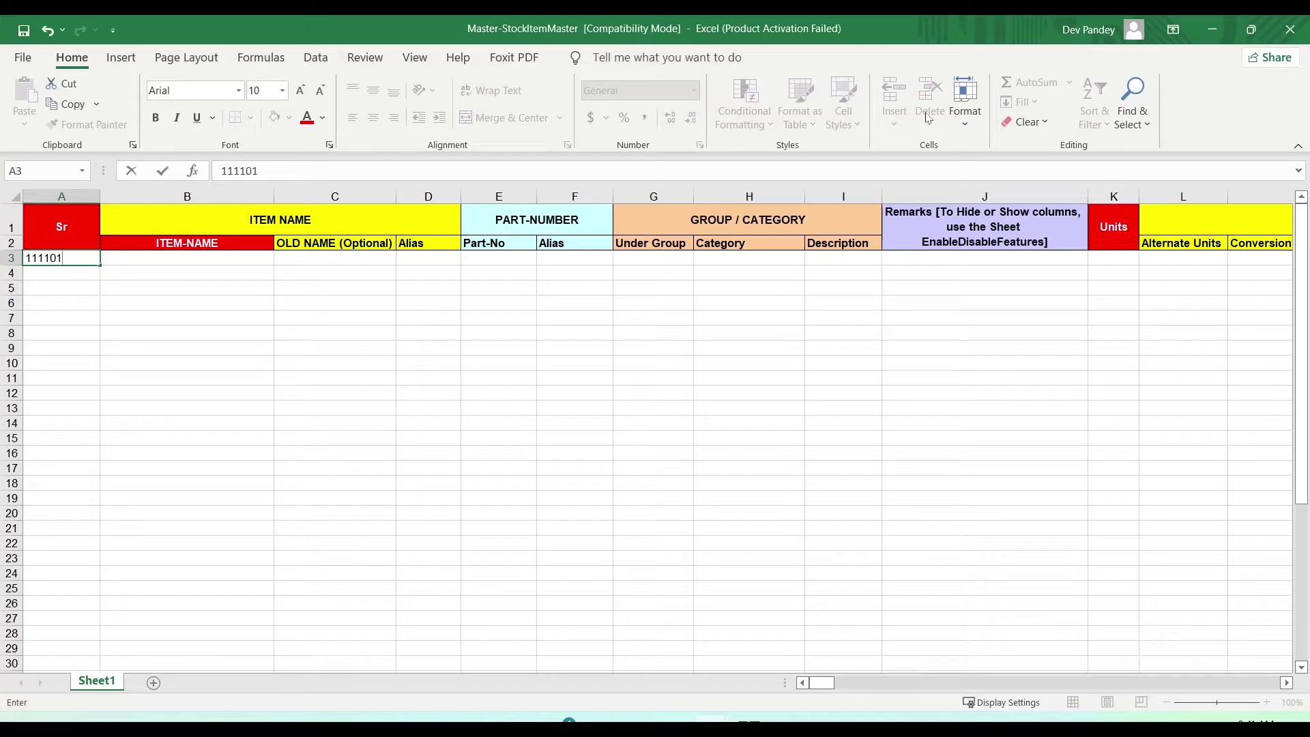
key(Return)
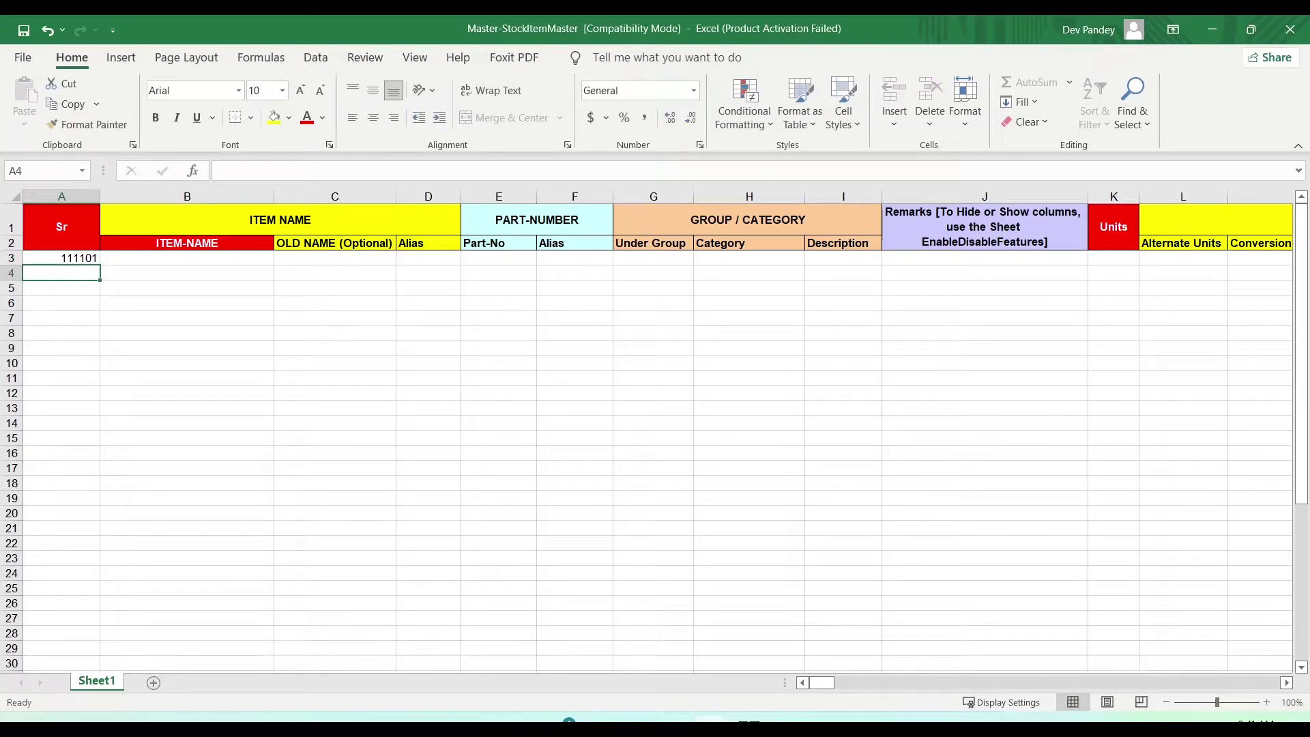
Enter serial numbers 1111111 in A3 and 1111112 in A4, and fill the series down the Sr column.
click(68, 256)
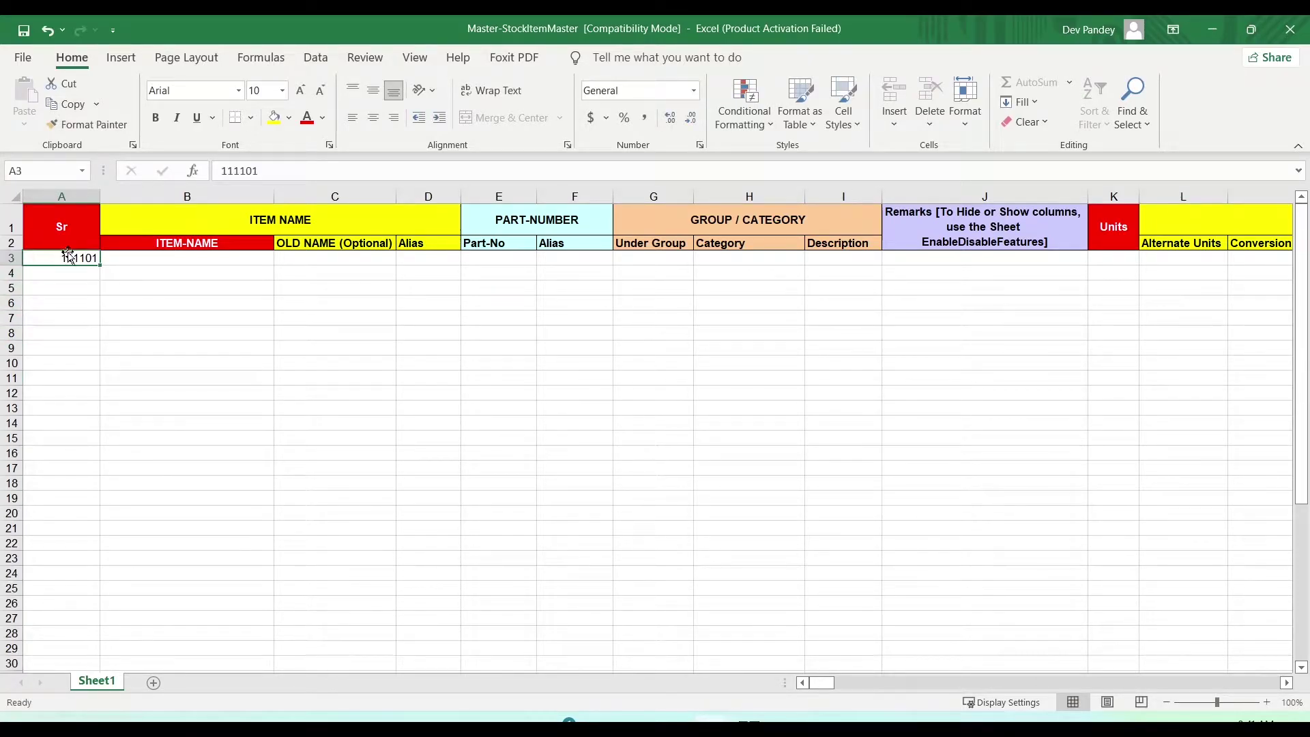
text(11)
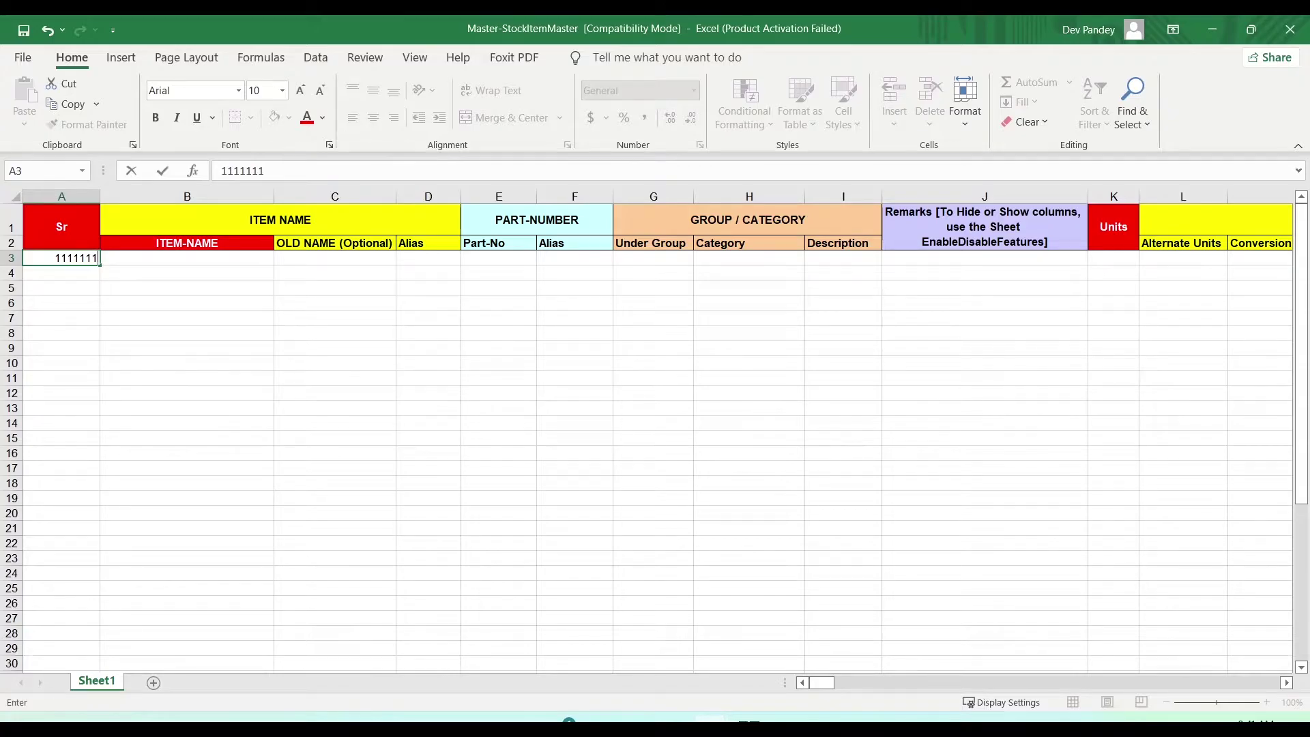
key(Return)
key(ctrl+apostrophe)
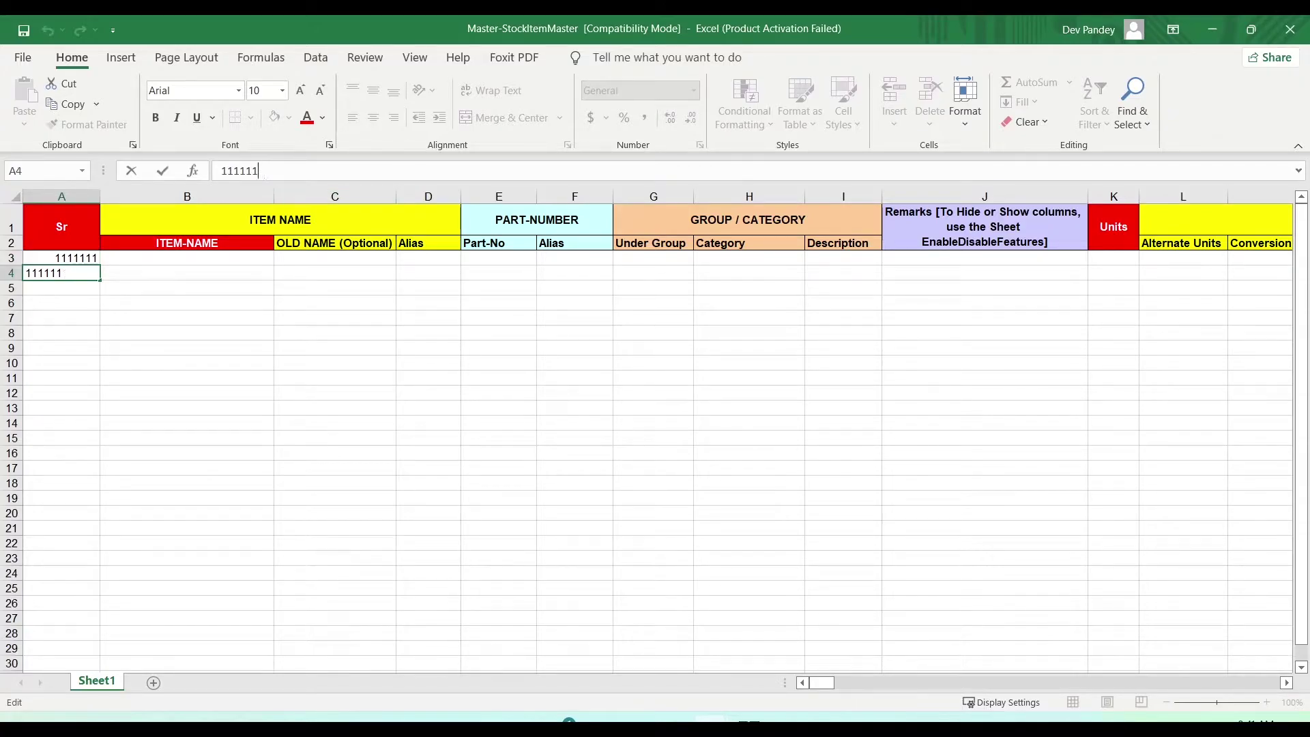
key(Return)
drag(74, 254, 102, 669)
scroll(317, 450, up, 7)
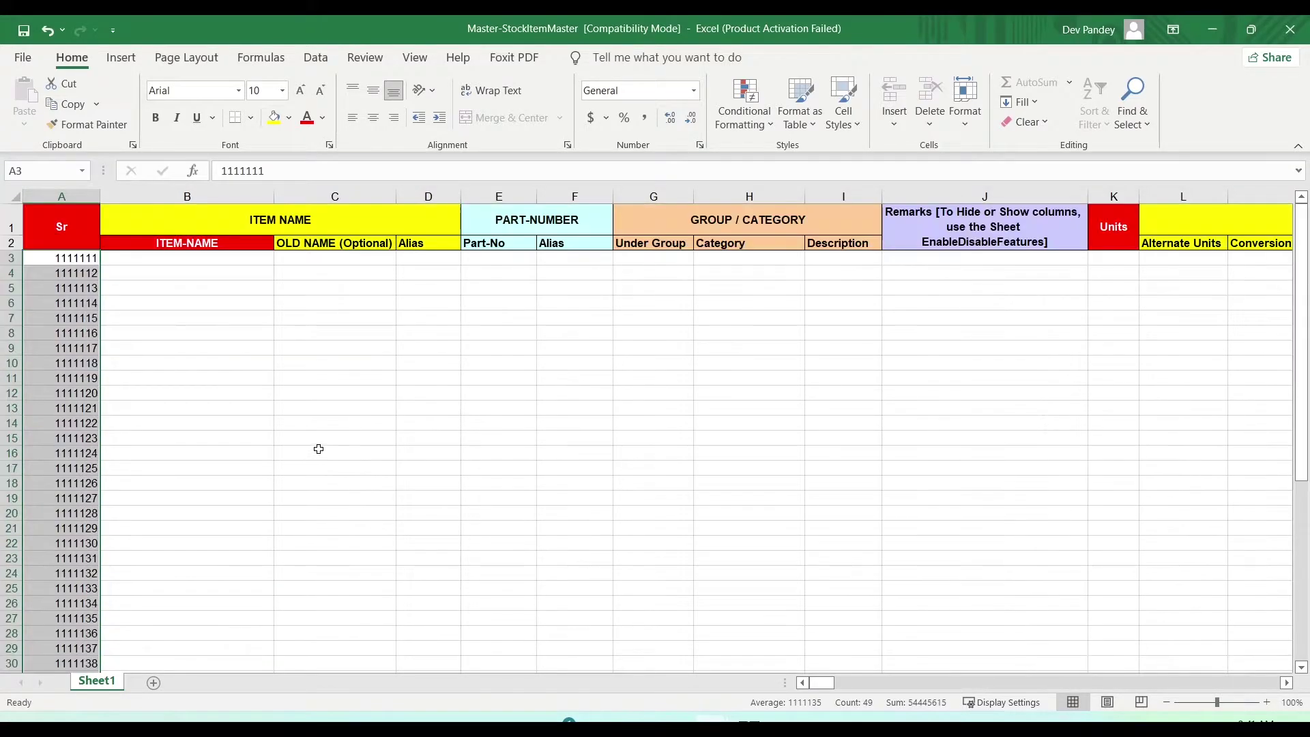
Copy the names Stock item 1 to Stock item 14 from New Microsoft Excel Worksheet into the template's ITEM-NAME column, starting at B3.
click(148, 300)
click(159, 258)
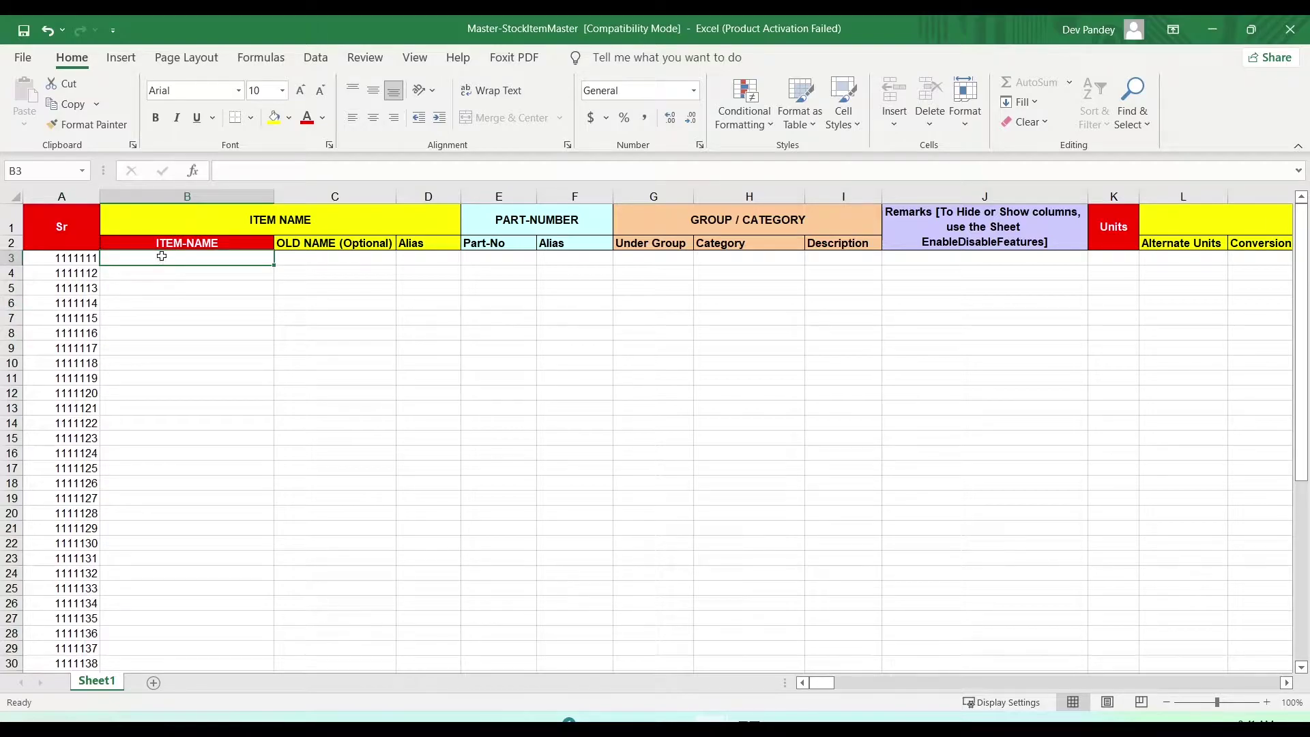
mouse_move(750, 713)
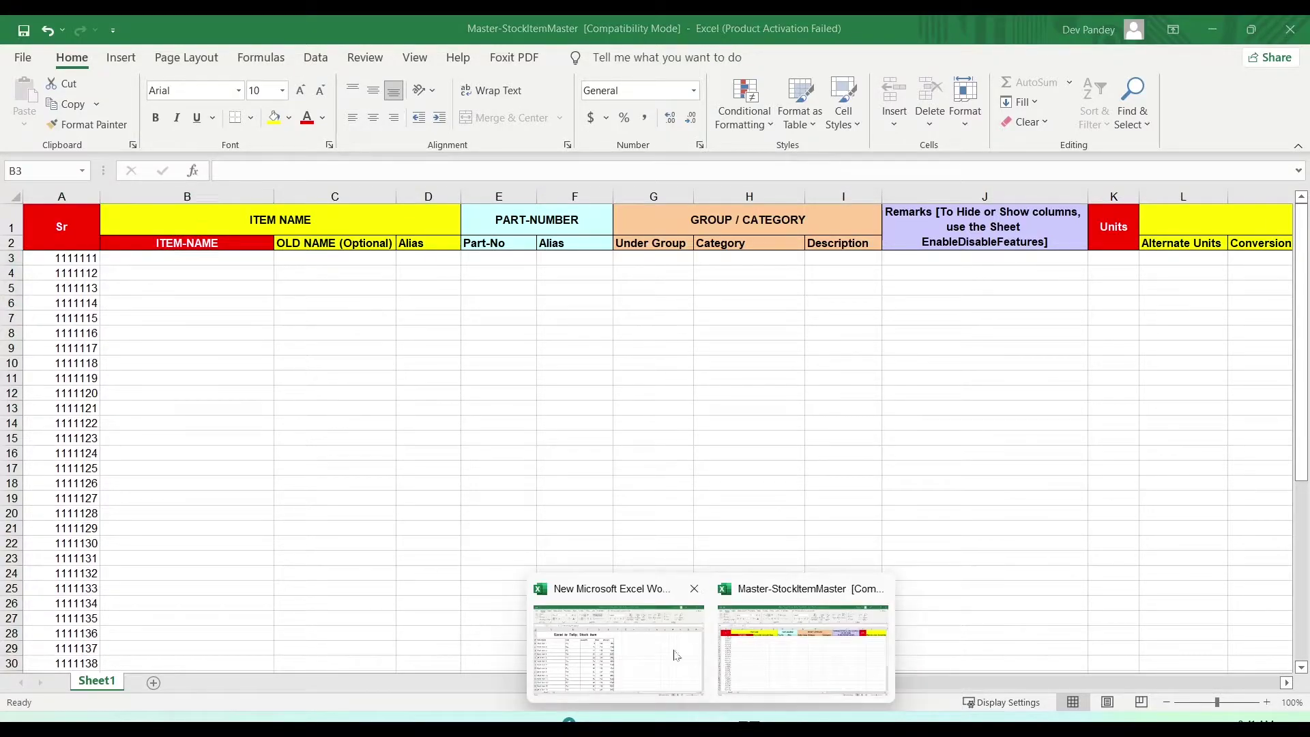
click(696, 651)
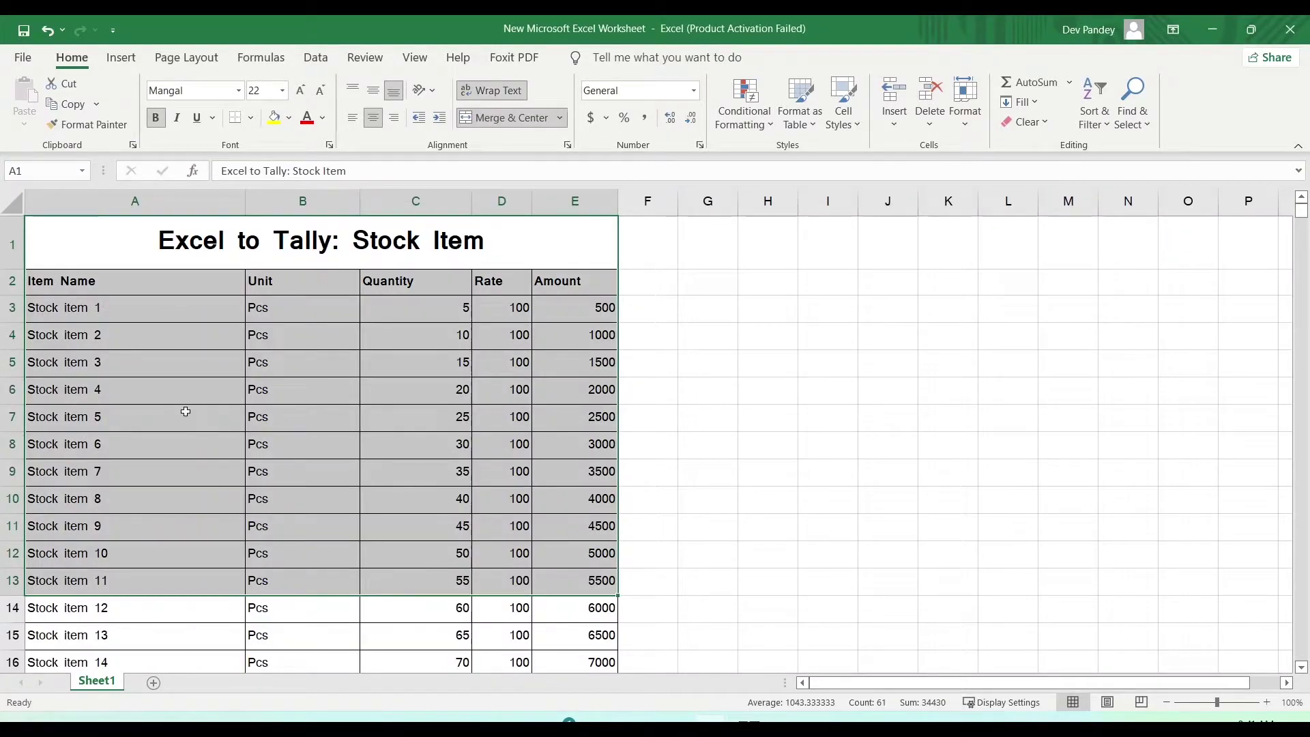
drag(137, 312, 117, 665)
key(ctrl+c)
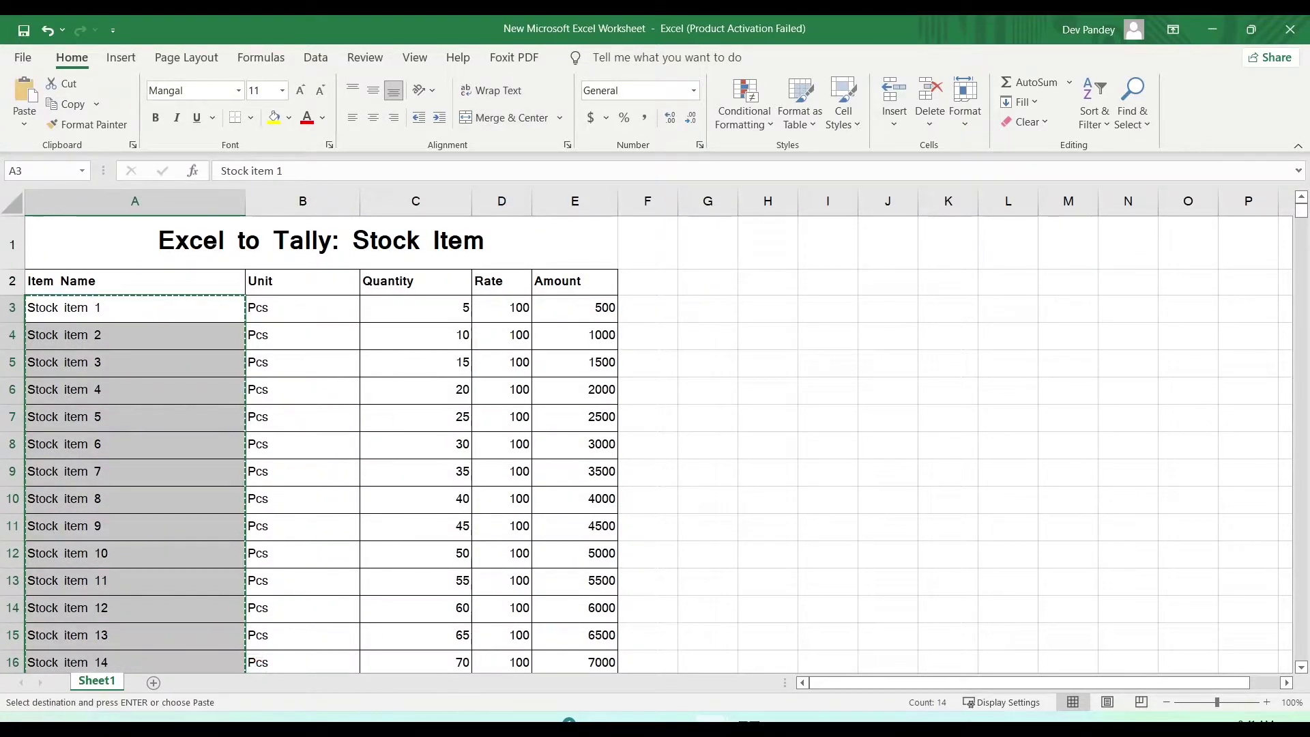
mouse_move(710, 725)
click(814, 672)
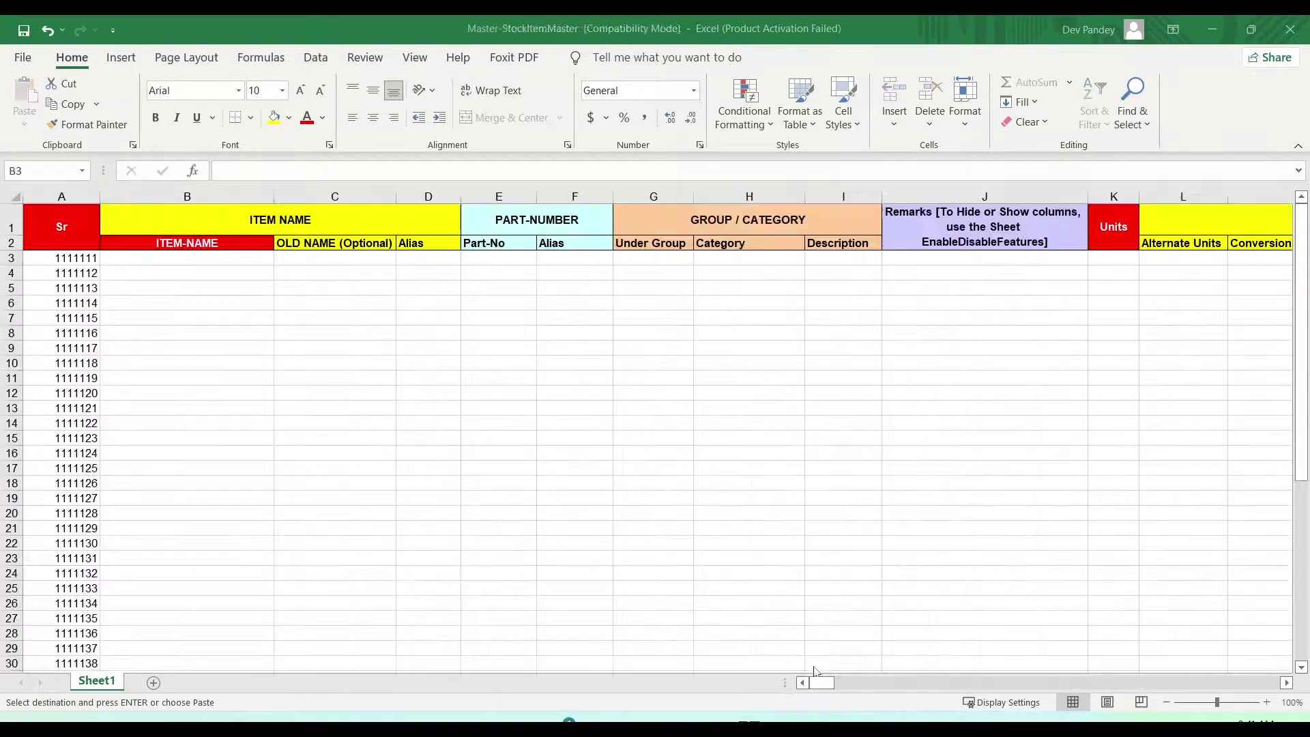
key(ctrl+v)
key(ctrl)
key(Escape)
Widen the OLD NAME (Optional) column in the stock item template.
click(333, 271)
click(332, 259)
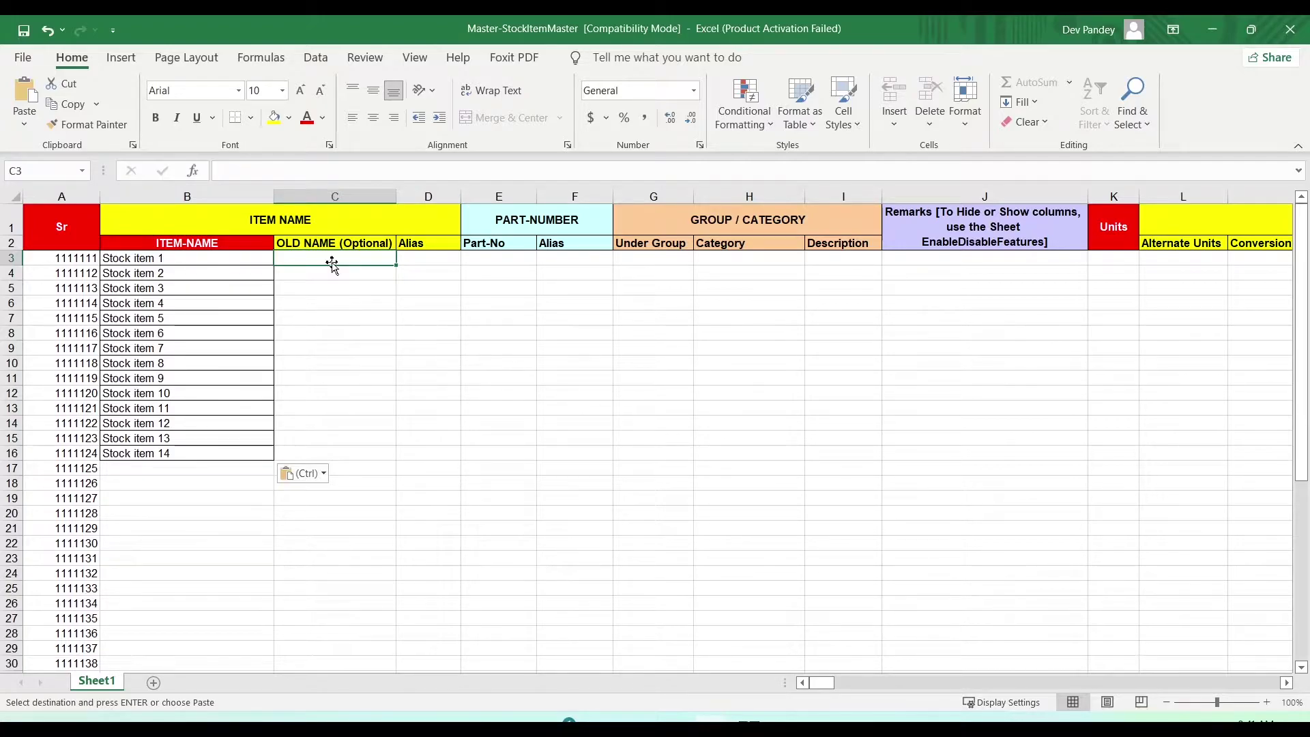
click(349, 281)
click(351, 263)
click(161, 263)
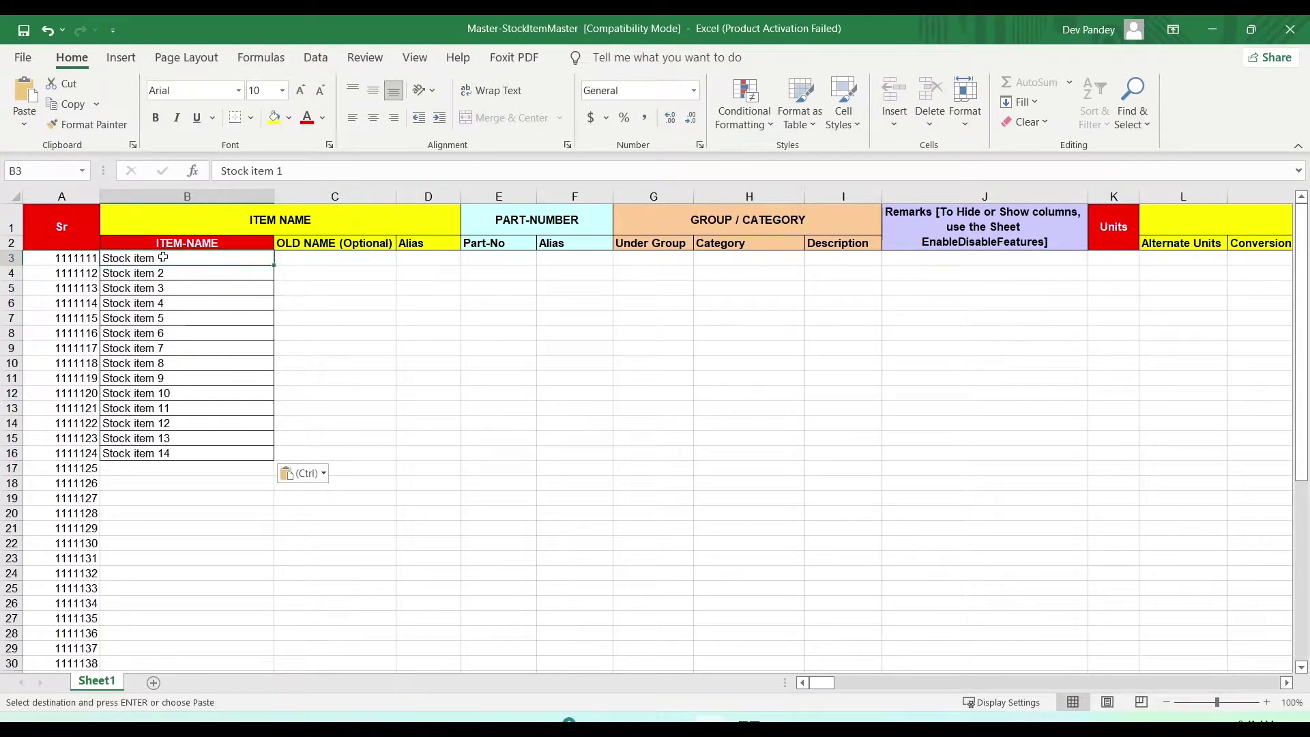
click(351, 300)
drag(396, 197, 458, 196)
Review the template's Alias, PART-NUMBER and GROUP / CATEGORY columns, including Under Group, Category and Description.
click(491, 272)
drag(493, 258, 503, 462)
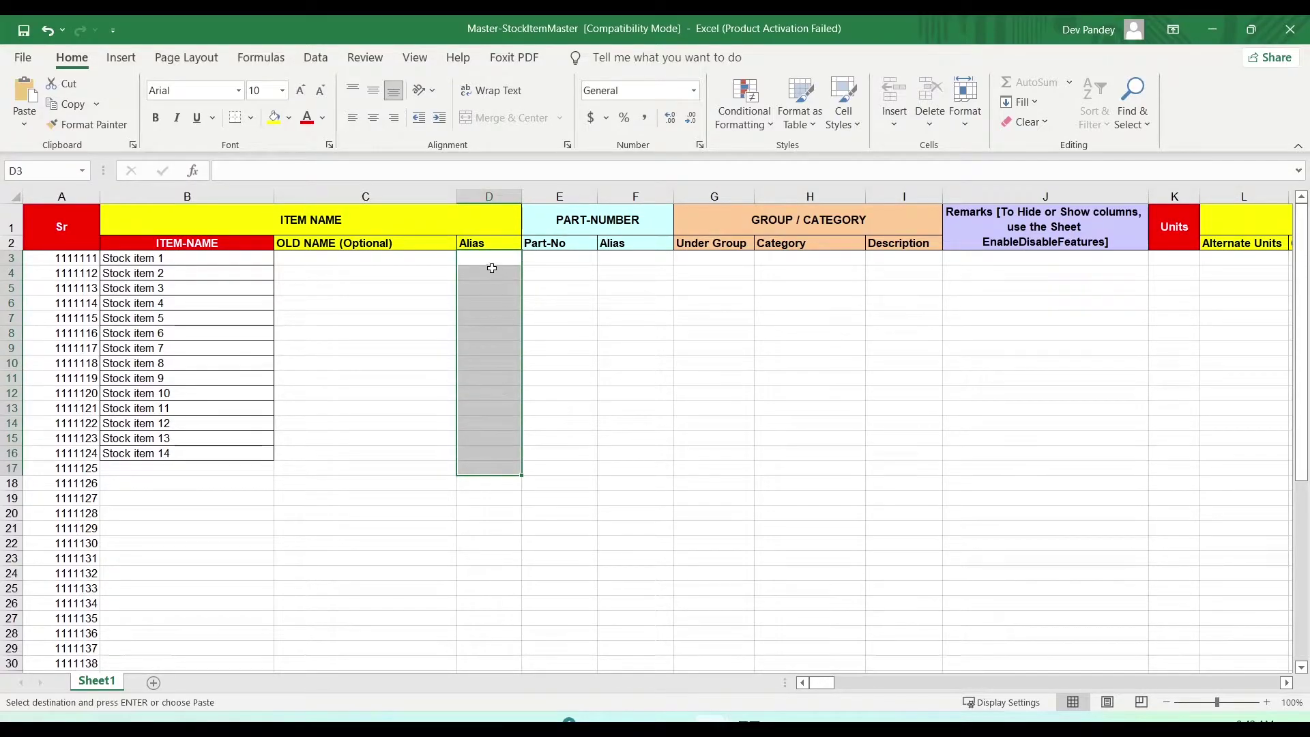
click(486, 259)
drag(485, 260, 494, 451)
click(487, 422)
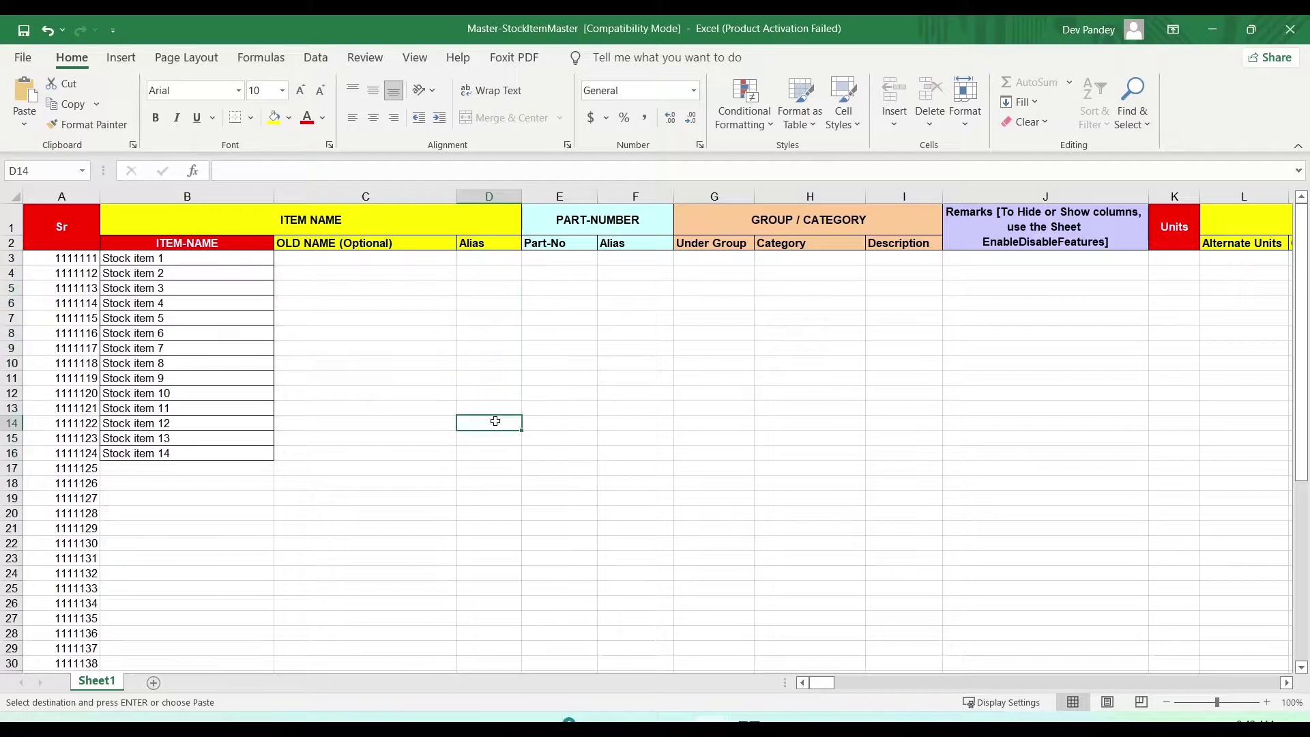
click(605, 222)
click(622, 224)
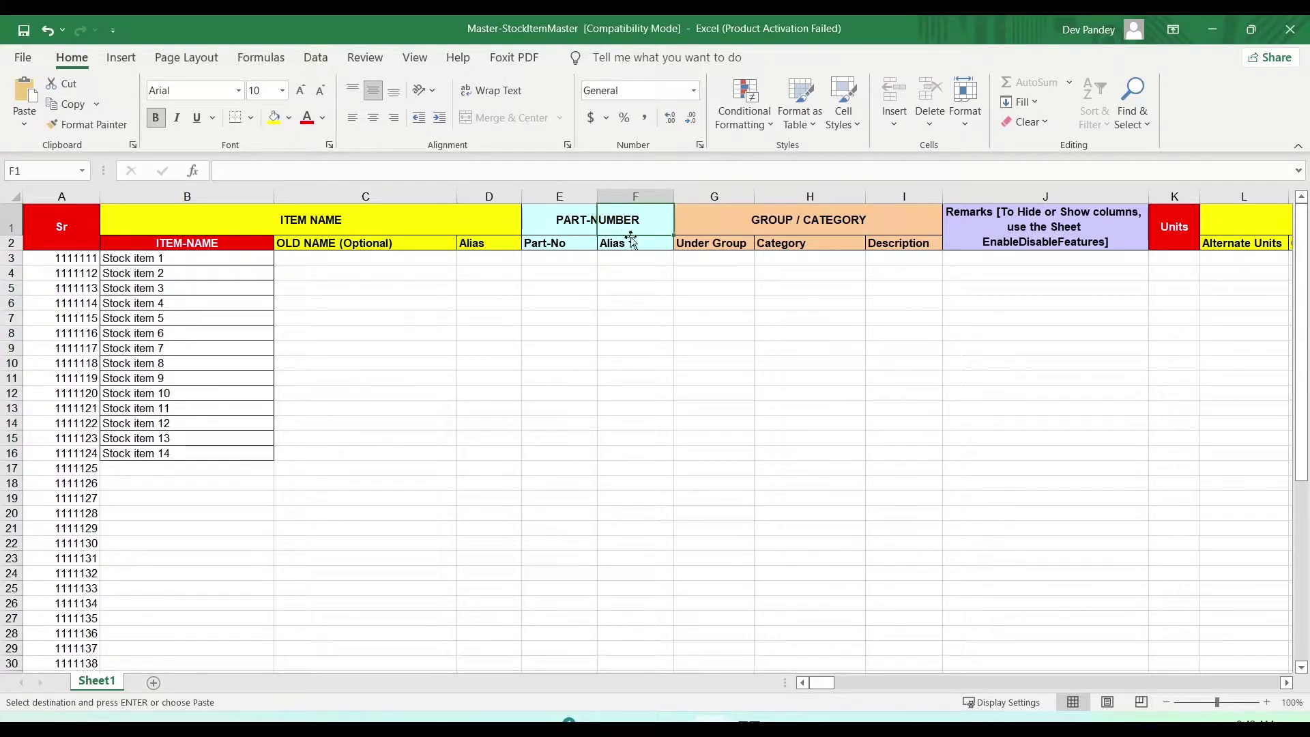
click(742, 218)
click(806, 220)
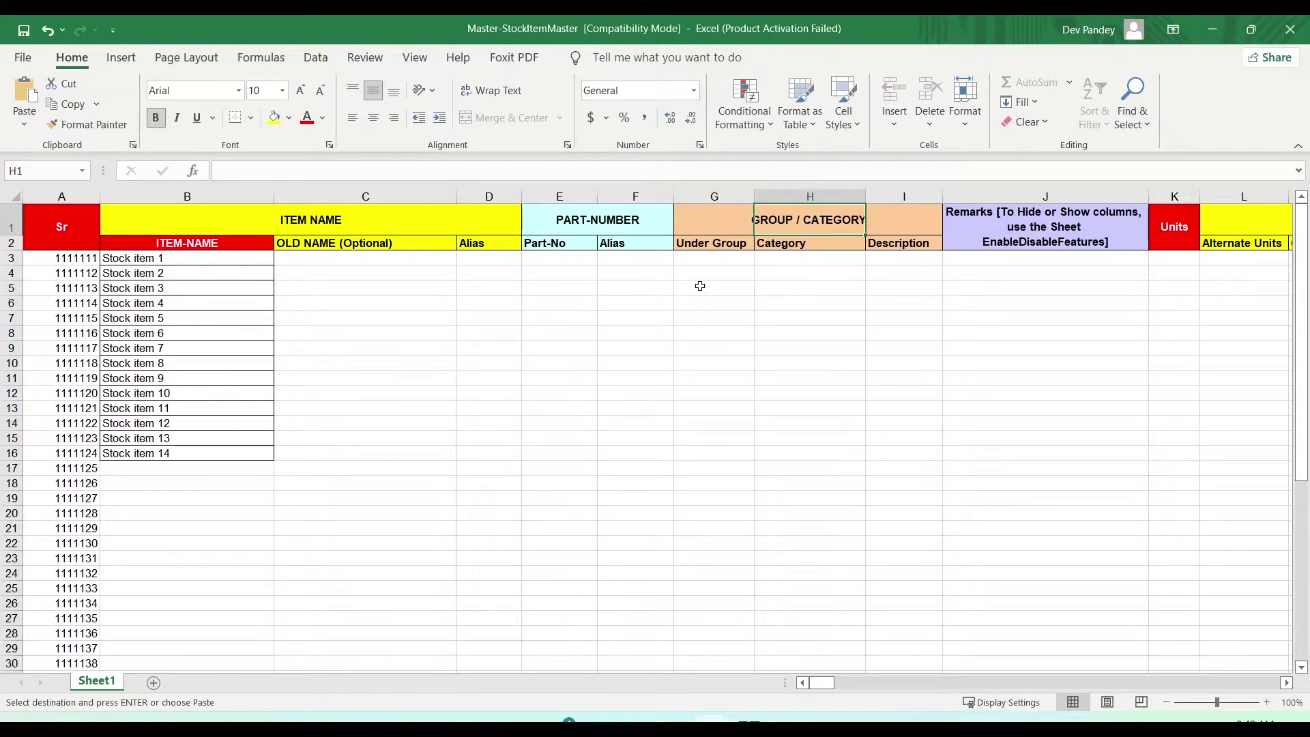
click(710, 263)
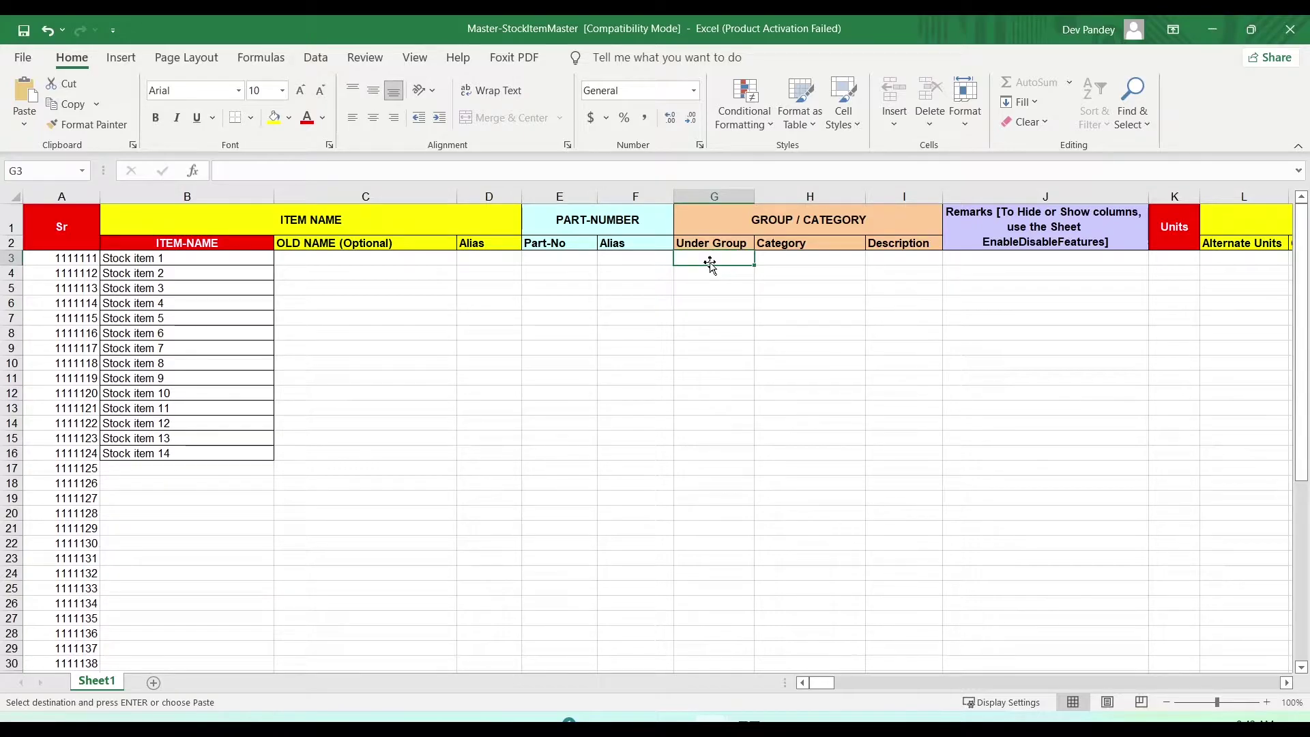
click(795, 270)
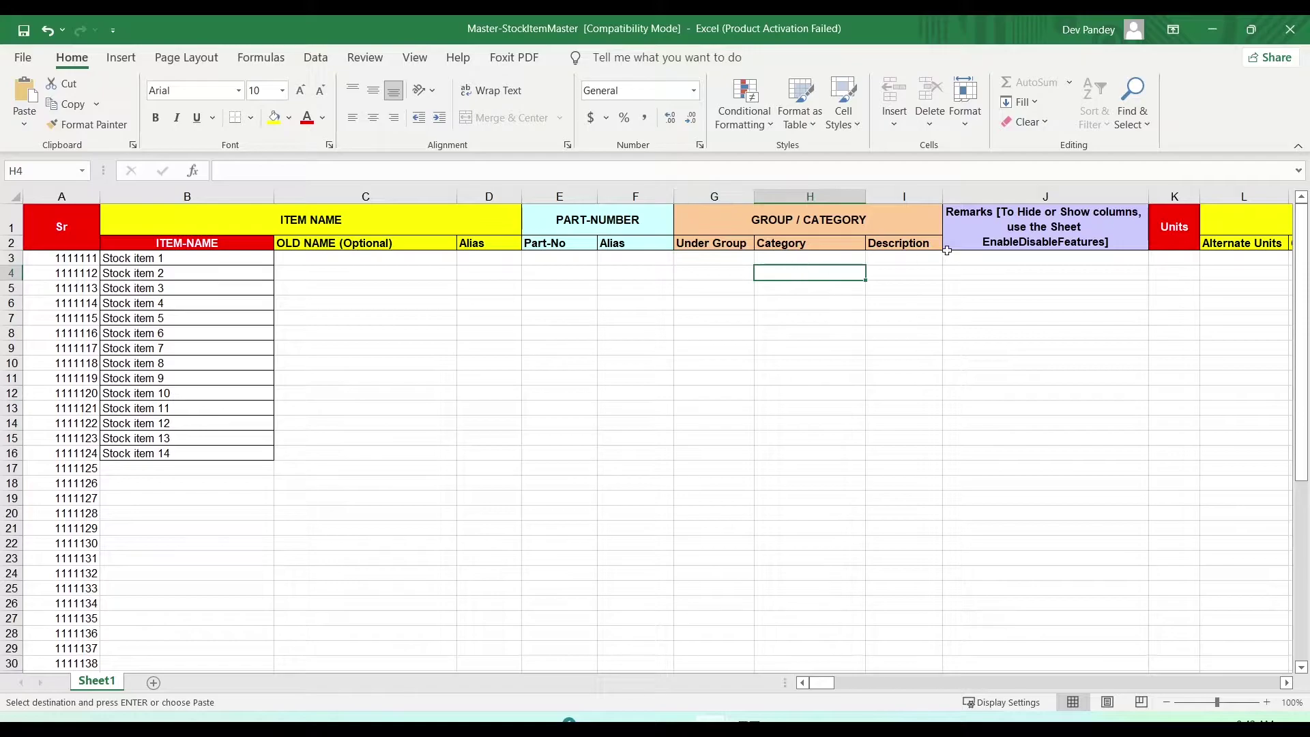
drag(911, 262, 901, 394)
click(714, 257)
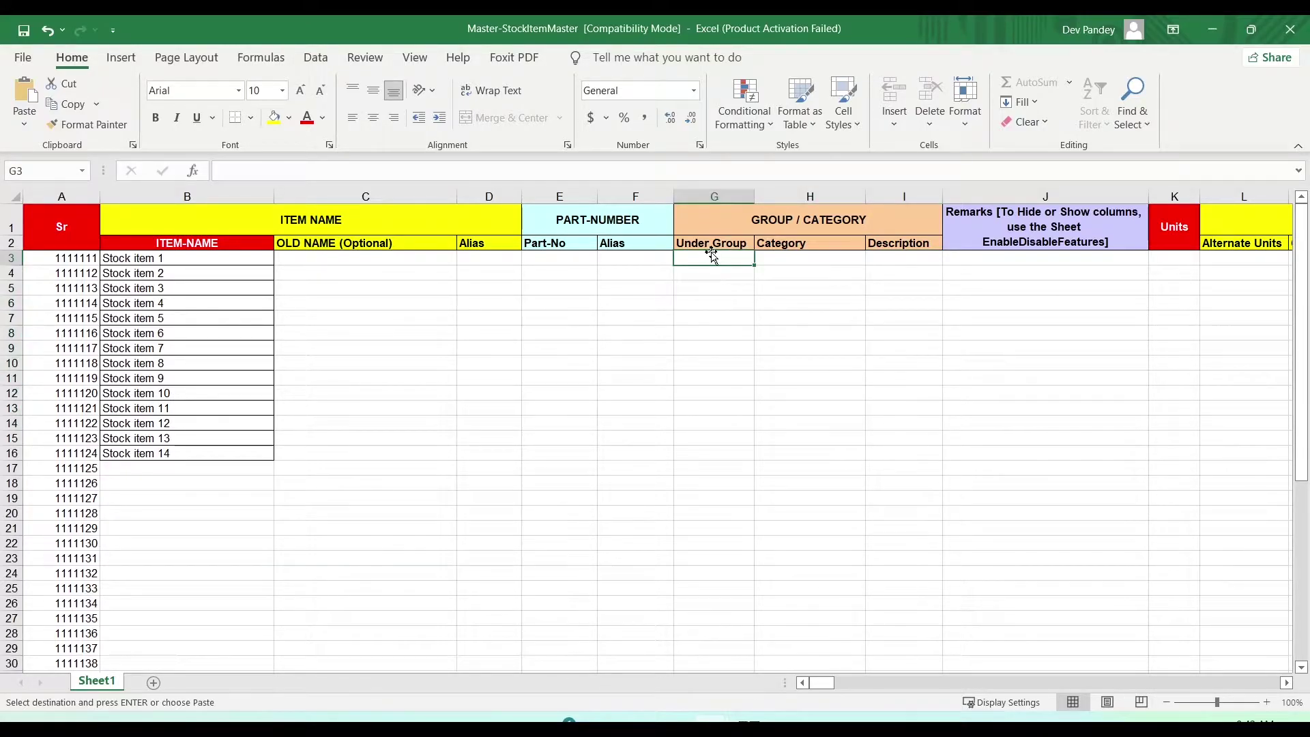
Check the Stock Groups options under Inventory Info in Tally.ERP 9 and return to cell G3 of the Excel template.
click(729, 714)
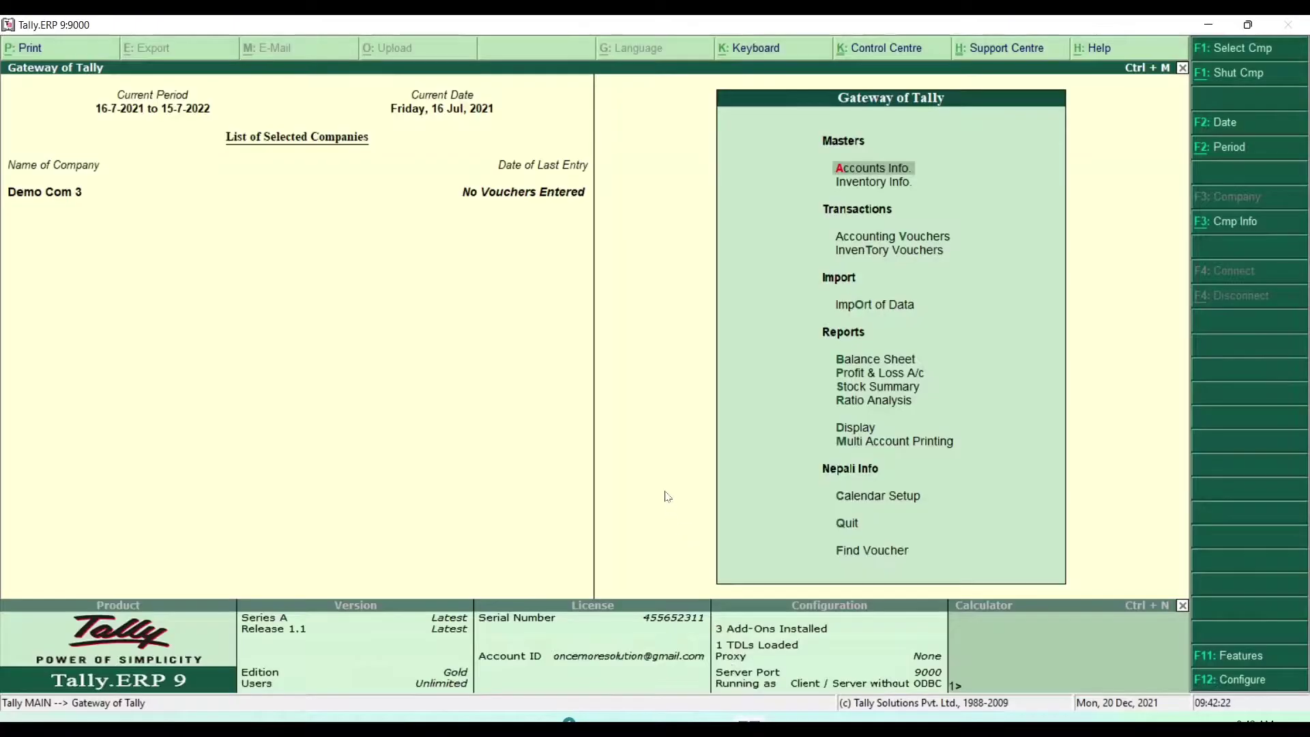
key(Down)
key(Return)
key(Down)
key(Up)
key(Return)
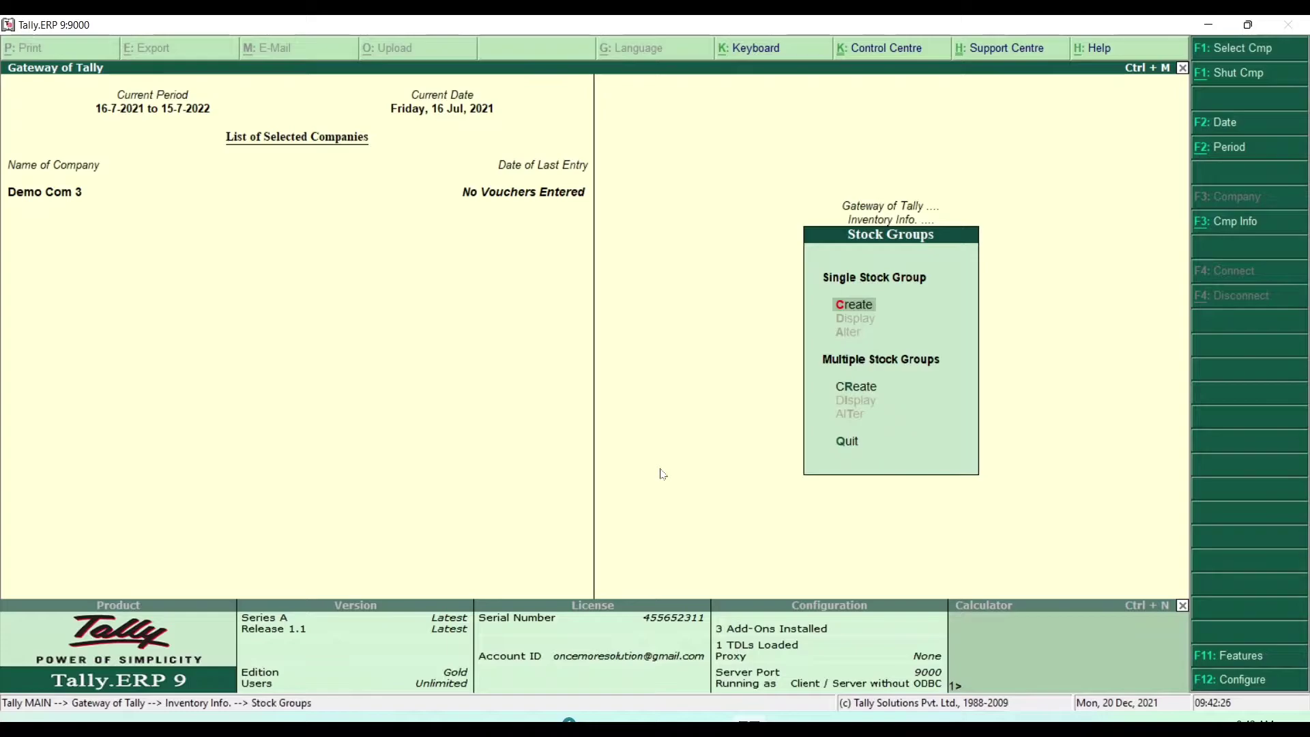
click(1219, 24)
click(703, 408)
click(706, 257)
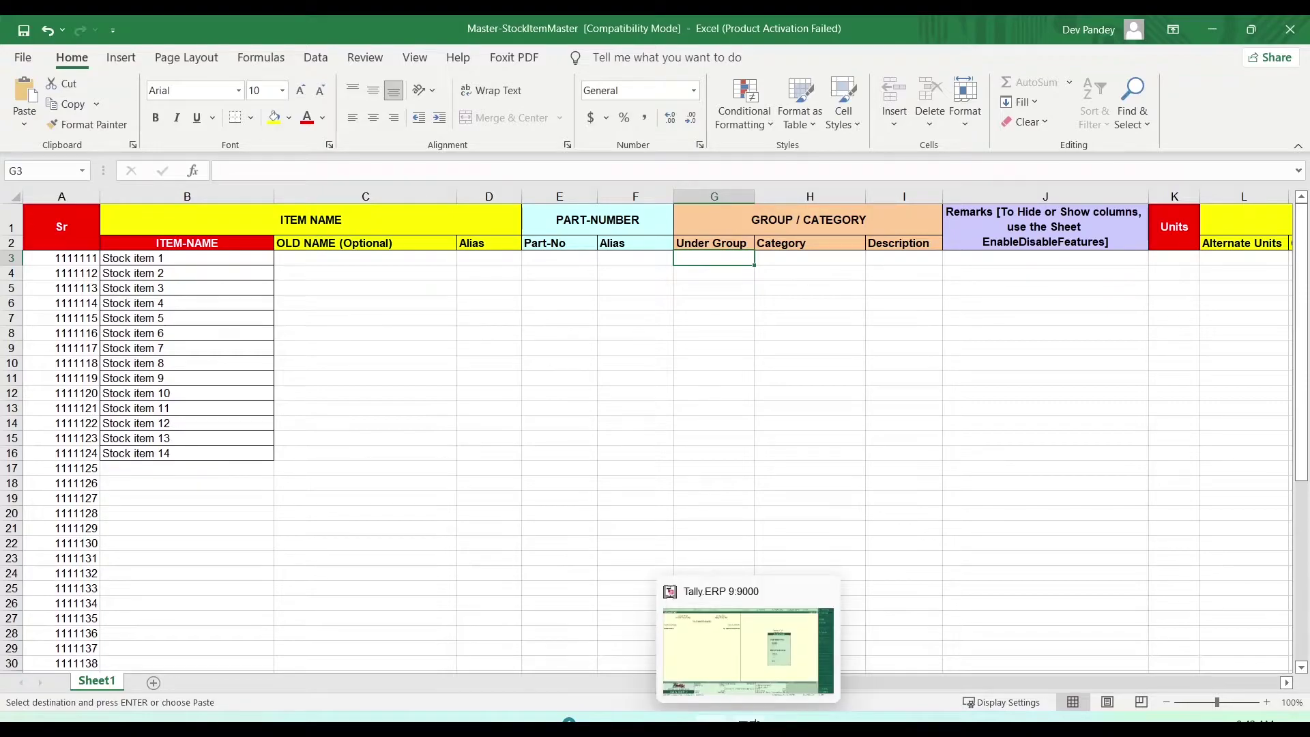
In Tally.ERP 9, create a single stock group named General under Primary and allow quantities of its items to be added.
click(720, 300)
click(708, 259)
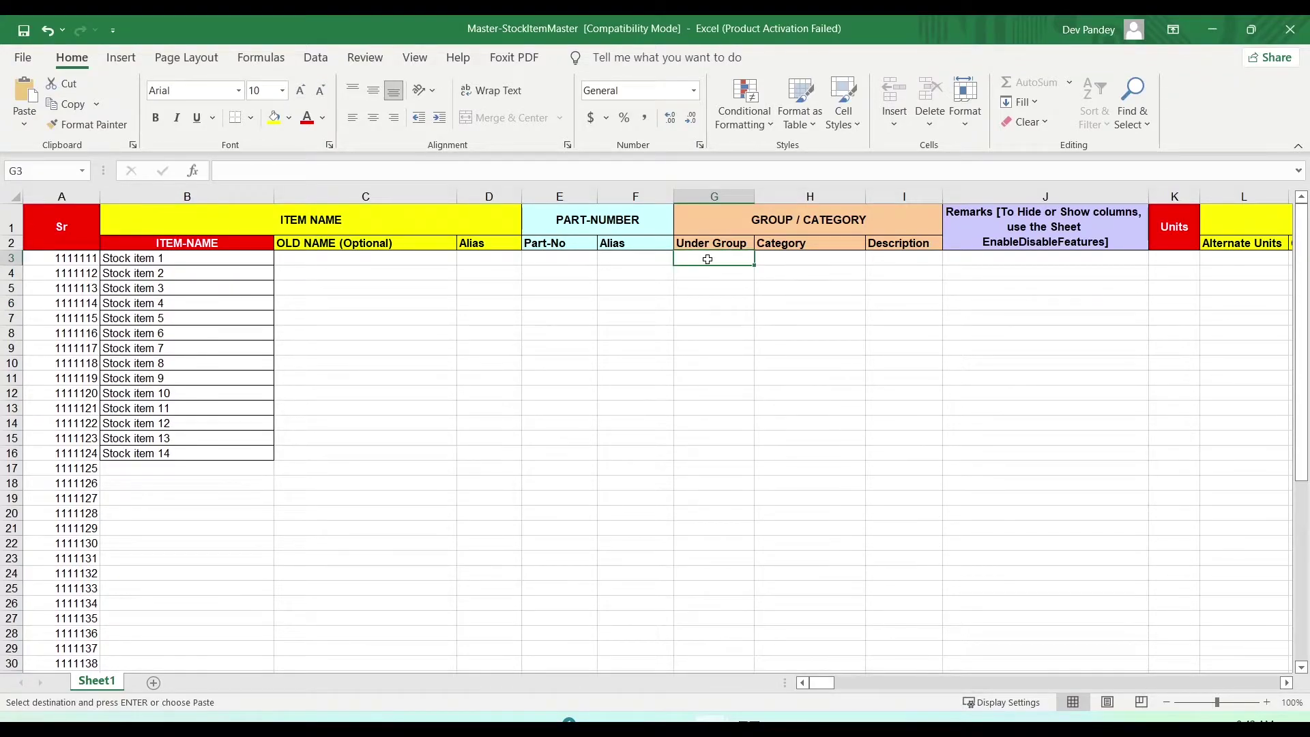
click(750, 725)
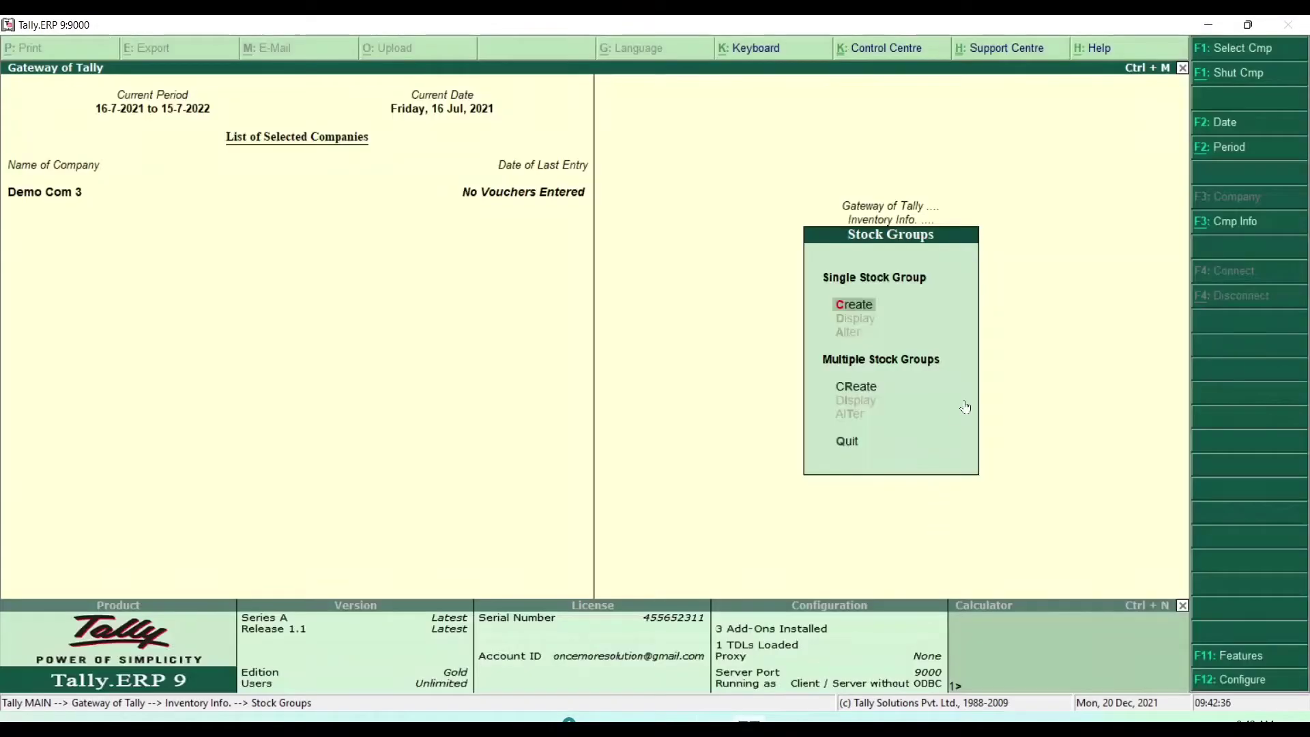
key(Return)
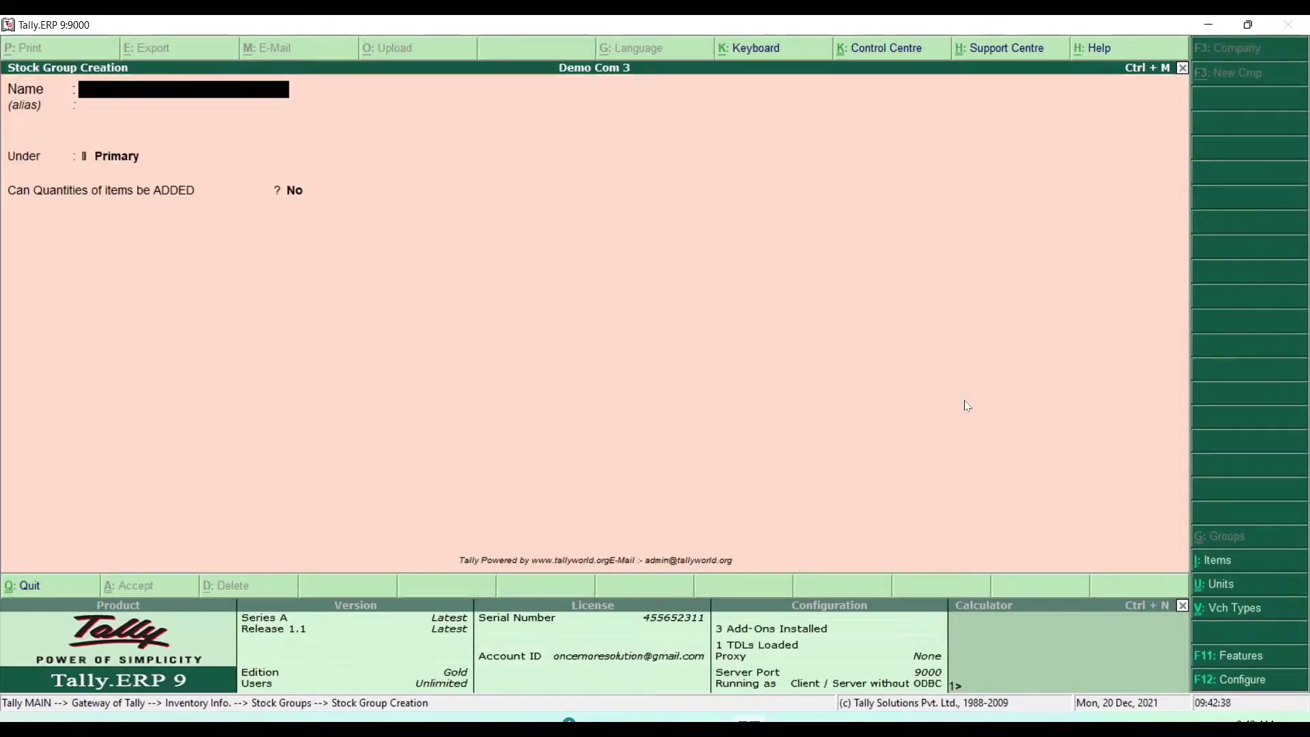
text(General)
key(Return)
key(Return)
key(Return)
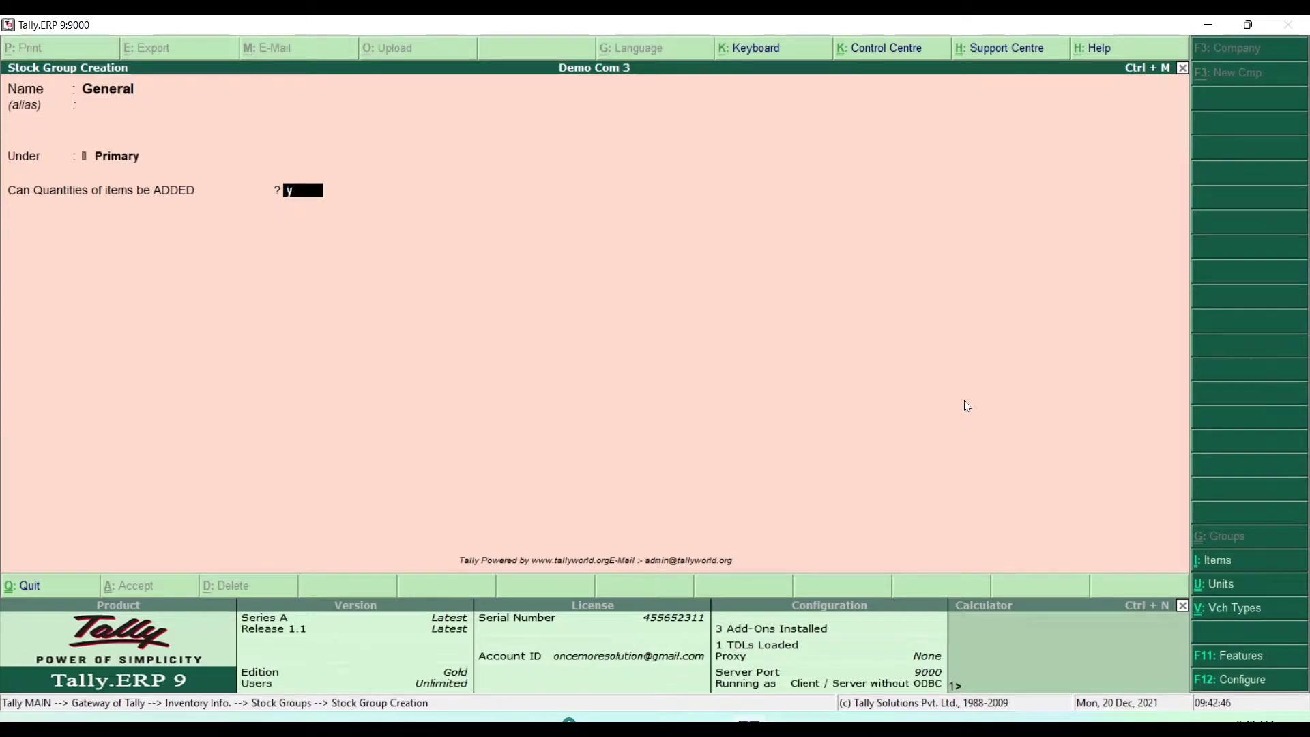
text(y)
key(Return)
key(Return)
key(Escape)
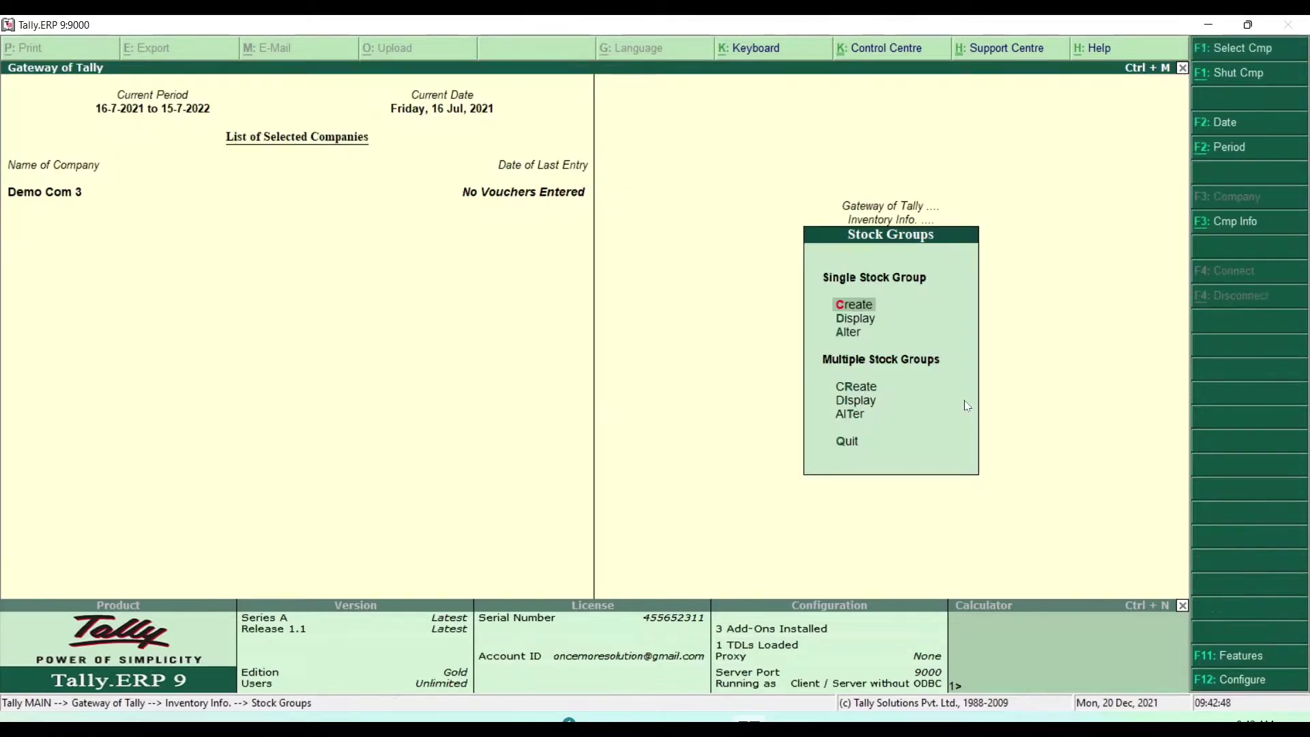
Switch back to the Master-StockItemMaster workbook and enter General in the Under Group cell G3.
mouse_move(749, 722)
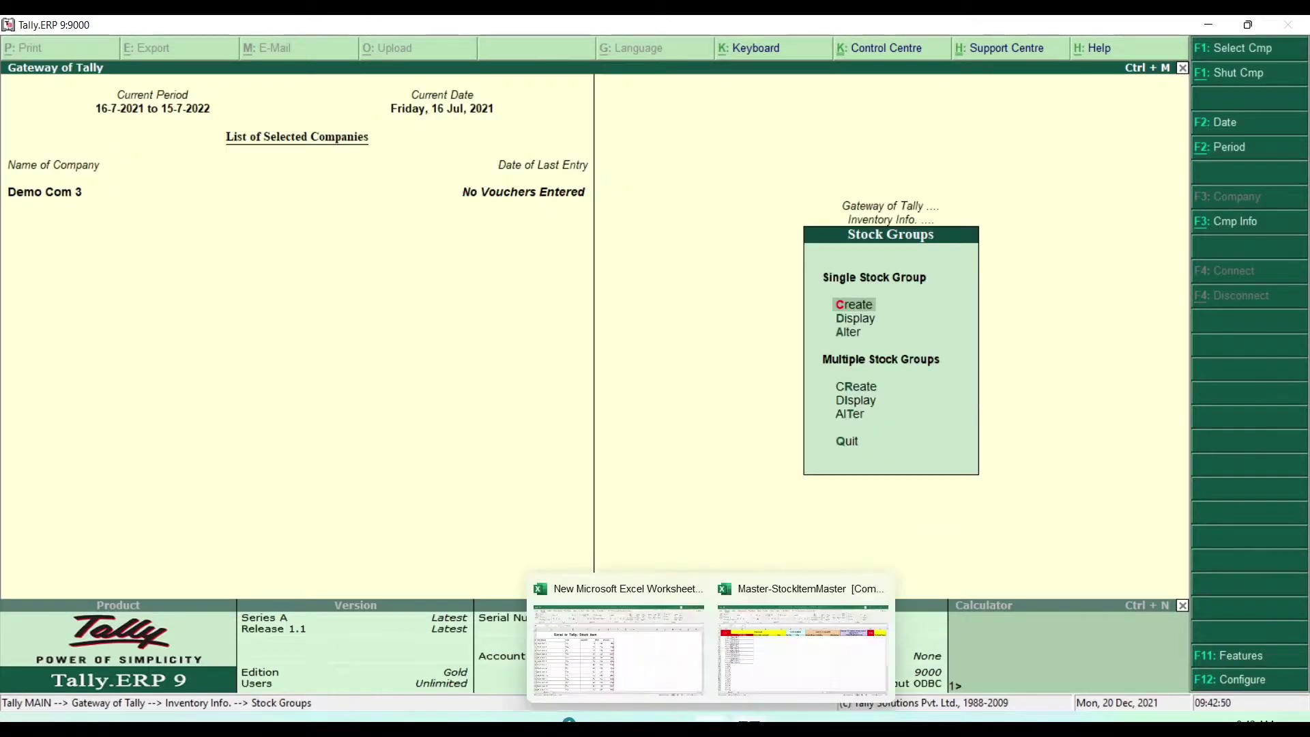
click(797, 659)
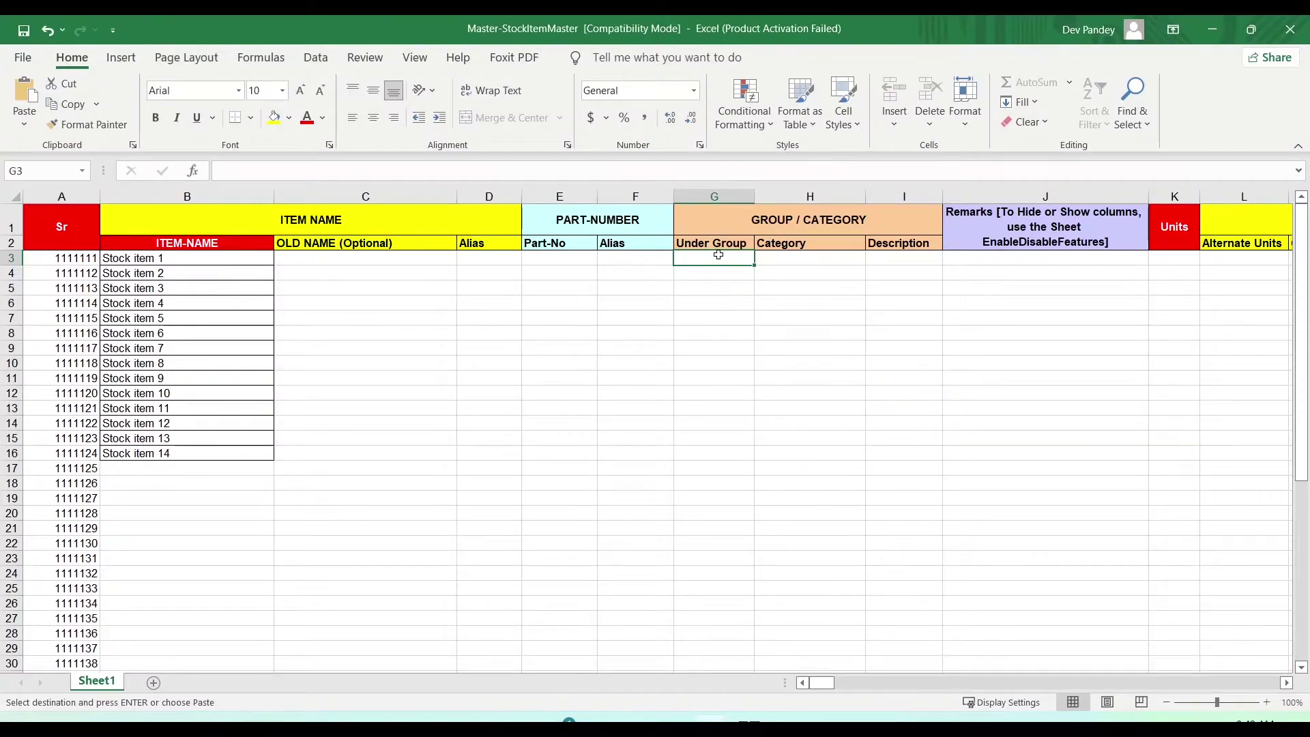
text(Genera)
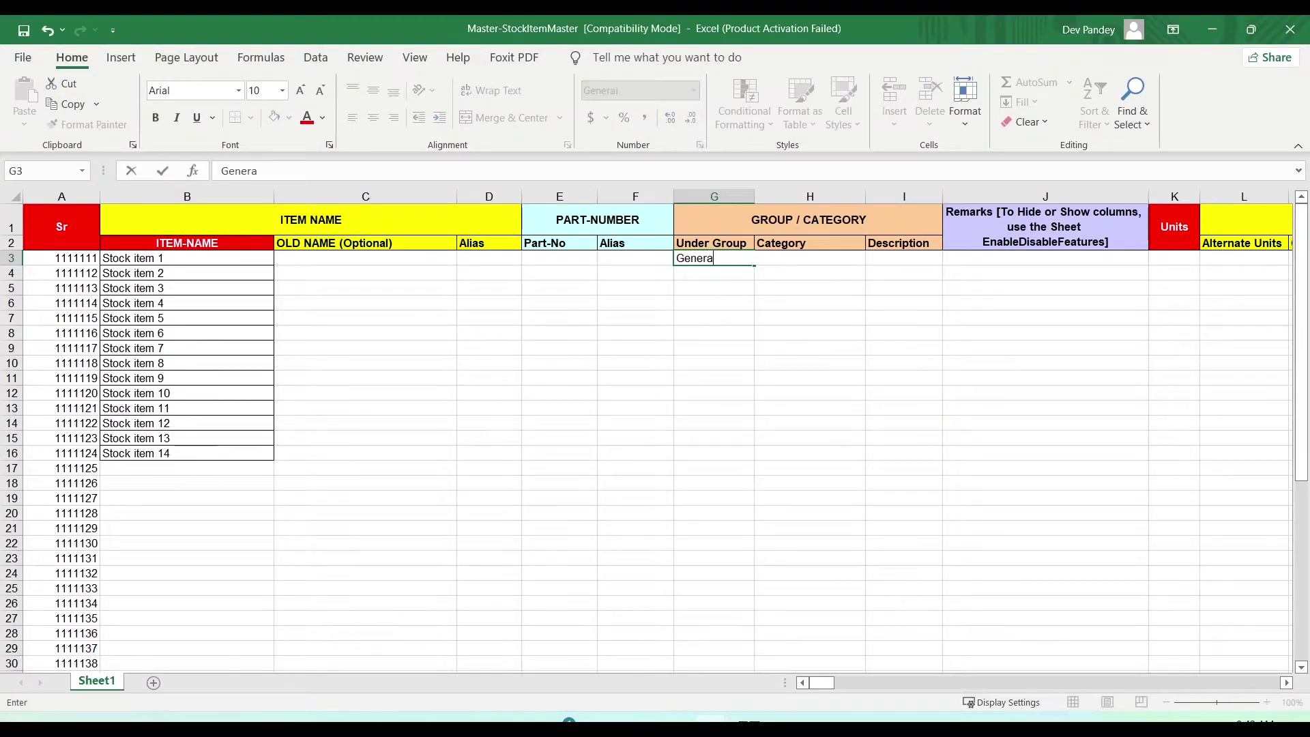
text(l)
key(Return)
Fill General from G3 down the Under Group column through G7.
click(718, 255)
click(124, 259)
click(701, 261)
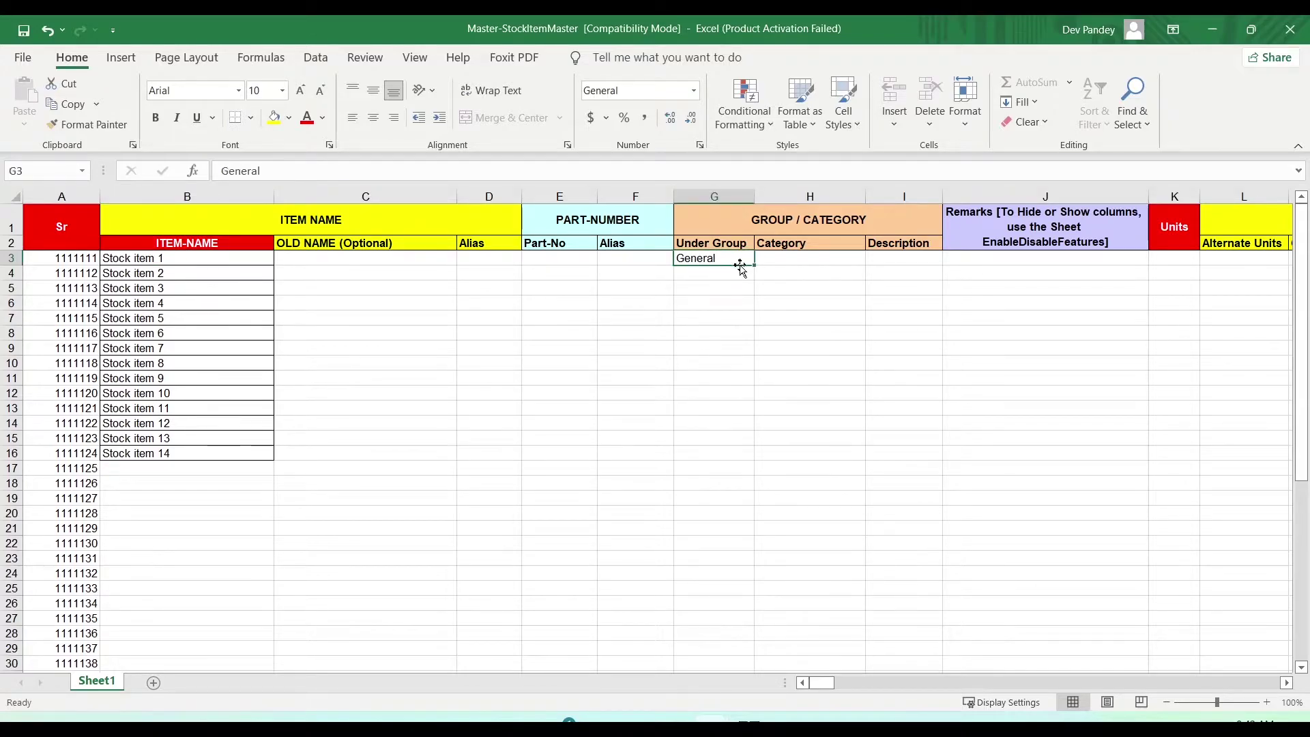
drag(753, 266, 723, 424)
click(760, 409)
click(724, 330)
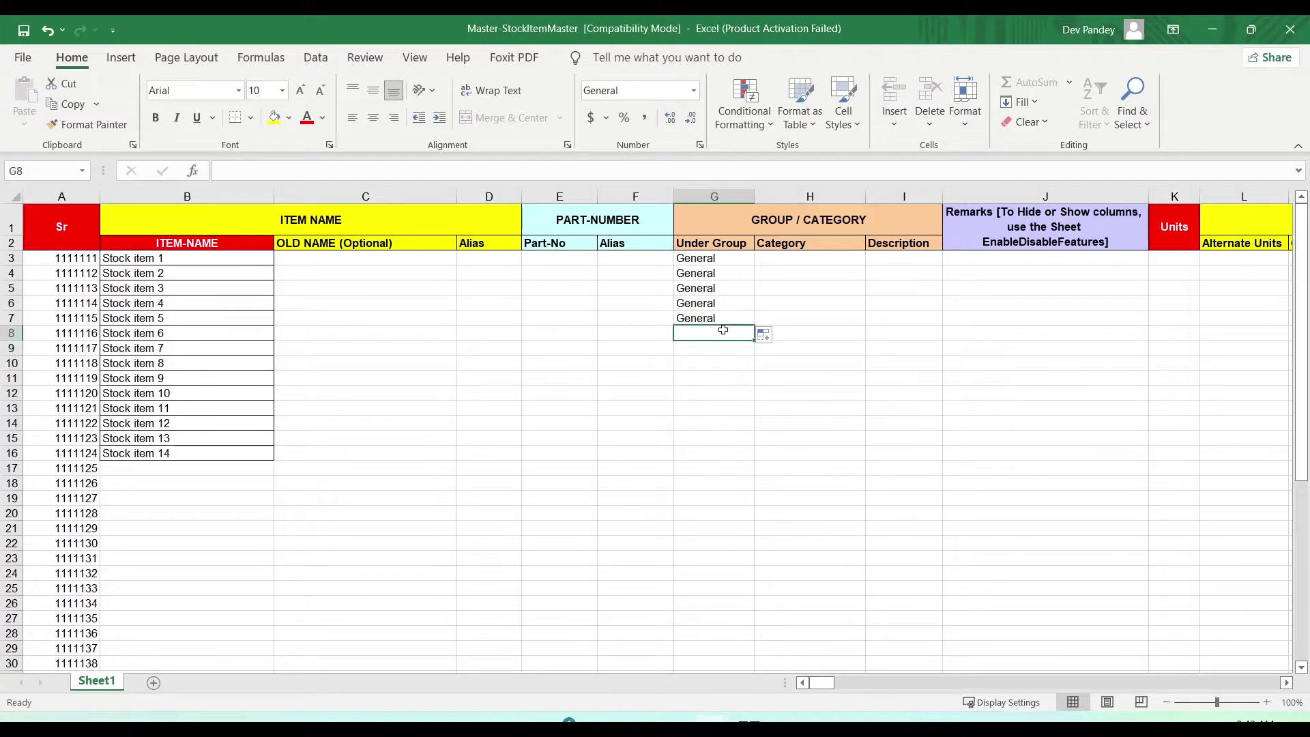
drag(724, 329, 723, 450)
click(825, 451)
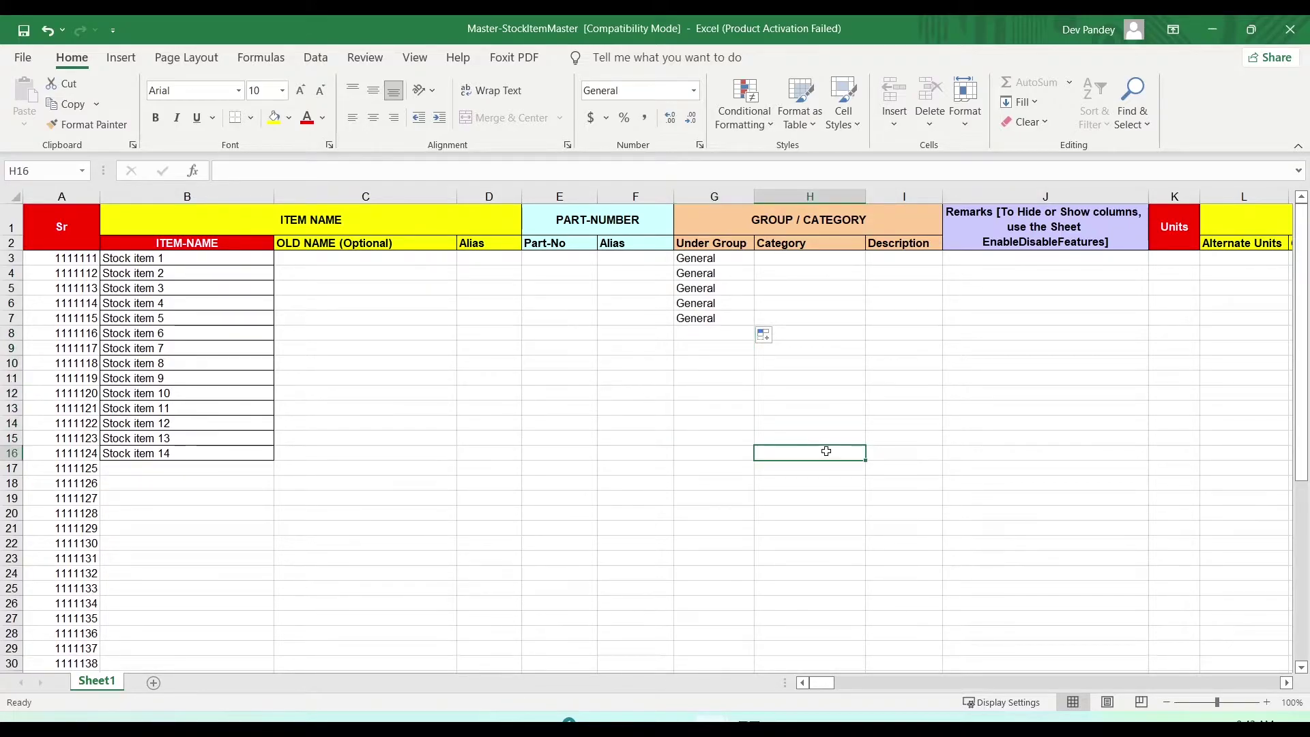
drag(720, 337, 717, 484)
click(904, 466)
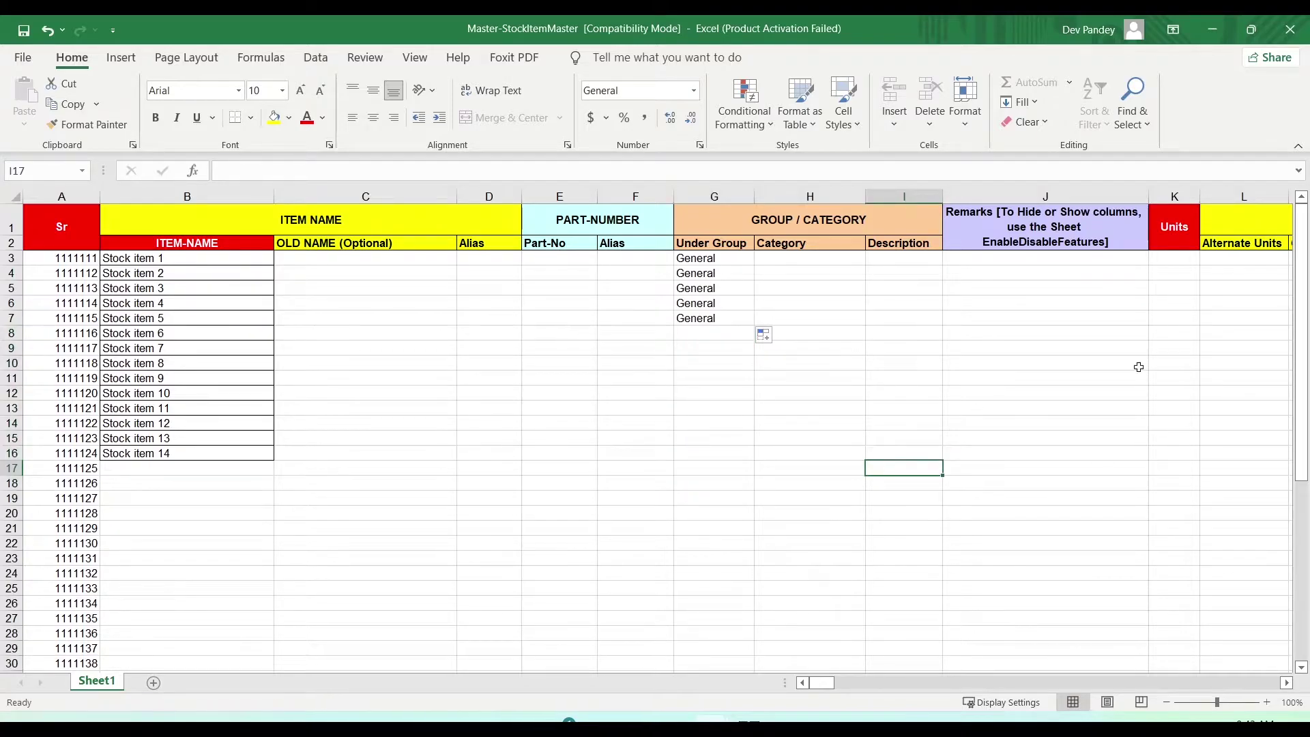
click(1022, 190)
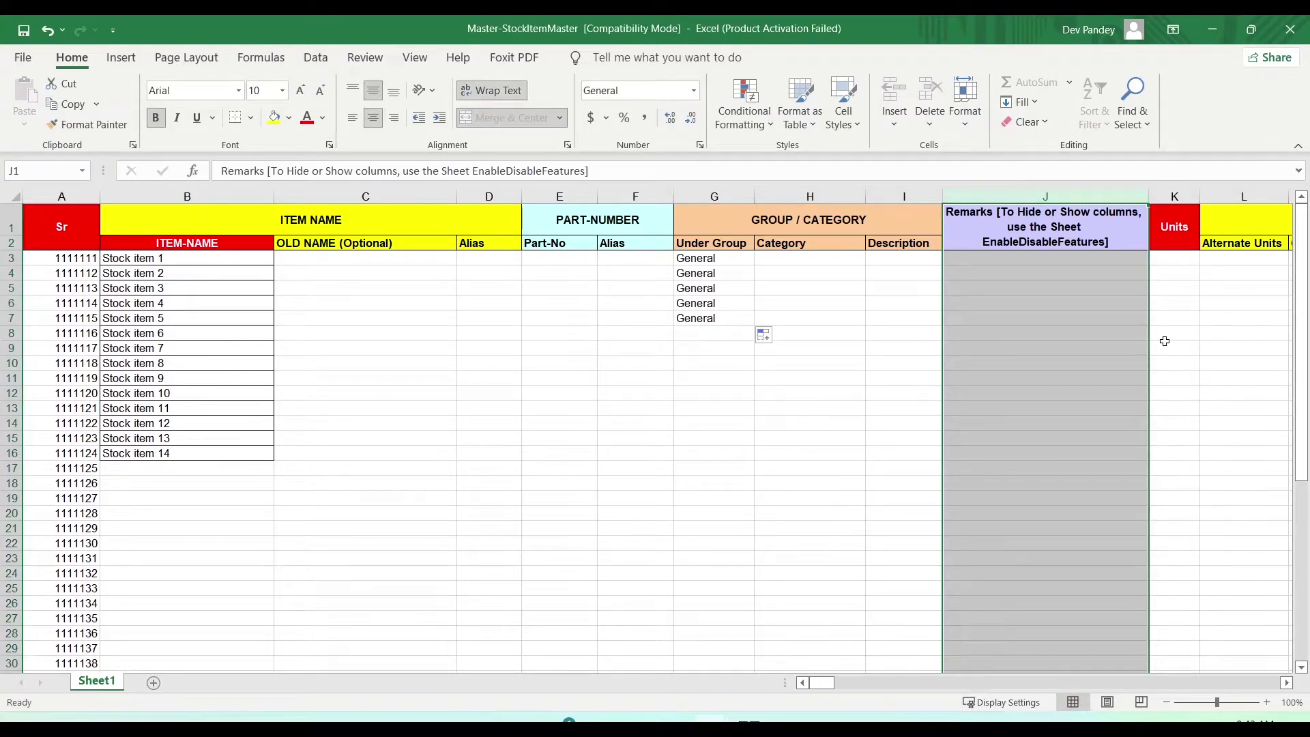
Enter Pcs as the unit for Stock item 1 in cell K3.
click(1175, 258)
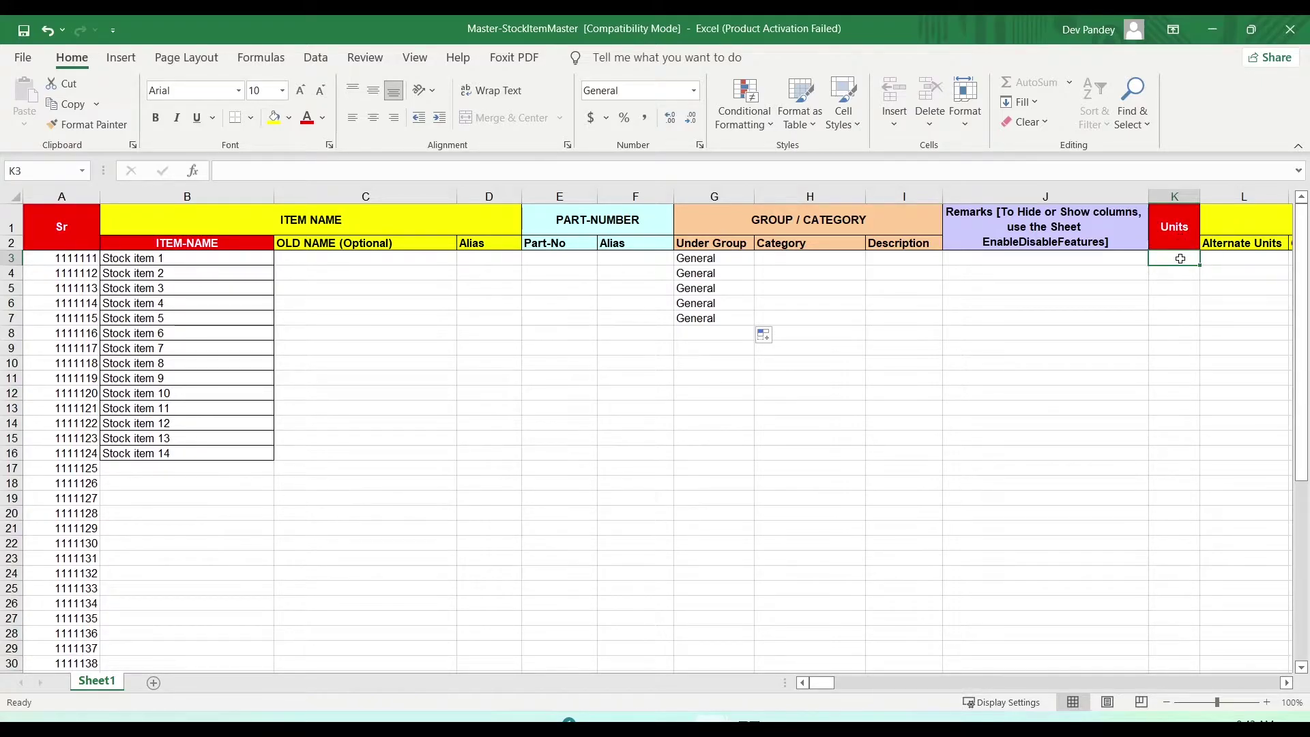
text(Pcs)
key(Return)
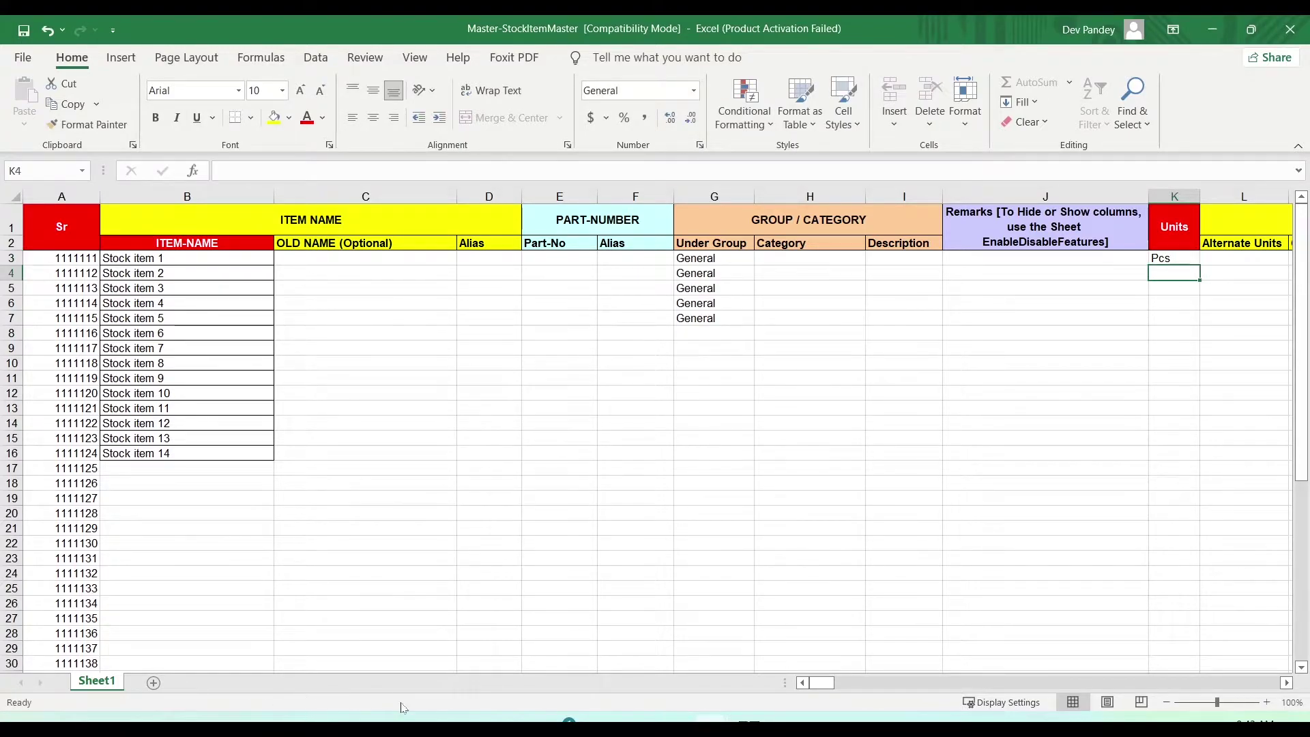
Copy the Pcs units B3:B12 from New Microsoft Excel Worksheet into the template's Units column, cells K3 to K12.
click(570, 722)
click(711, 722)
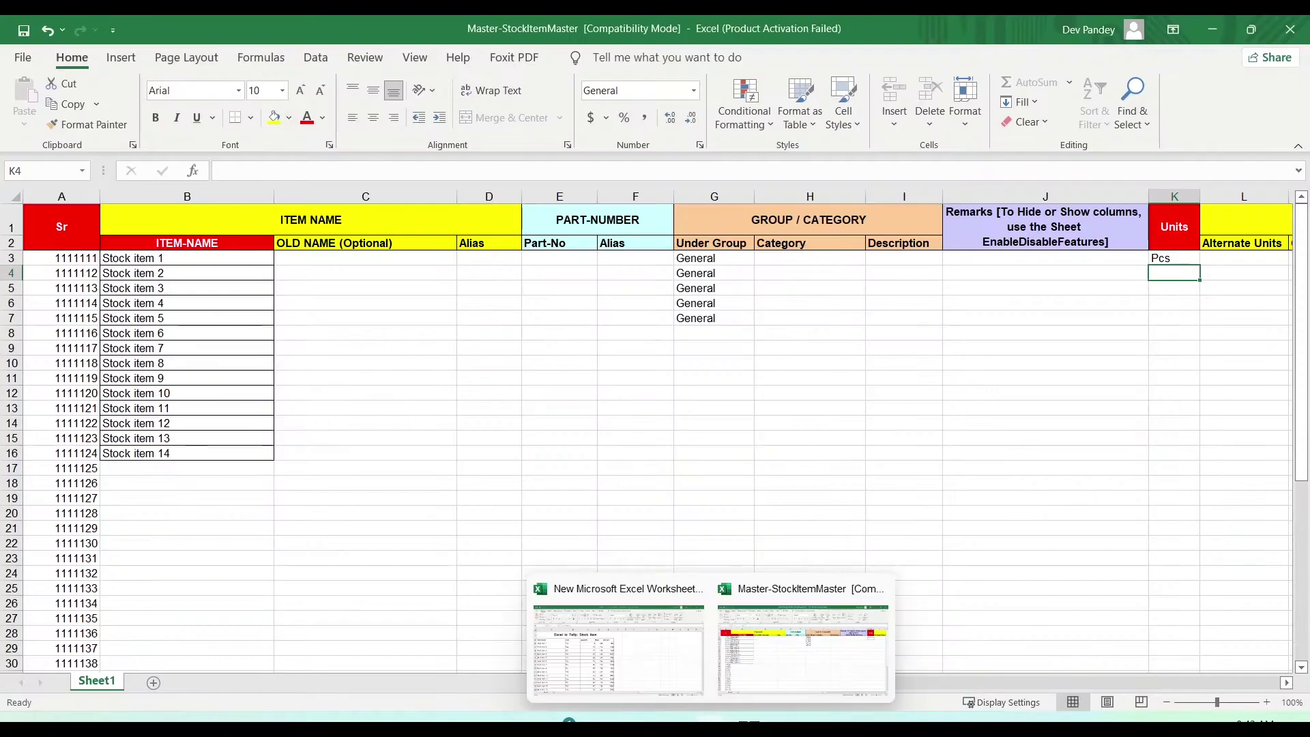
click(692, 659)
drag(290, 318, 289, 554)
key(ctrl+c)
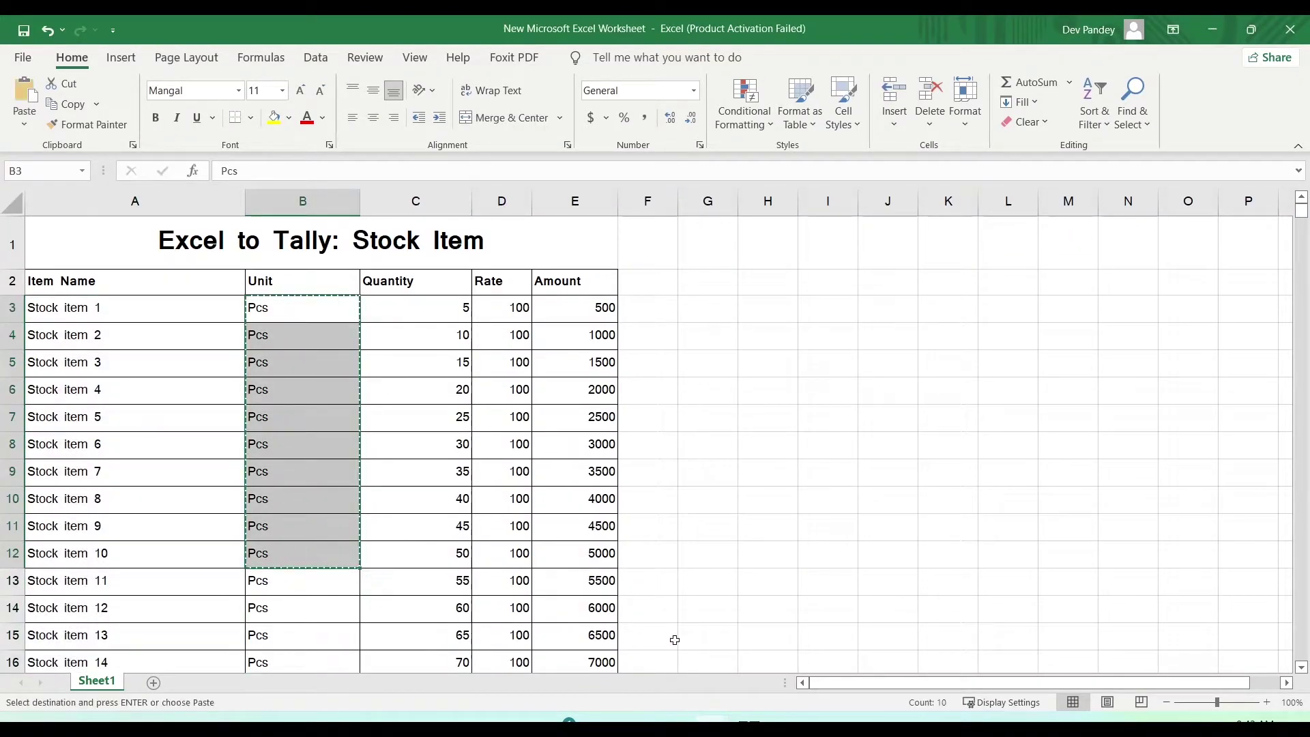
mouse_move(711, 722)
click(778, 683)
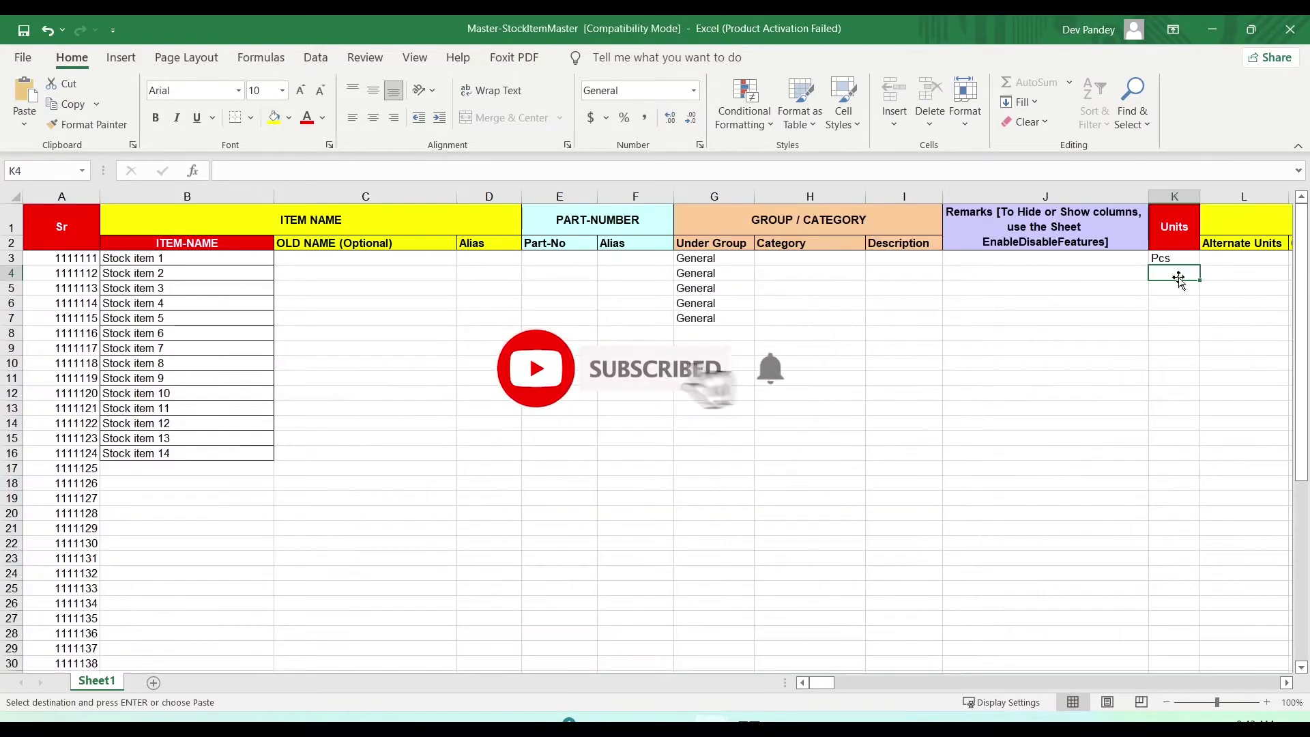
click(1170, 258)
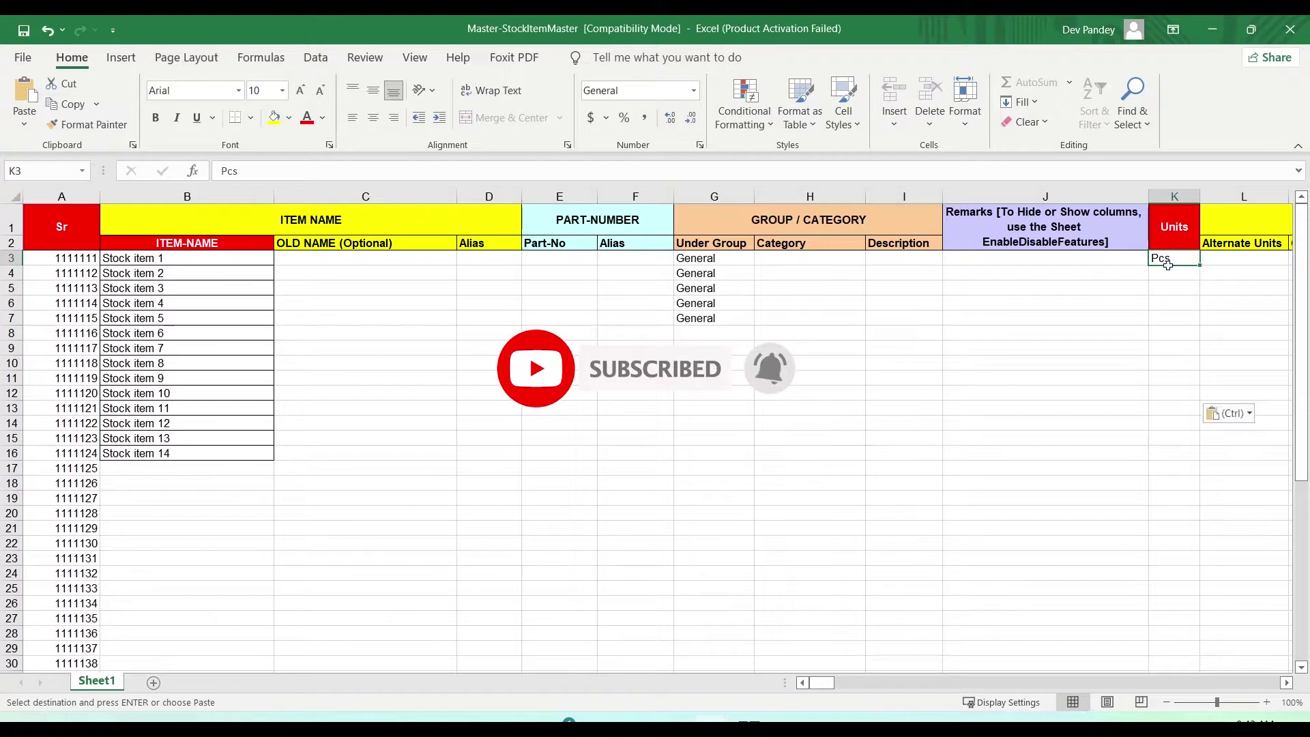
drag(1171, 258, 1174, 393)
key(ctrl+v)
Copy the quantities C3:C12 from New Microsoft Excel Worksheet into the template's Opening Qty column under Opening Stock details, starting at AL3.
click(1286, 682)
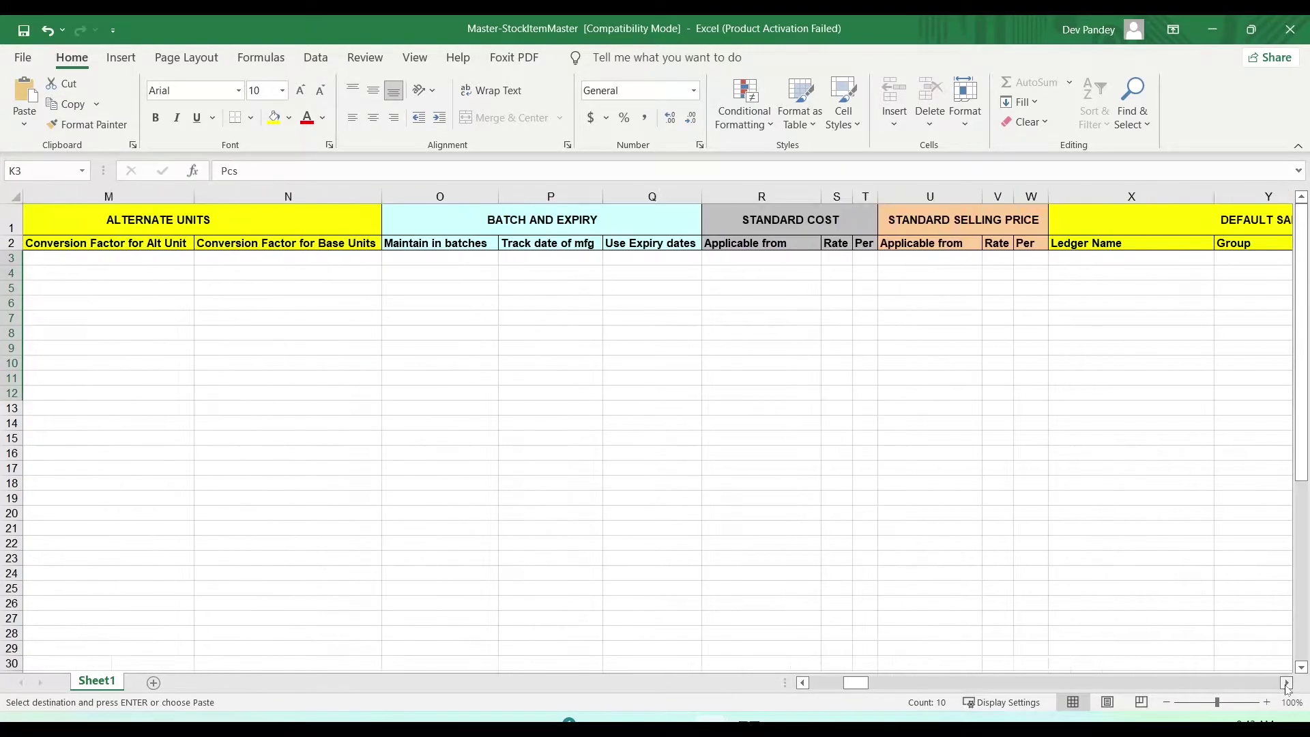
click(1286, 683)
click(1286, 683)
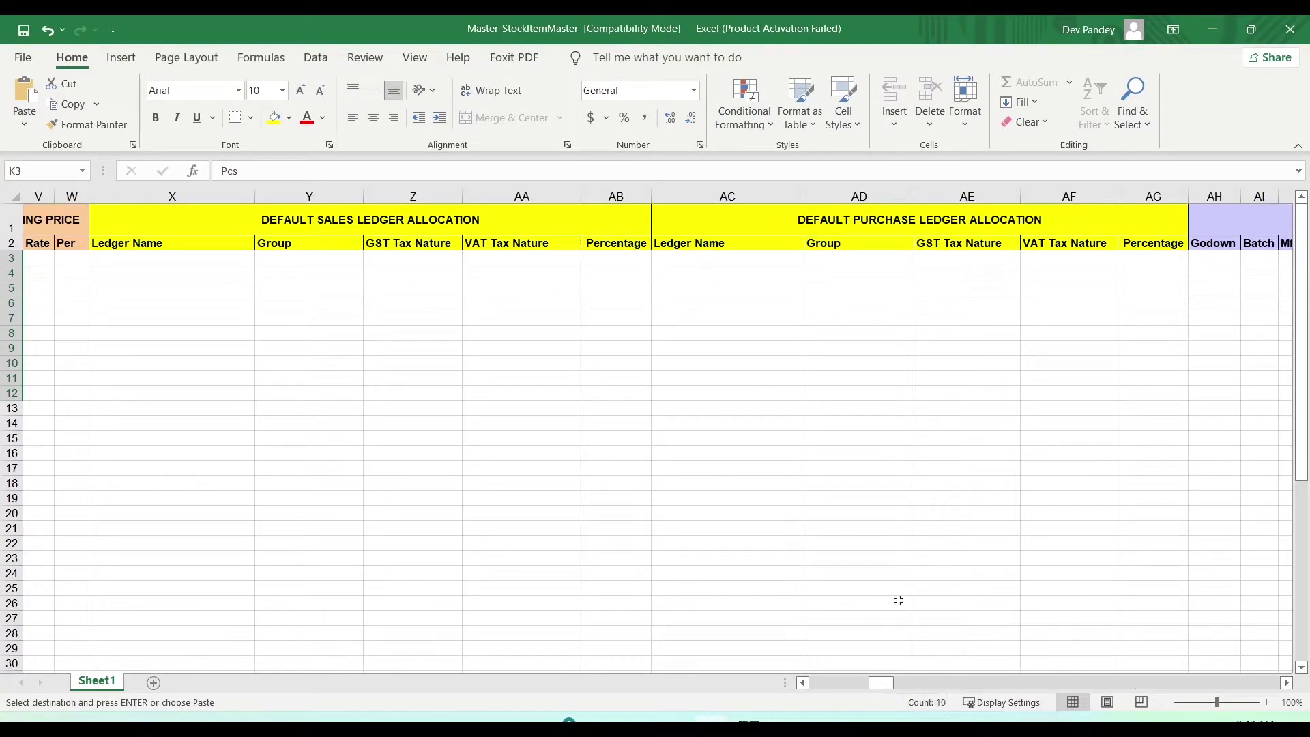
click(1286, 682)
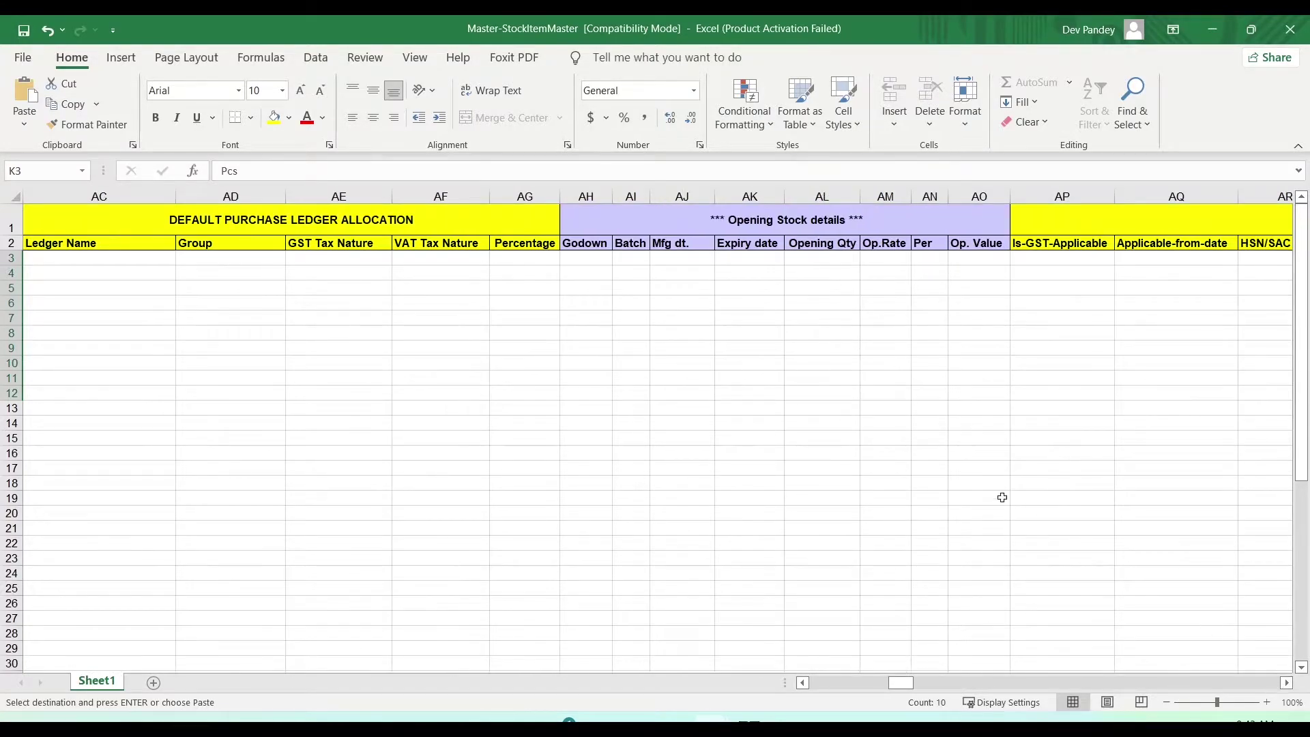
click(827, 221)
click(778, 281)
click(828, 257)
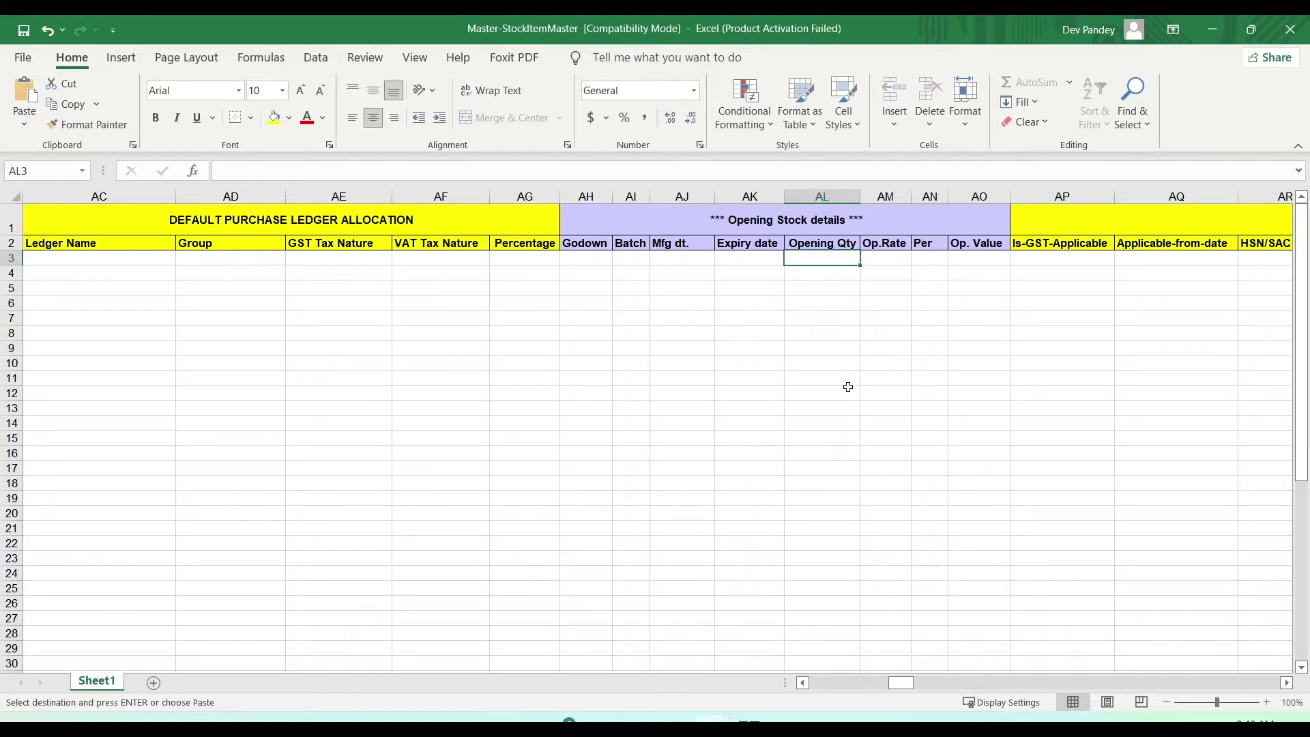
key(alt+Tab)
drag(445, 314, 468, 551)
key(ctrl+c)
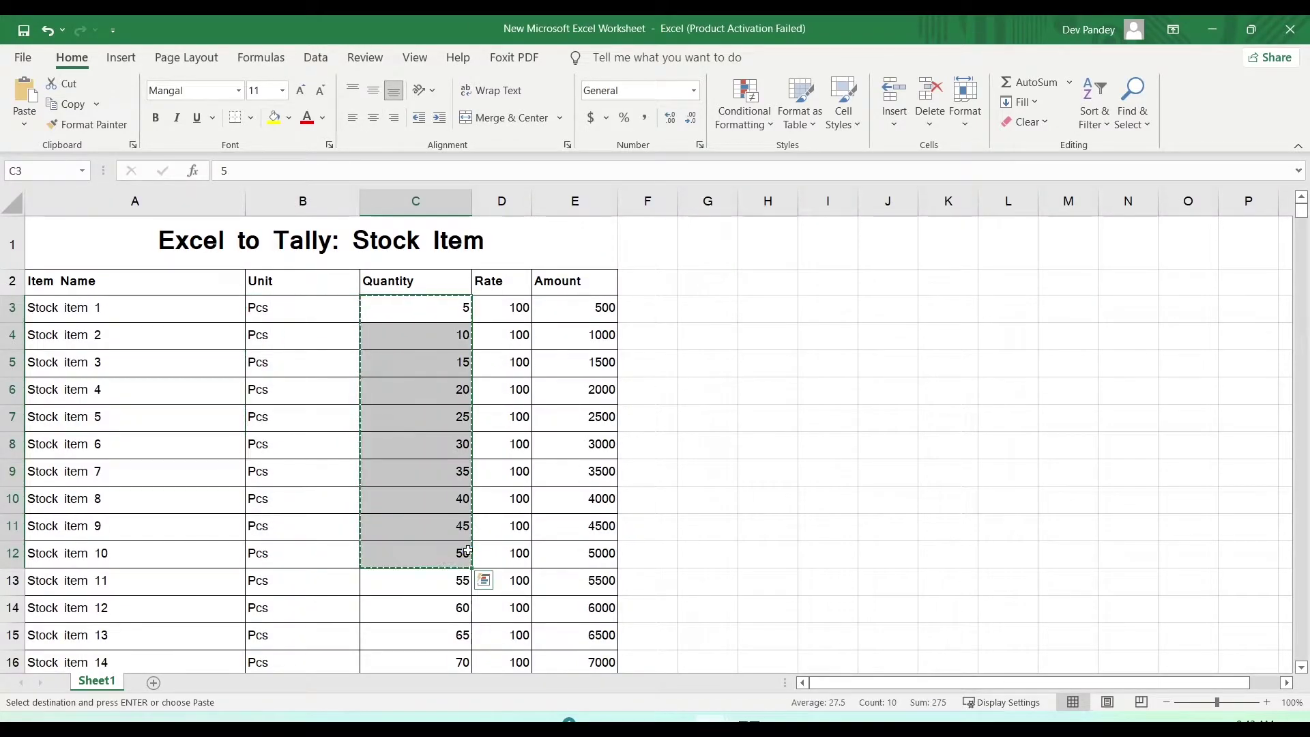
key(alt+Tab)
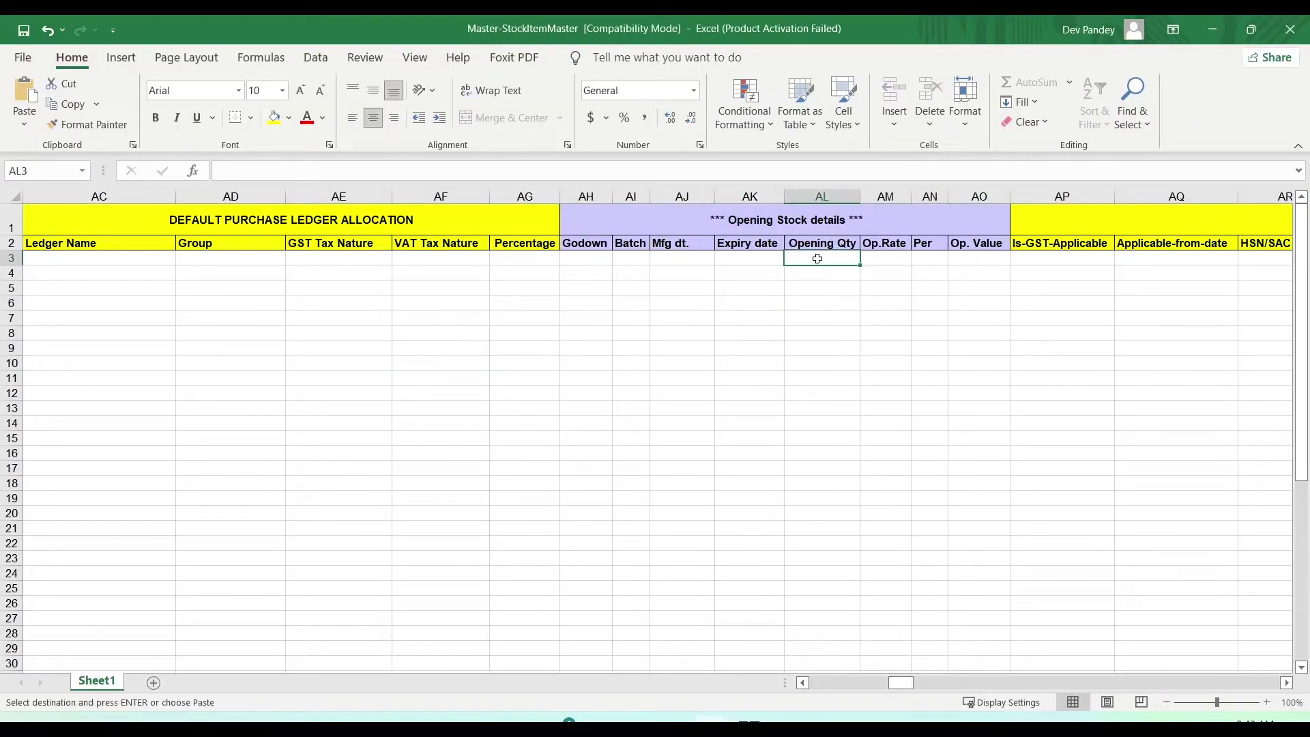
key(ctrl+v)
Try to copy the rates D3:D12 from New Microsoft Excel Worksheet into the template's Op.Rate column, starting at AM3.
click(897, 257)
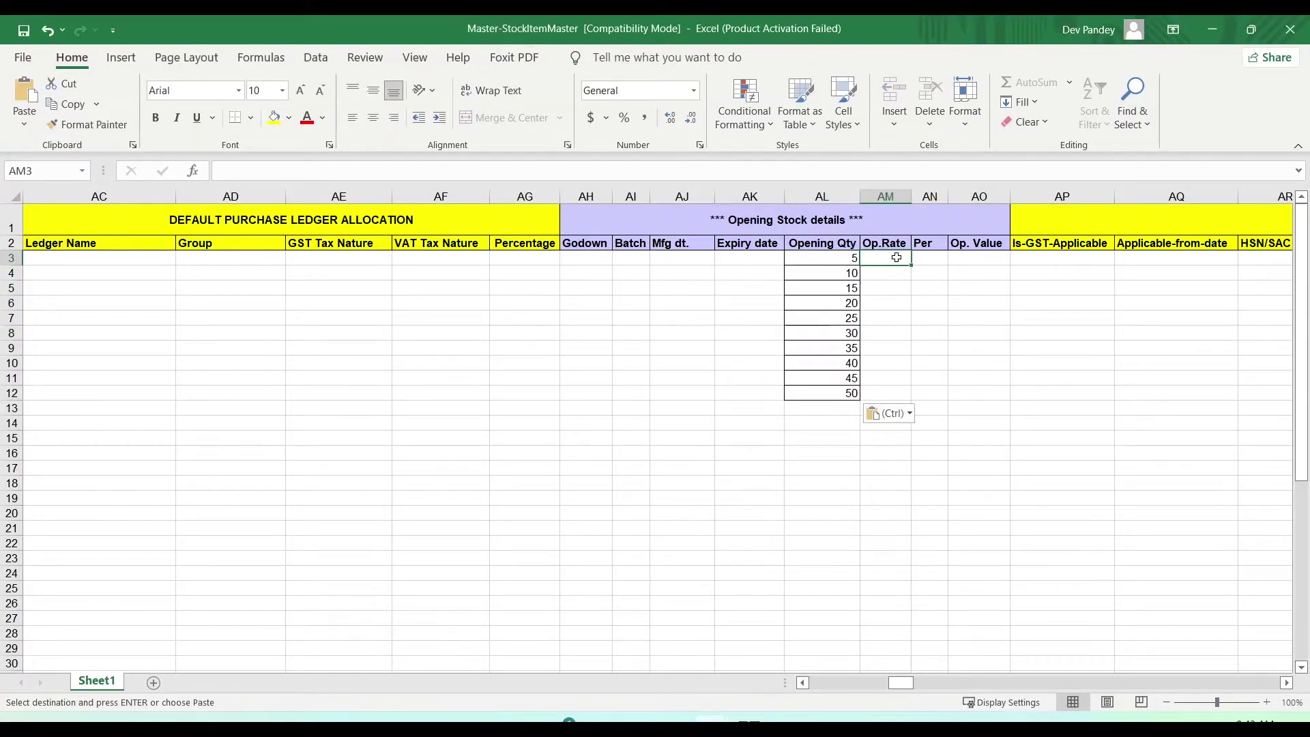
key(alt+Tab)
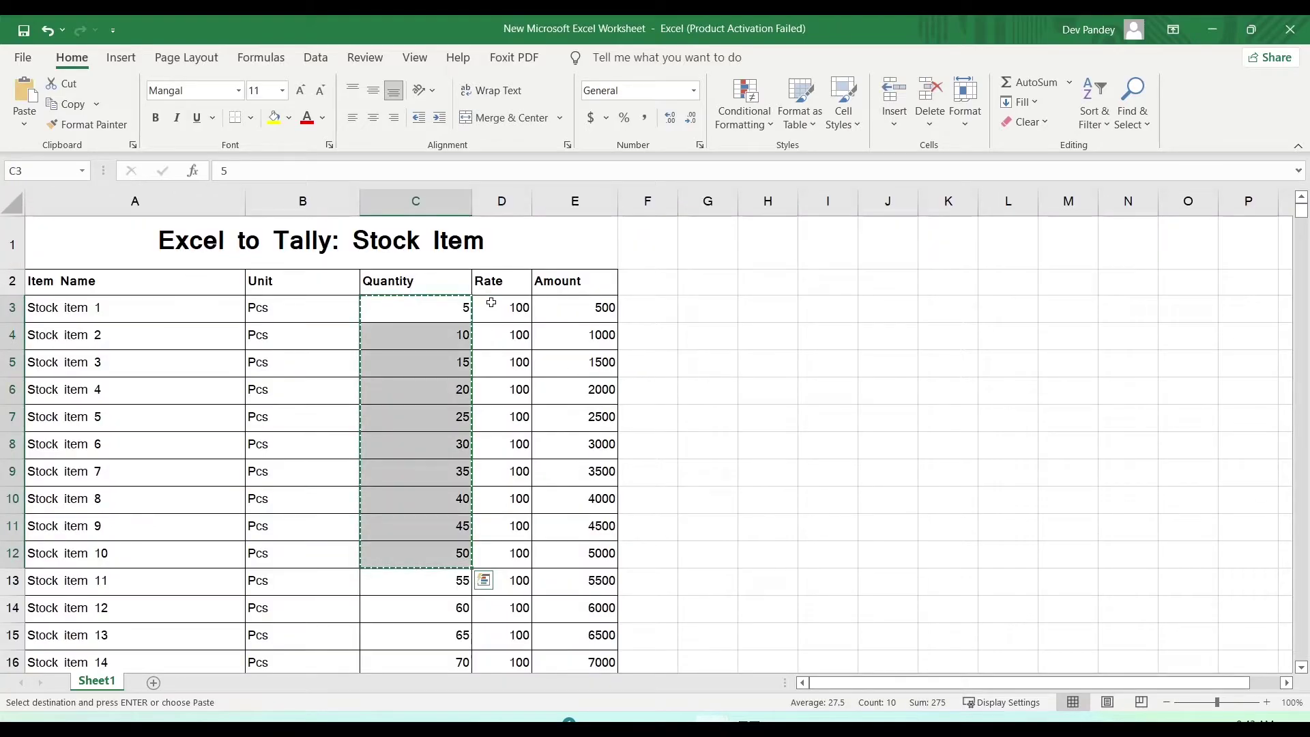
drag(492, 303, 515, 550)
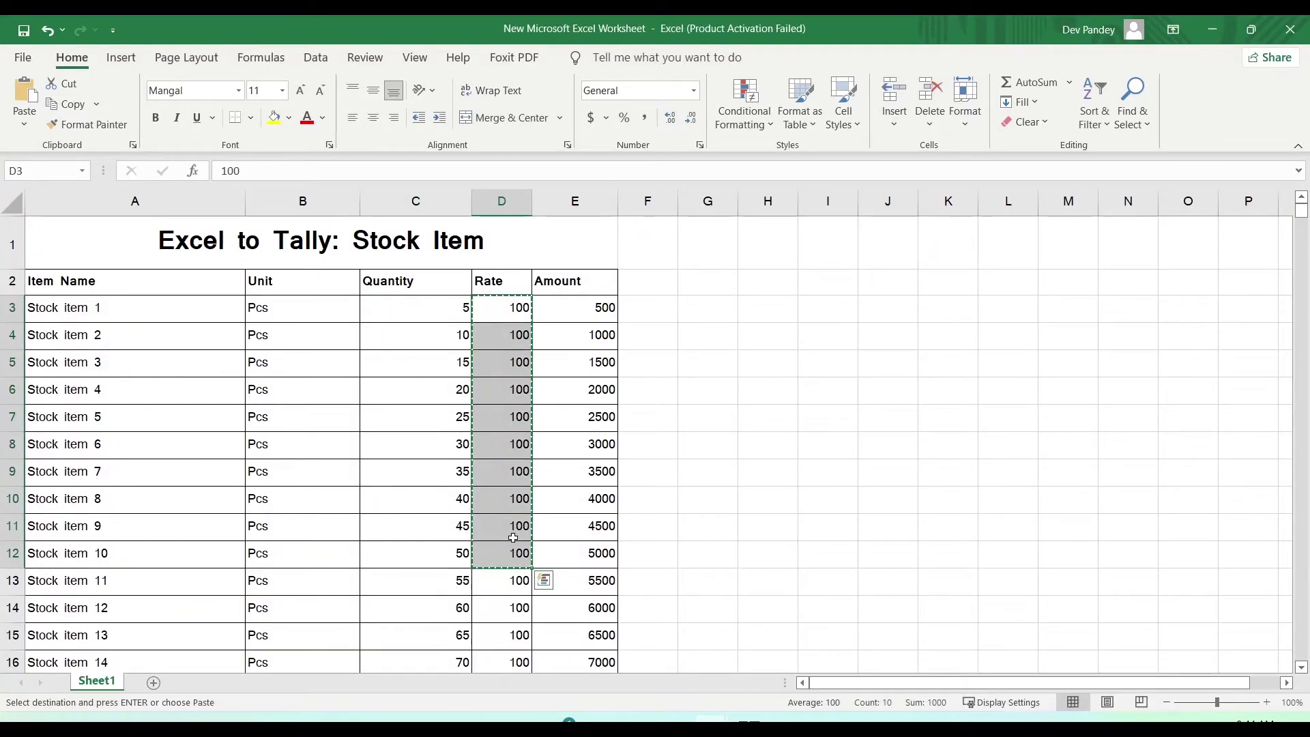
key(alt+Tab)
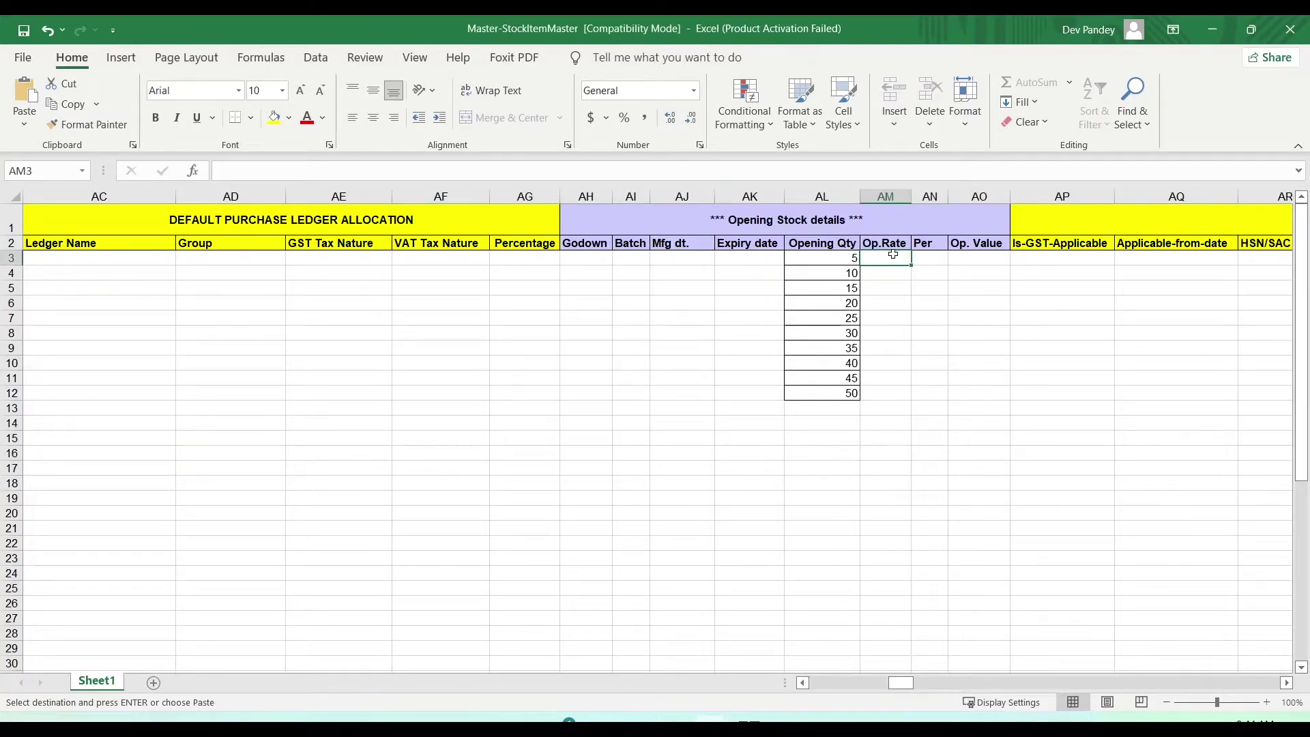
key(ctrl+c)
click(901, 345)
click(886, 257)
Copy the amounts E3:E12 from New Microsoft Excel Worksheet and paste them as values into the template's Op. Value column, starting at AO3.
click(997, 266)
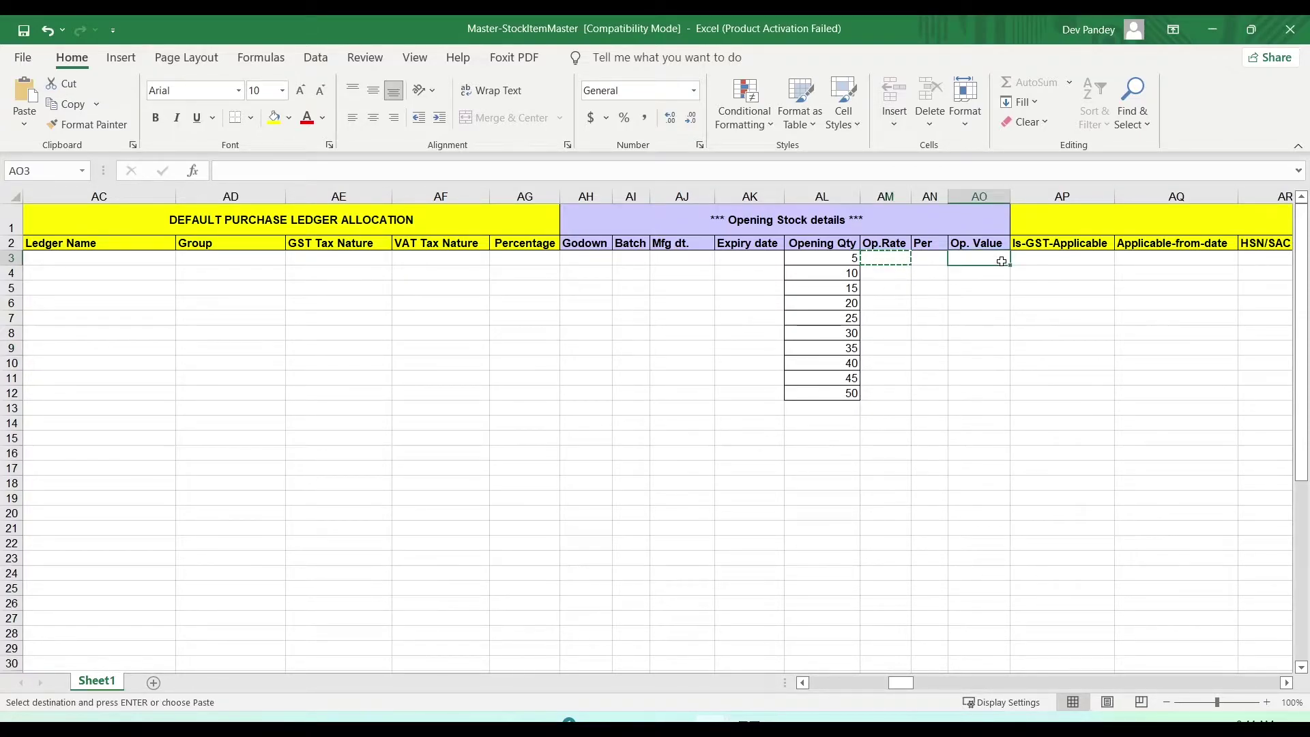
key(alt+Tab)
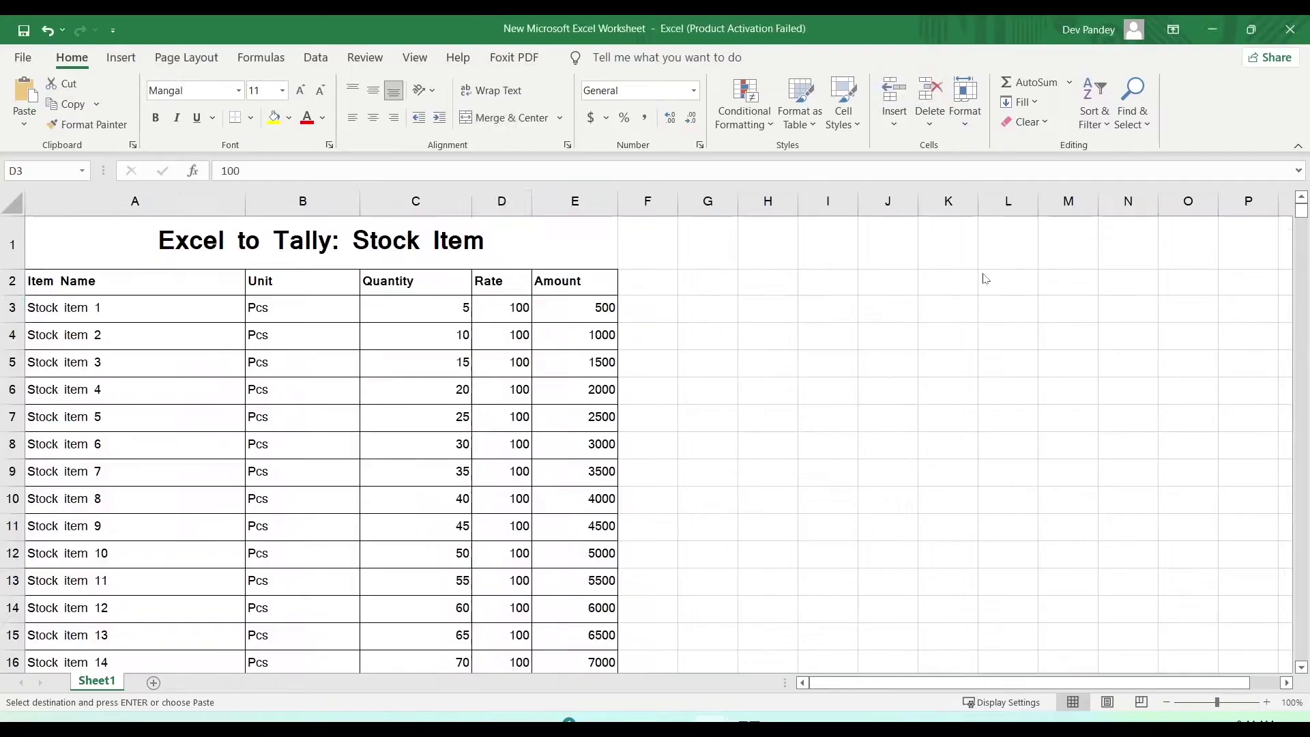
click(591, 311)
drag(591, 311, 616, 548)
key(ctrl+c)
key(alt+Tab)
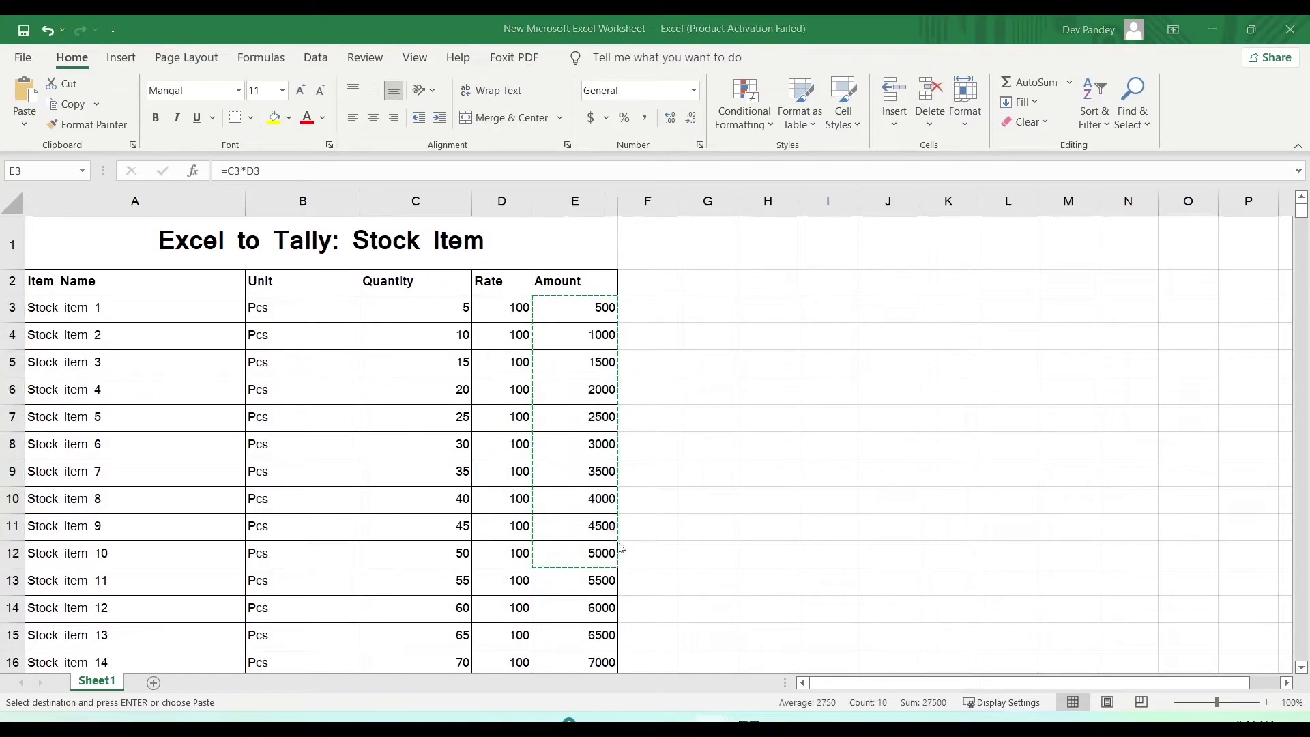
key(ctrl+v)
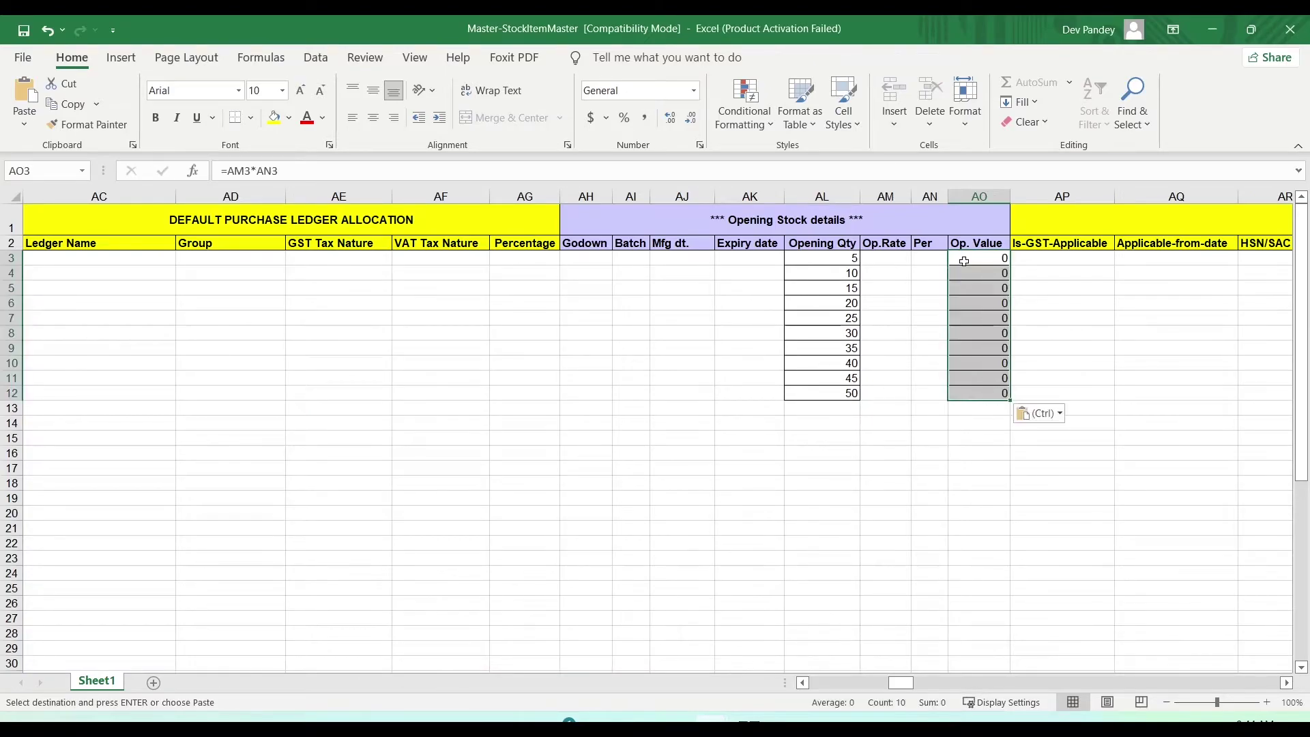
right_click(965, 261)
click(1024, 347)
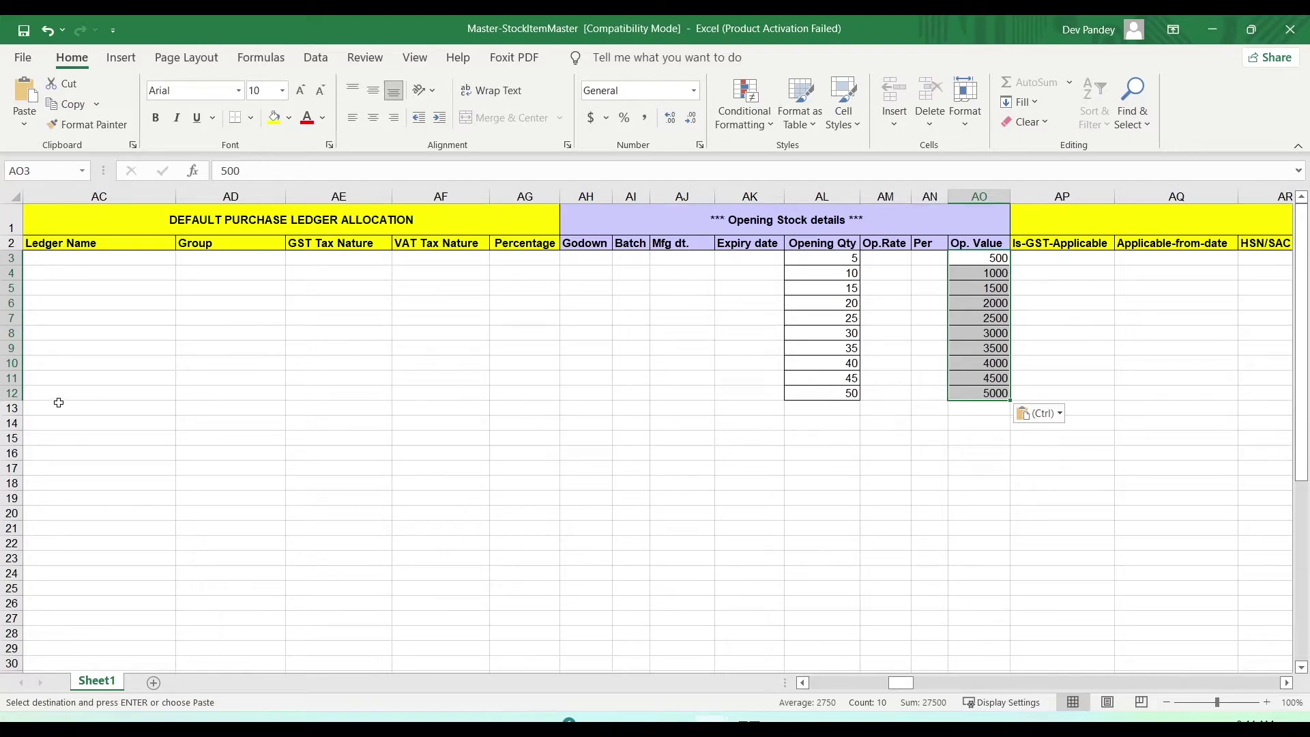
Clear the contents of template rows 13 to 16, which hold Stock item 11 to Stock item 14.
click(11, 394)
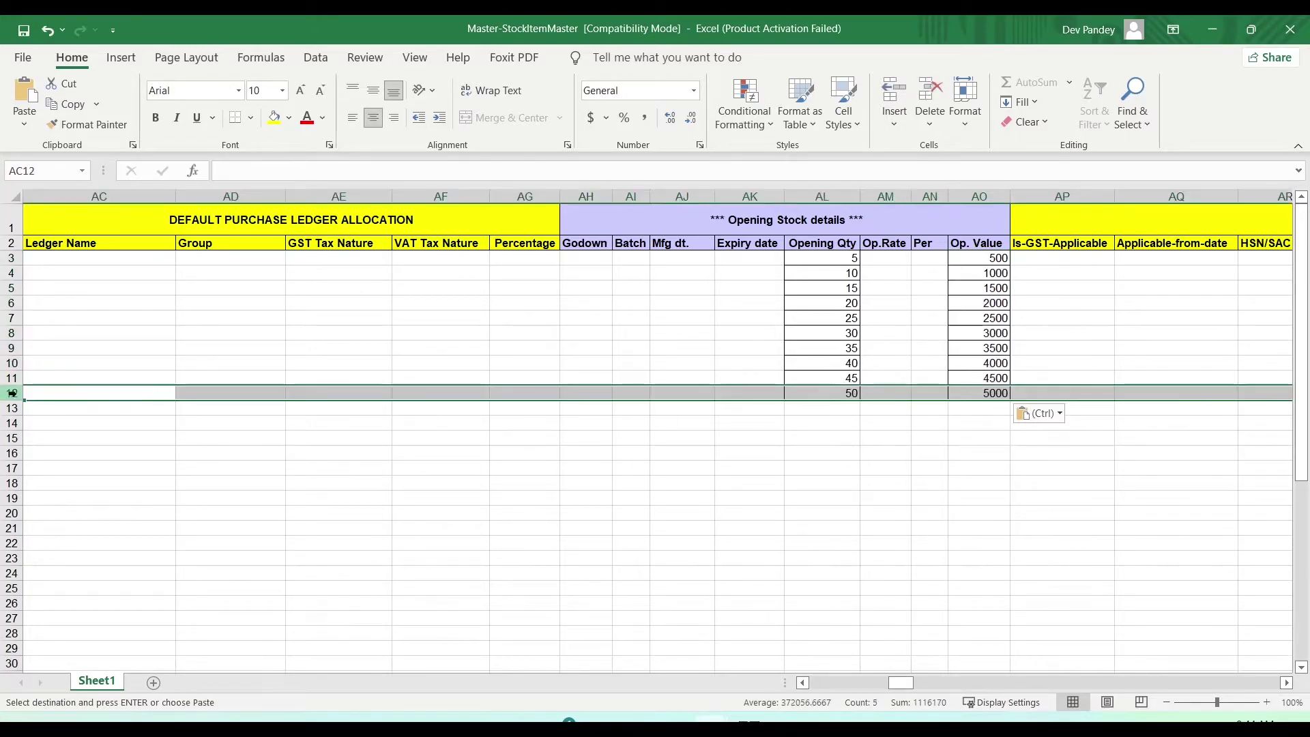
click(962, 451)
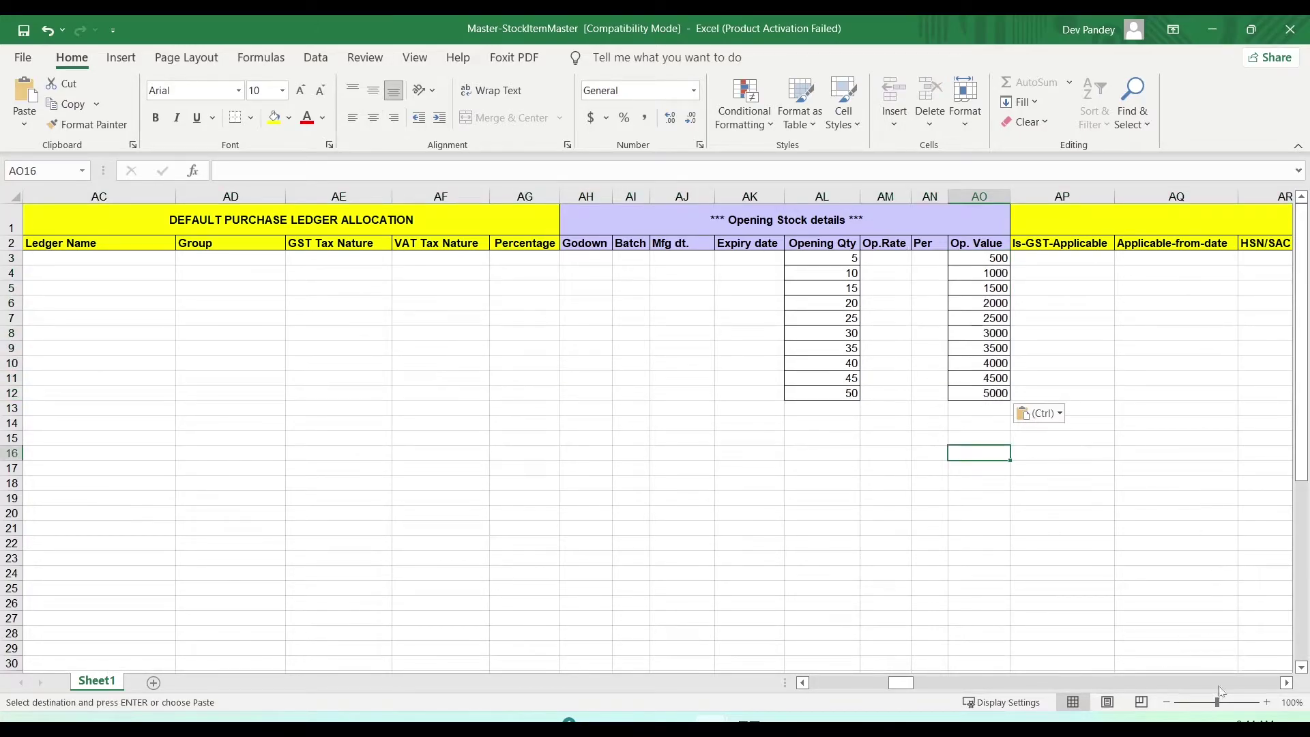
click(1287, 683)
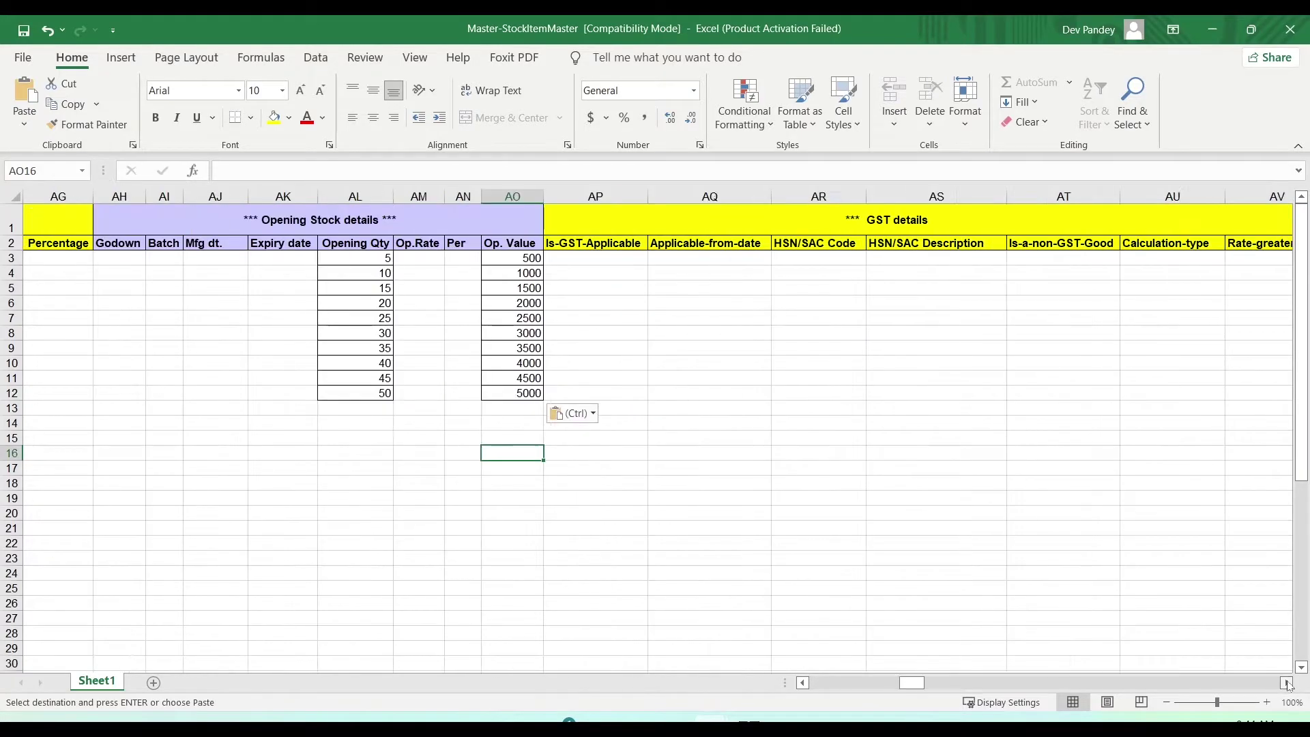
click(1287, 683)
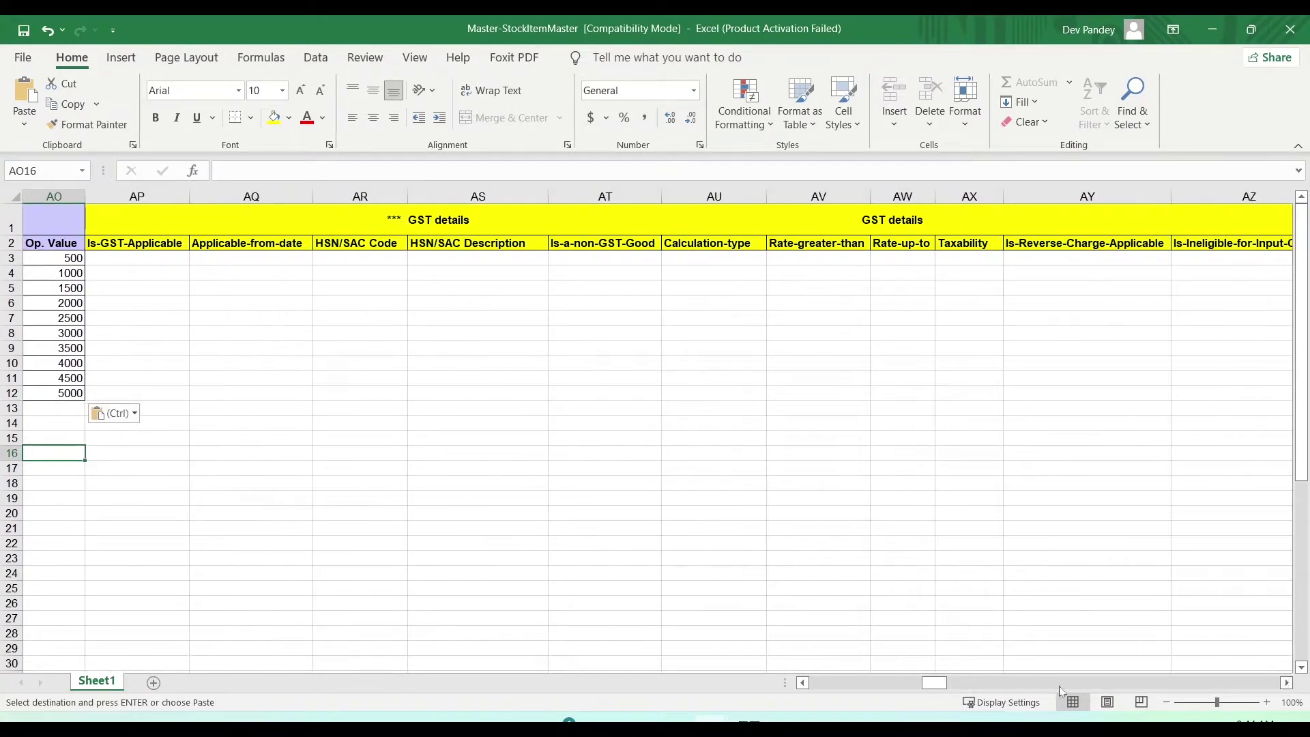
drag(940, 682, 746, 679)
click(402, 423)
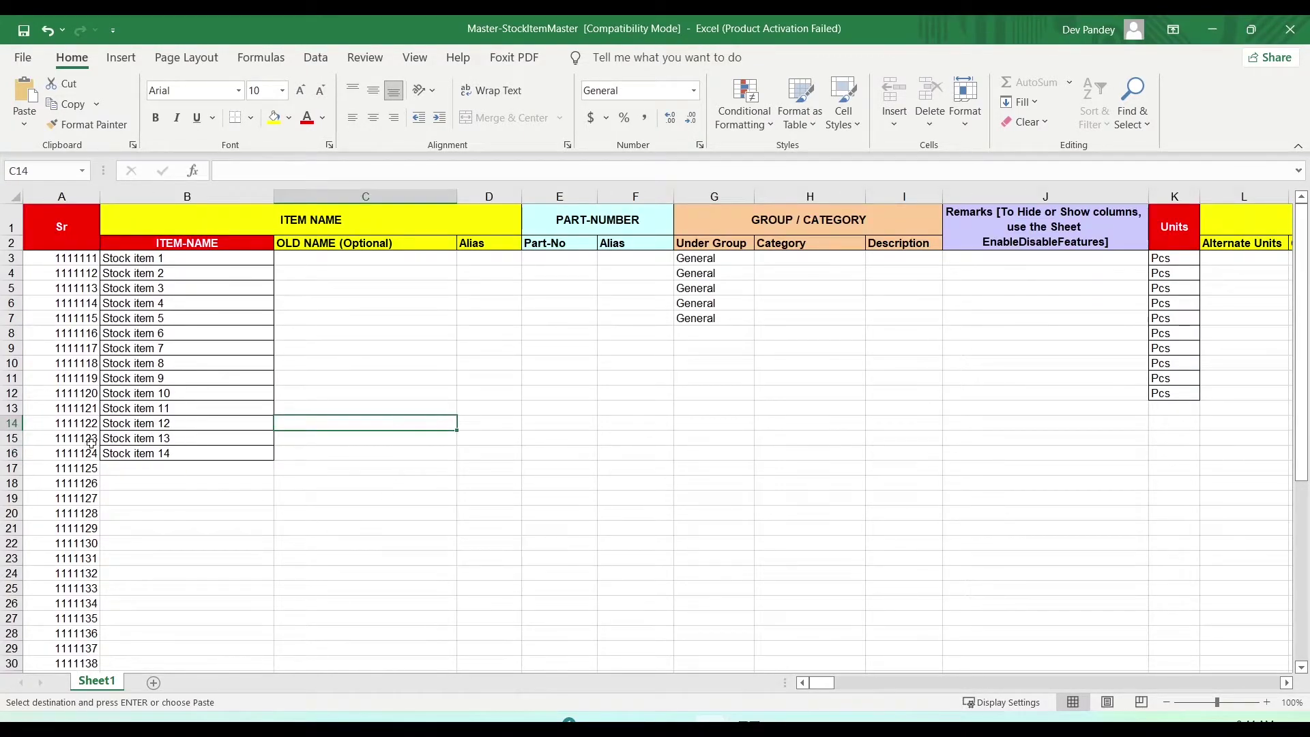
click(12, 453)
drag(12, 408, 12, 448)
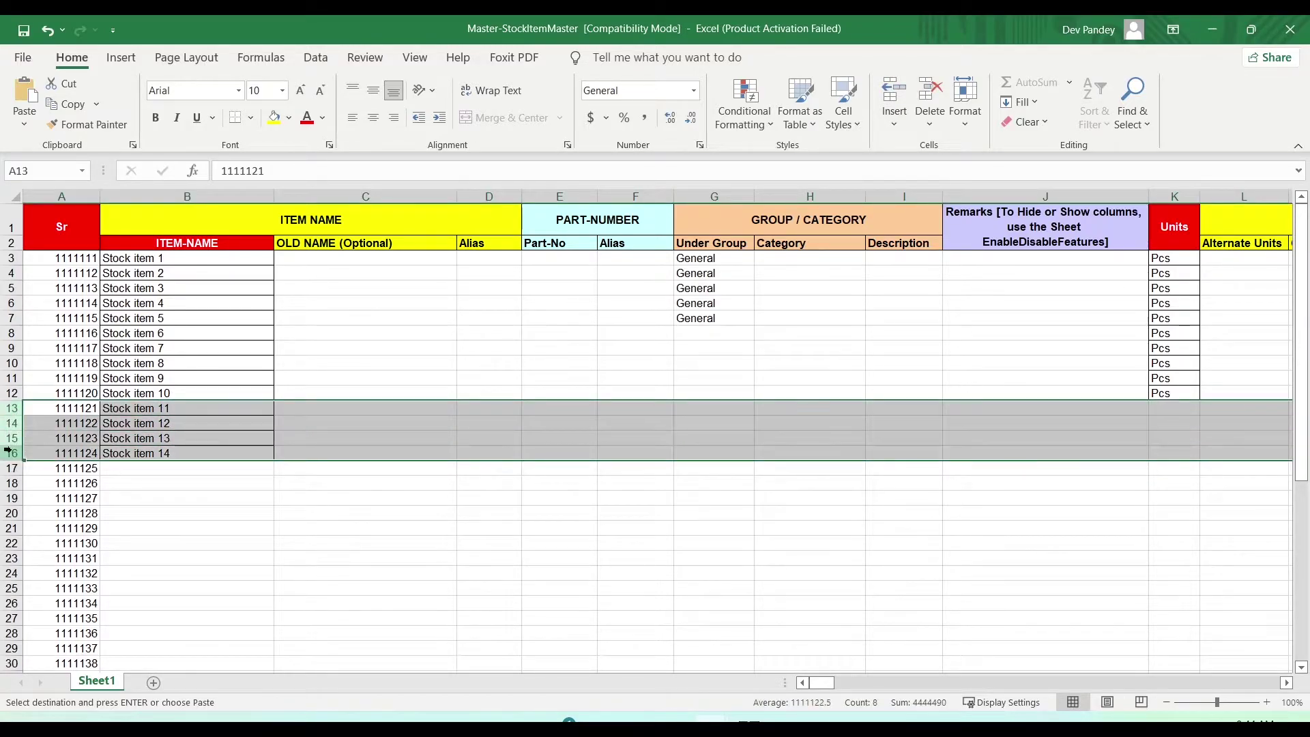
key(Delete)
click(480, 422)
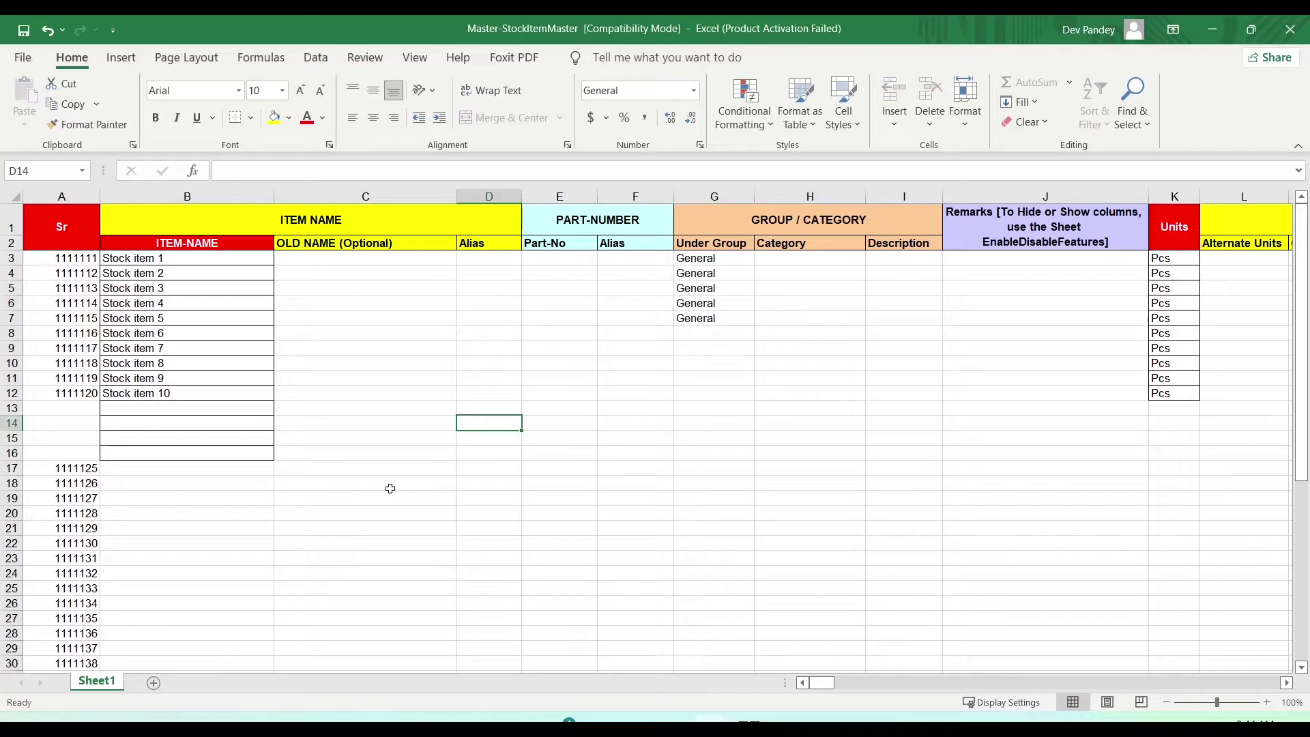
Delete all template rows from row 13 through row 51, below Stock item 10.
click(17, 408)
key(ctrl+shift+Down)
key(ctrl+shift+Down)
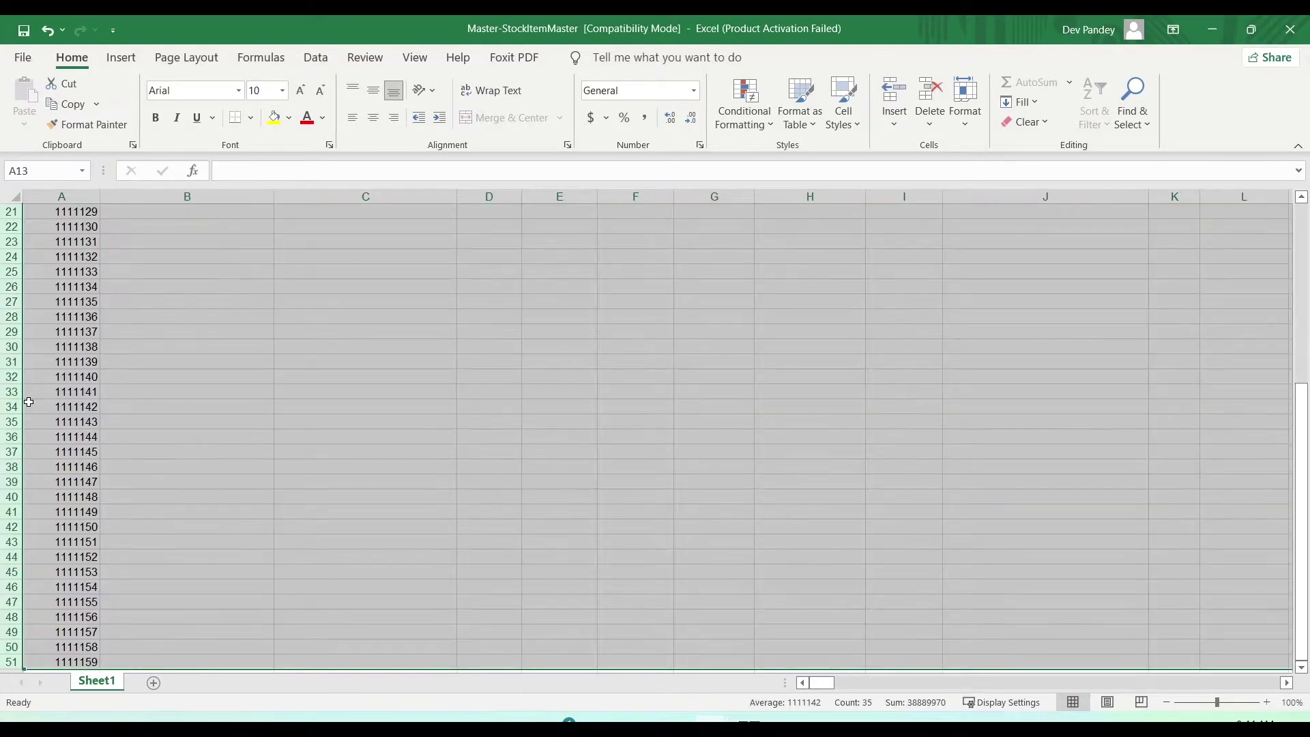
scroll(28, 402, up, 1)
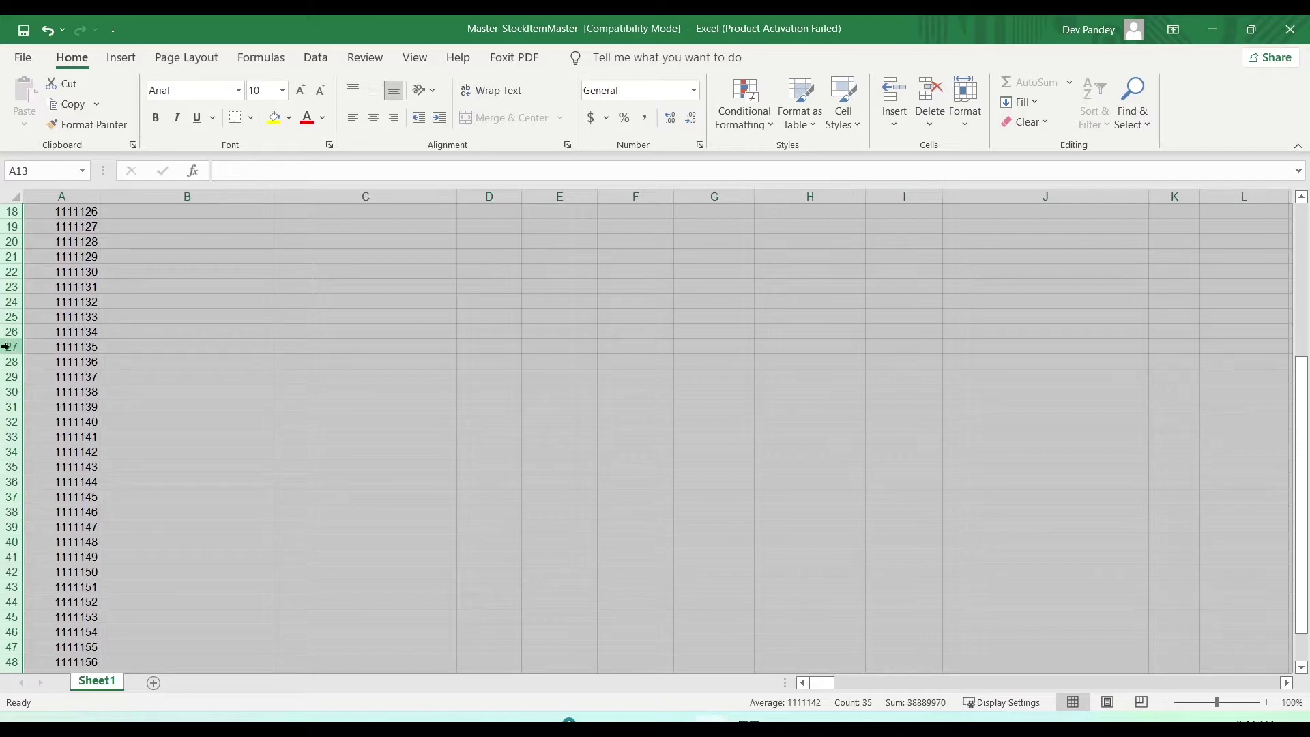
right_click(7, 346)
click(52, 512)
click(205, 482)
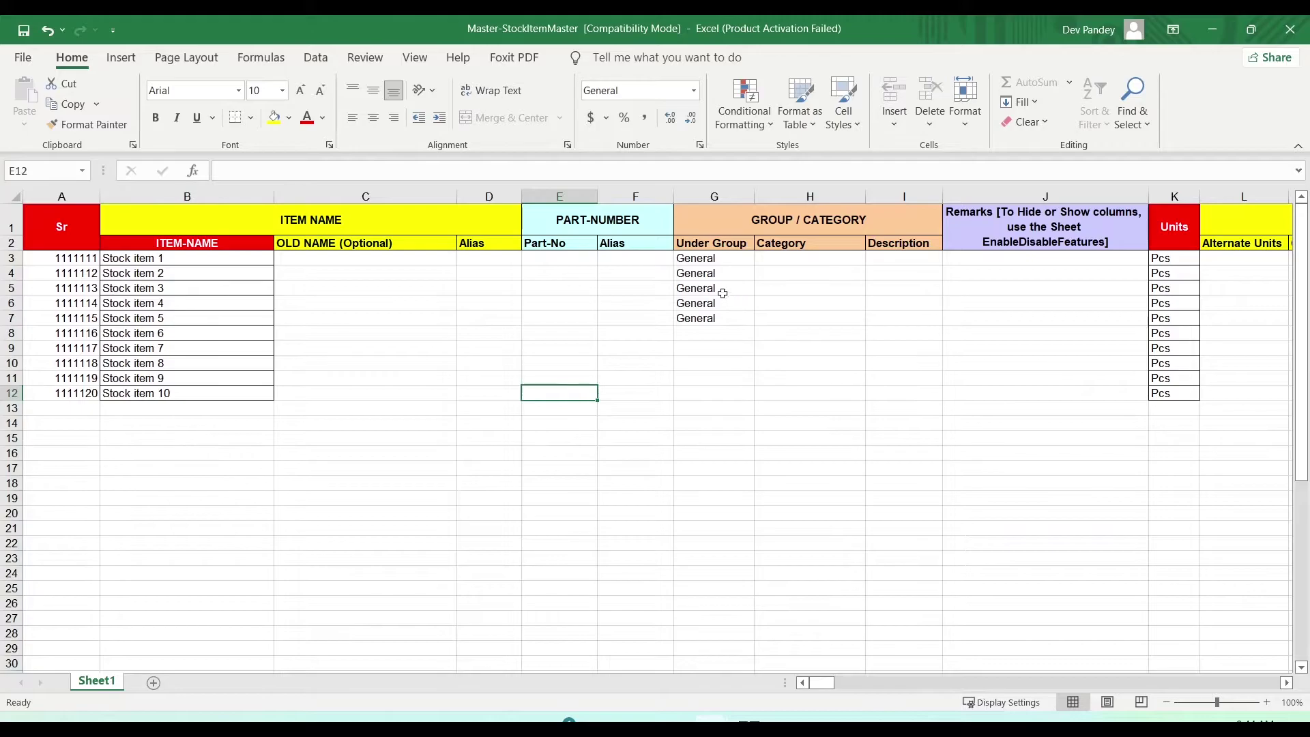
Switch to udiMagic with Demo Com 3 as the company and advance to the task selection page.
click(704, 329)
click(705, 408)
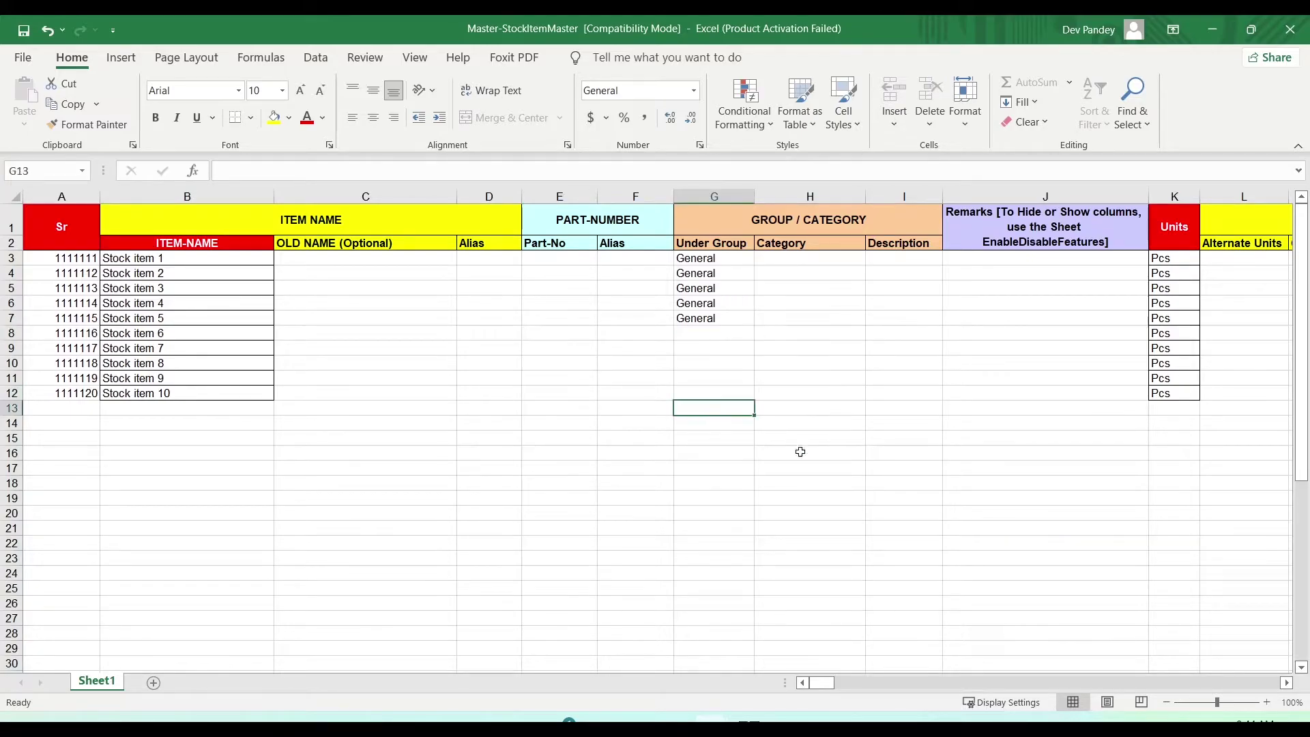
click(588, 457)
click(586, 374)
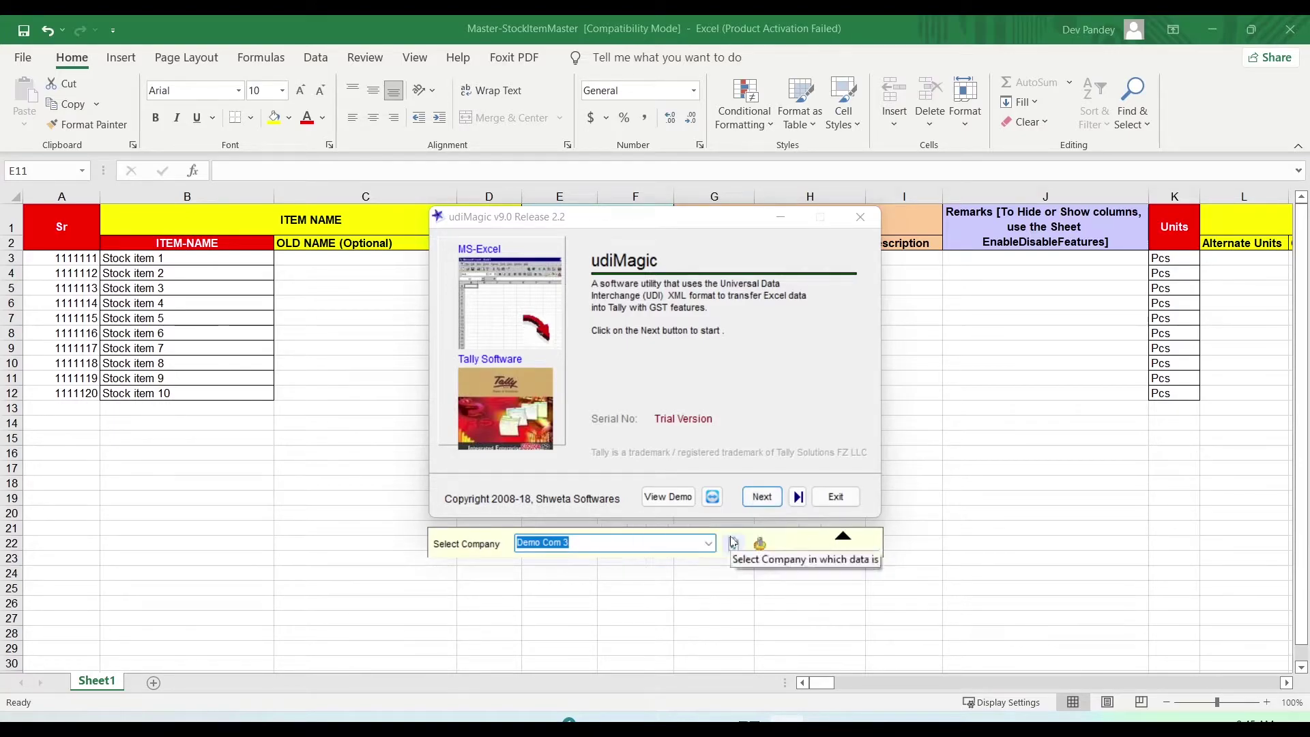
click(761, 502)
Switch to Tally.ERP 9 and check the Stock Items options under Inventory Info. for existing items.
key(alt+Tab)
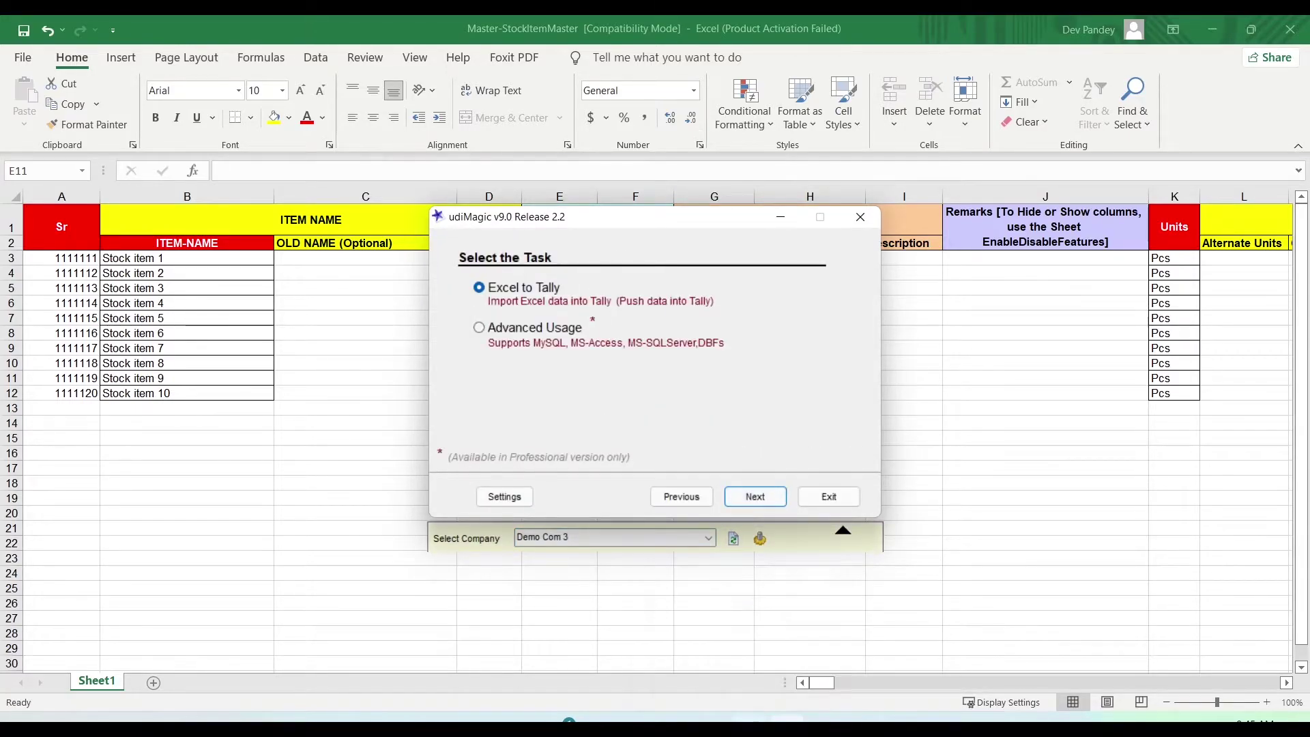
key(Escape)
key(Up)
key(Up)
key(Down)
key(Return)
key(Down)
key(Up)
key(Escape)
key(Down)
key(Return)
key(Down)
key(Return)
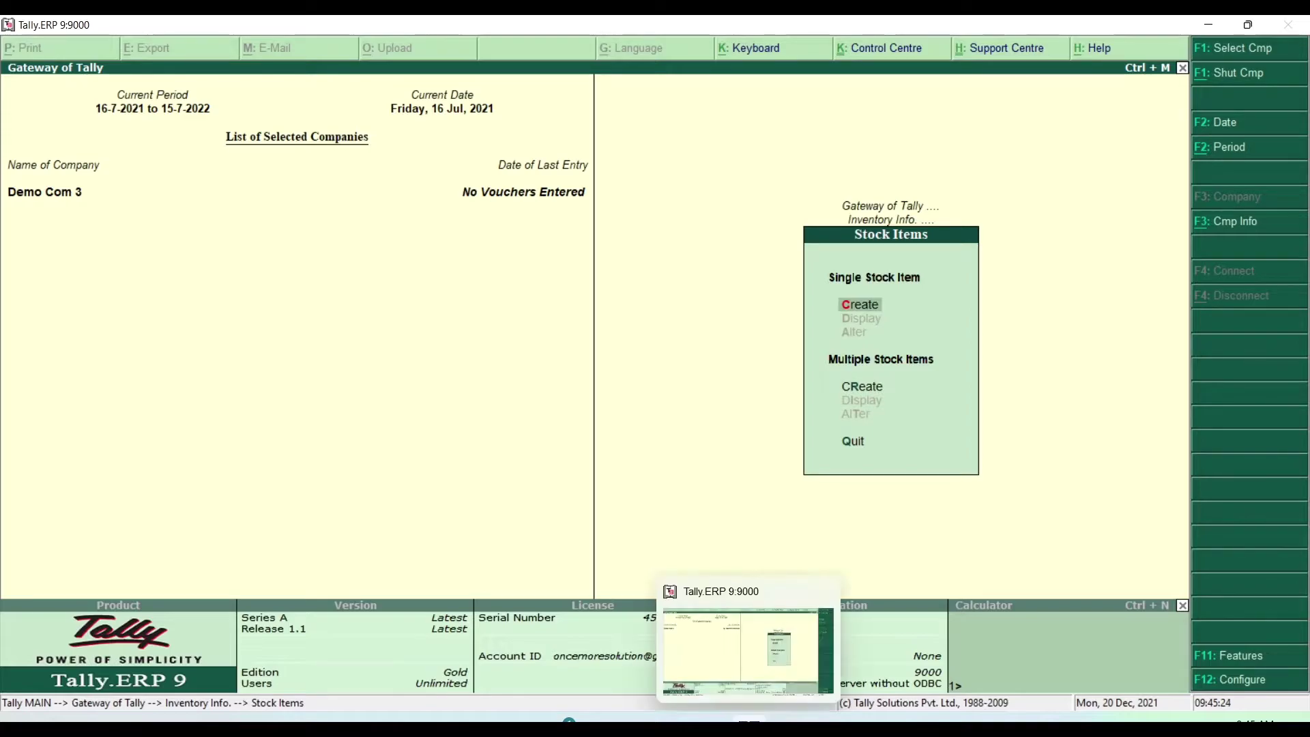
Return to udiMagic and proceed with Excel to Tally and Import data into Tally.
click(789, 719)
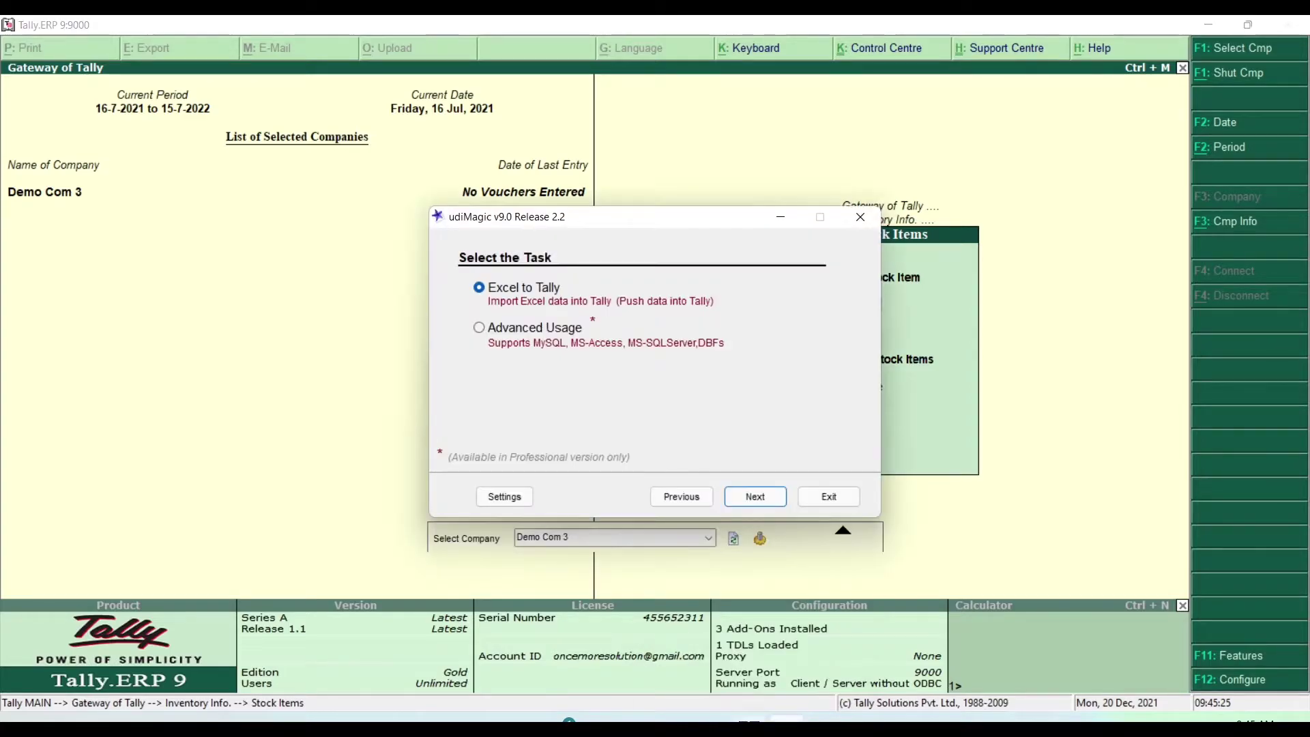
click(755, 498)
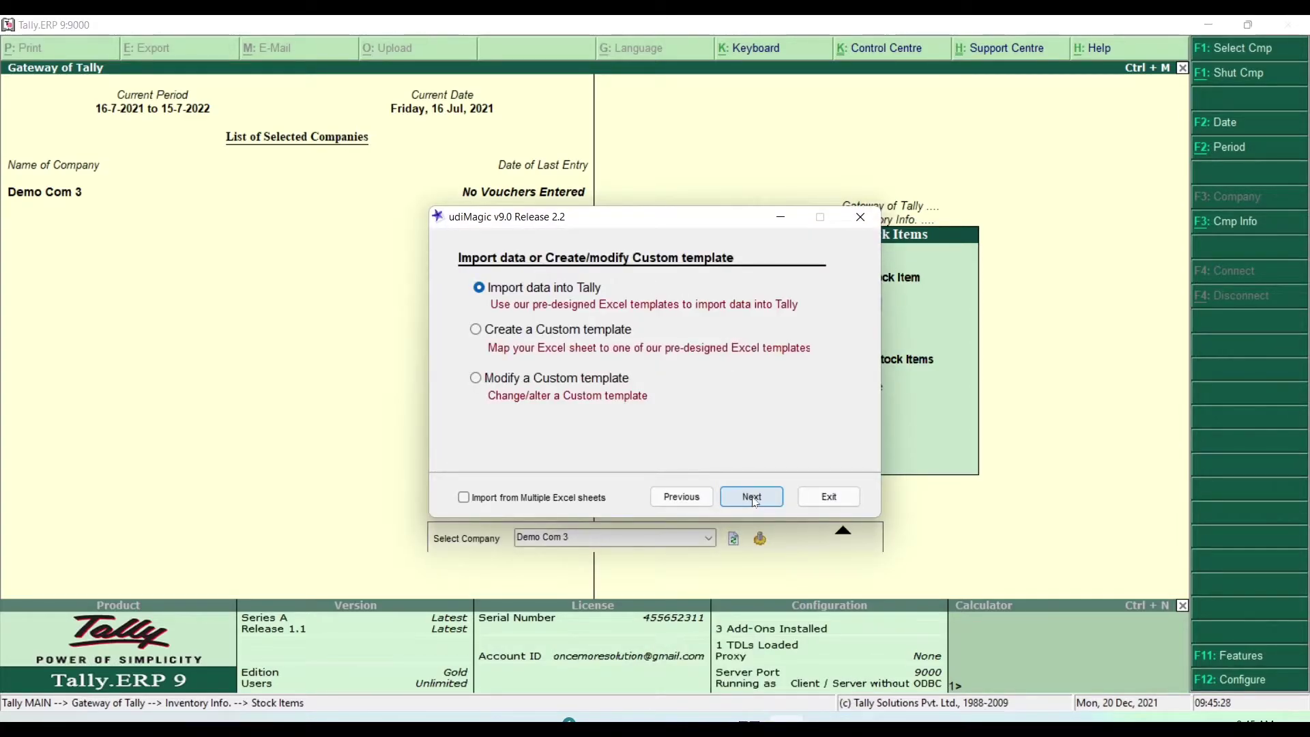
click(754, 498)
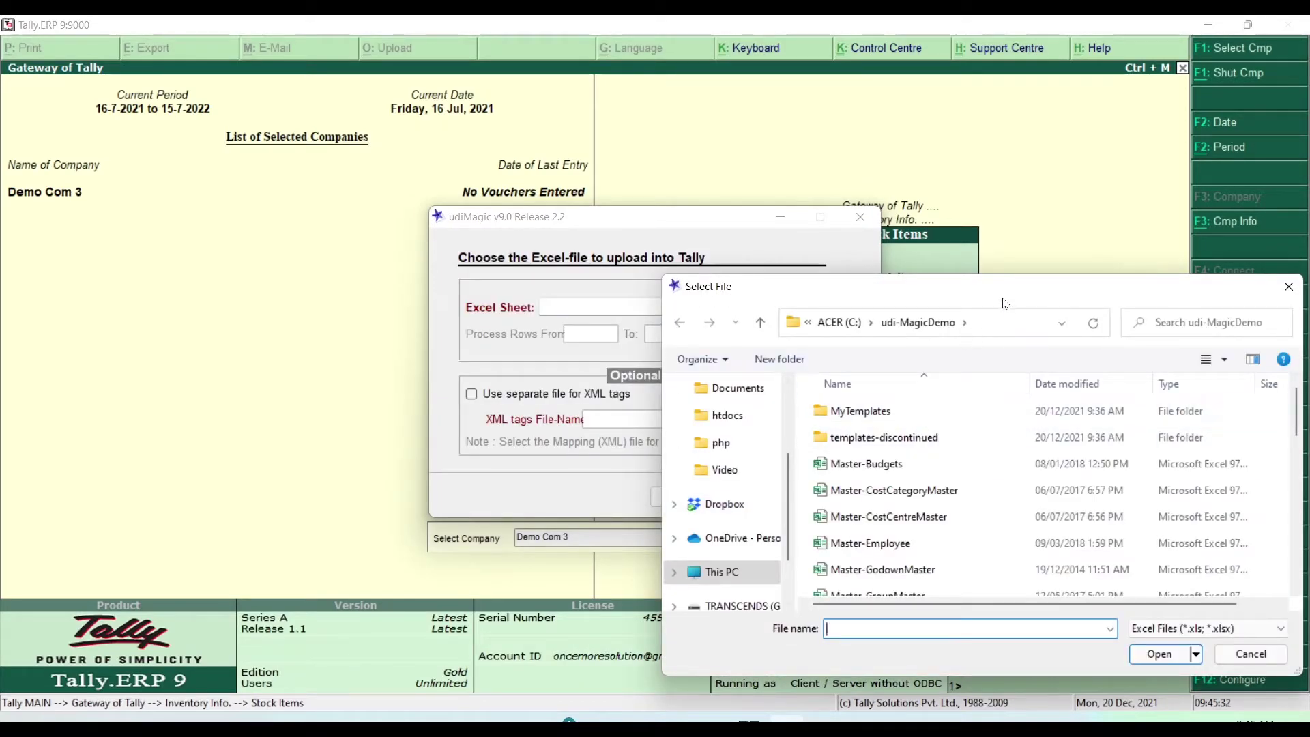
Choose Master-StockItemMaster from the Desktop as the Excel sheet to upload.
drag(978, 282, 795, 134)
scroll(525, 355, up, 3)
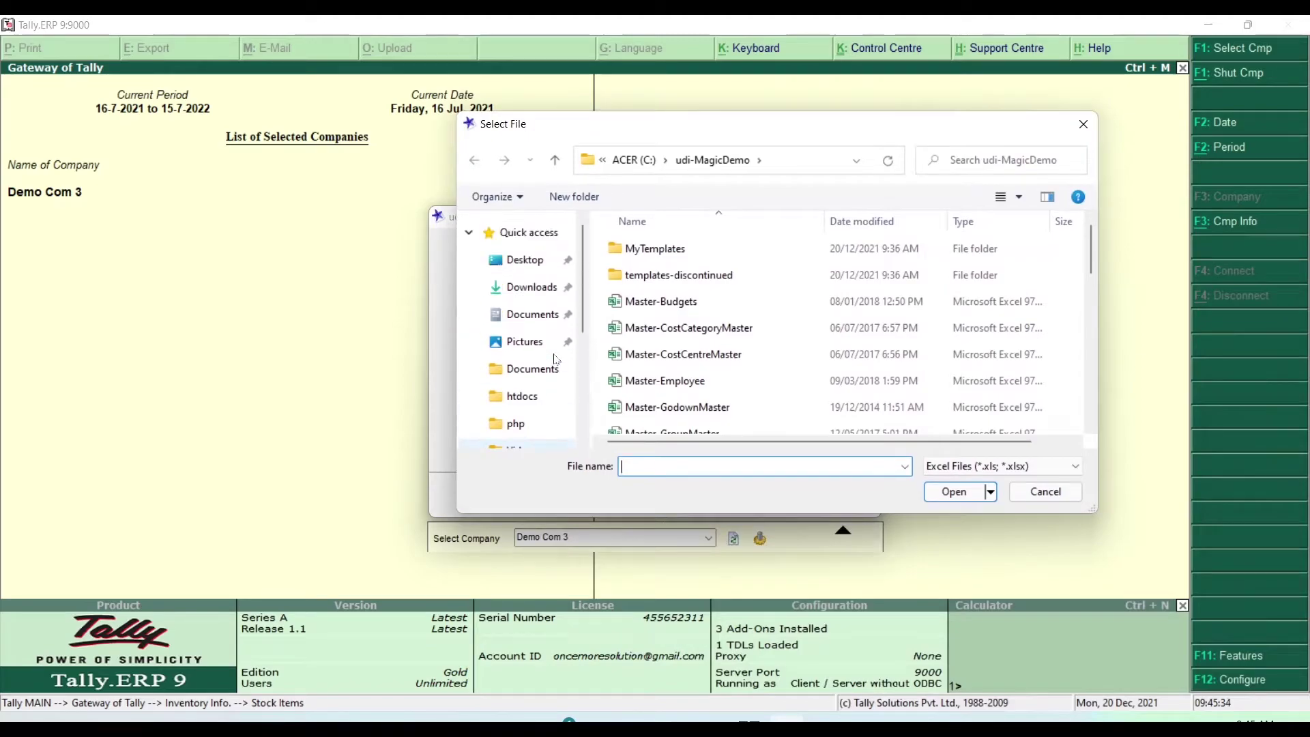
click(540, 266)
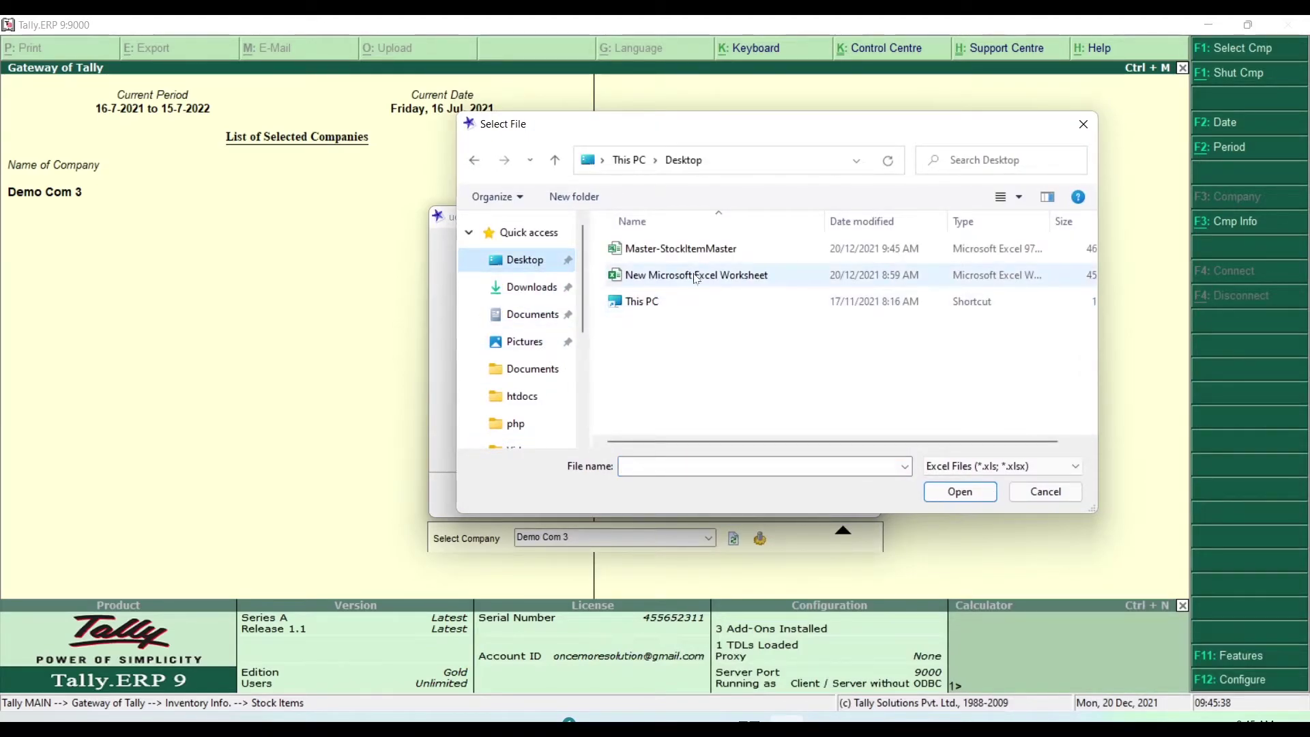
click(657, 250)
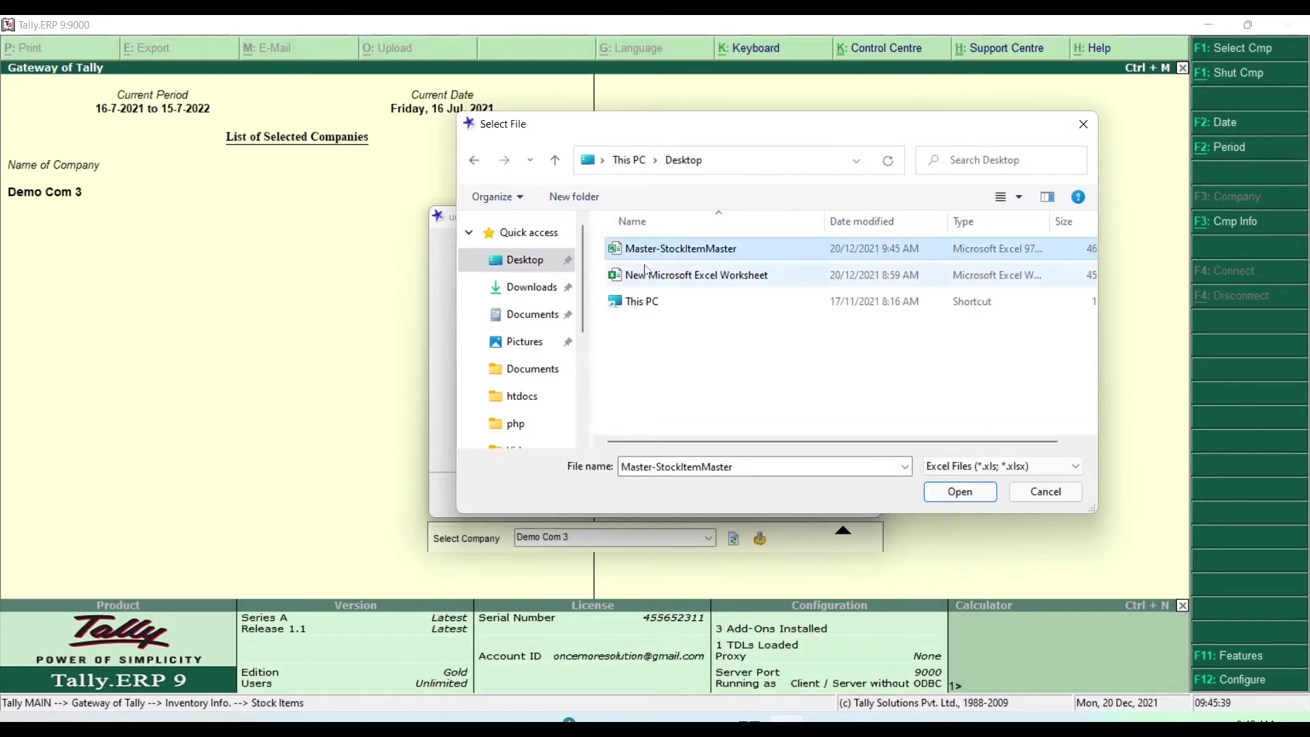
click(957, 493)
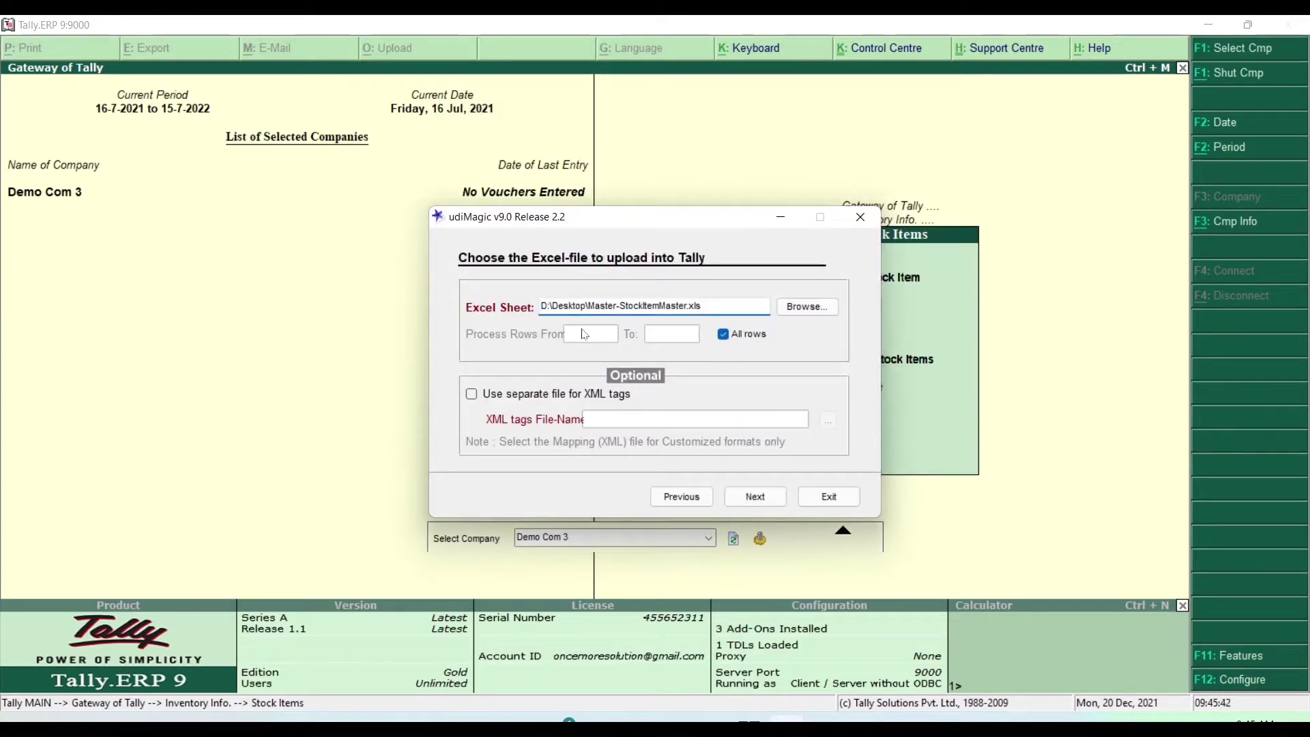
Turn off All rows in udiMagic and highlight rows 3 to 7 of the Excel template to examine the row range.
click(727, 337)
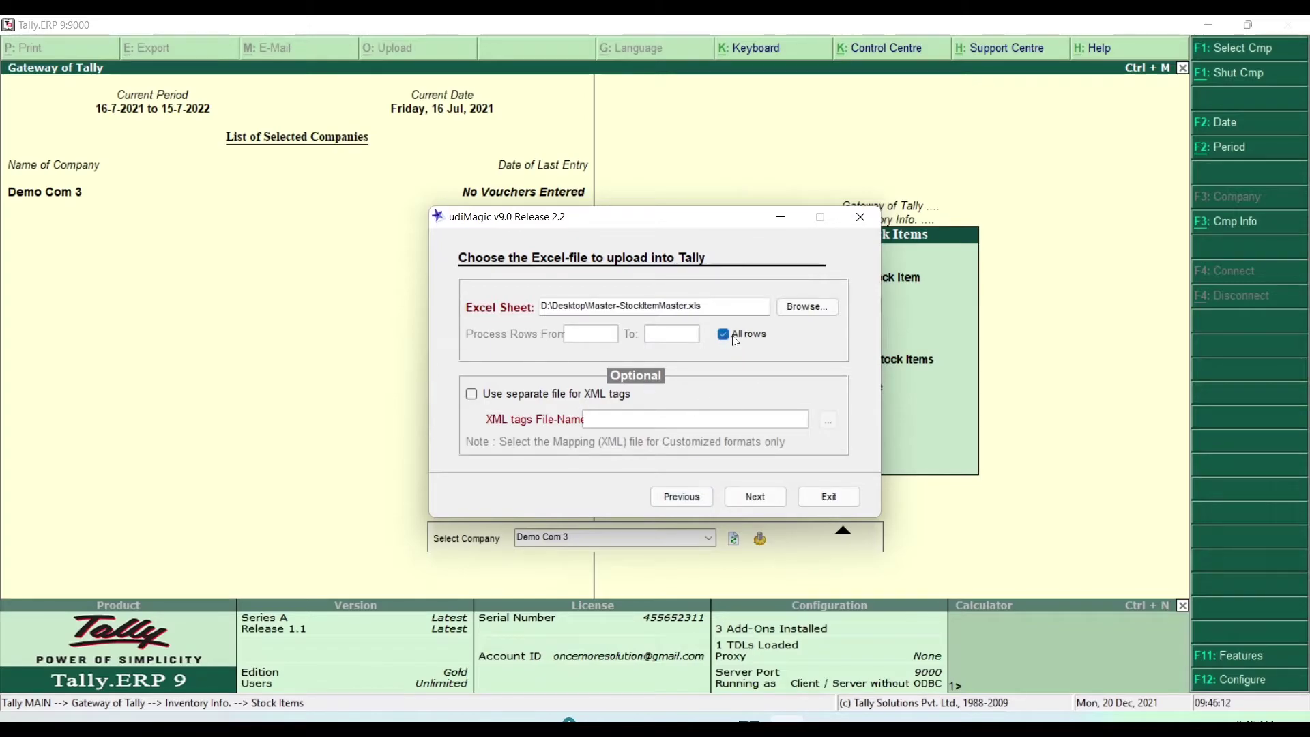
click(725, 337)
click(587, 338)
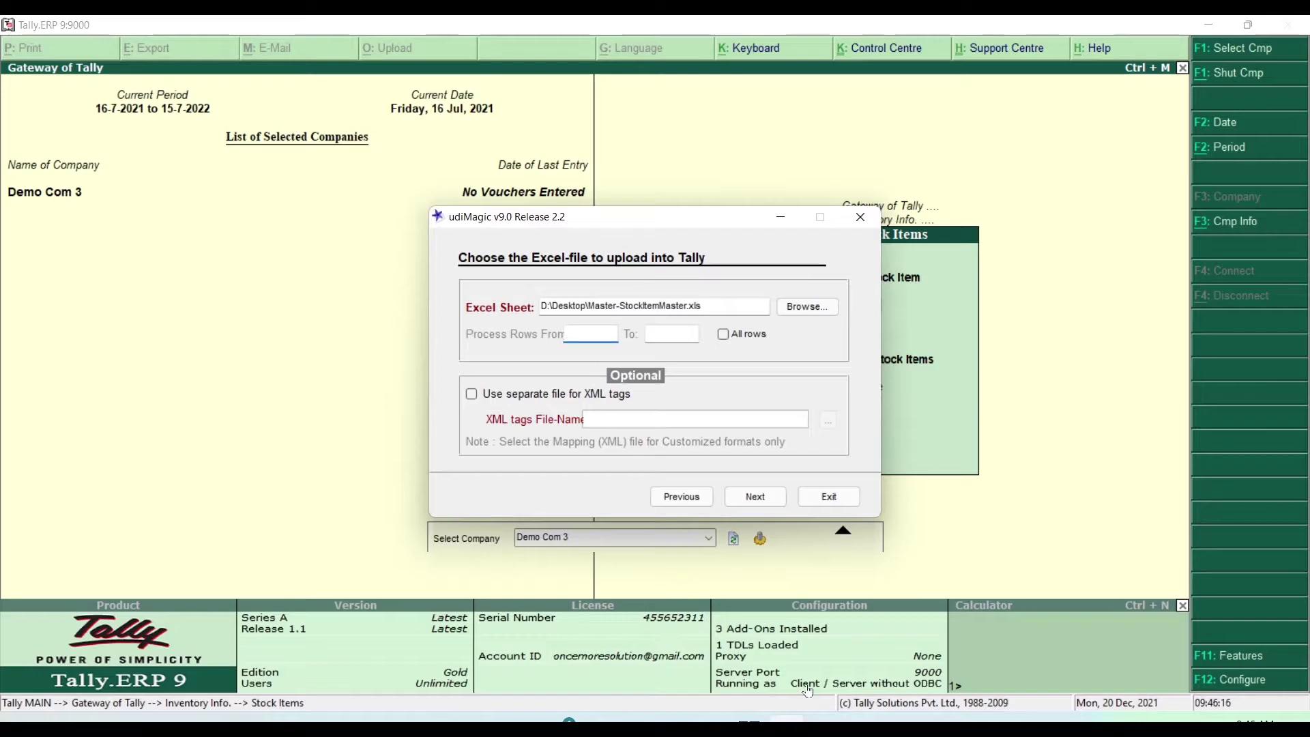
click(720, 715)
drag(9, 259, 6, 318)
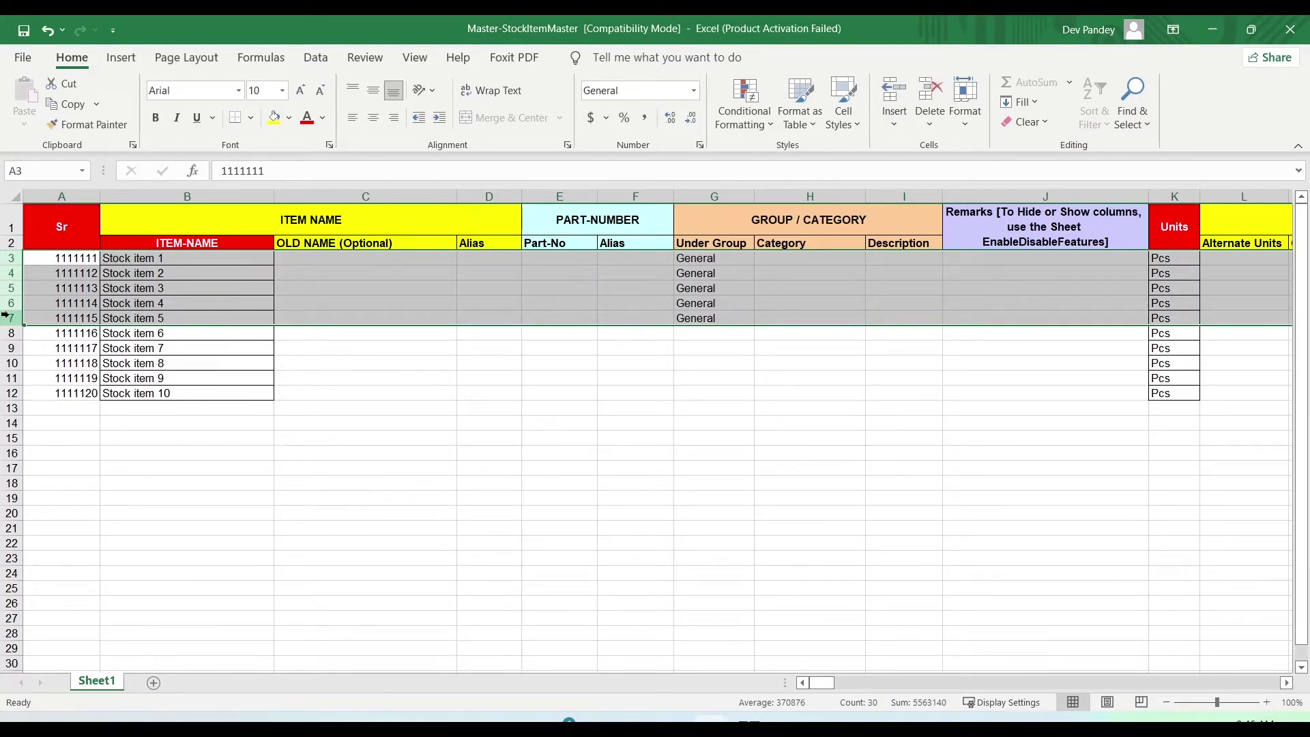
Switch back to udiMagic and set the rows to process from 0 to 5.
click(749, 717)
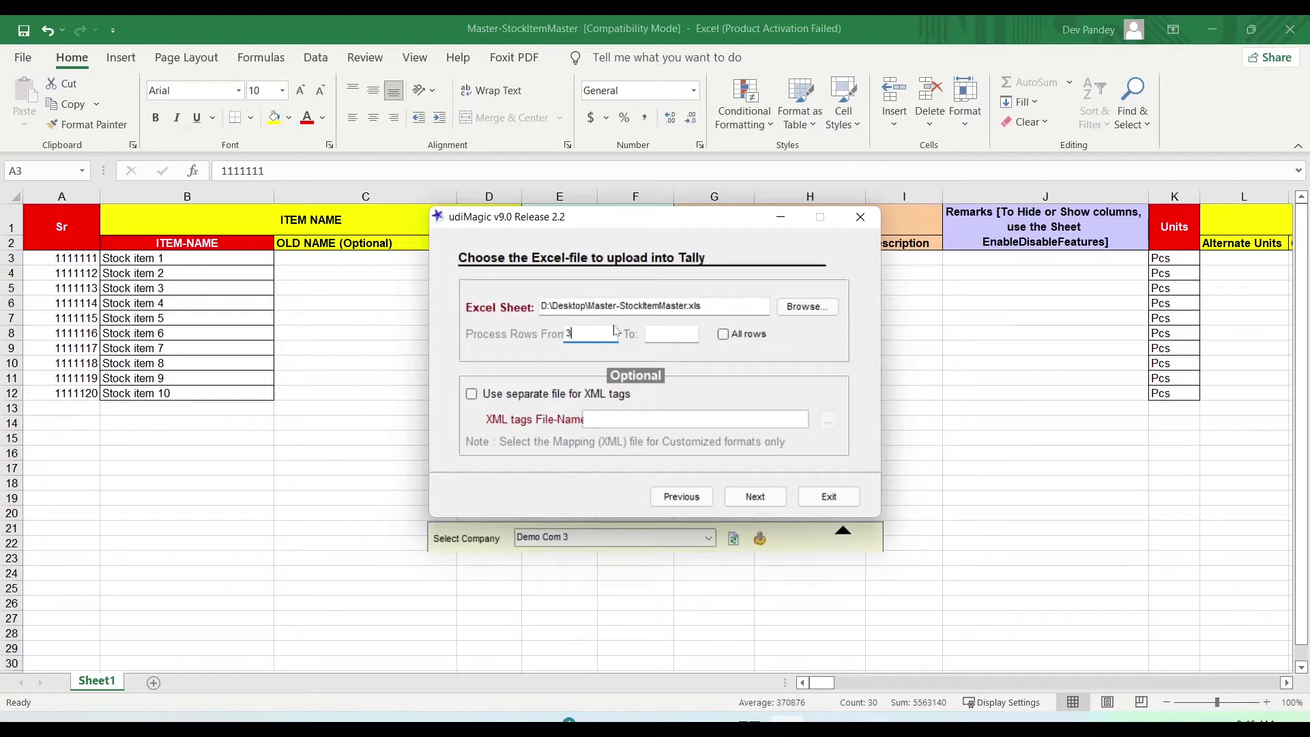
click(672, 334)
key(shift+Tab)
text(0)
key(Tab)
text(5)
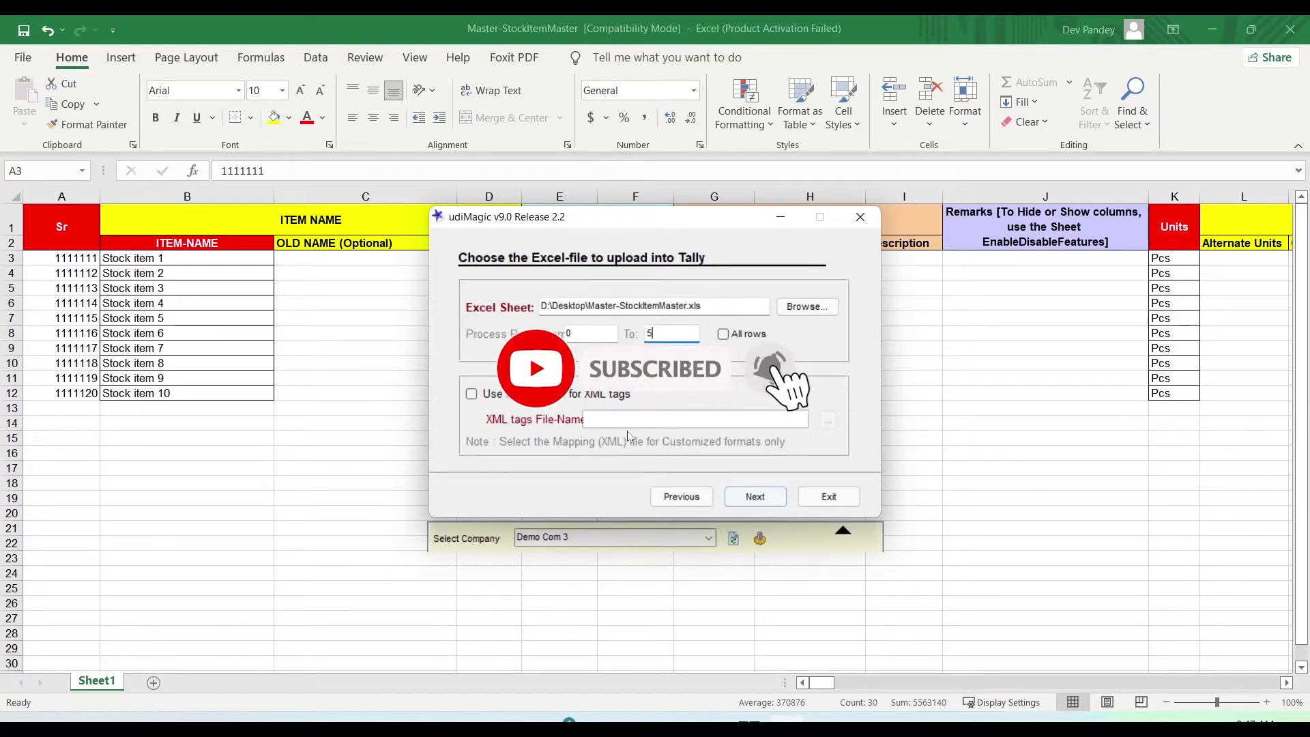
Run the import of the selected rows into Tally and close the completion message.
click(755, 496)
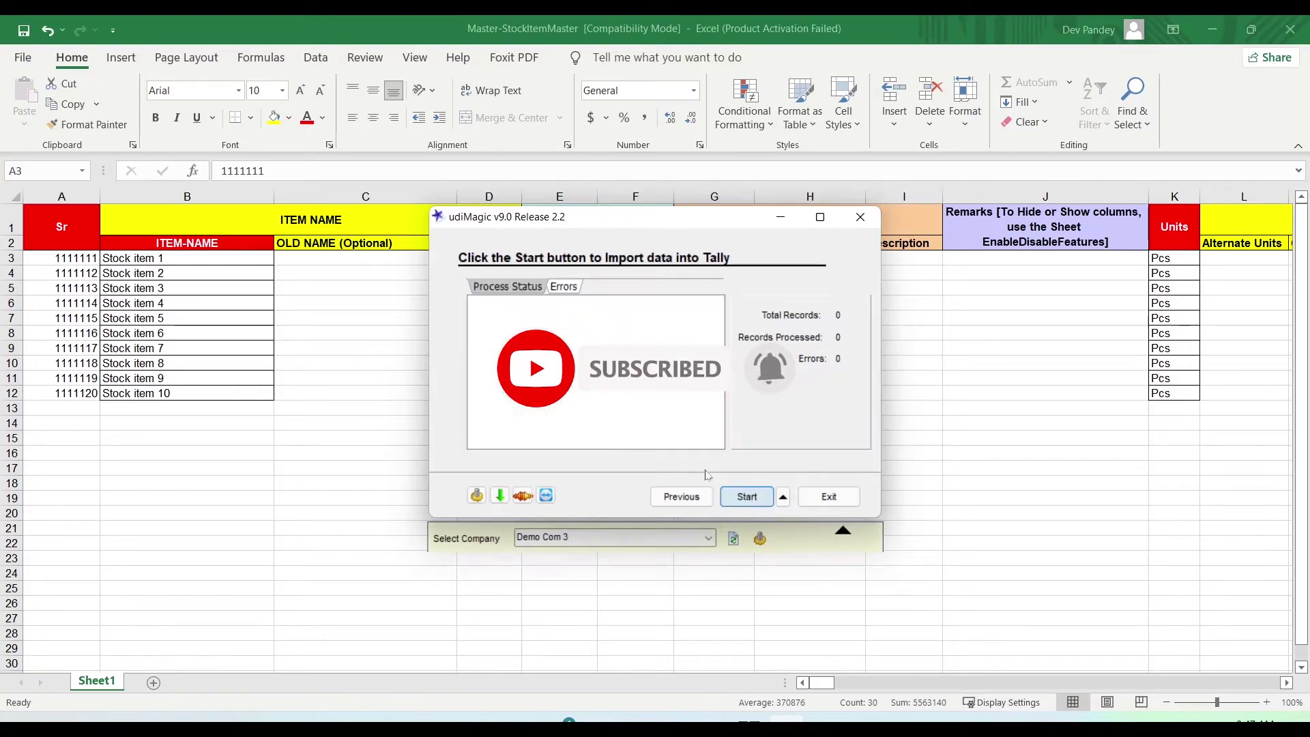
click(748, 498)
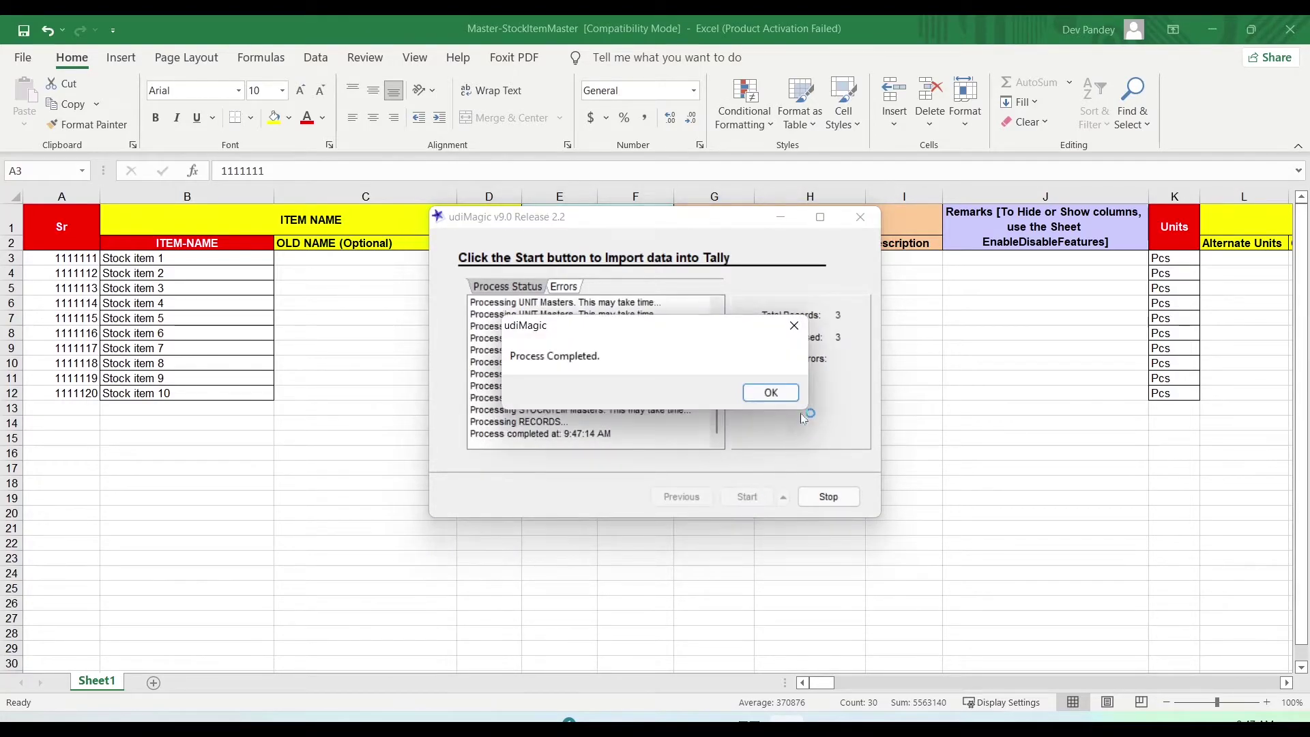
click(786, 398)
Switch to Tally.ERP 9 and view the list of single stock items under Inventory Info. to check the import.
click(750, 719)
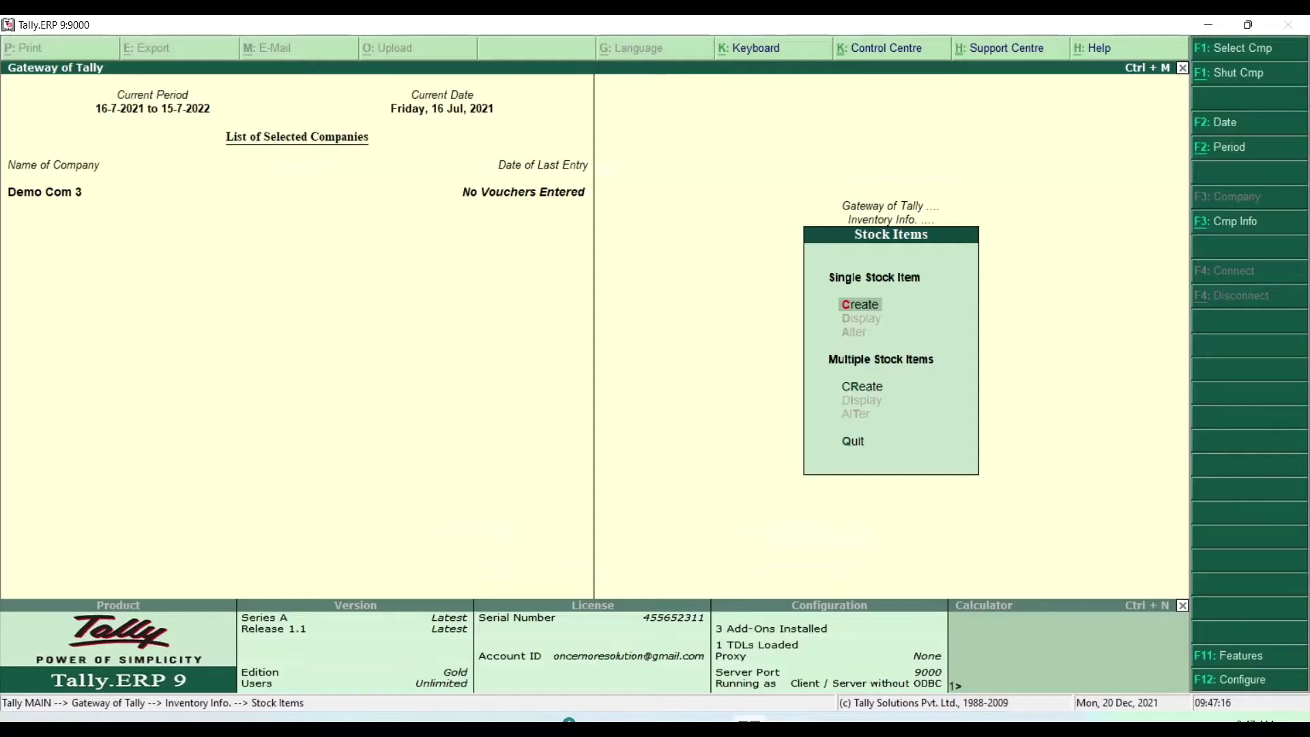
key(Escape)
key(Escape)
key(Return)
key(Escape)
key(Down)
key(Return)
key(Down)
key(Return)
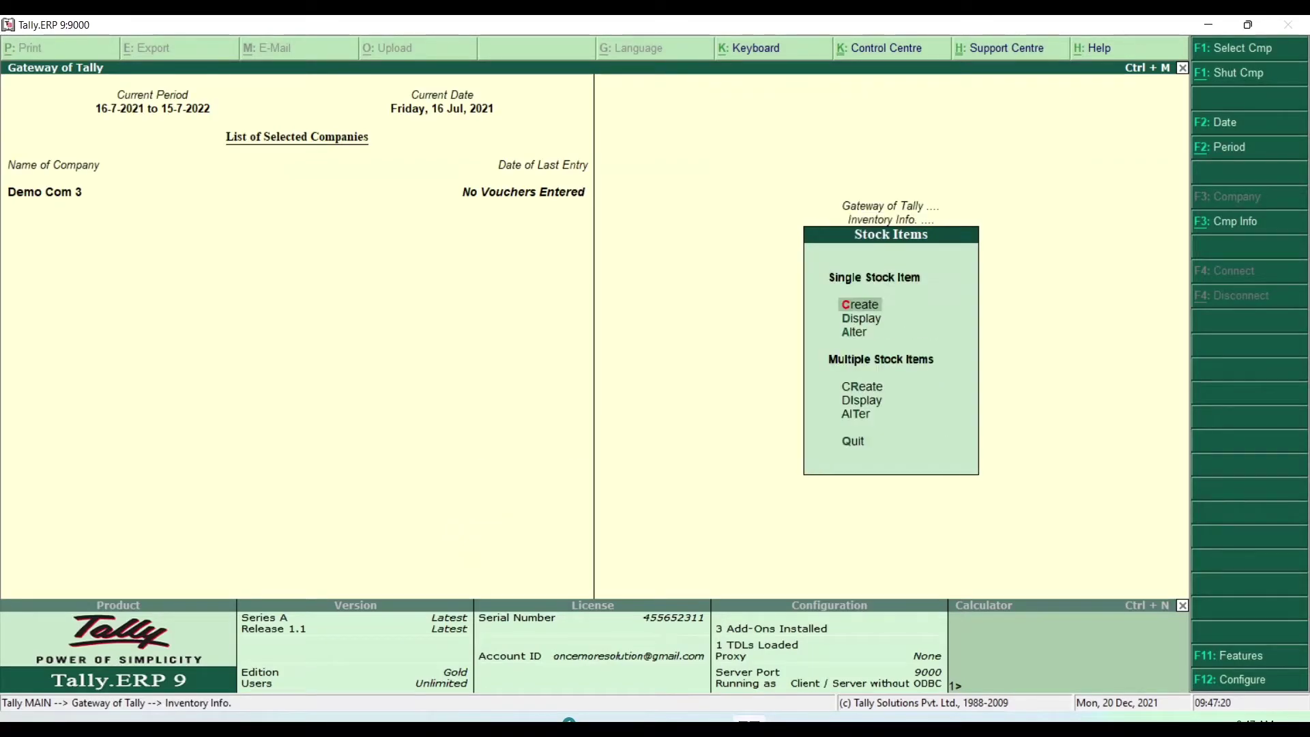
key(Down)
key(Return)
key(Down)
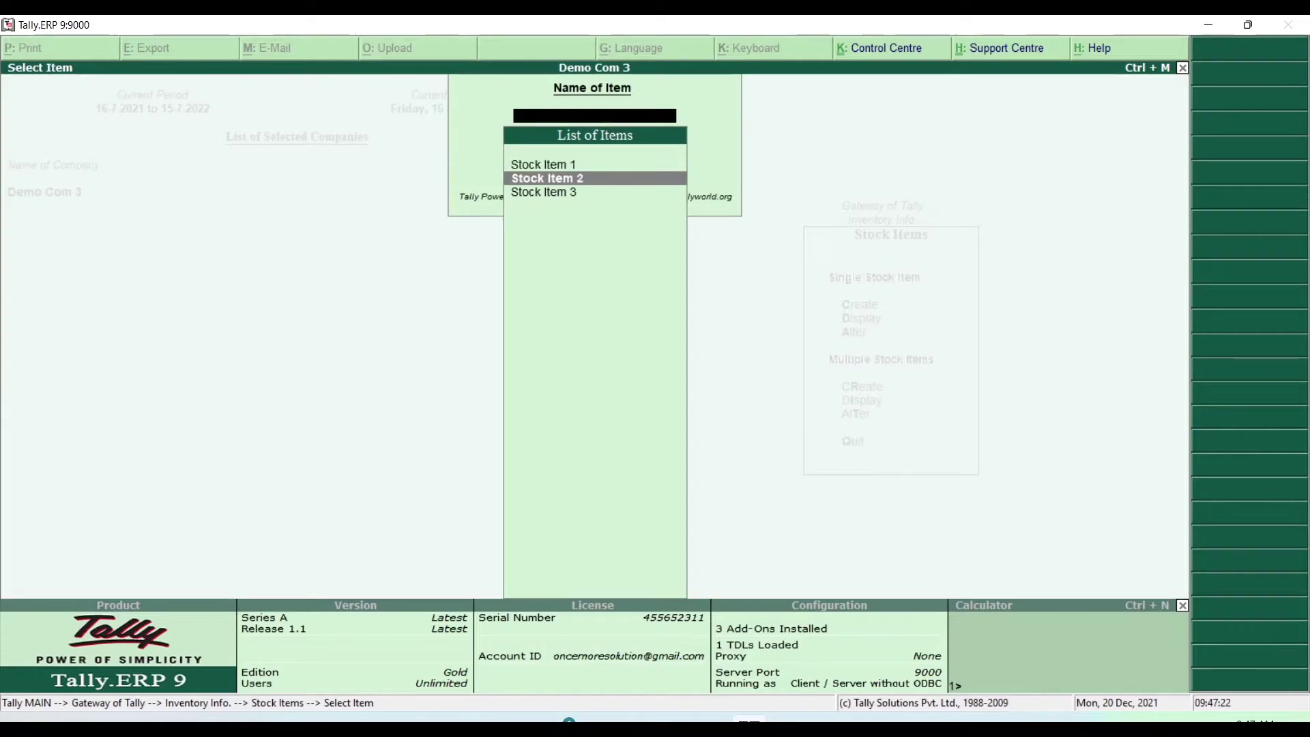
key(Escape)
Return to the file selection page in udiMagic and set the rows to process from 6 to 10.
click(790, 723)
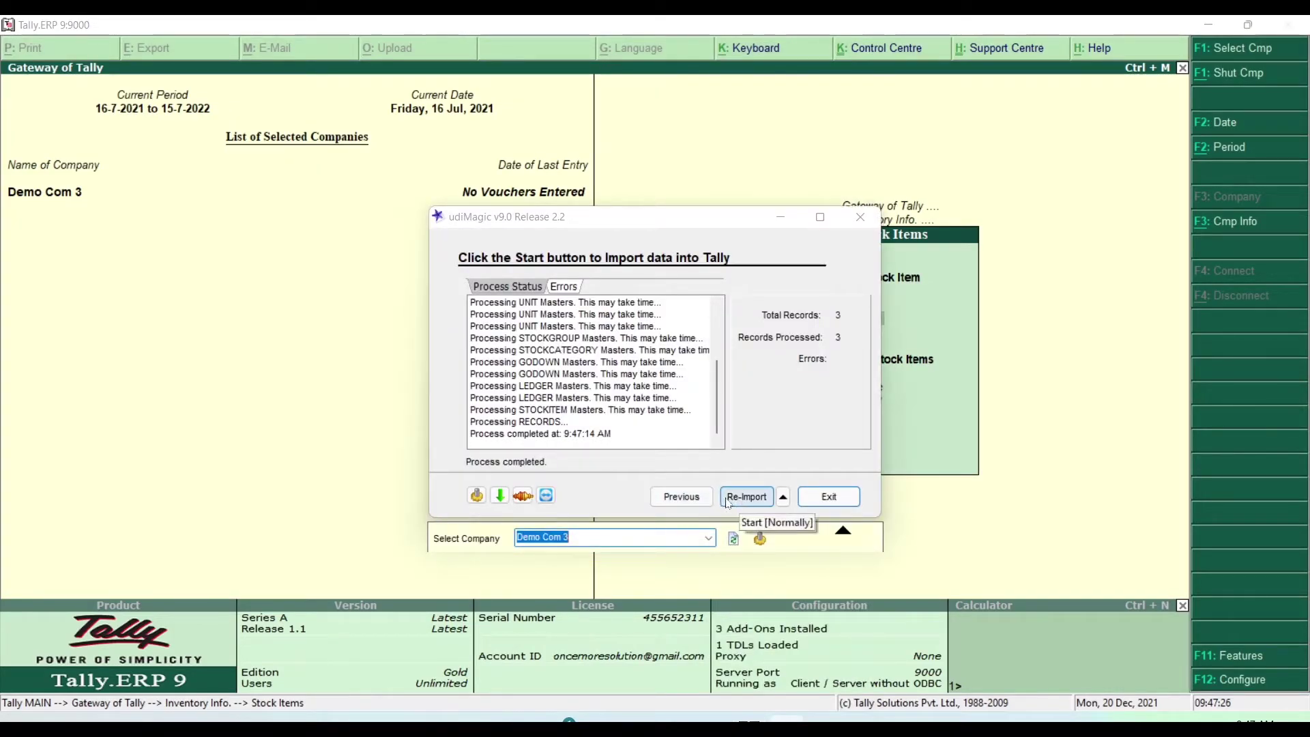
click(682, 498)
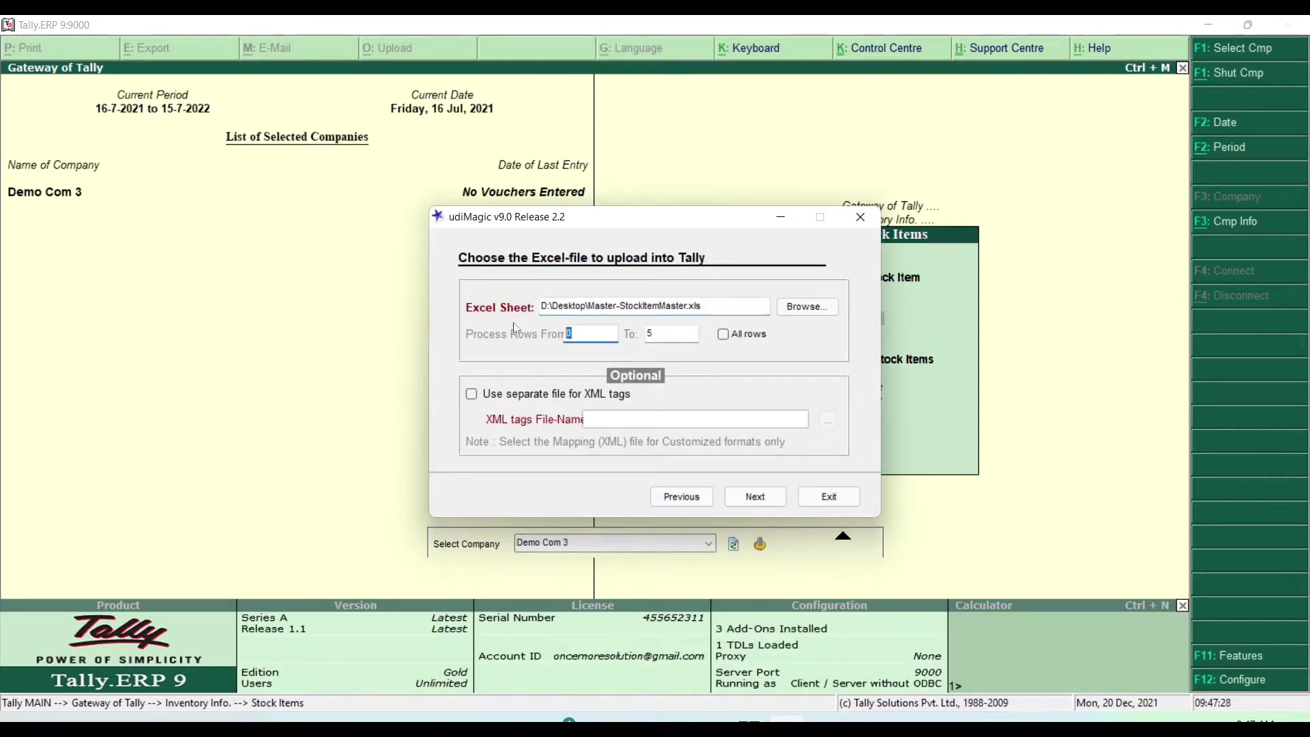
text(6)
key(Tab)
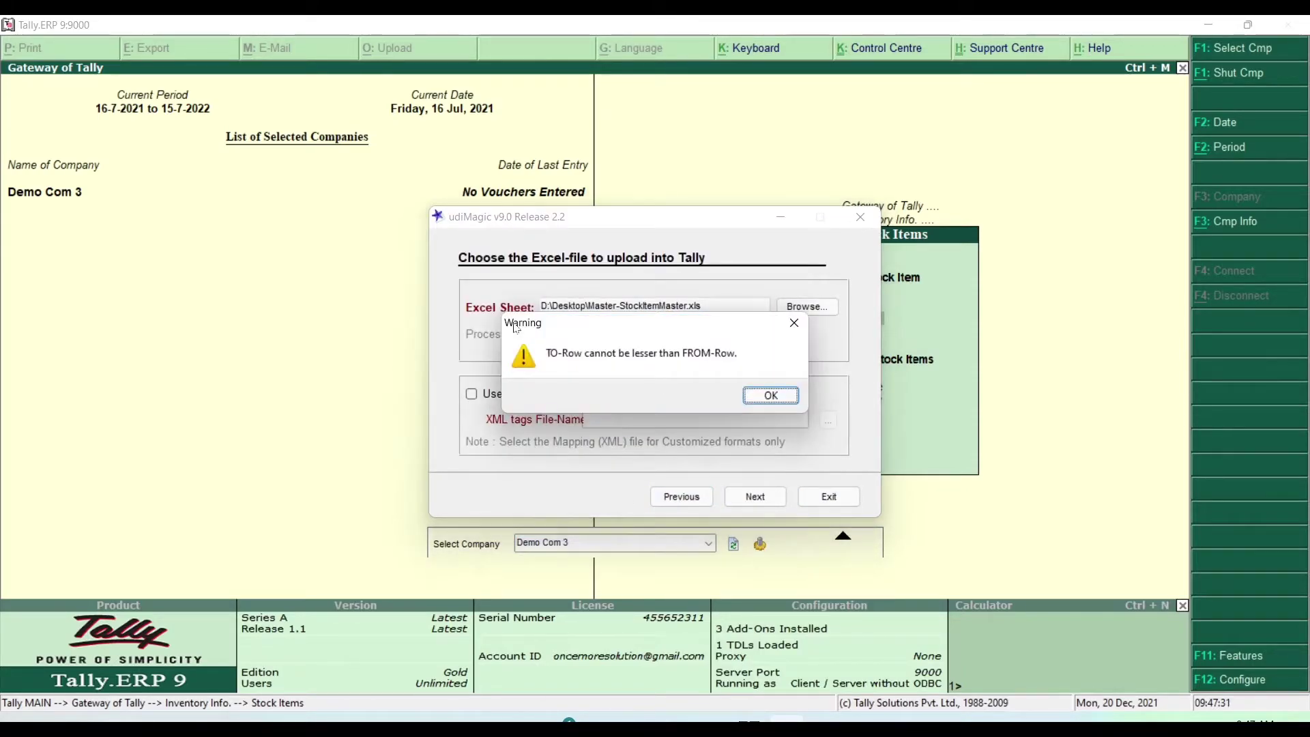
click(771, 395)
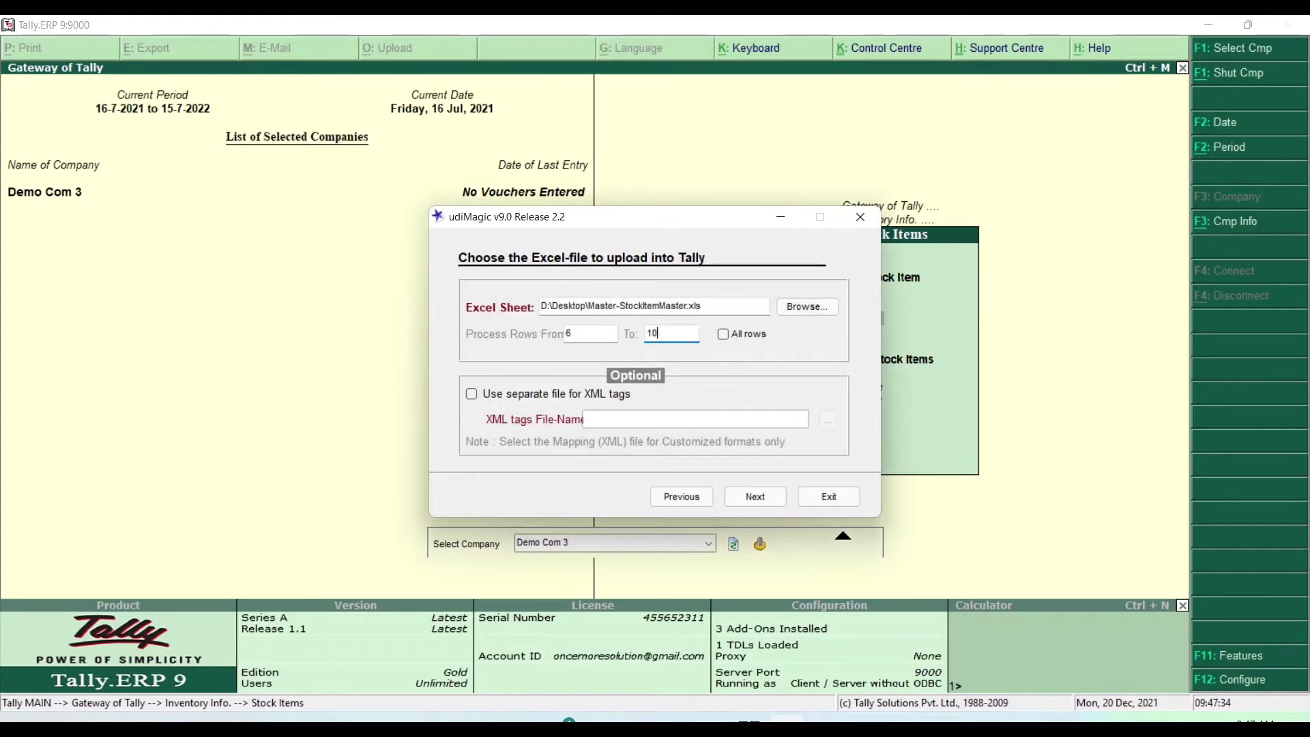
Import rows 6 to 10 of the Master-StockItemMaster sheet into Tally and close the completion message.
click(756, 498)
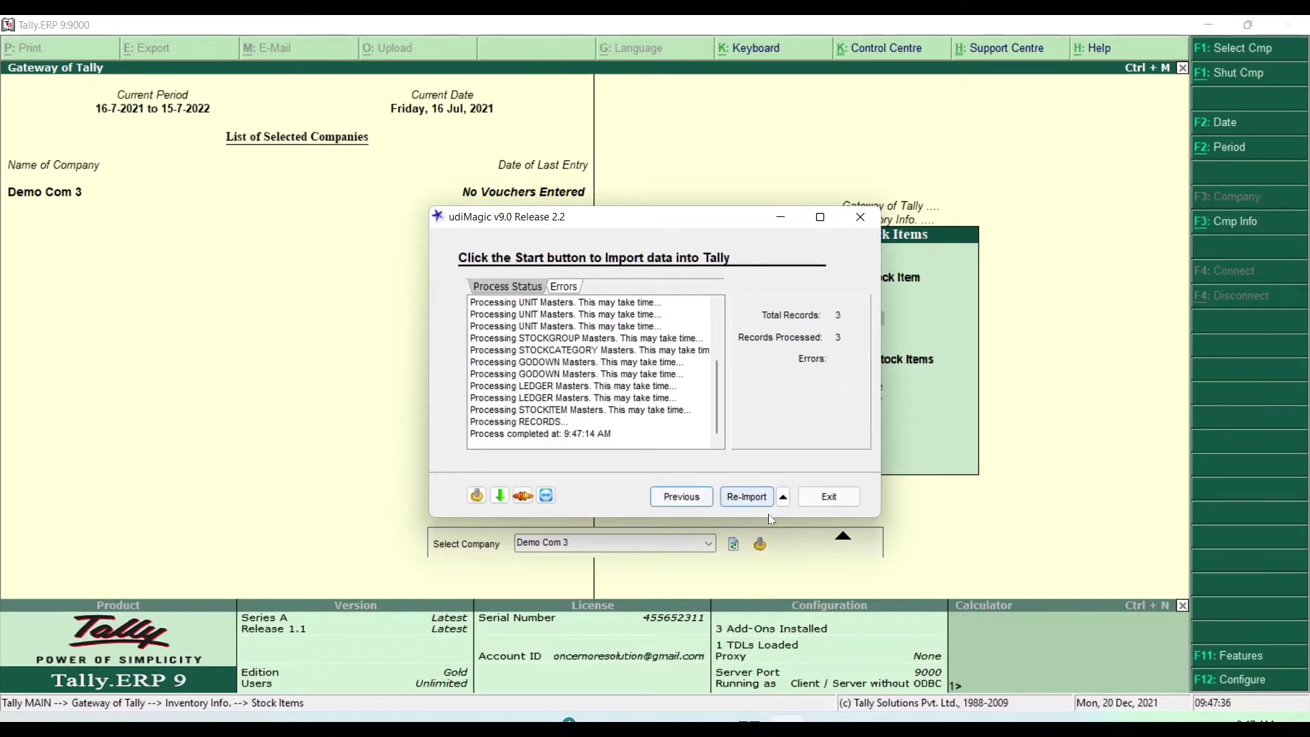
click(759, 498)
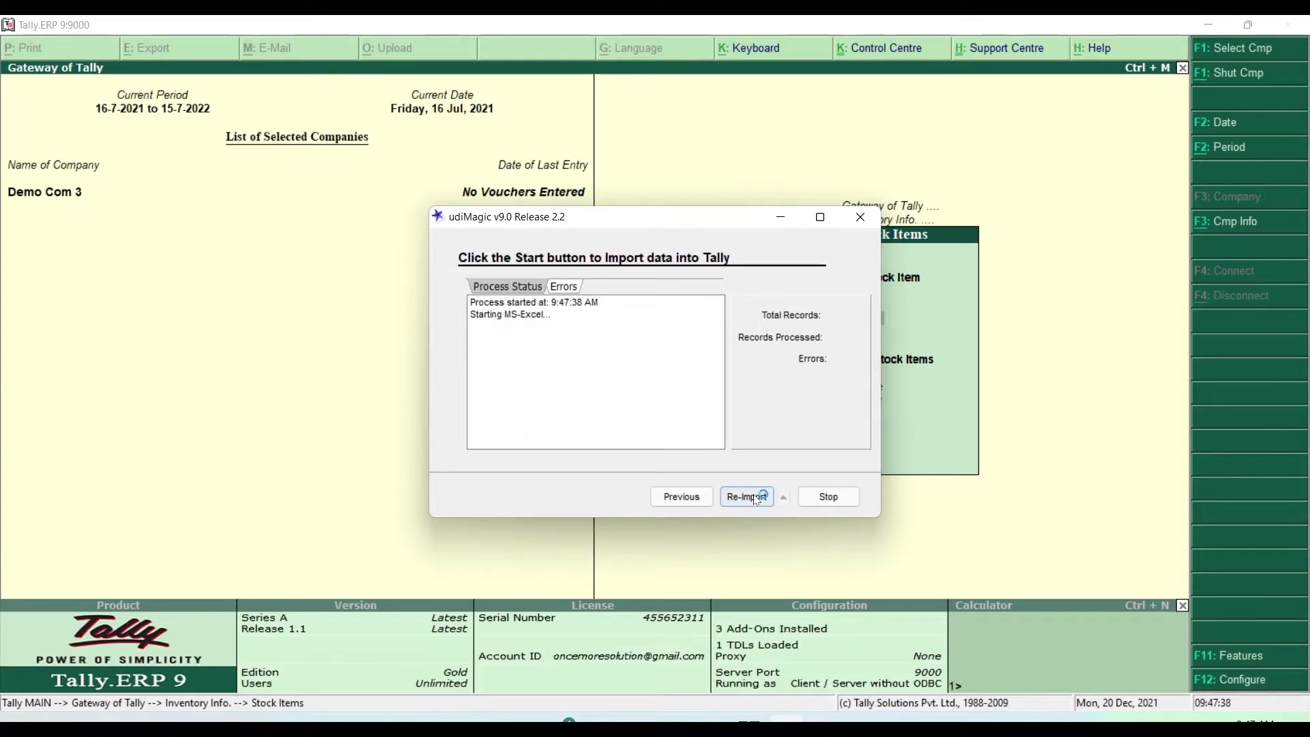
click(770, 389)
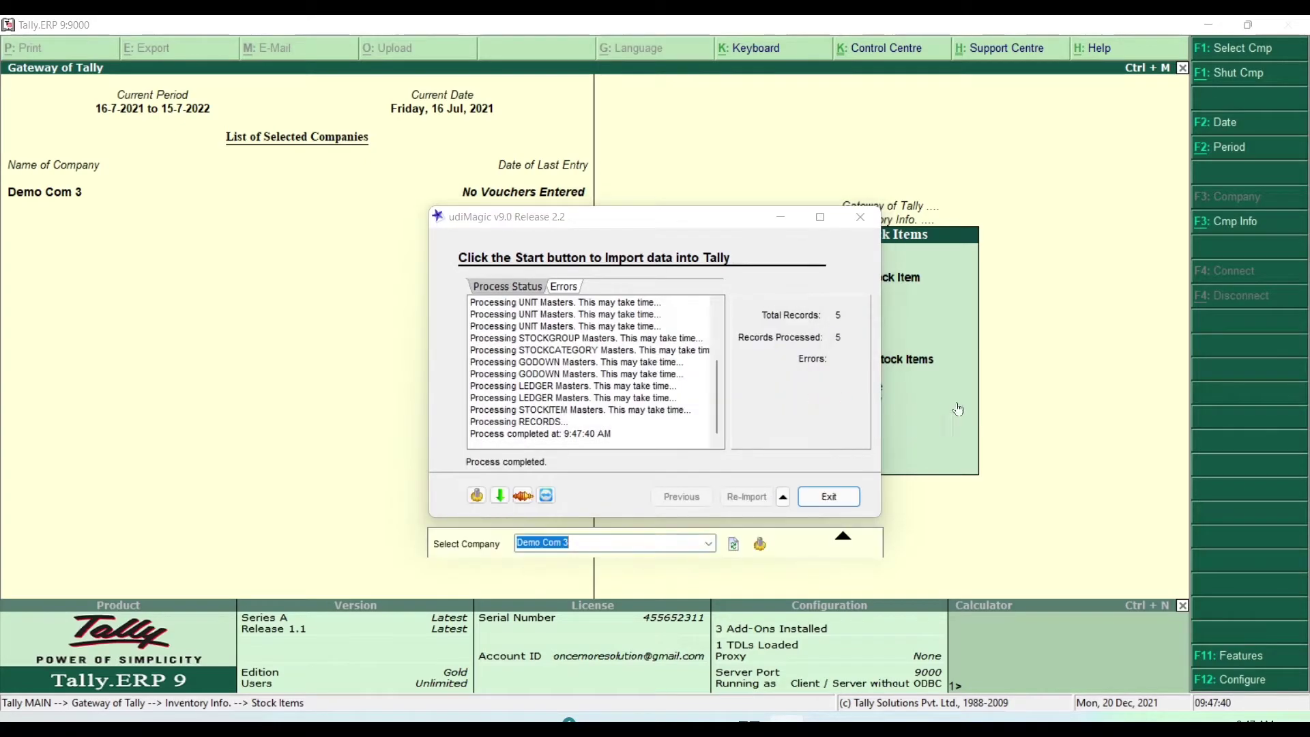
Switch to Tally.ERP 9 and review the list of single stock items under Inventory Info. for the second import batch.
click(935, 410)
key(Escape)
key(Escape)
key(Down)
key(Return)
key(Down)
key(Return)
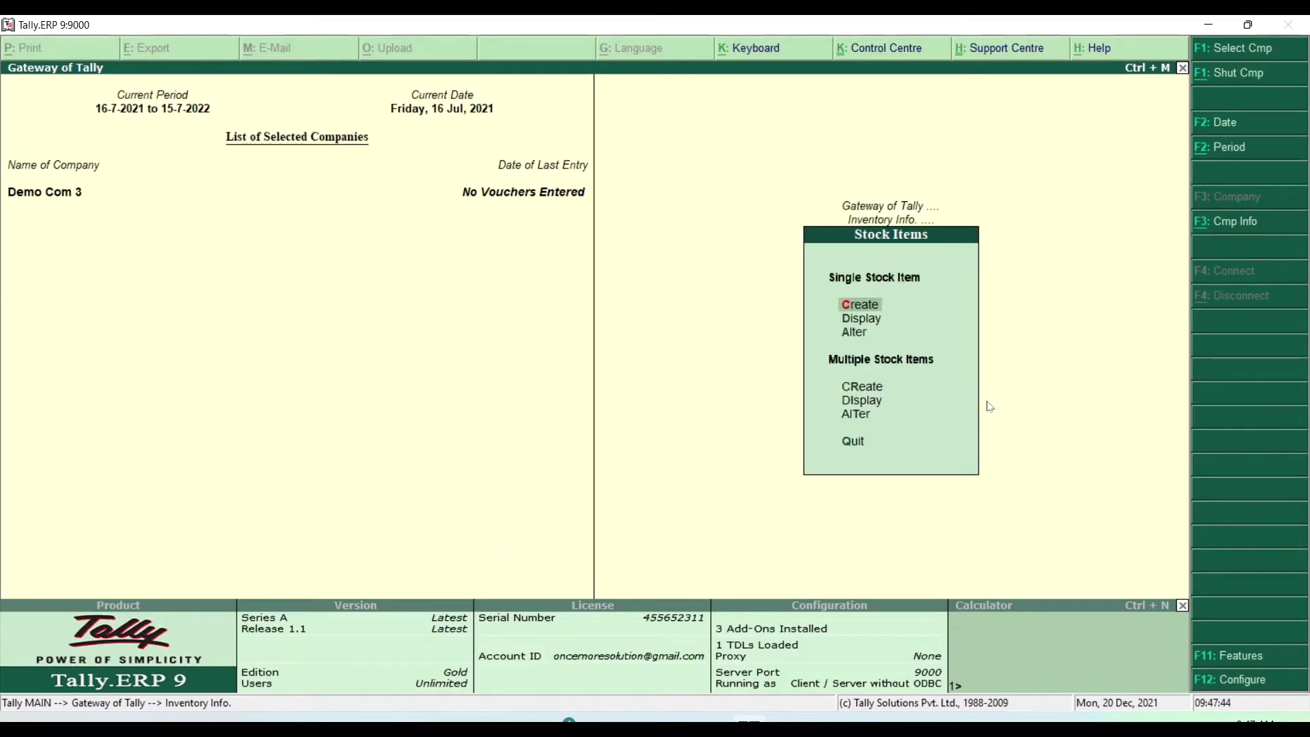
key(Down)
key(Down)
key(Down)
key(Up)
key(Up)
key(Return)
key(Down)
key(Down)
key(Down)
key(Down)
key(Down)
key(Down)
key(Down)
Switch back to the file selection page in udiMagic and set the rows to process from 11 to 15.
mouse_move(859, 687)
click(791, 635)
click(683, 505)
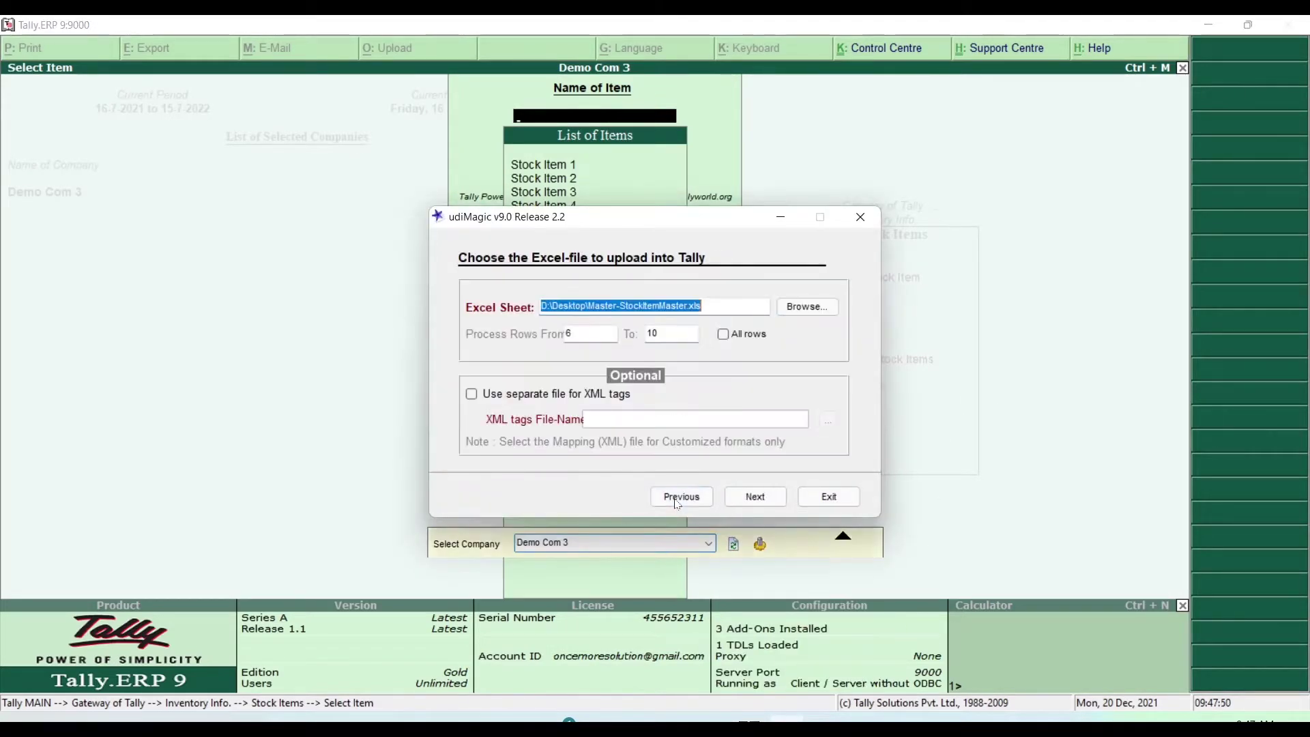
key(Tab)
text(11)
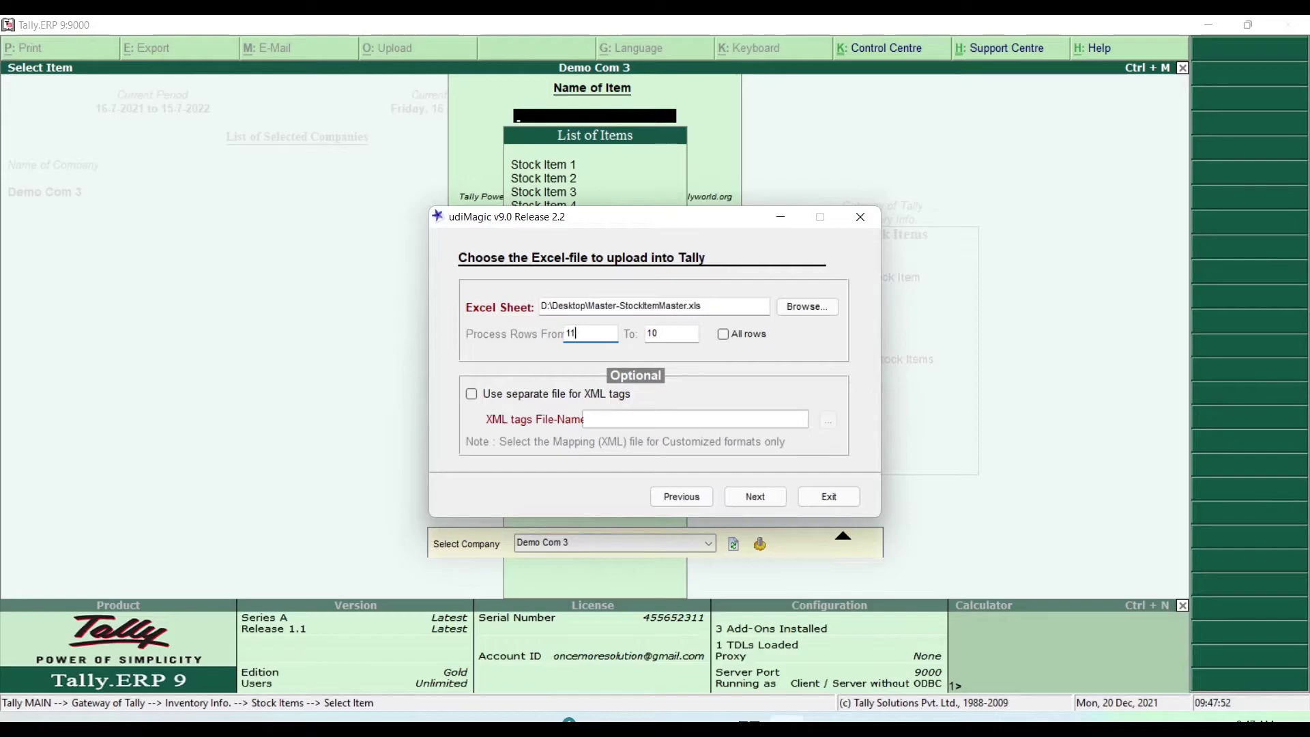
click(668, 330)
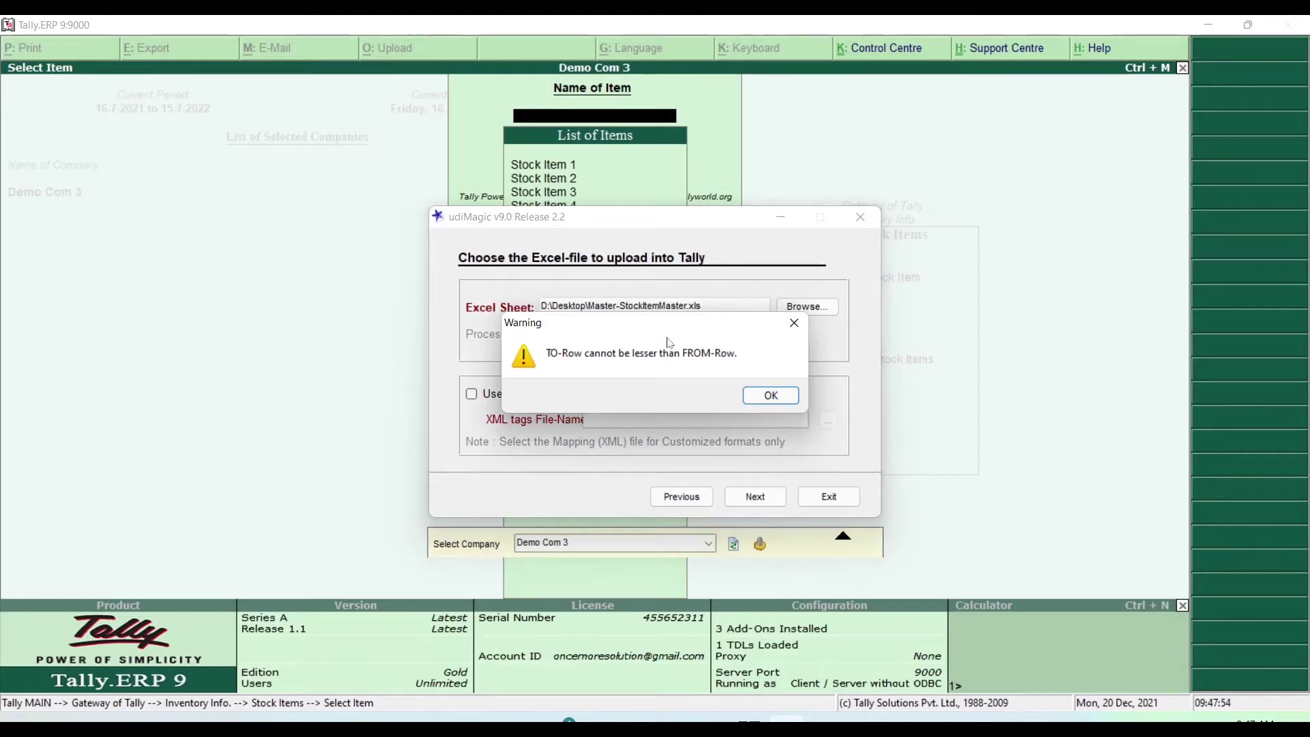
click(772, 395)
text(5)
Import rows 11 to 15 into Tally and close the completion message.
click(750, 502)
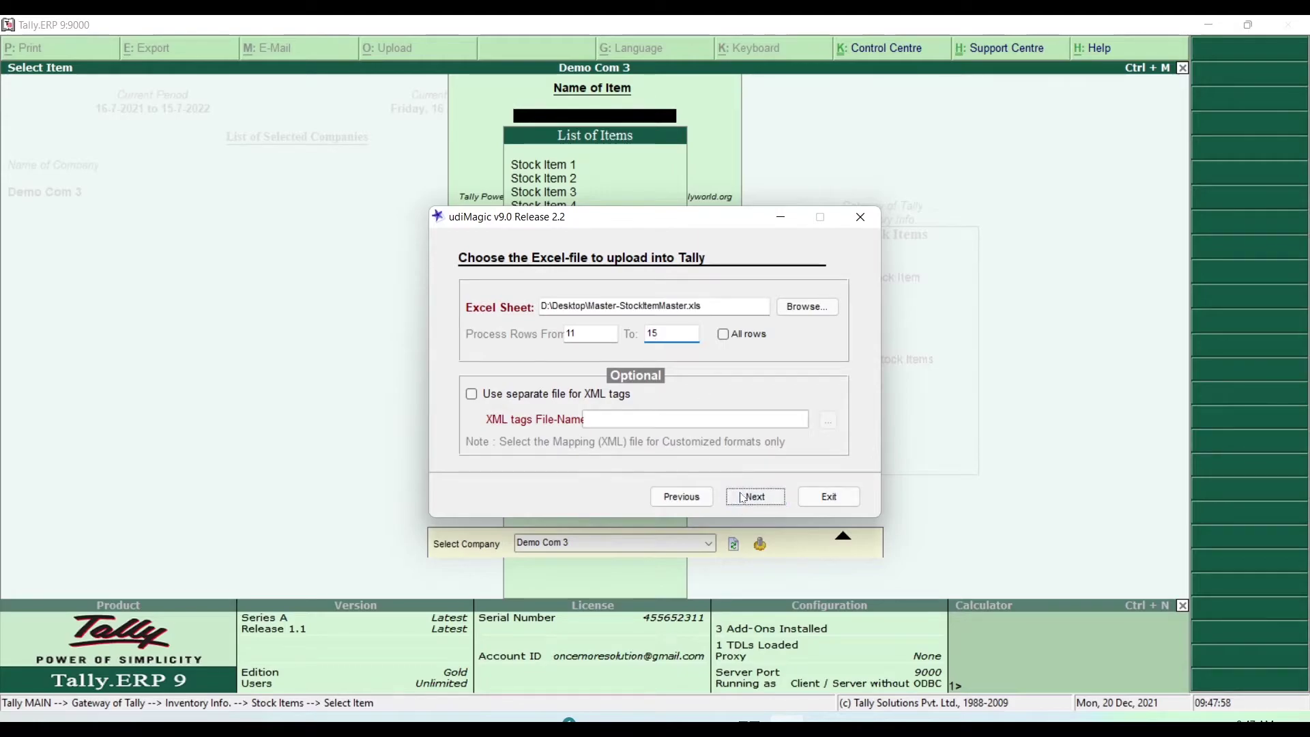
click(750, 502)
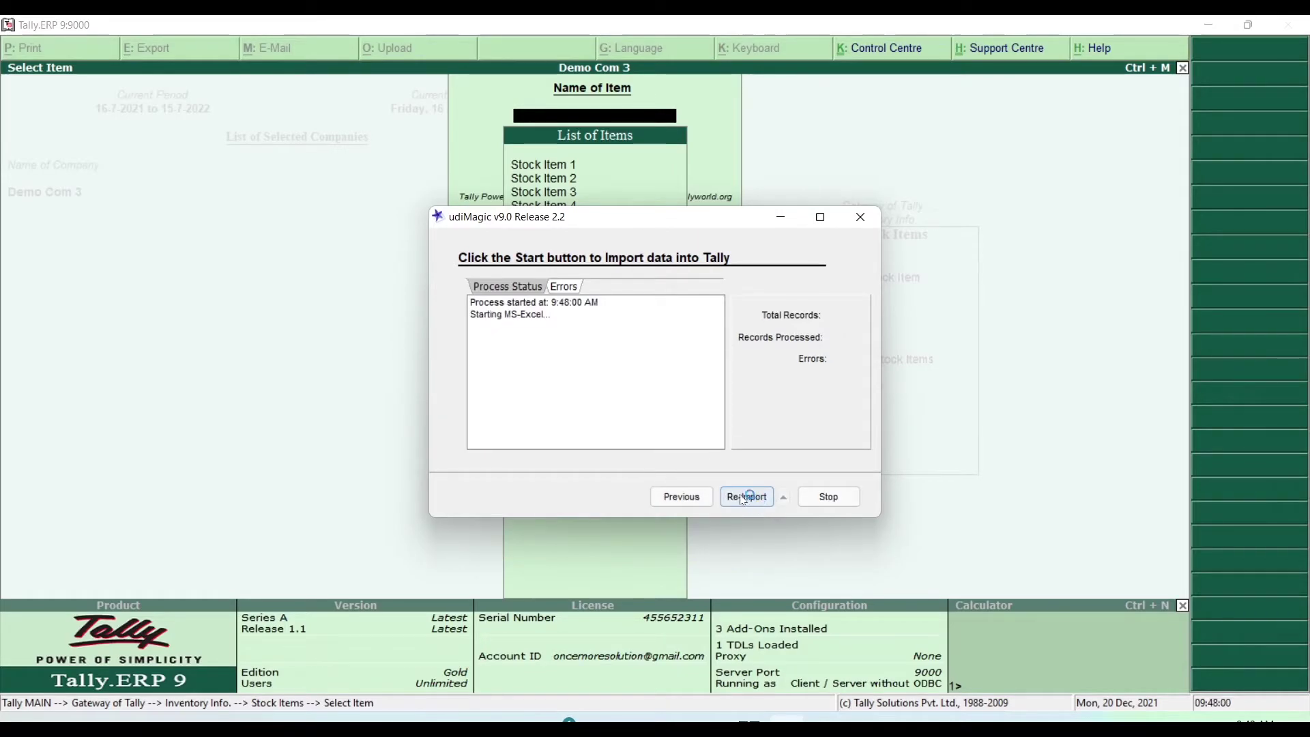
click(773, 393)
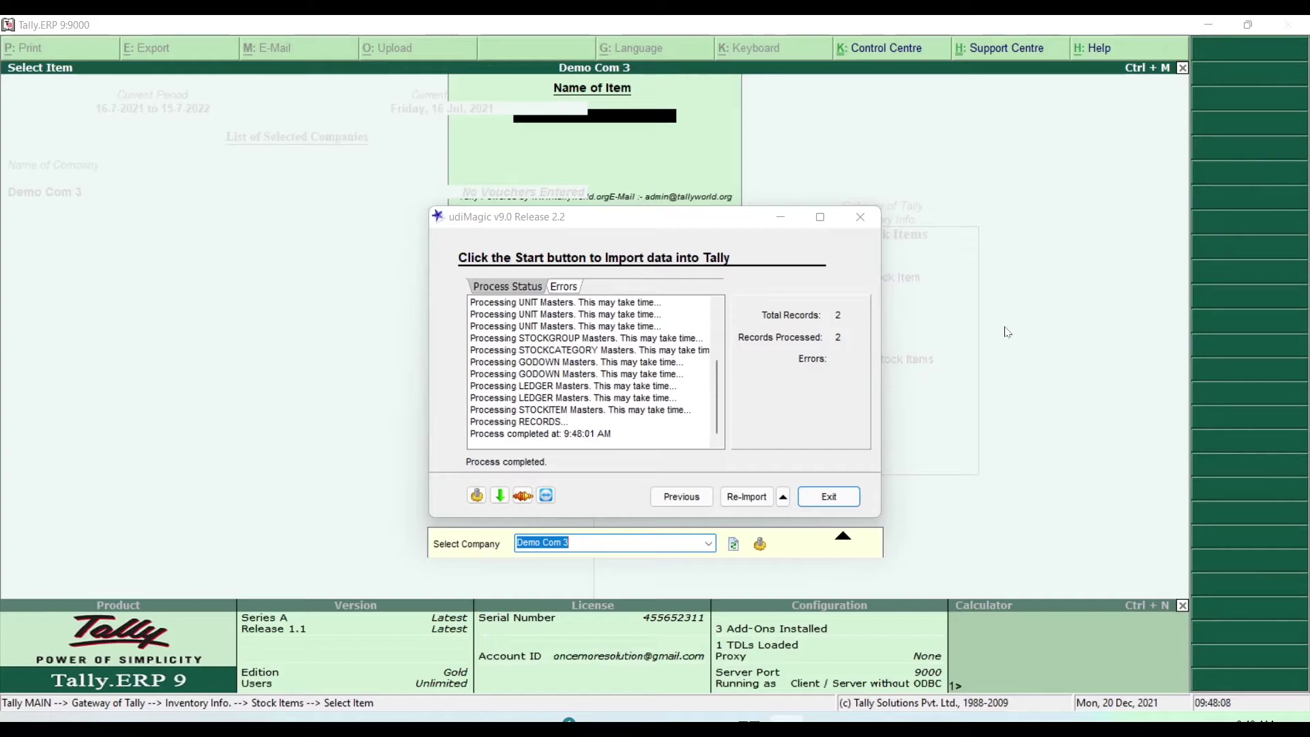
Minimize udiMagic and return to the Gateway of Tally main menu in Tally.ERP 9.
click(746, 718)
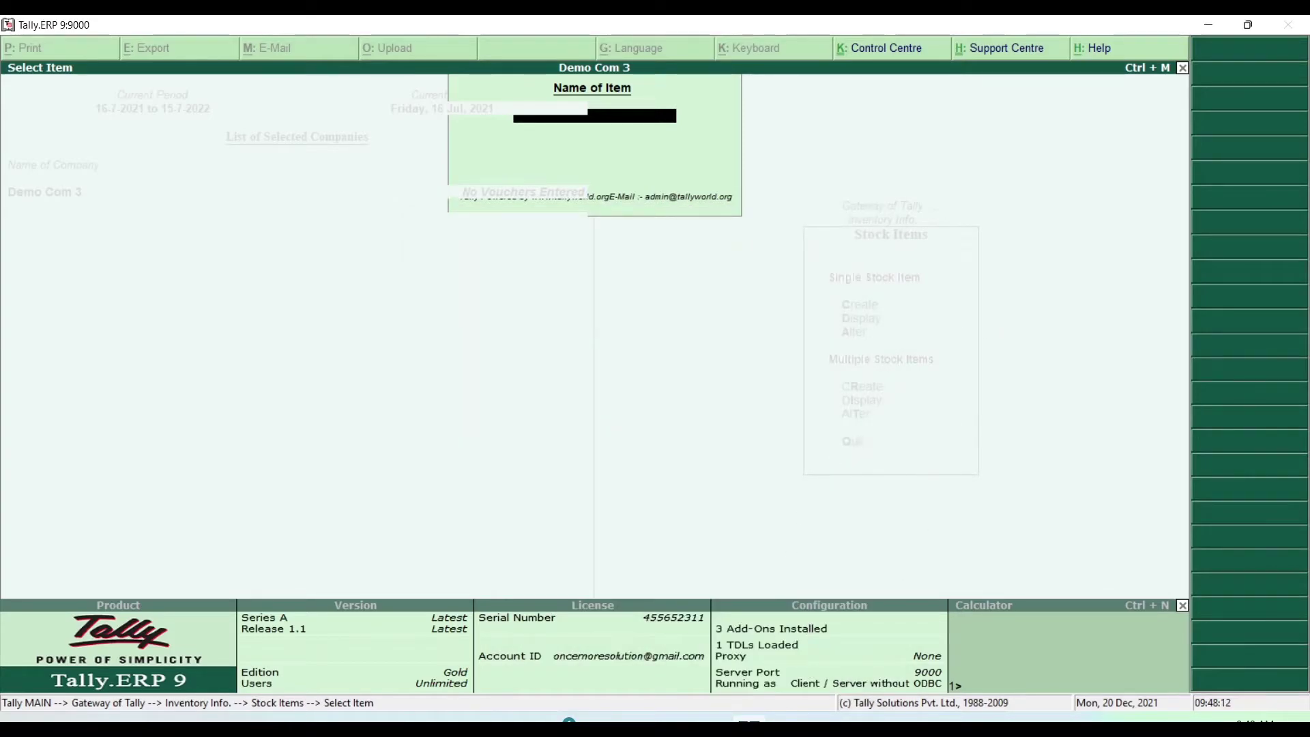
click(748, 718)
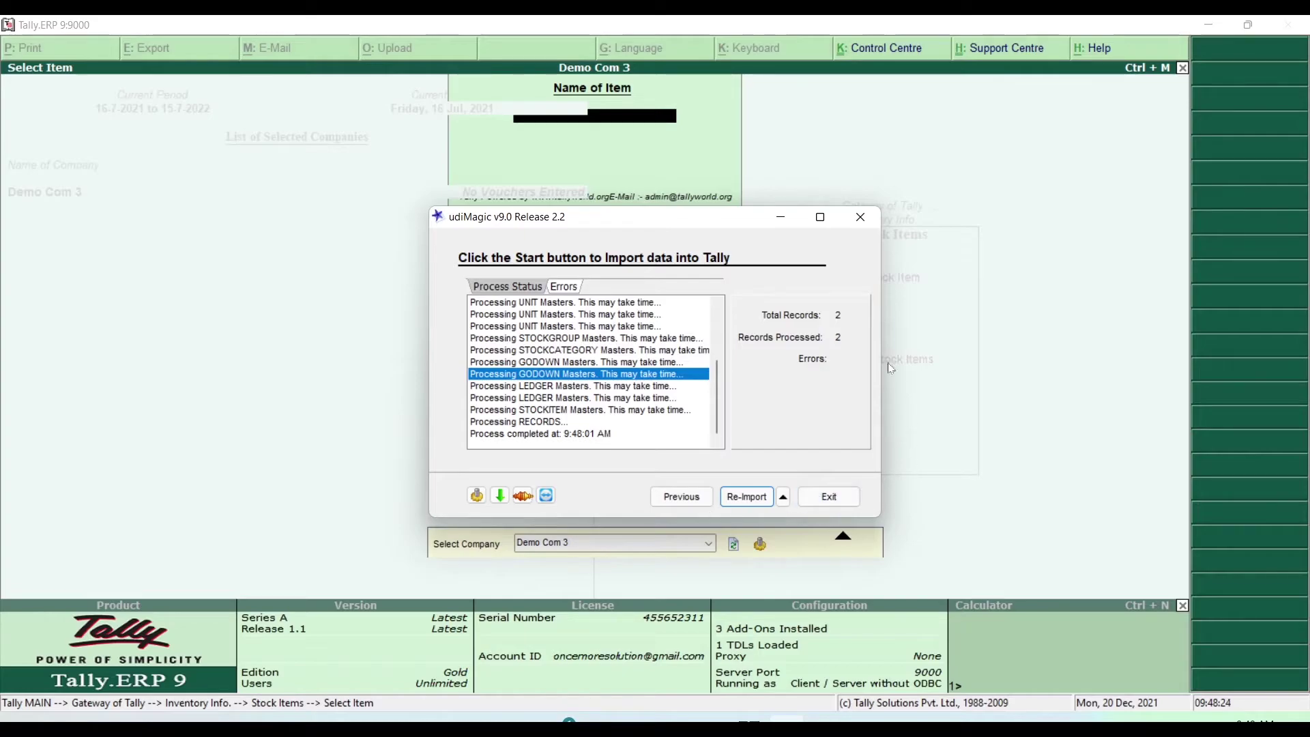
click(780, 217)
key(Escape)
key(Escape)
key(Escape)
key(Escape)
key(Escape)
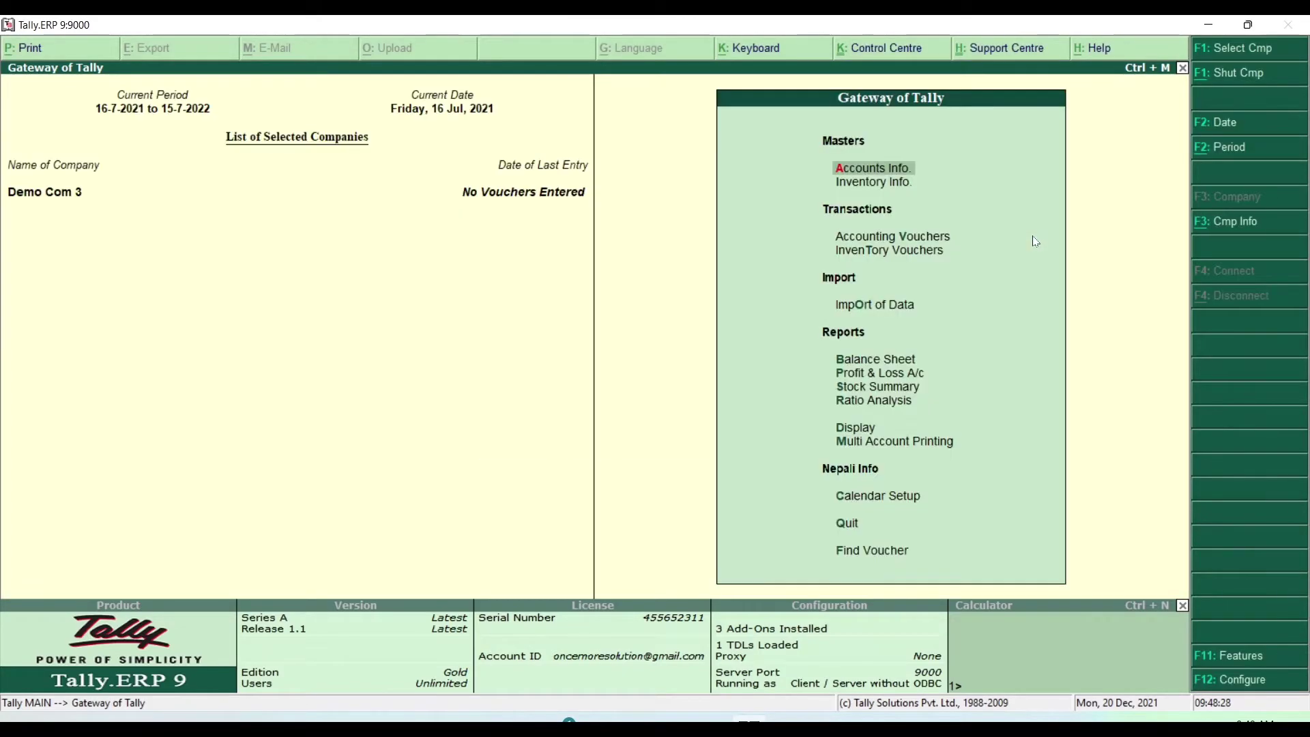
Display the single stock item Stock Item 1 under Inventory Info. to check its unit and opening balance.
key(Down)
key(Up)
key(Return)
key(Escape)
key(Down)
key(Return)
key(Down)
key(Return)
key(Down)
key(Down)
key(Up)
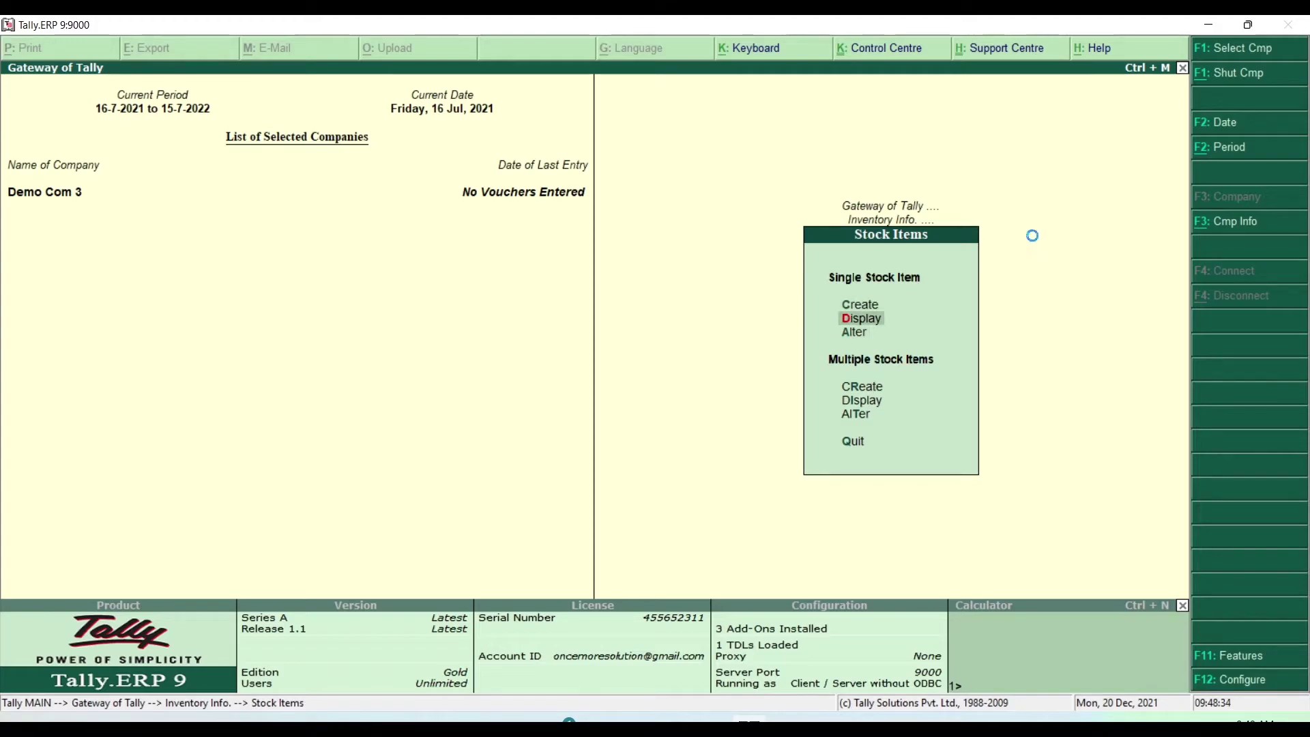
key(Return)
key(Return)
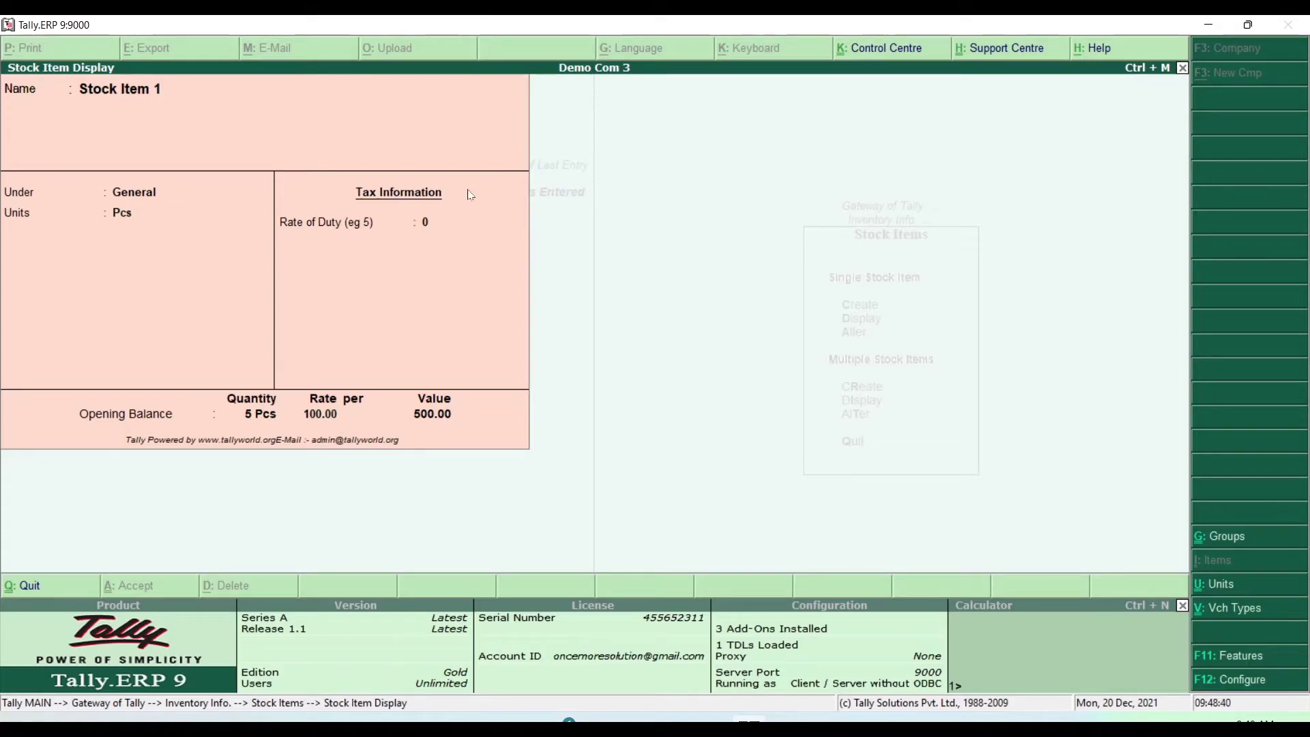
Go back to the list of items and display Stock Item 8 to check its opening balance.
key(Escape)
key(Down)
key(Down)
key(Down)
key(Down)
key(Down)
key(Down)
key(Down)
key(Down)
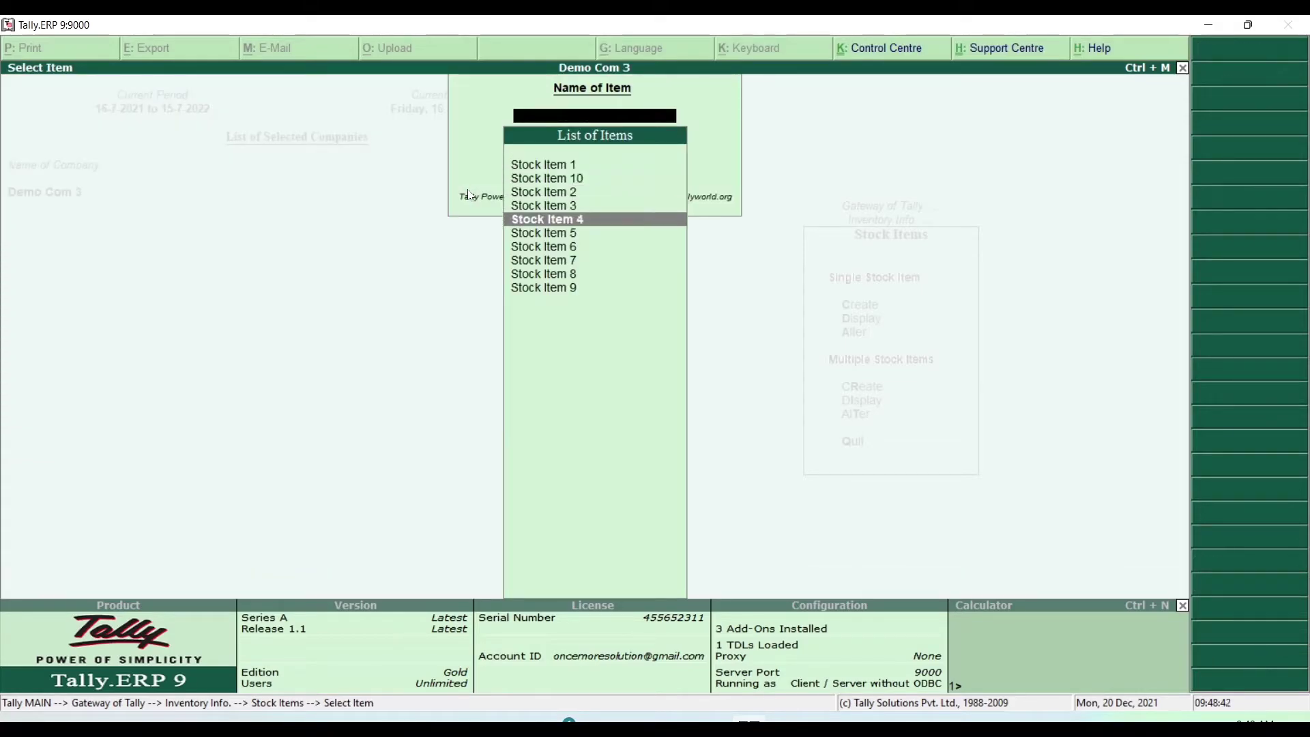
key(Return)
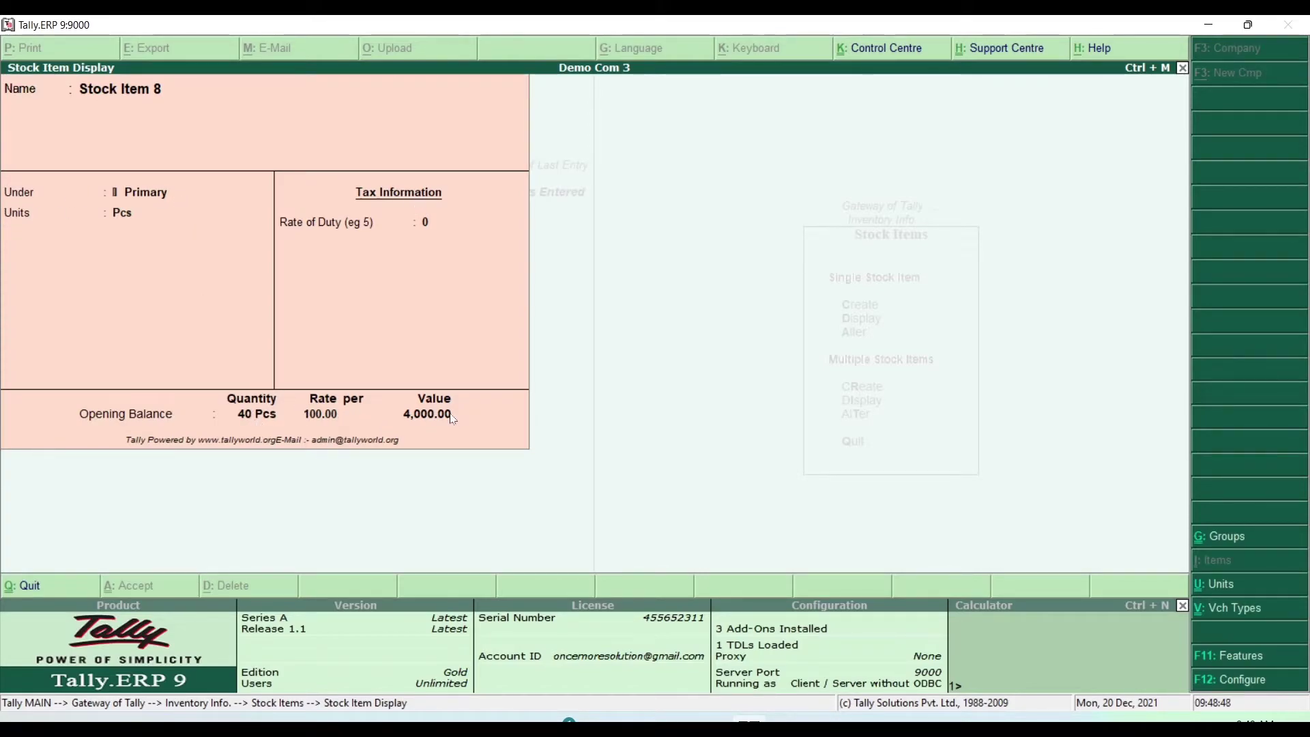
Leave the stock item display, return to the Gateway of Tally and minimize the Tally.ERP 9 window.
key(Escape)
key(Escape)
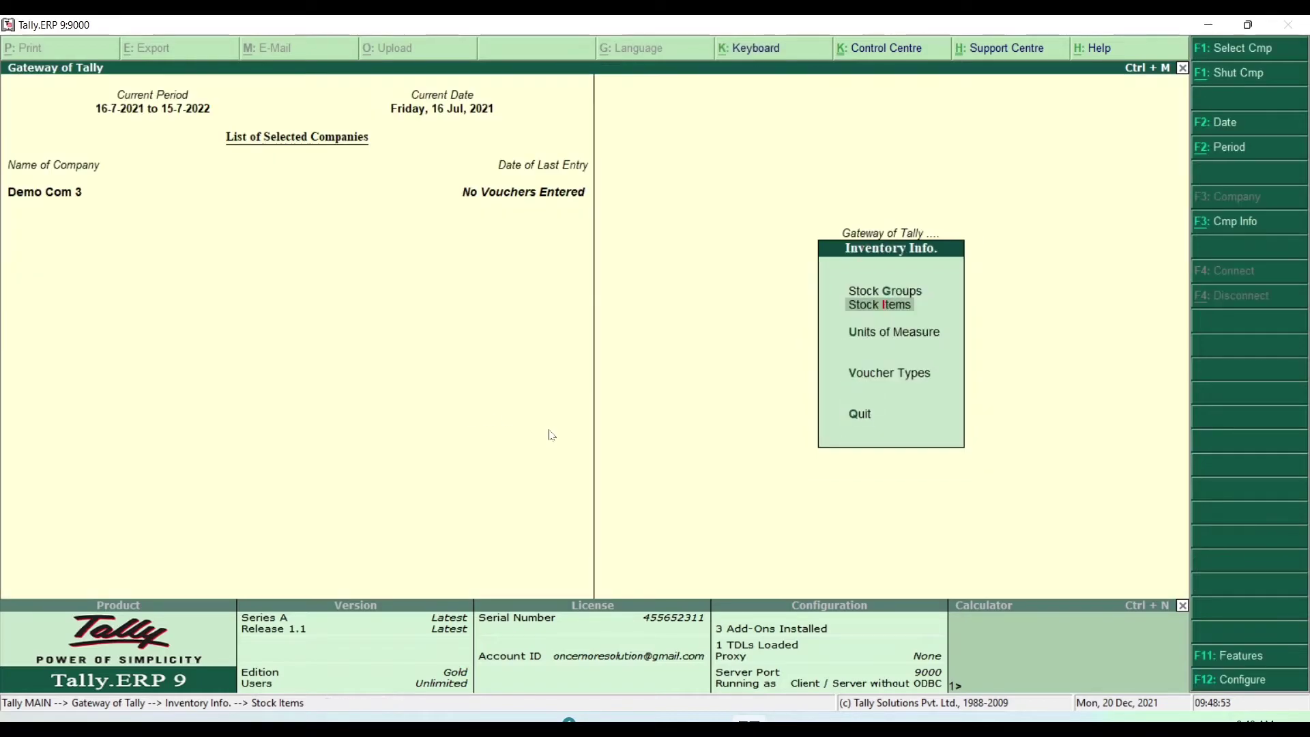
key(Escape)
key(Up)
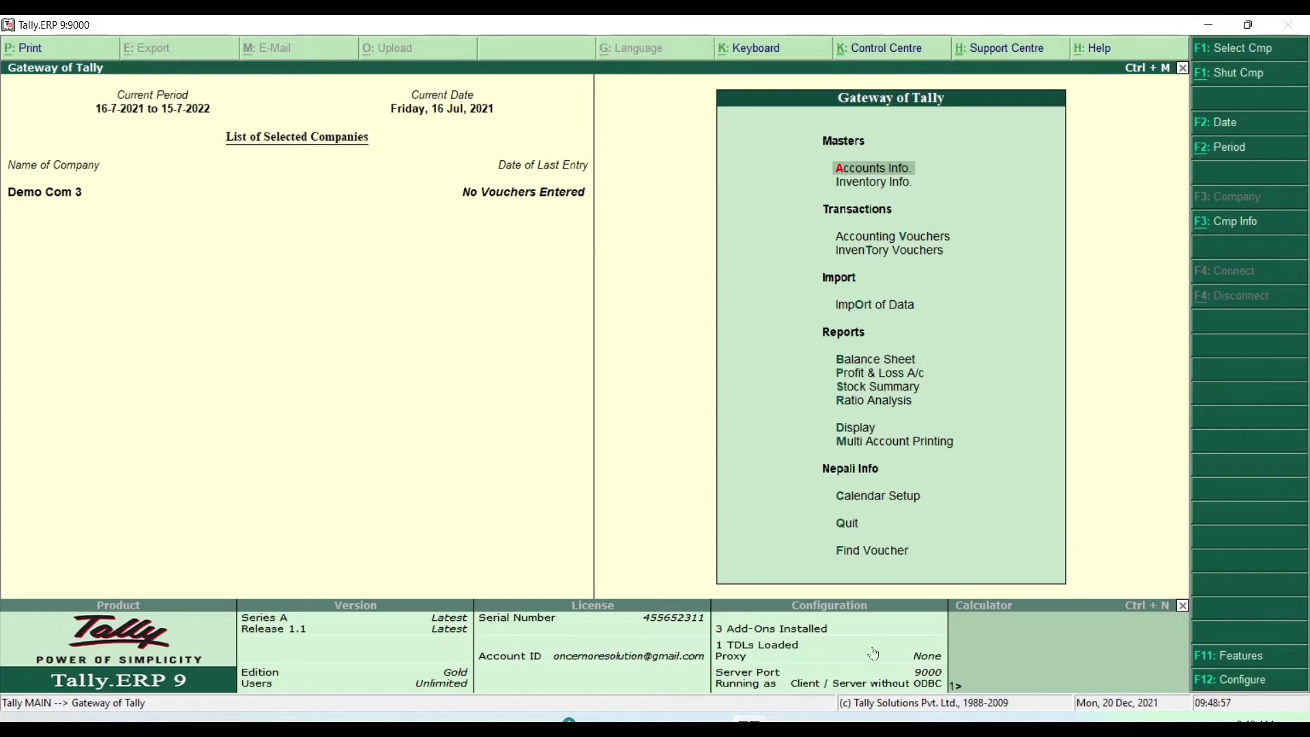
click(1210, 30)
Examine the Sr column header and its comment in cell A1 of the Master-StockItemMaster sheet.
click(581, 425)
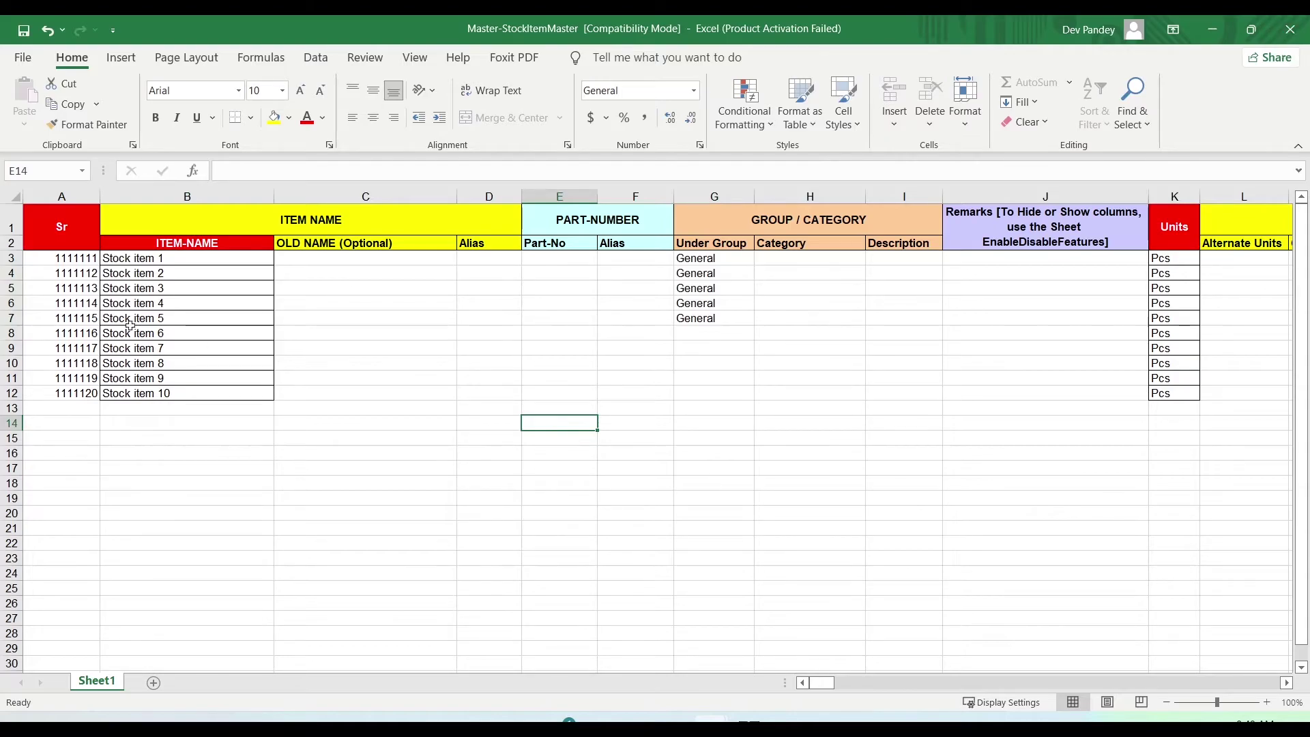
click(45, 228)
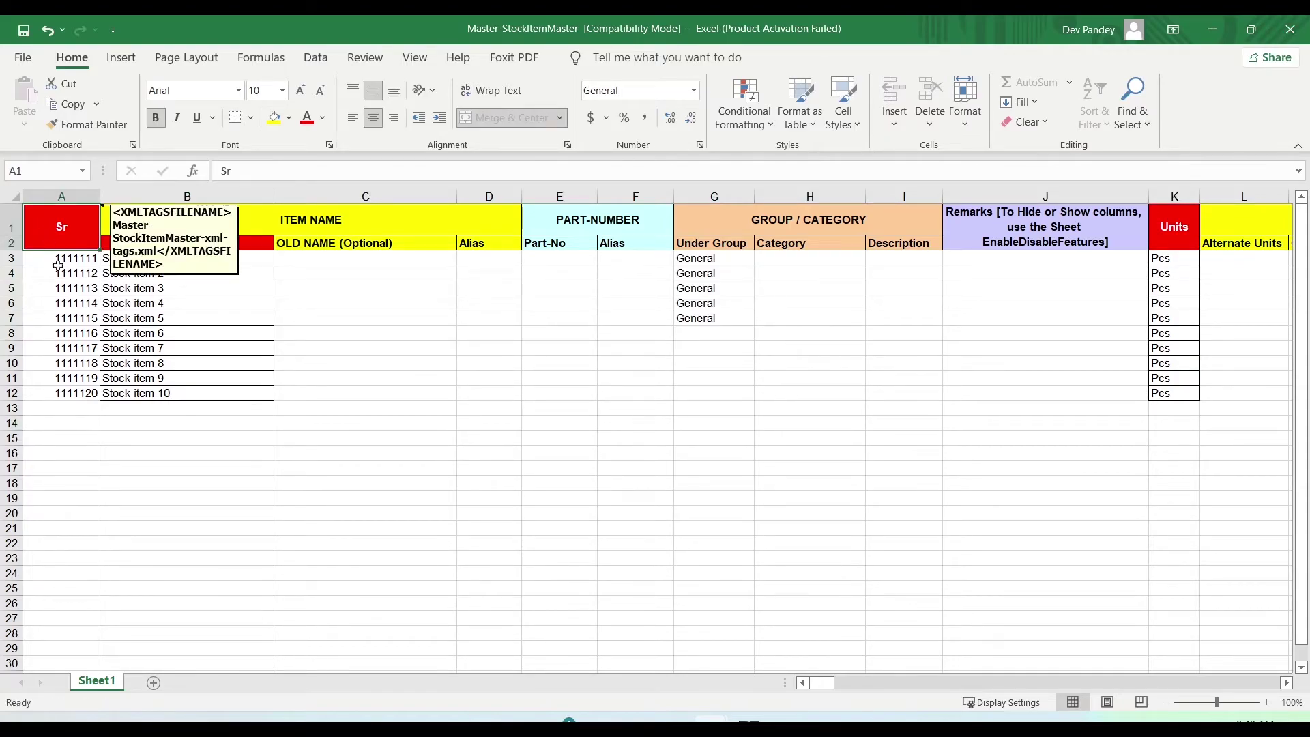
drag(95, 449, 95, 440)
click(61, 229)
click(810, 437)
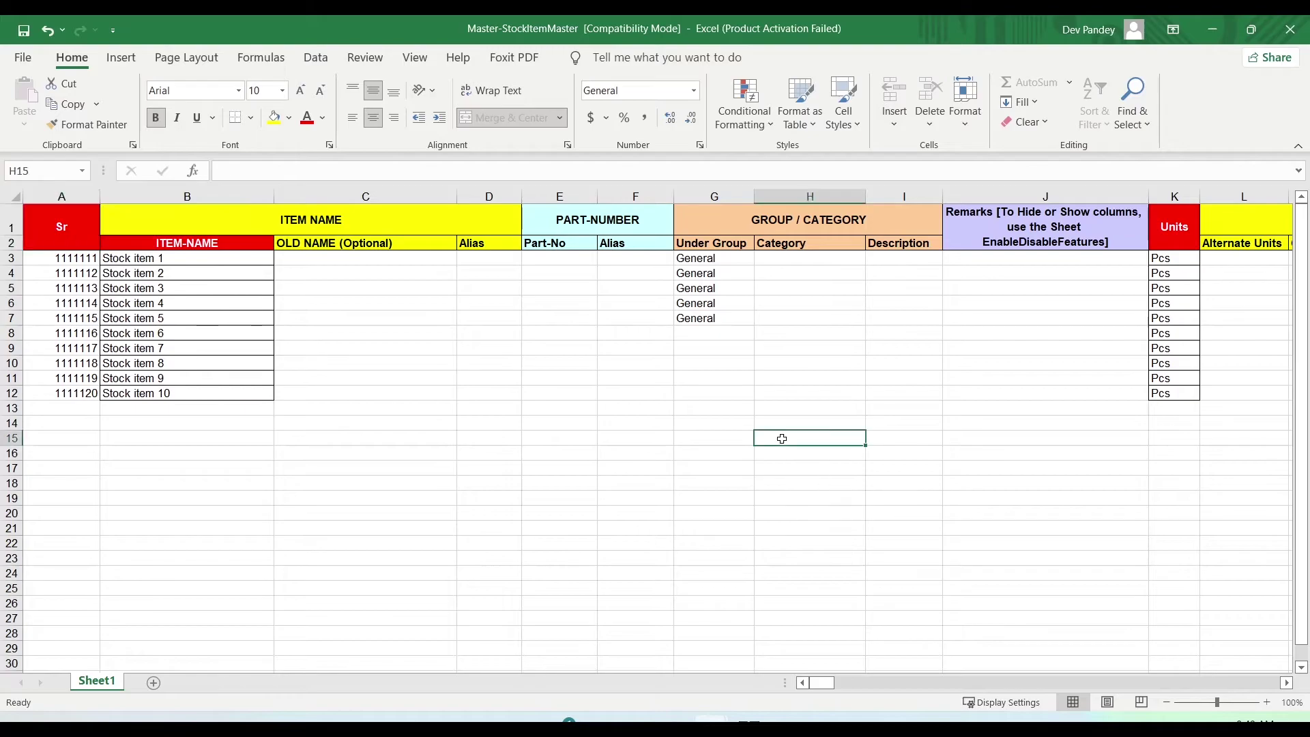
Close the Master-StockItemMaster workbook and minimize the New Microsoft Excel Worksheet to show the desktop.
click(1286, 39)
click(785, 344)
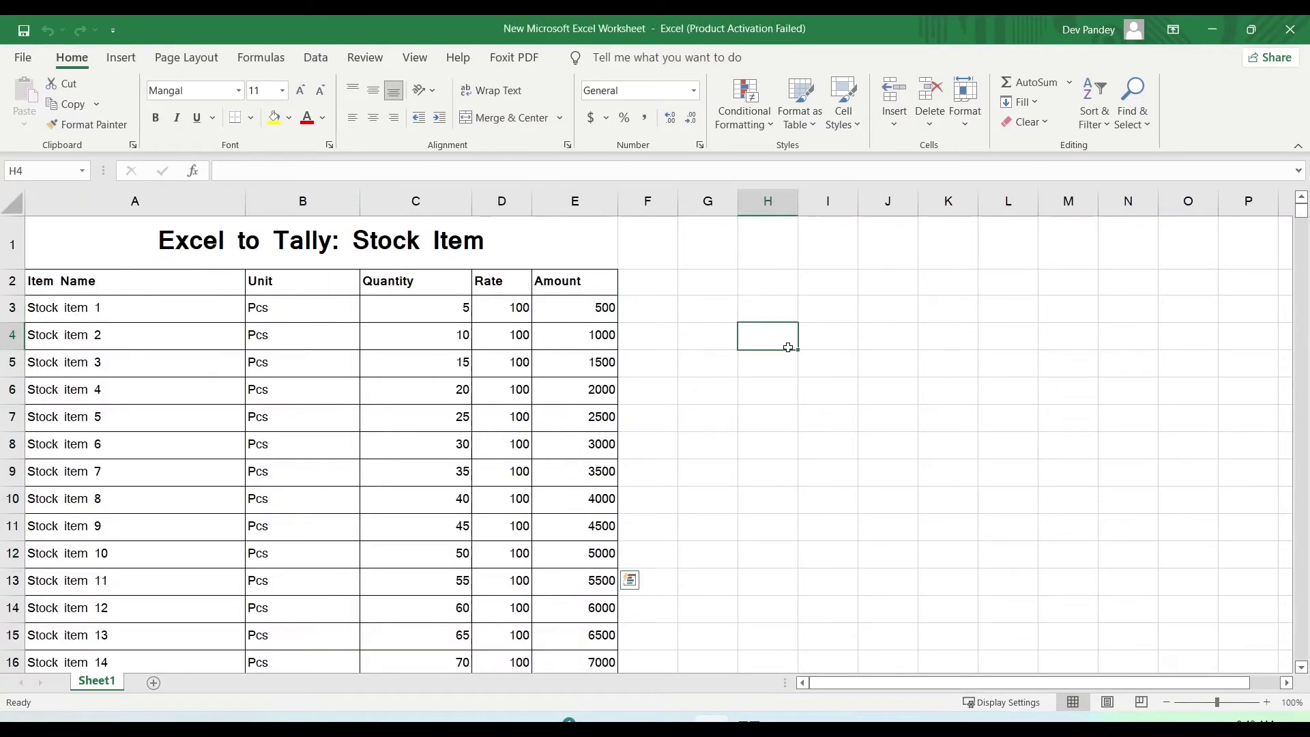
click(1212, 31)
right_click(541, 202)
click(586, 268)
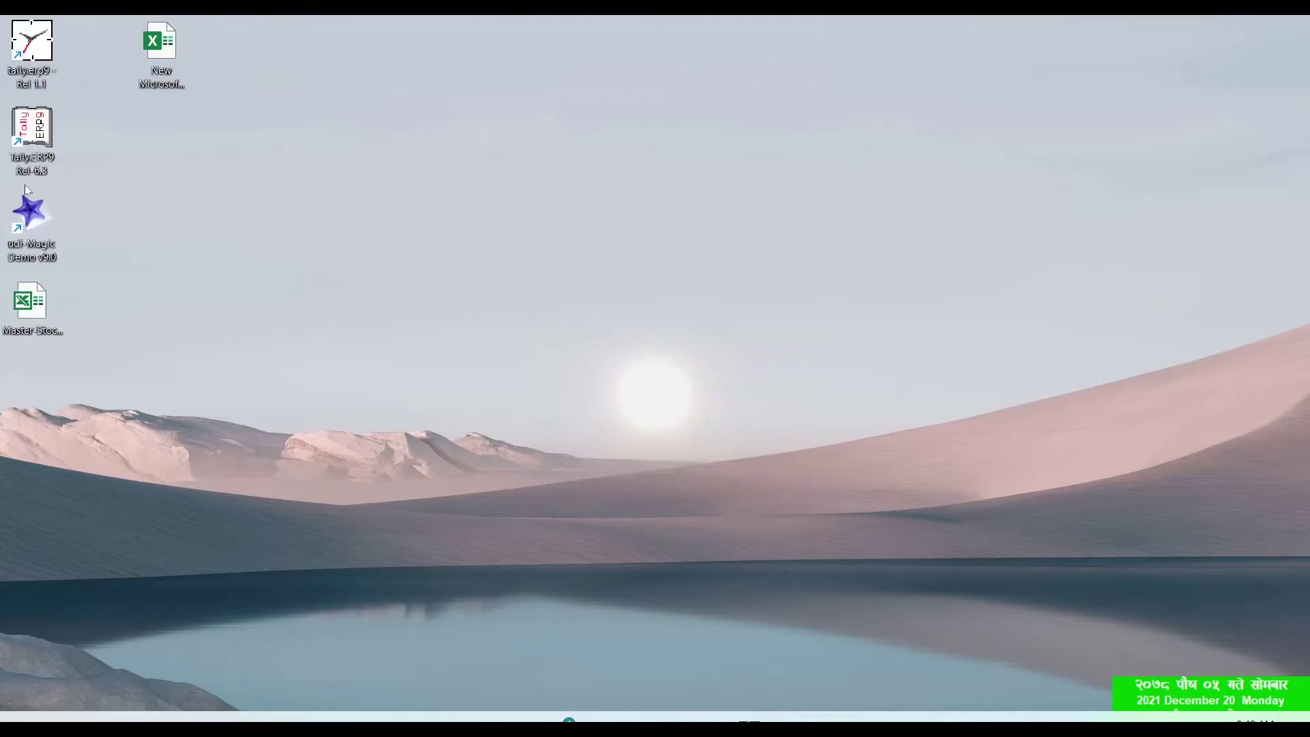
Open the file location of the udi-Magic Demo v9.0 desktop shortcut.
right_click(28, 215)
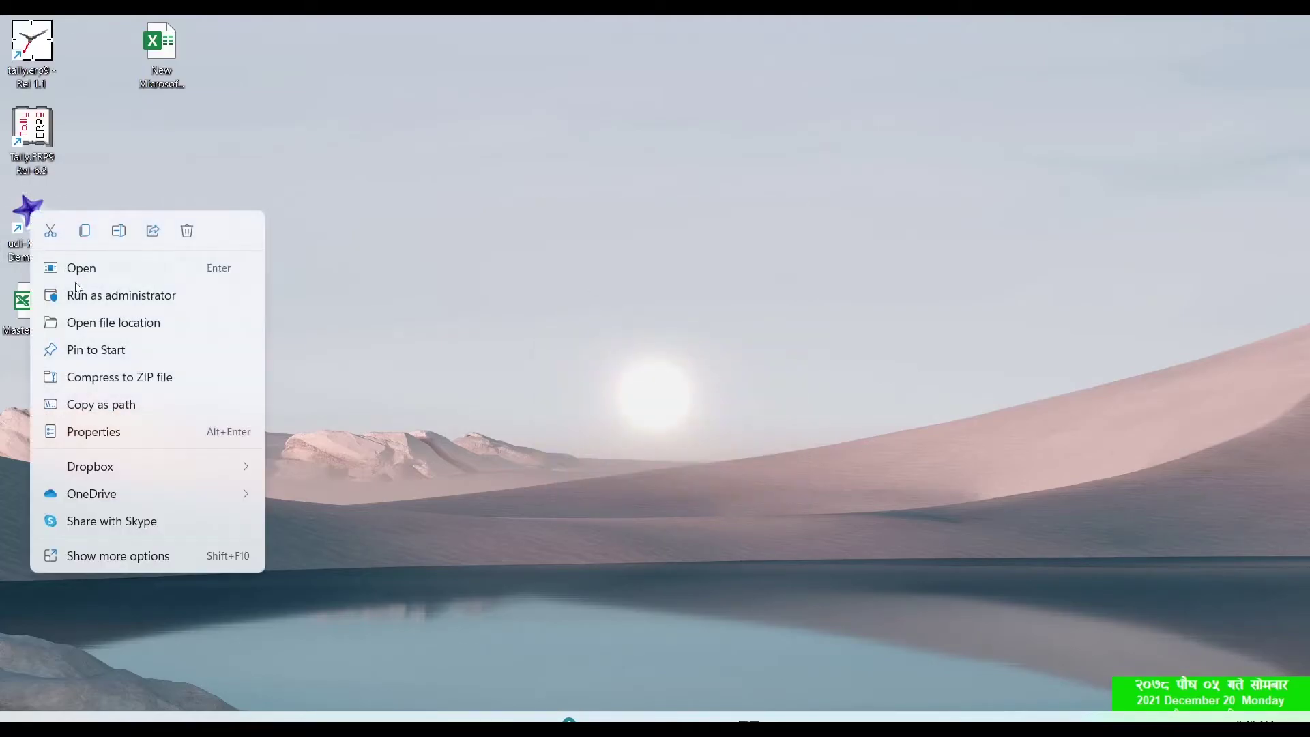
click(97, 321)
click(846, 62)
Copy the Vouchers-Stock-Journal template from the udi-MagicDemo folder to the desktop.
scroll(503, 441, down, 10)
scroll(361, 344, up, 2)
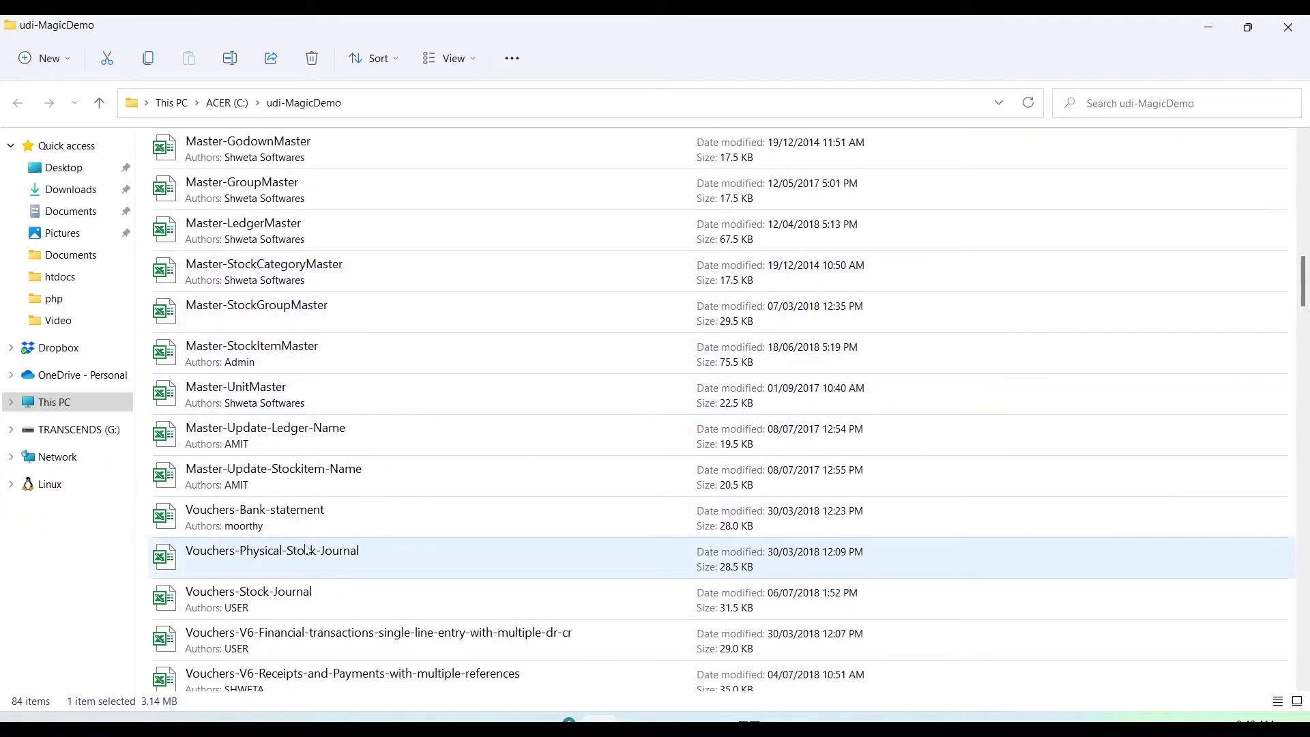
click(315, 520)
scroll(546, 459, down, 5)
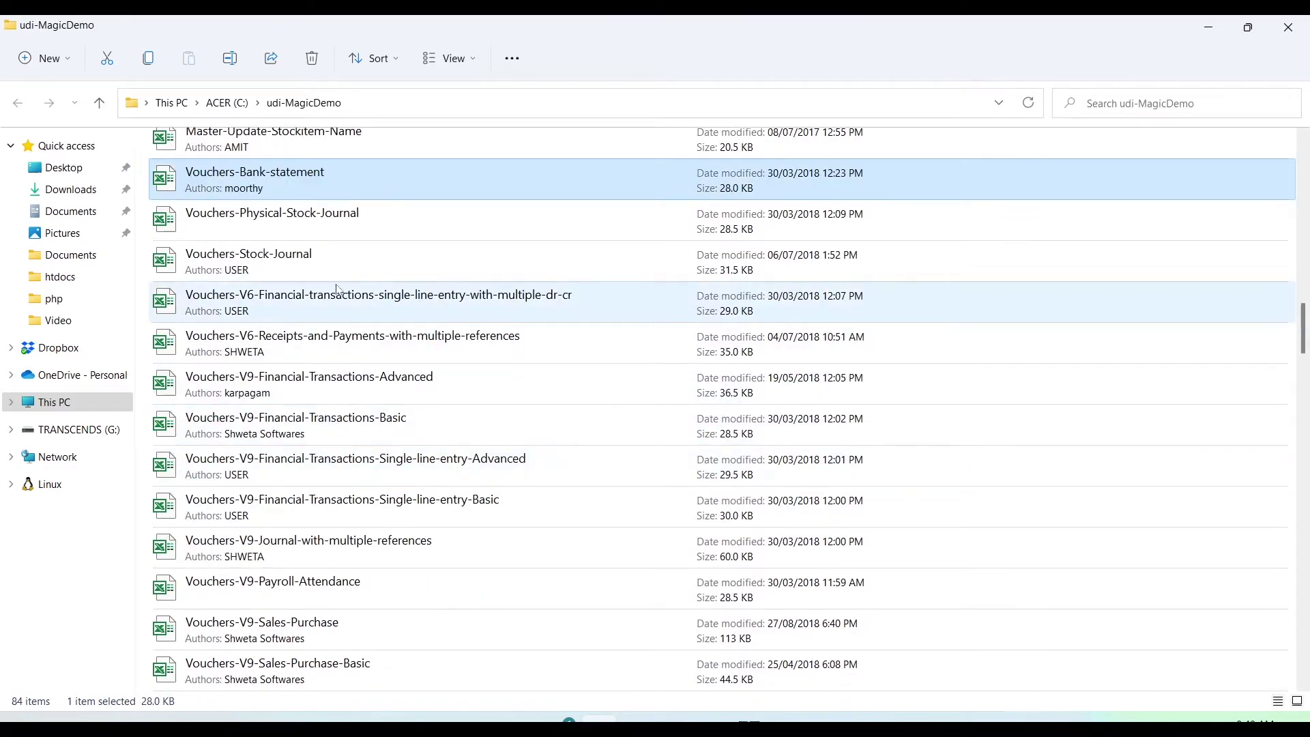
click(284, 269)
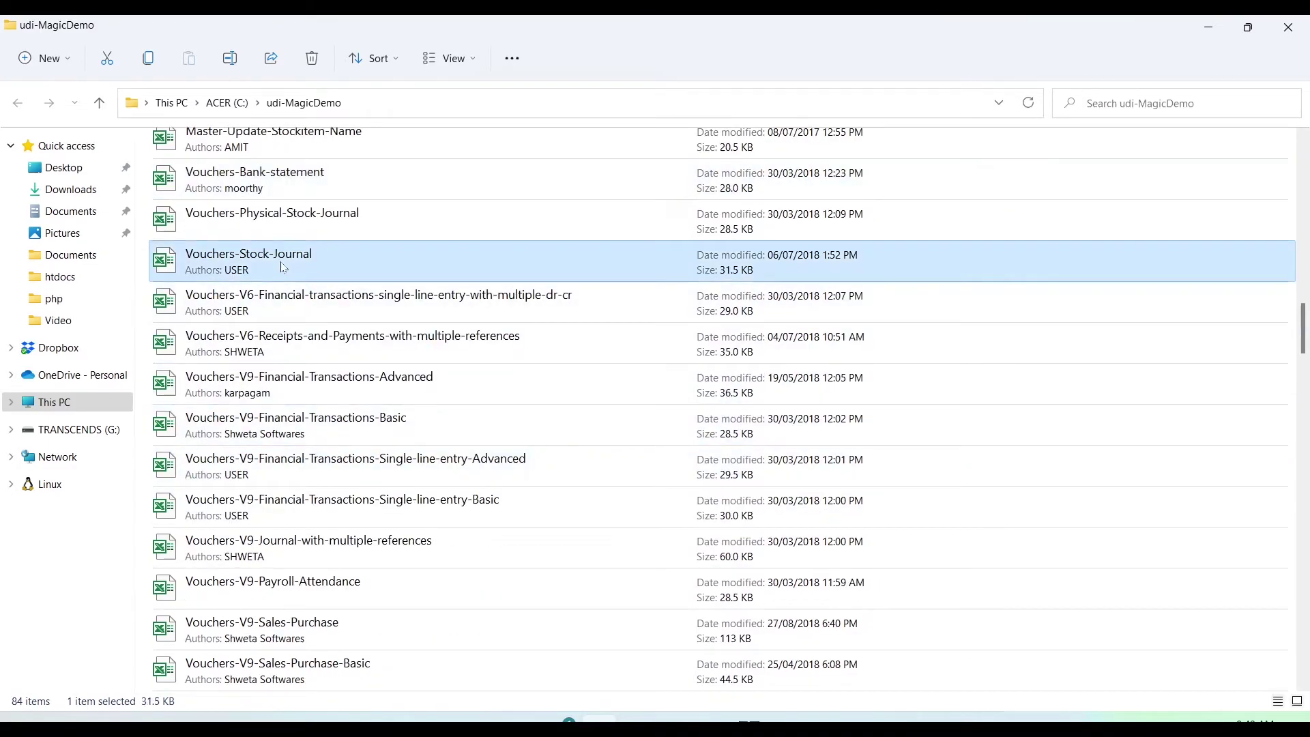
click(316, 264)
click(317, 272)
key(ctrl+c)
click(1208, 28)
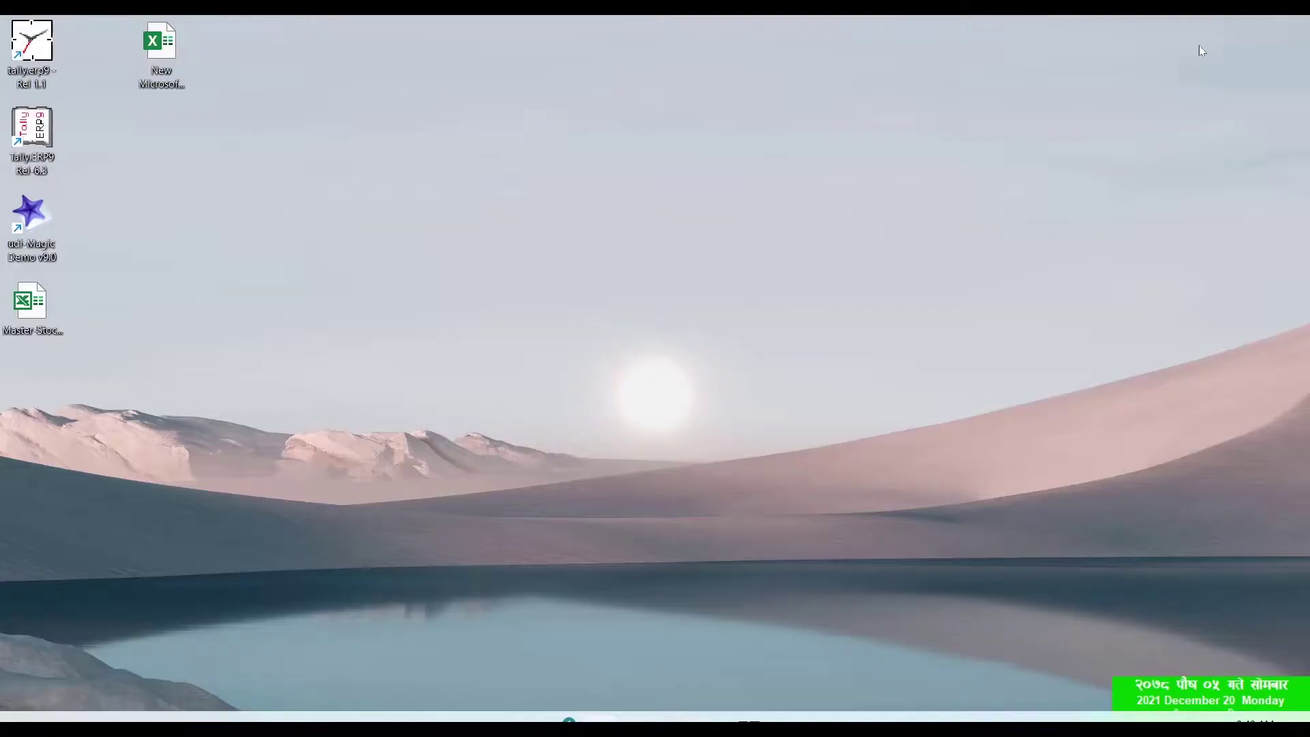
key(ctrl+v)
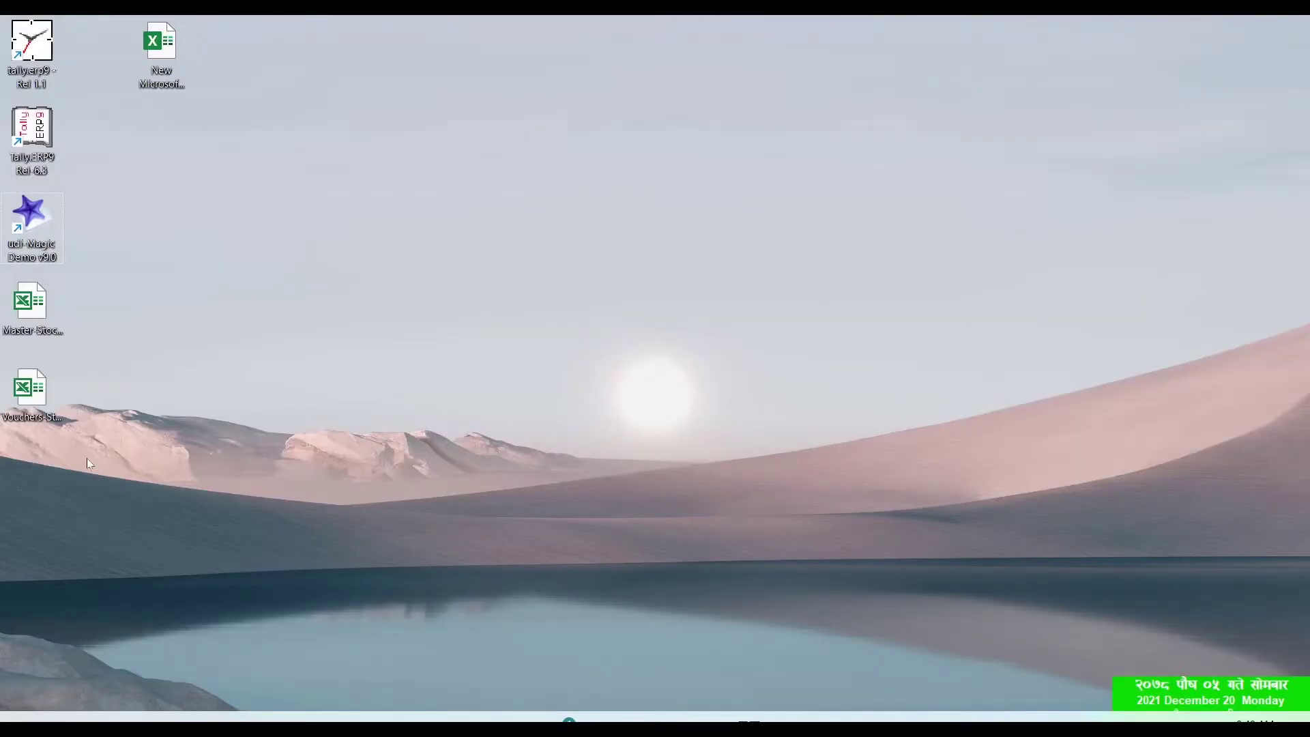
Open the desktop copy of Vouchers-Stock-Journal and delete all rows from row 12 down, including the remarks.
double_click(31, 389)
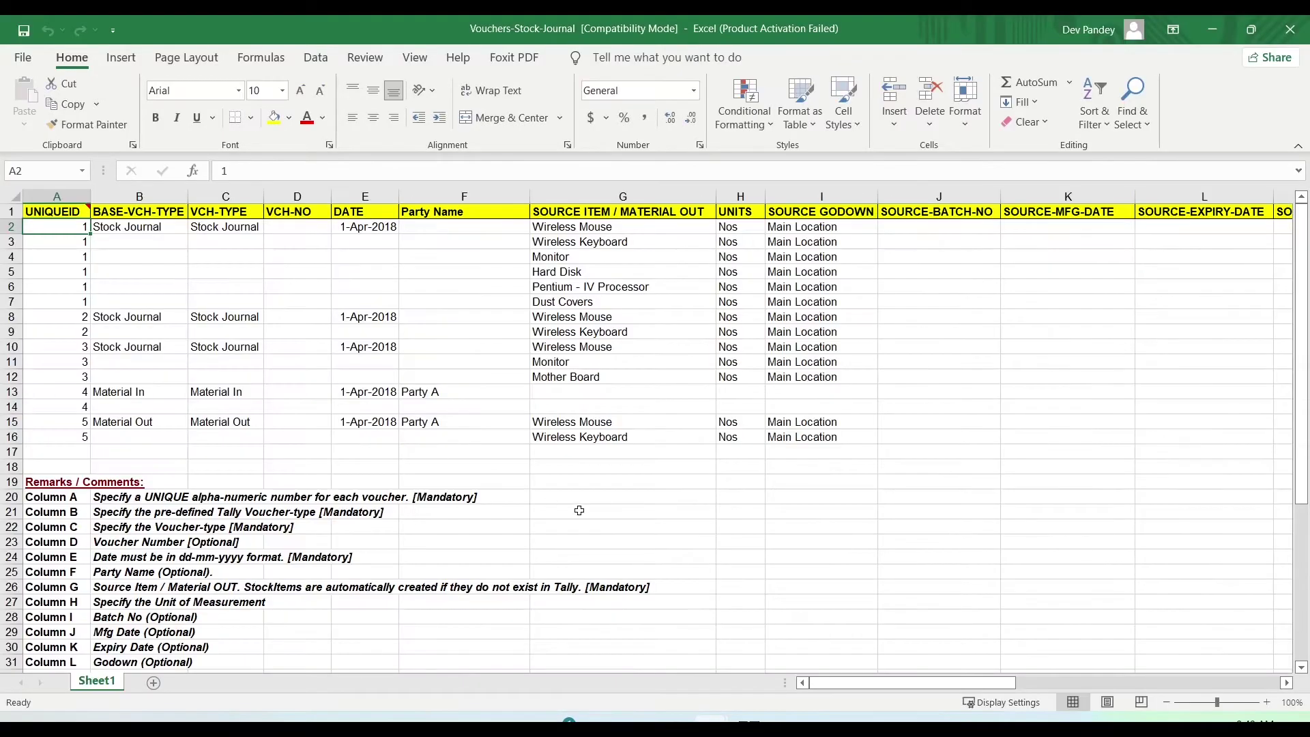
click(770, 540)
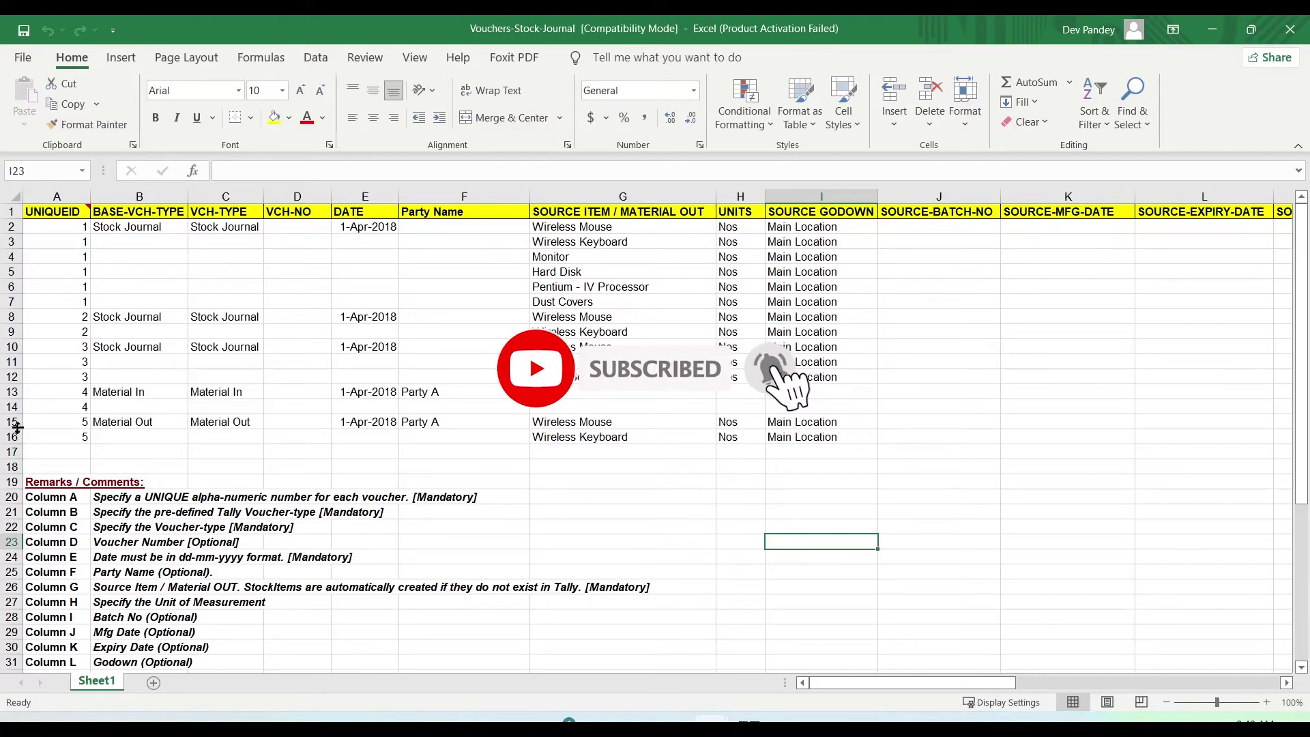
drag(11, 376, 20, 601)
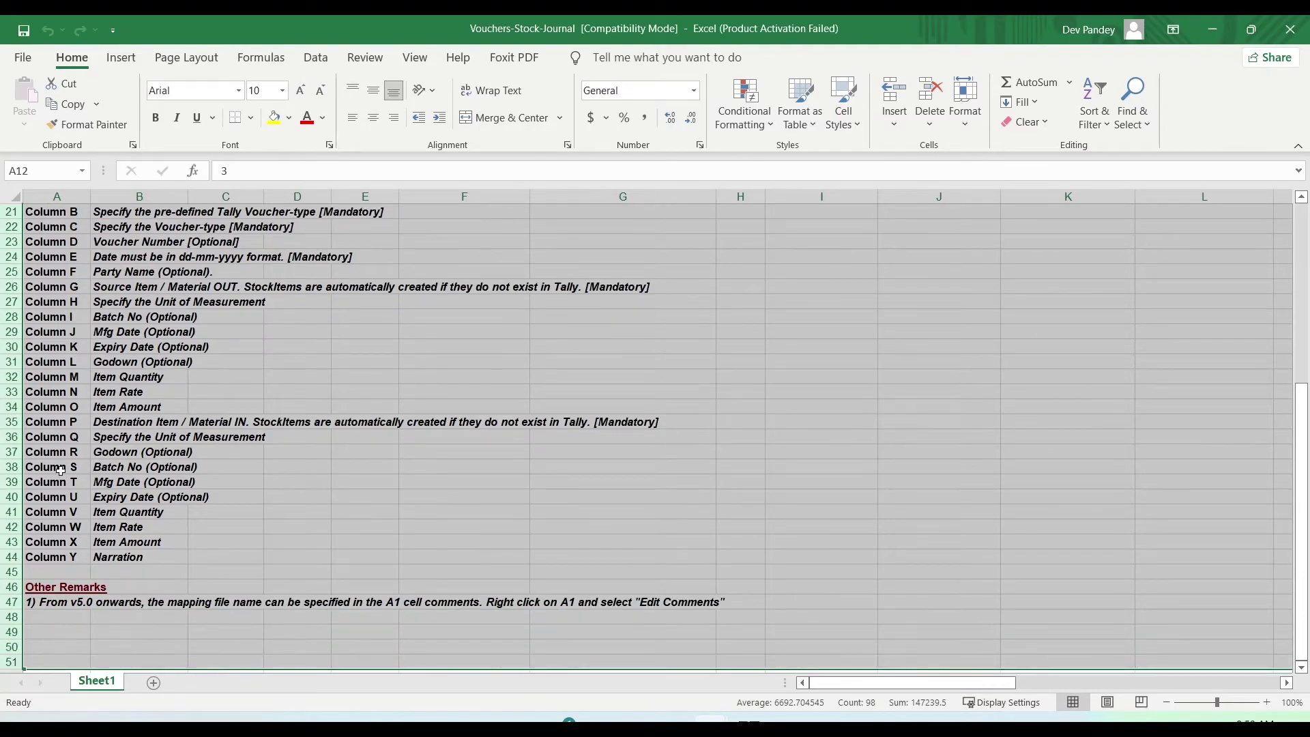
right_click(15, 425)
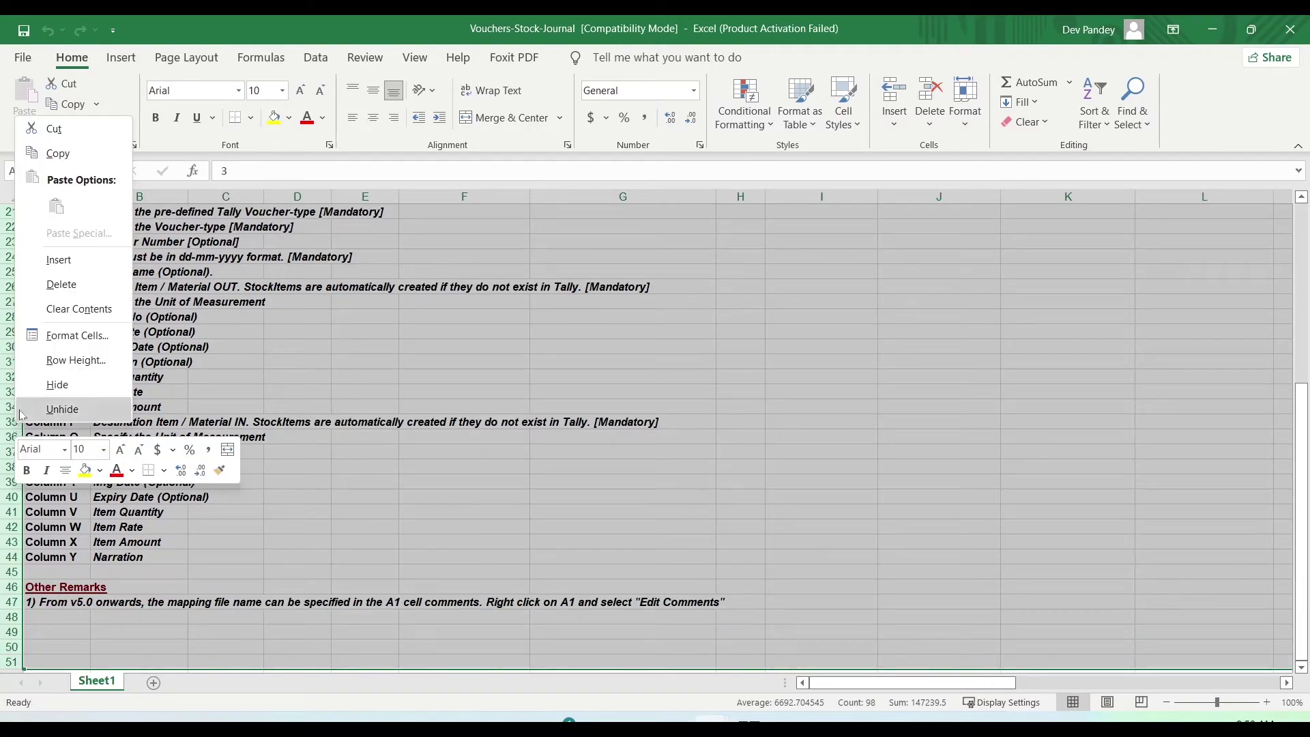
click(64, 285)
click(436, 478)
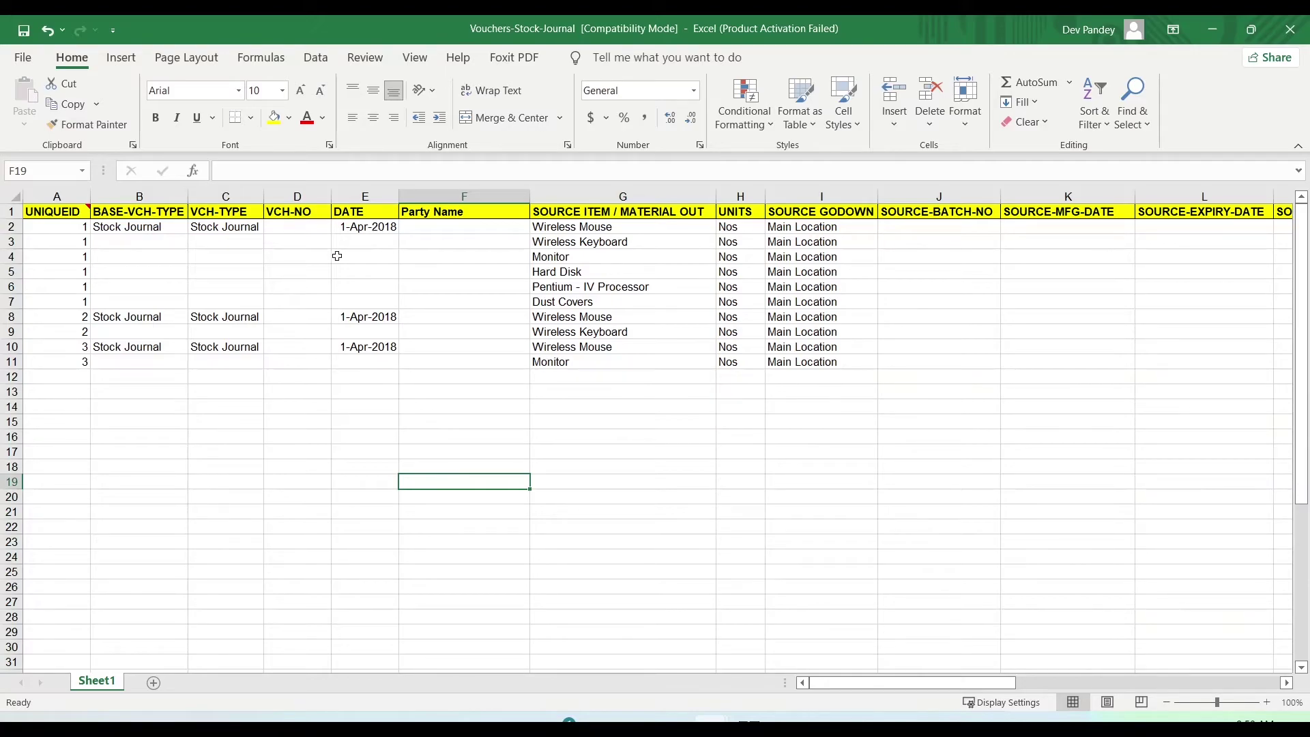
Delete rows 8 to 13, which hold the sample vouchers with UNIQUEID 2 and 3.
drag(12, 316, 11, 392)
right_click(9, 323)
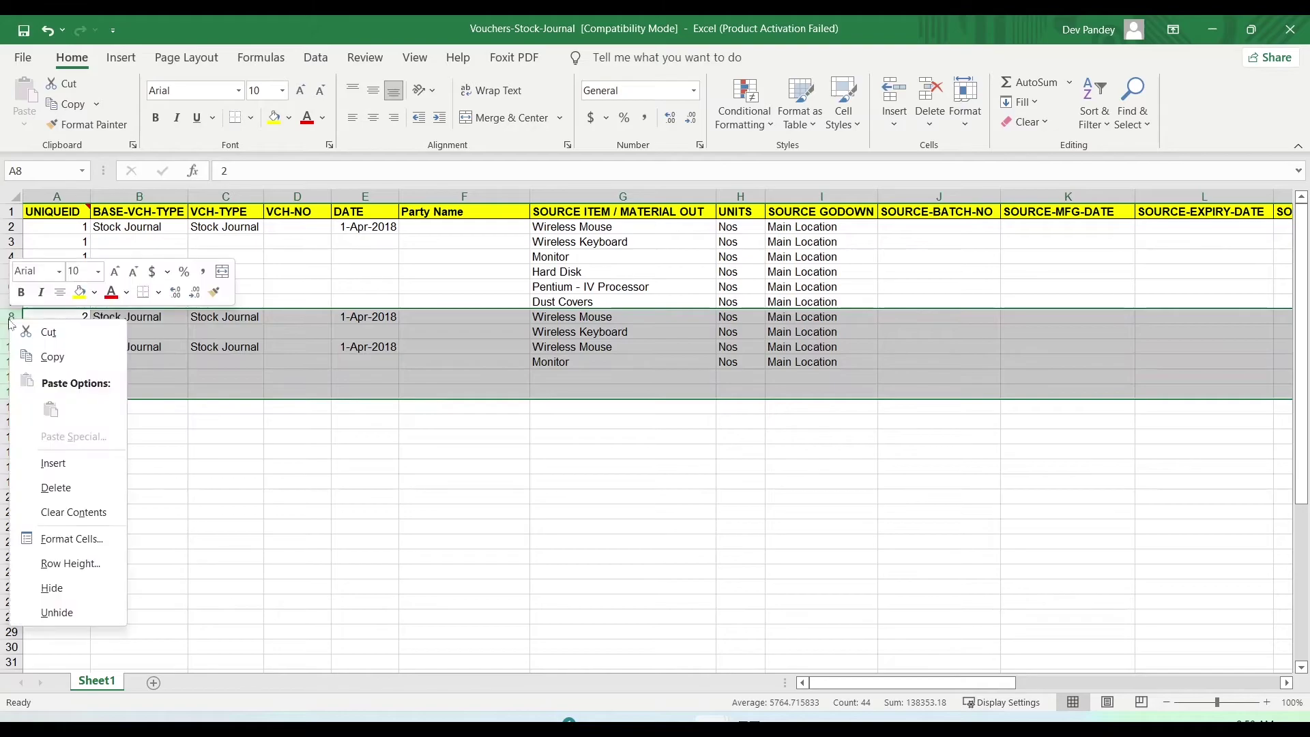
click(66, 489)
click(621, 495)
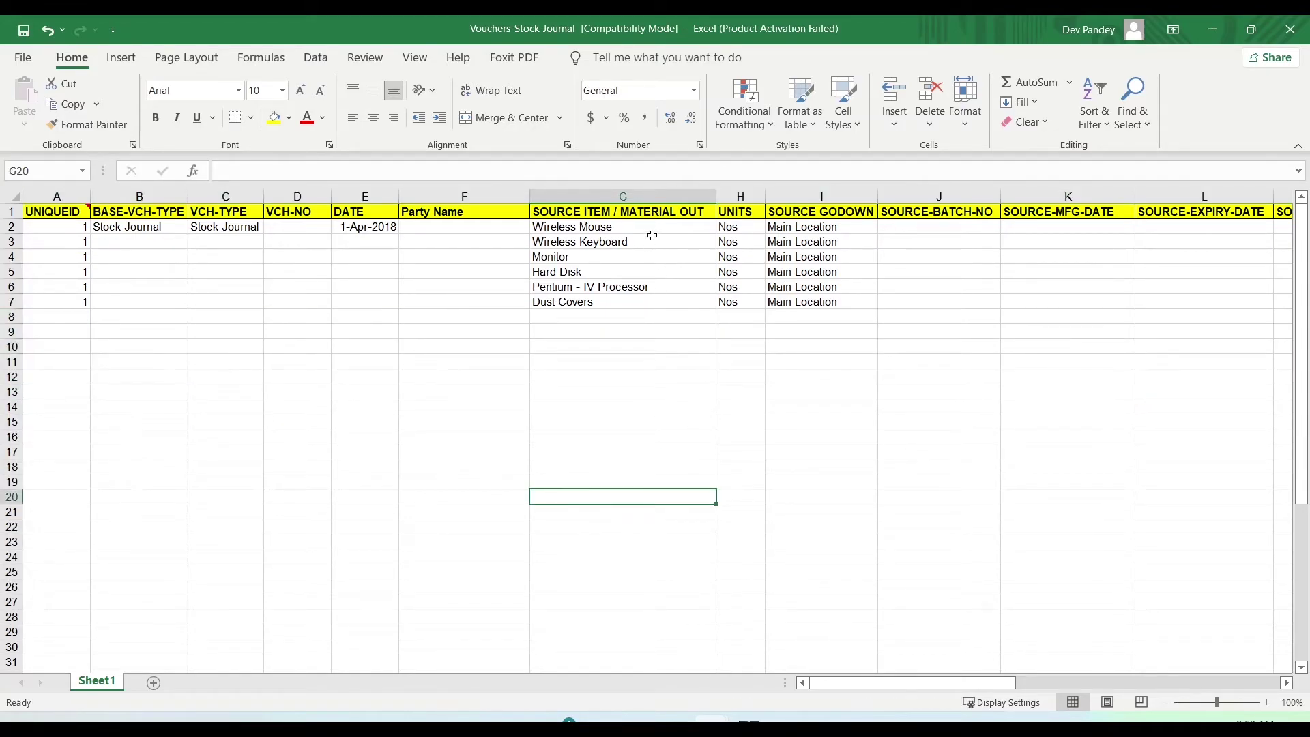
Examine the template's source item, units, godown, batch, quantity, rate, amount and destination columns for the remaining sample voucher.
drag(645, 227, 666, 347)
click(834, 421)
drag(789, 226, 834, 320)
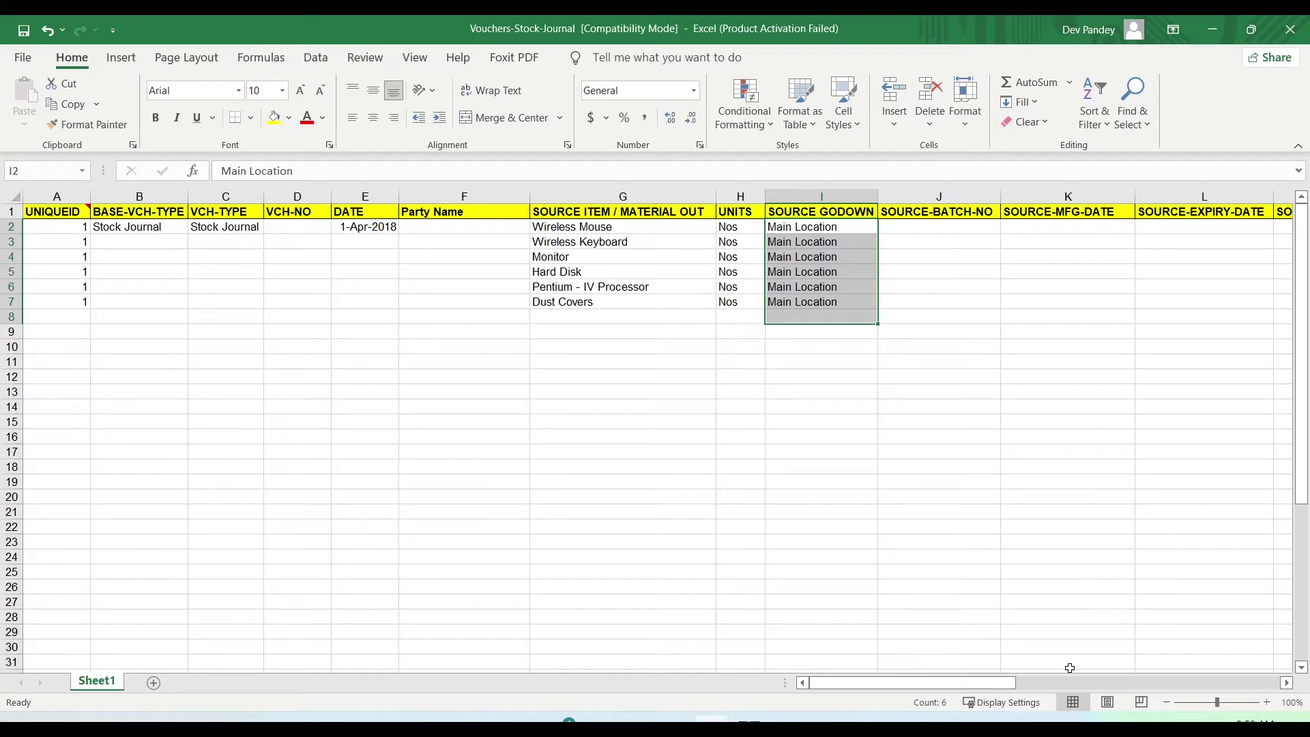
mouse_move(977, 684)
mouse_down()
mouse_move(1228, 683)
mouse_move(983, 683)
mouse_up()
drag(849, 234, 1199, 334)
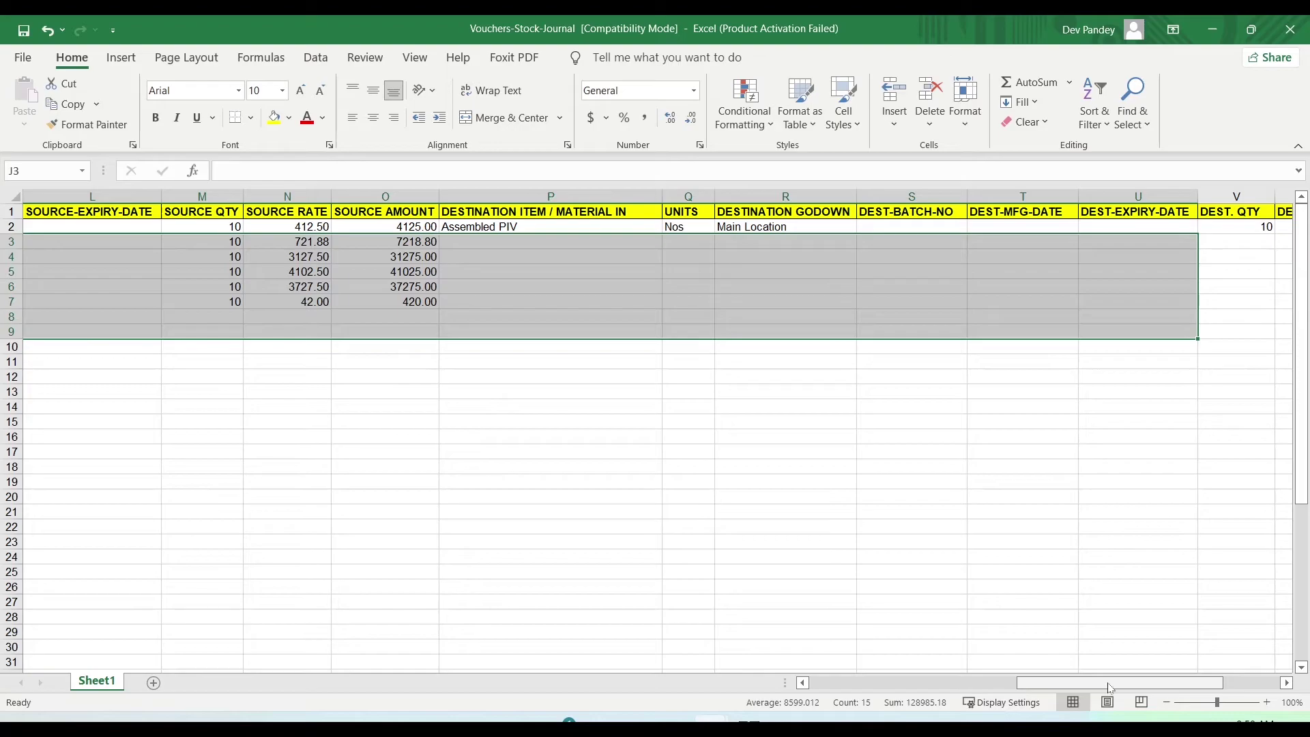
drag(1110, 688, 812, 688)
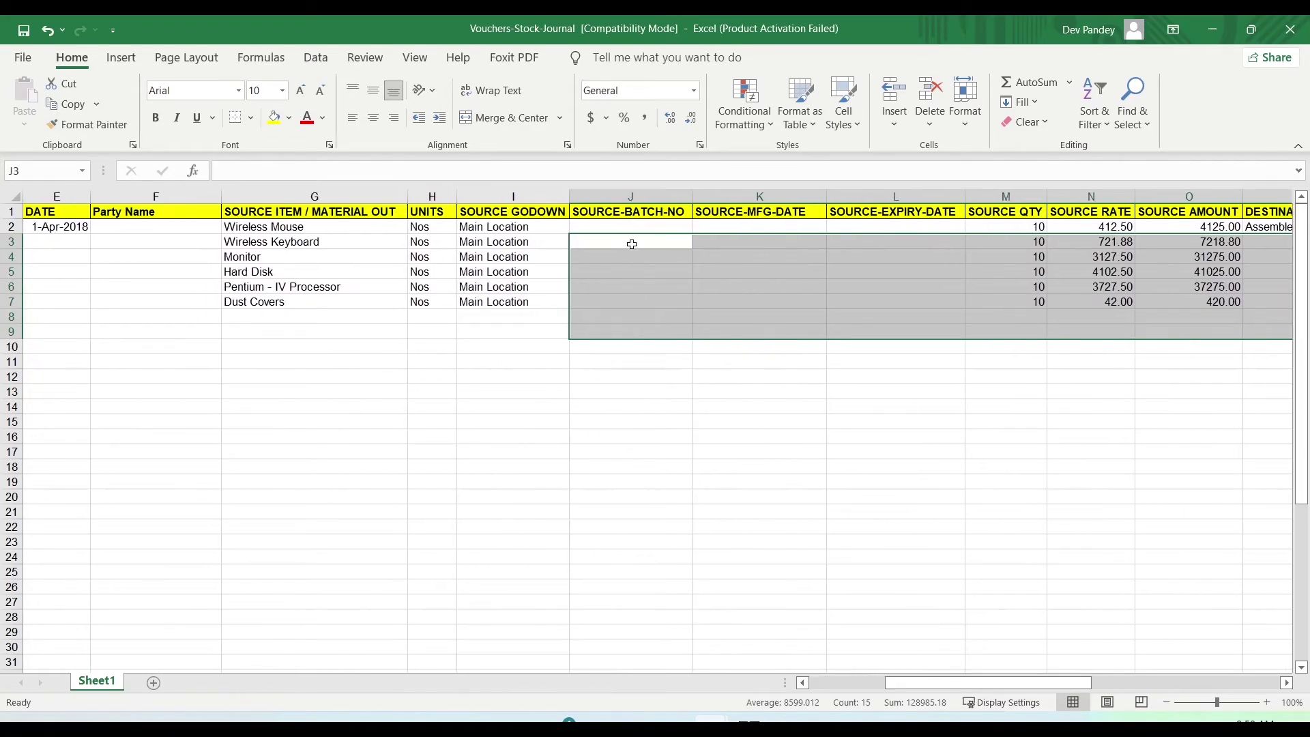
drag(997, 301, 1092, 290)
scroll(1092, 290, left, 3)
drag(1076, 684, 904, 686)
click(237, 305)
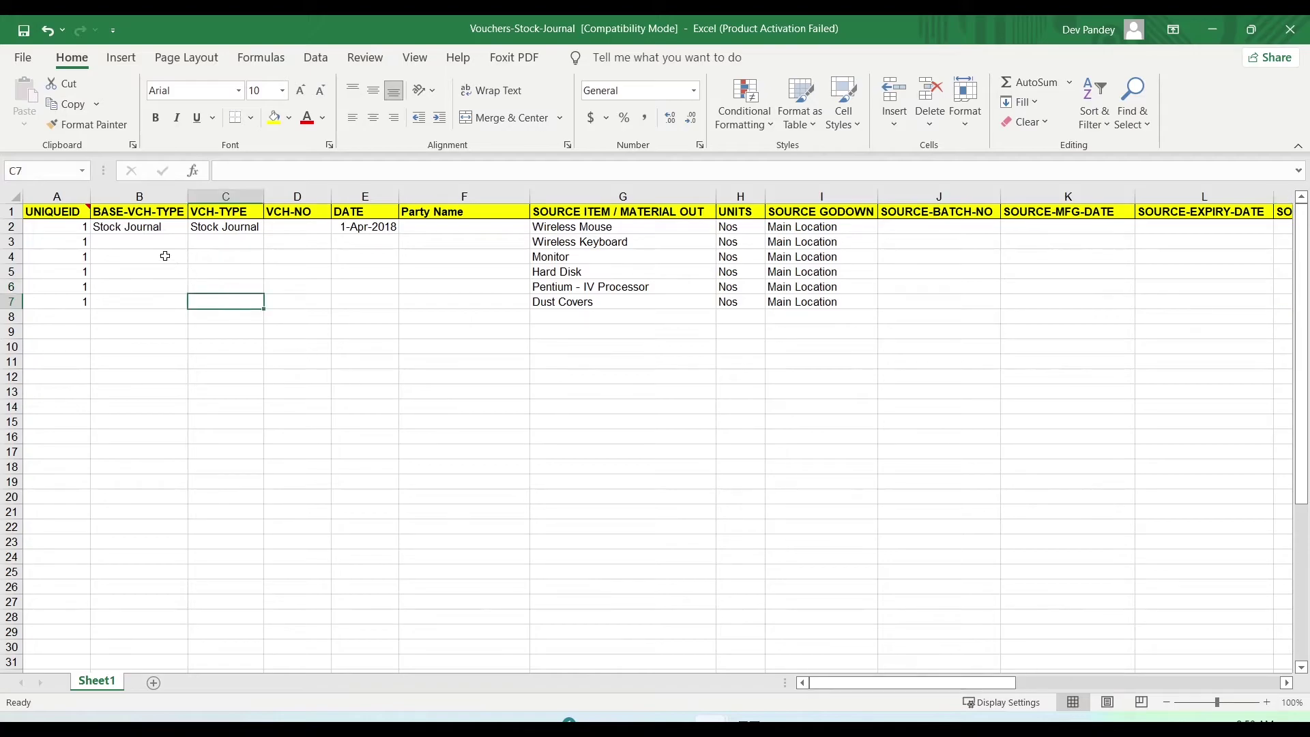
drag(617, 227, 618, 302)
click(623, 392)
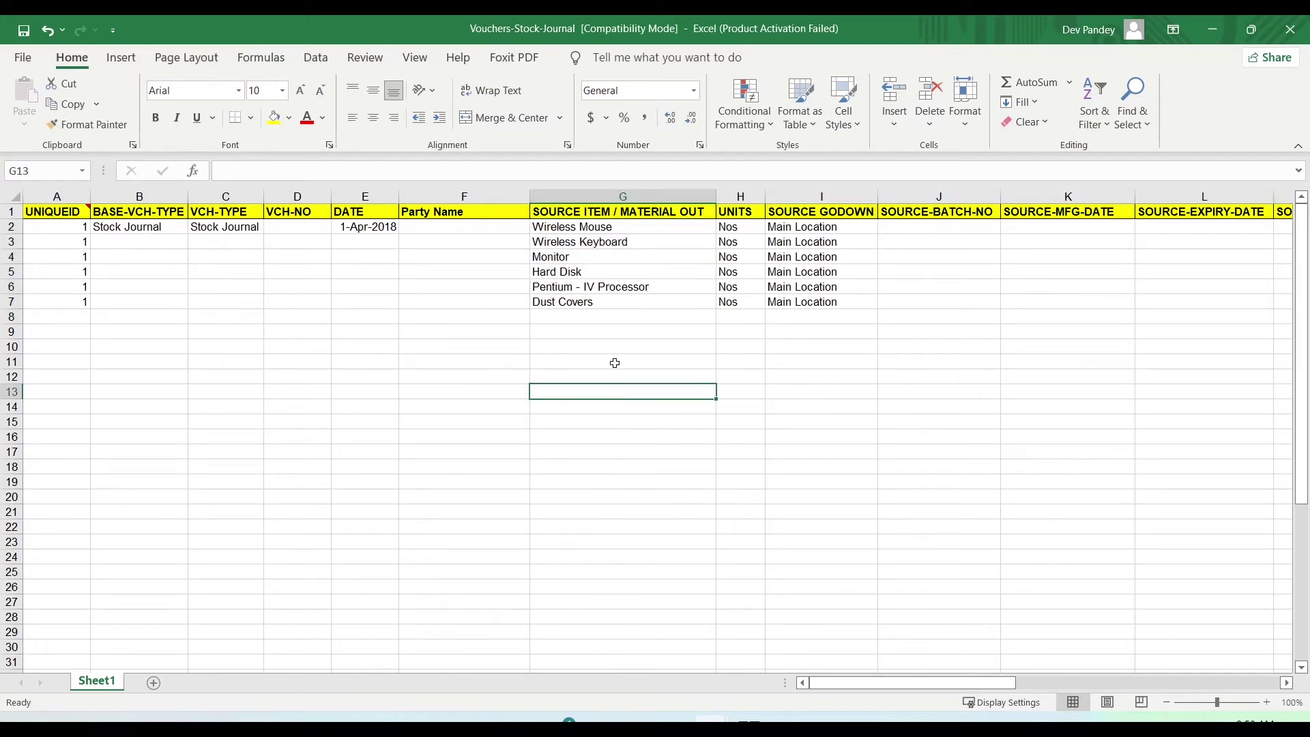
drag(579, 227, 588, 303)
click(571, 233)
click(586, 268)
drag(729, 228, 731, 302)
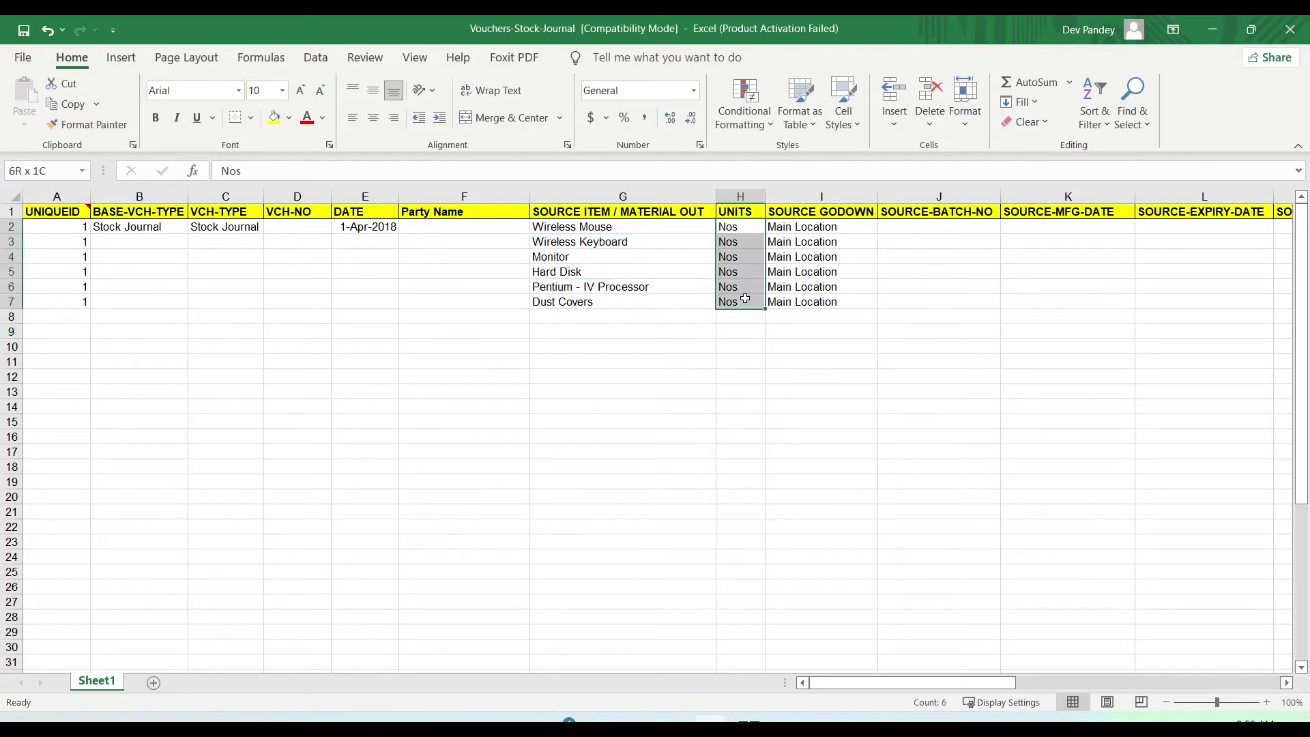
Clear the Main Location entries from the SOURCE GODOWN column.
drag(802, 227, 827, 327)
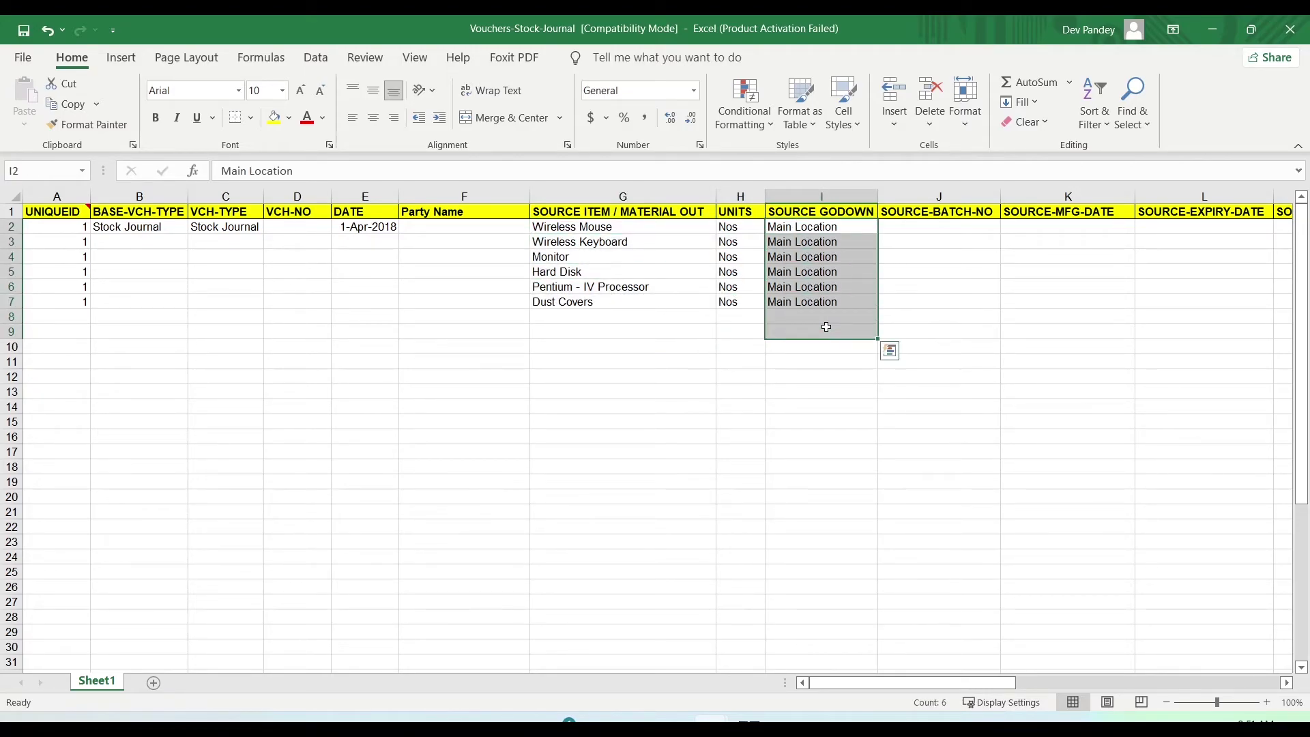
key(Delete)
click(824, 423)
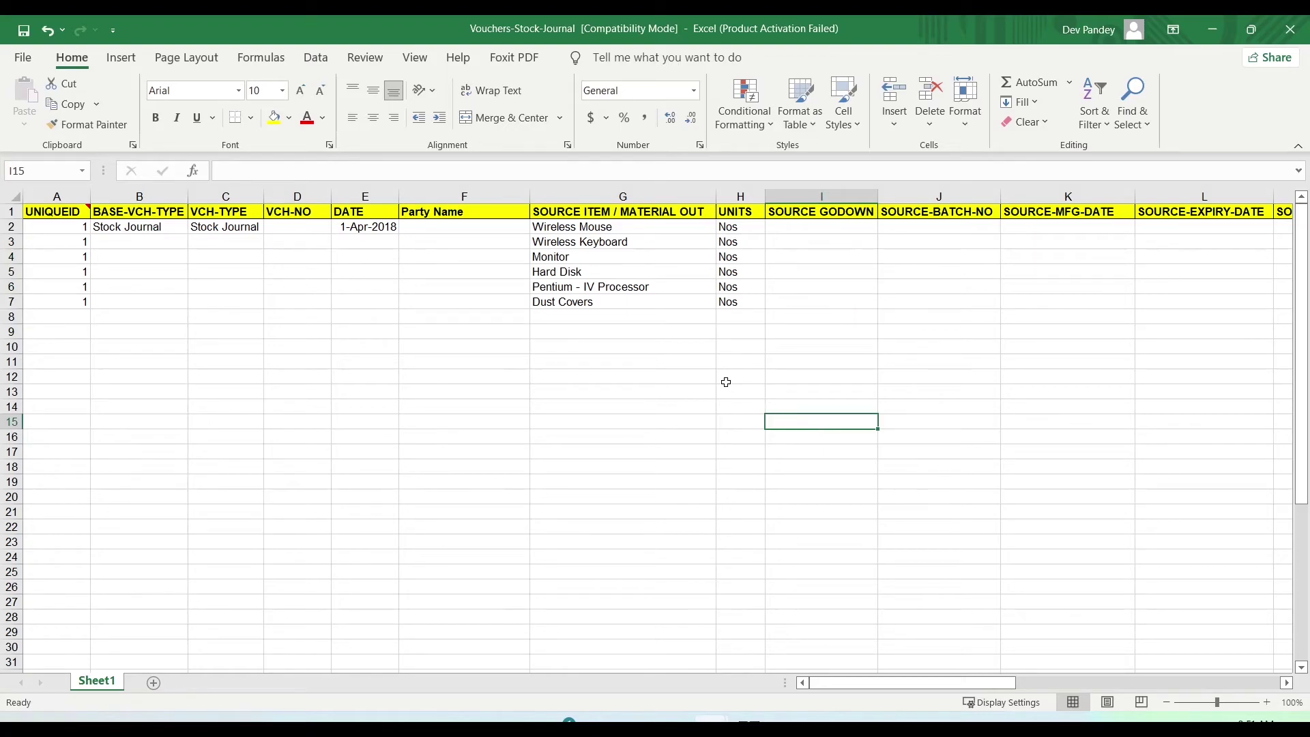
Switch to New Microsoft Excel Worksheet and copy all item names and units in A3:B1002.
key(alt+Tab)
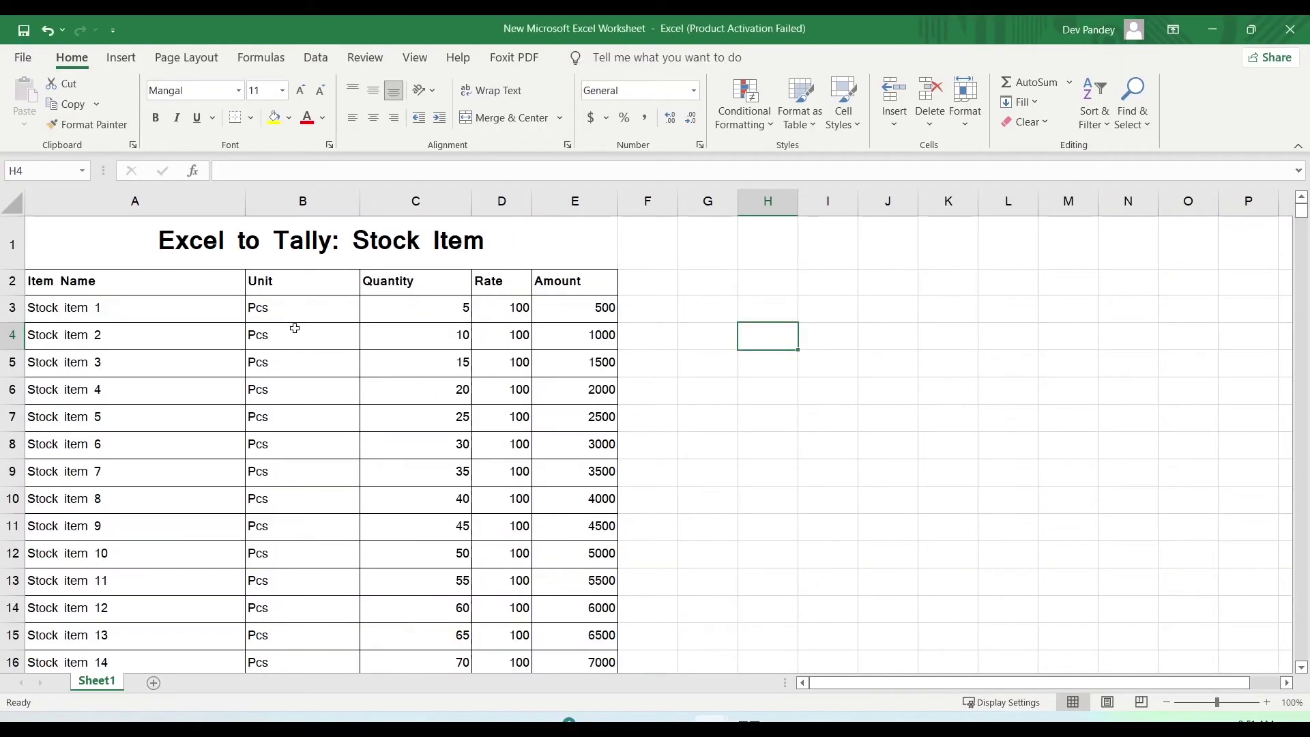
click(267, 317)
drag(75, 305, 269, 345)
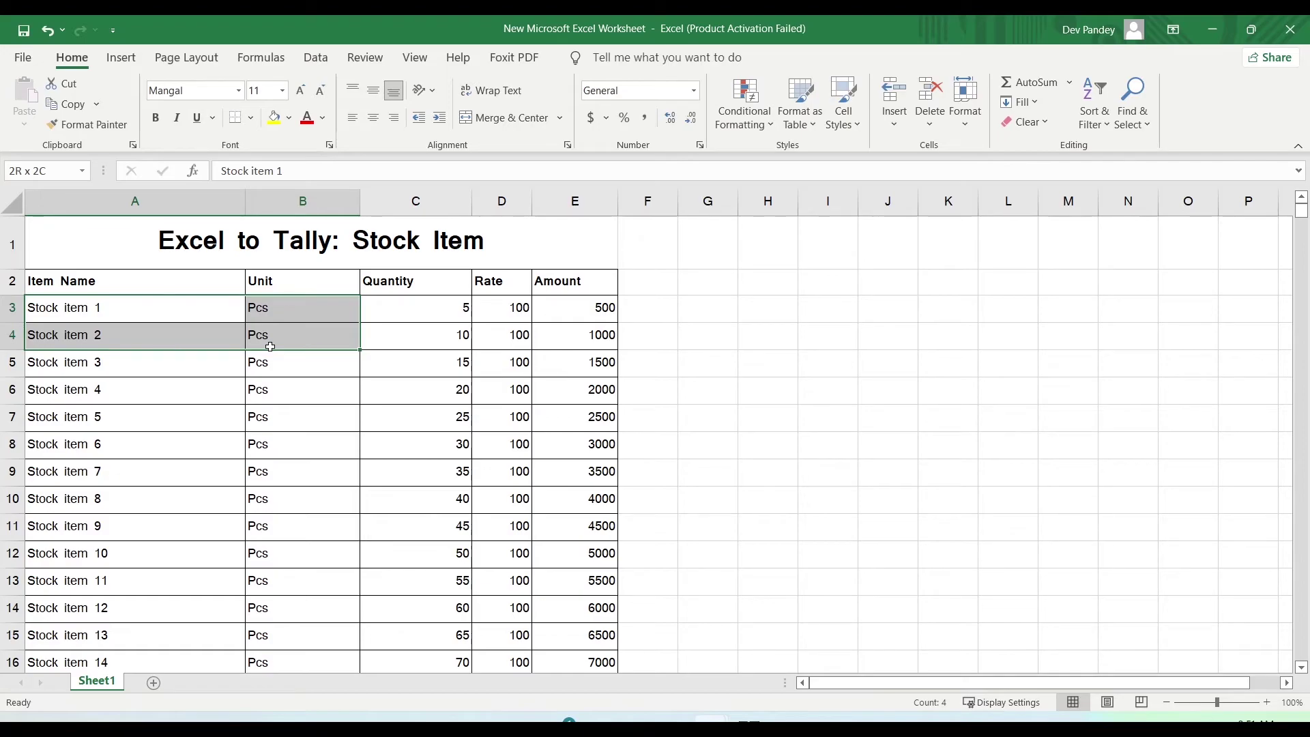
drag(270, 347, 283, 614)
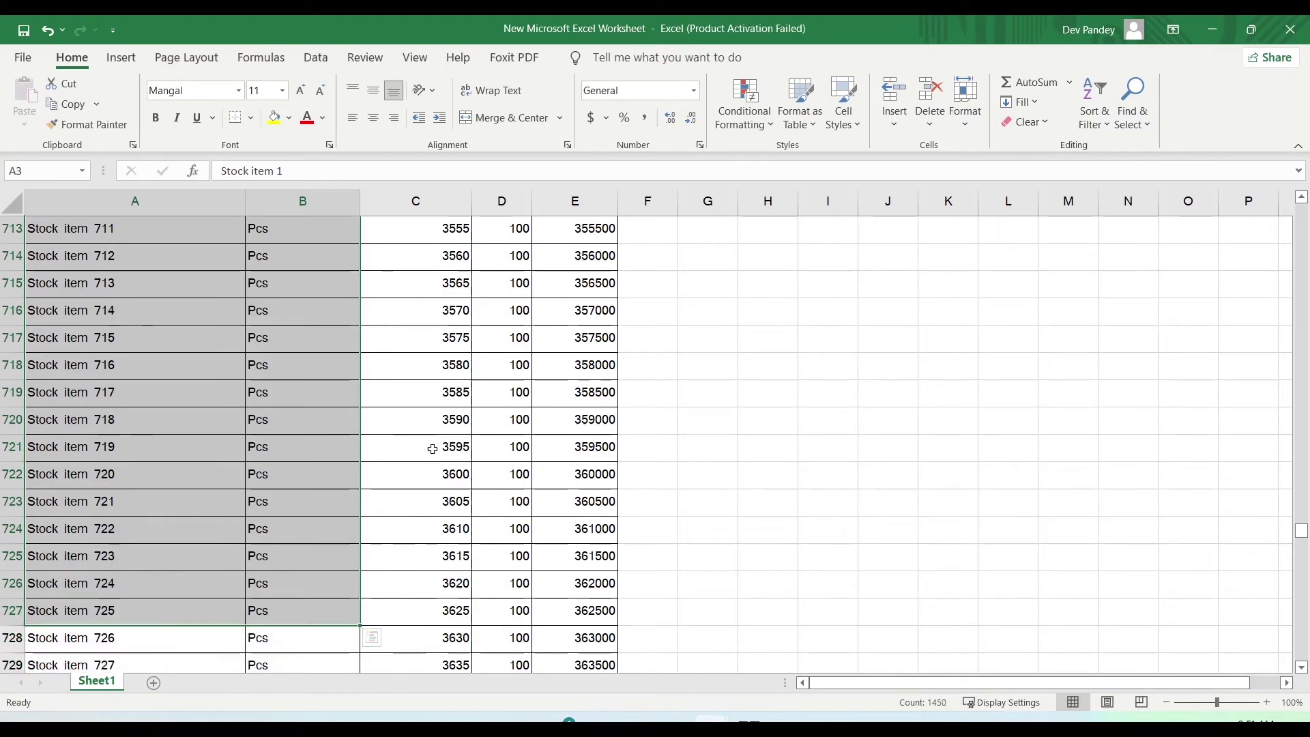
scroll(404, 450, up, 7)
drag(1301, 531, 1301, 210)
click(120, 317)
drag(120, 317, 338, 310)
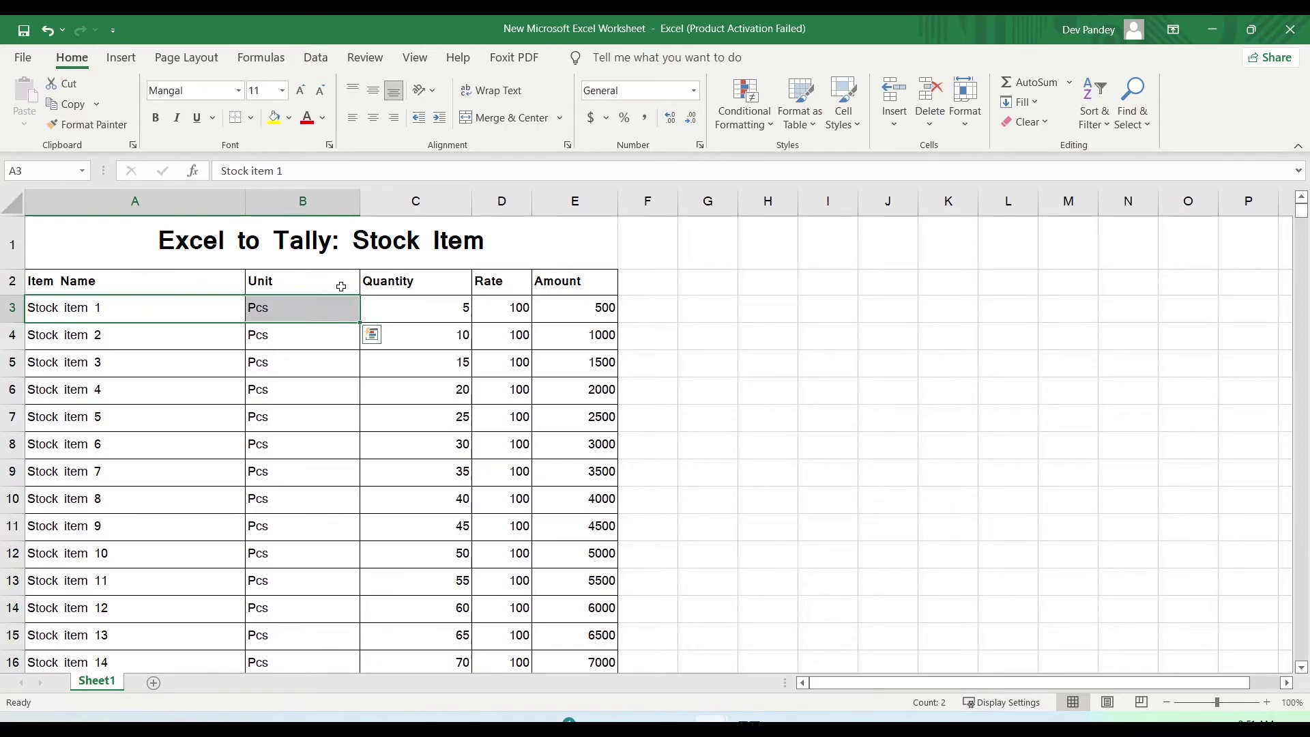
key(ctrl+shift+Down)
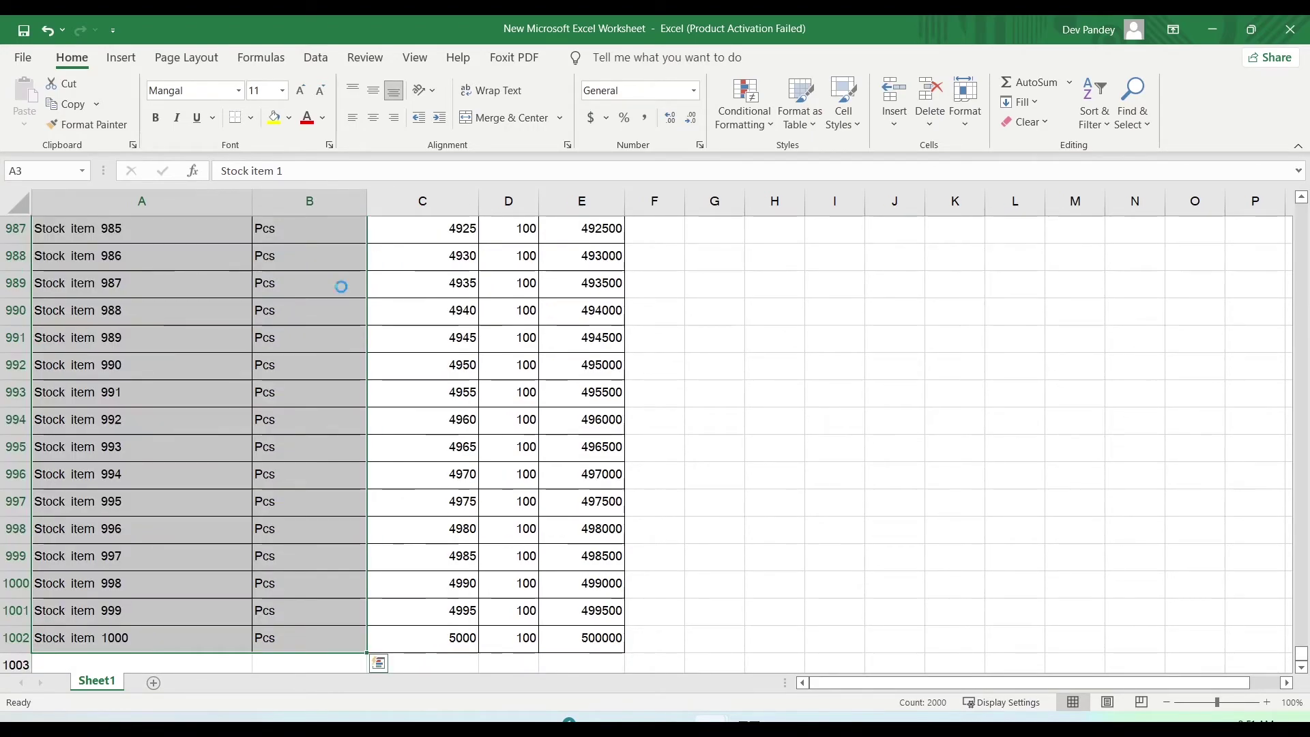
key(ctrl+c)
Paste the copied items and units as values into Vouchers-Stock-Journal, starting at G2 under SOURCE ITEM / MATERIAL OUT.
key(alt+Tab)
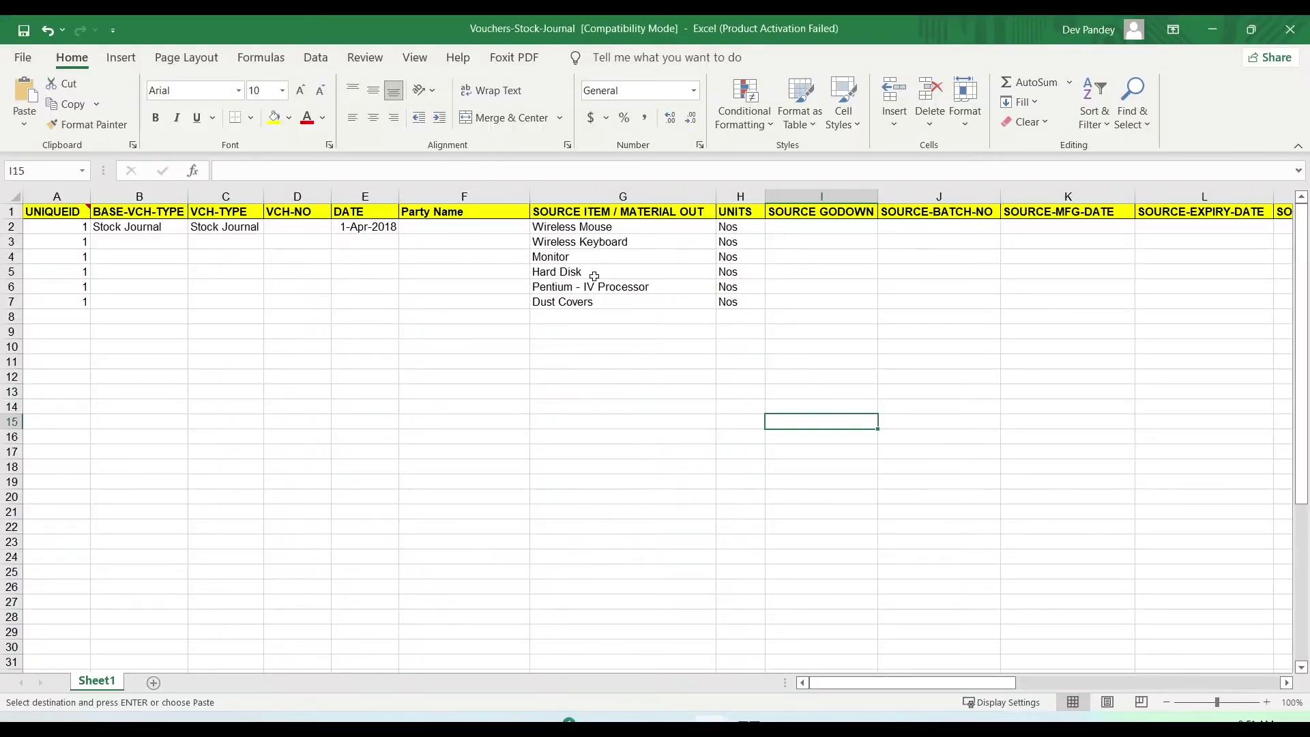
right_click(596, 231)
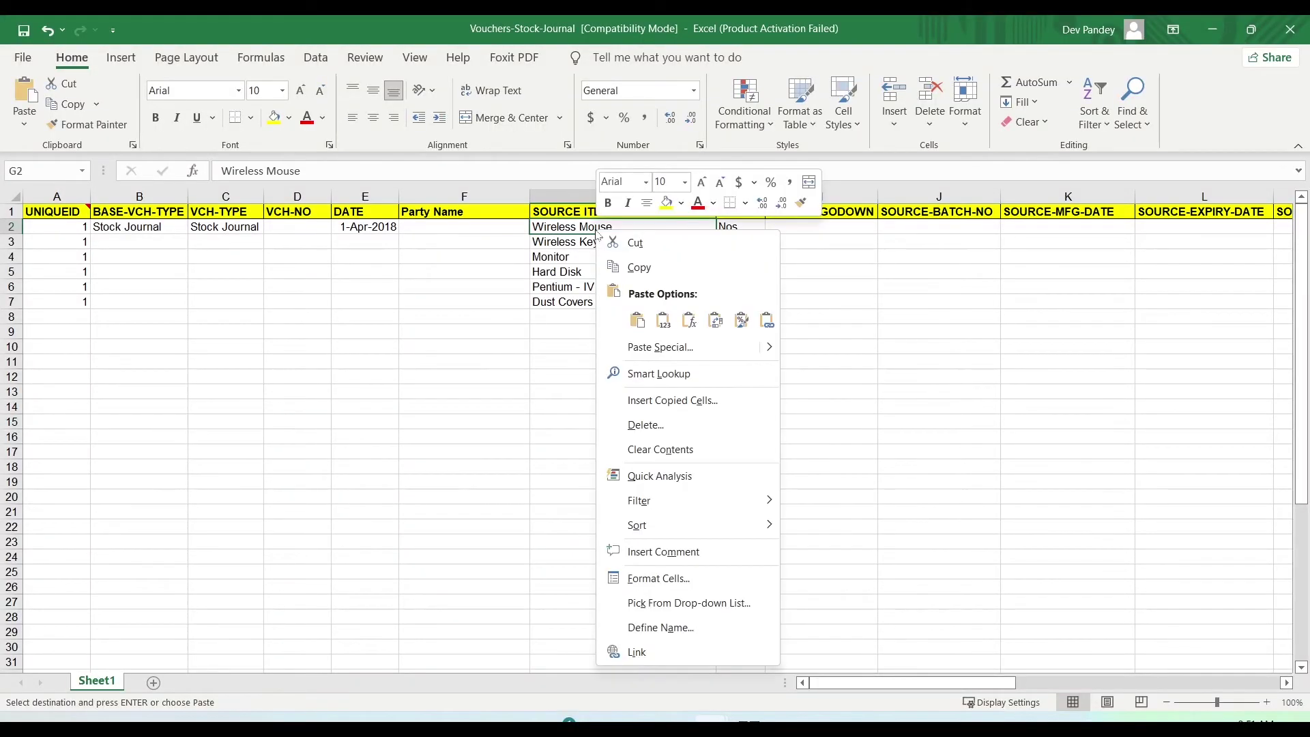
click(664, 318)
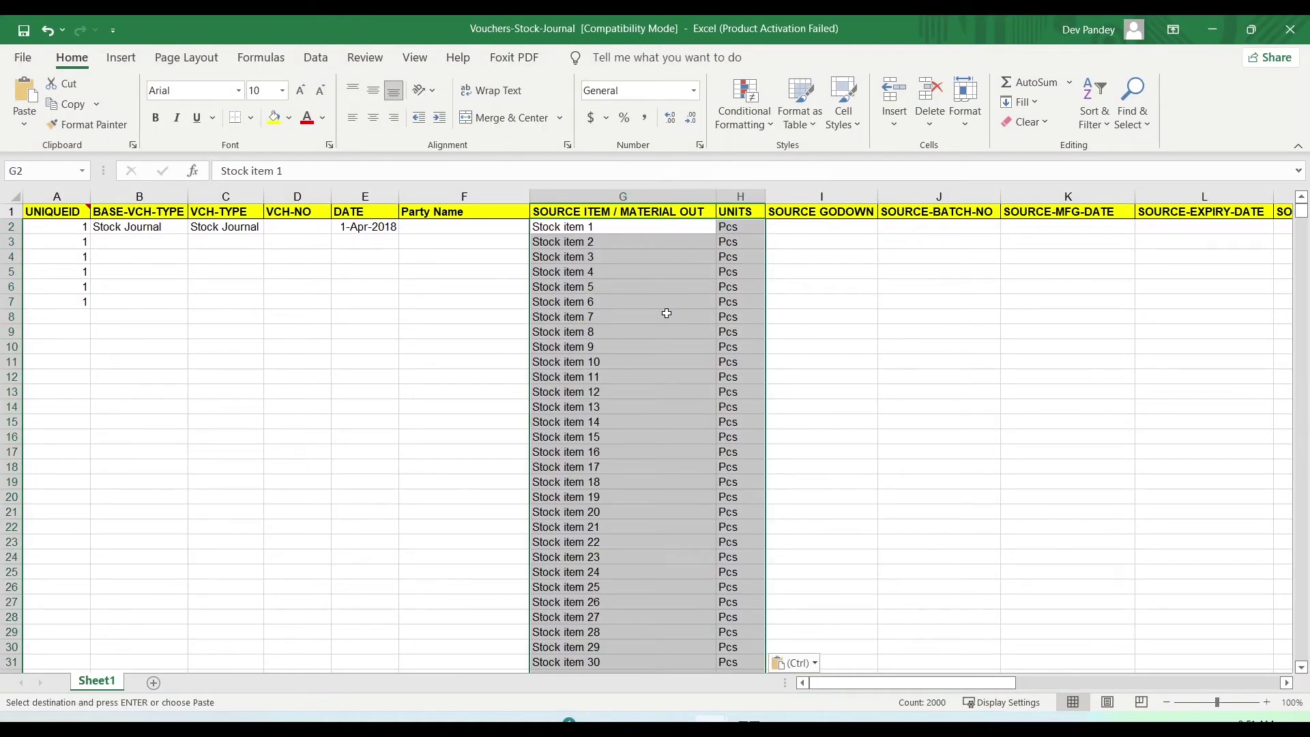
click(901, 392)
Set the voucher DATE in E2 to 17.07.2021.
click(355, 225)
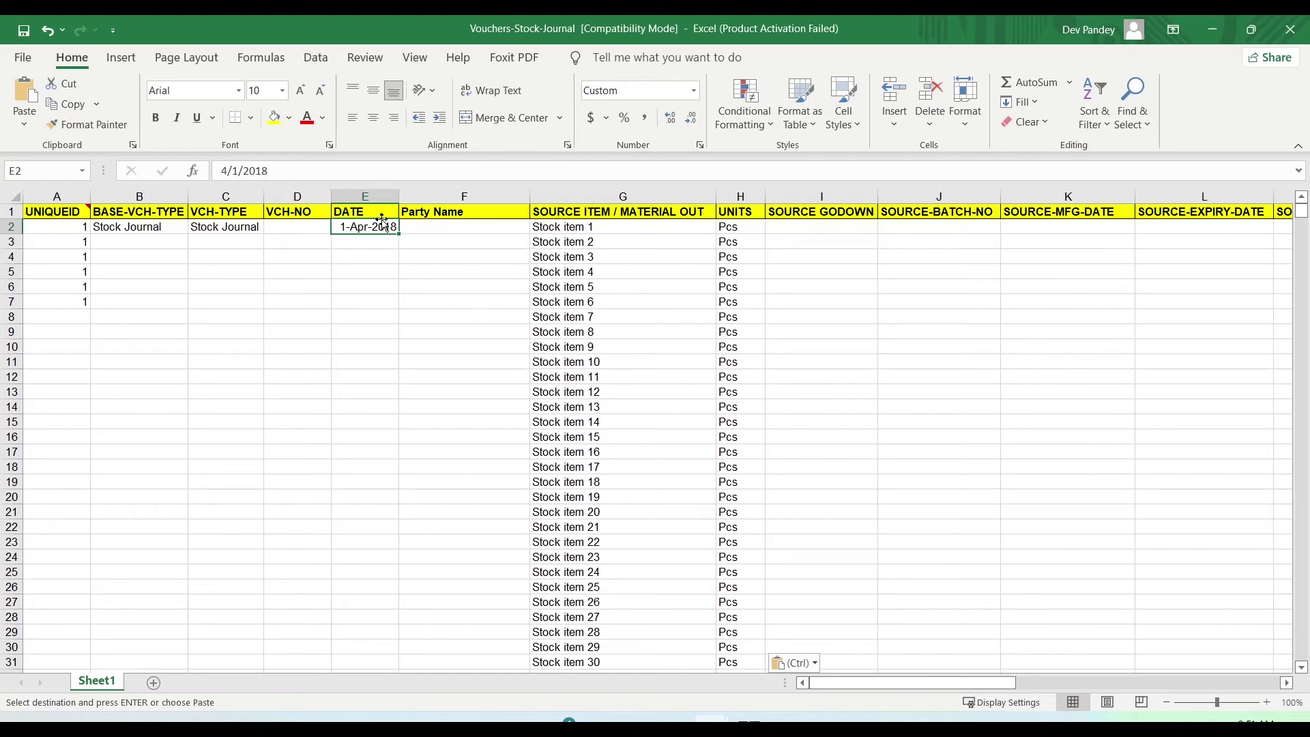
text(17.07.2021)
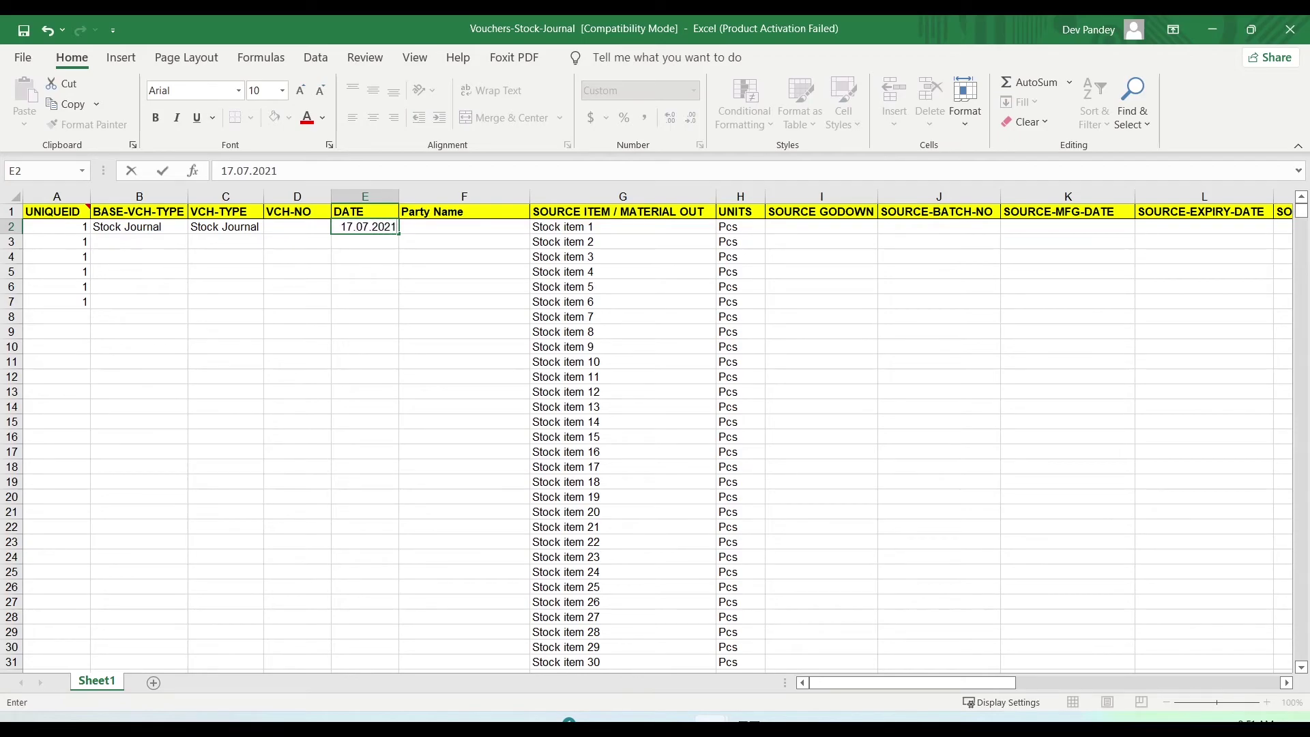
key(Return)
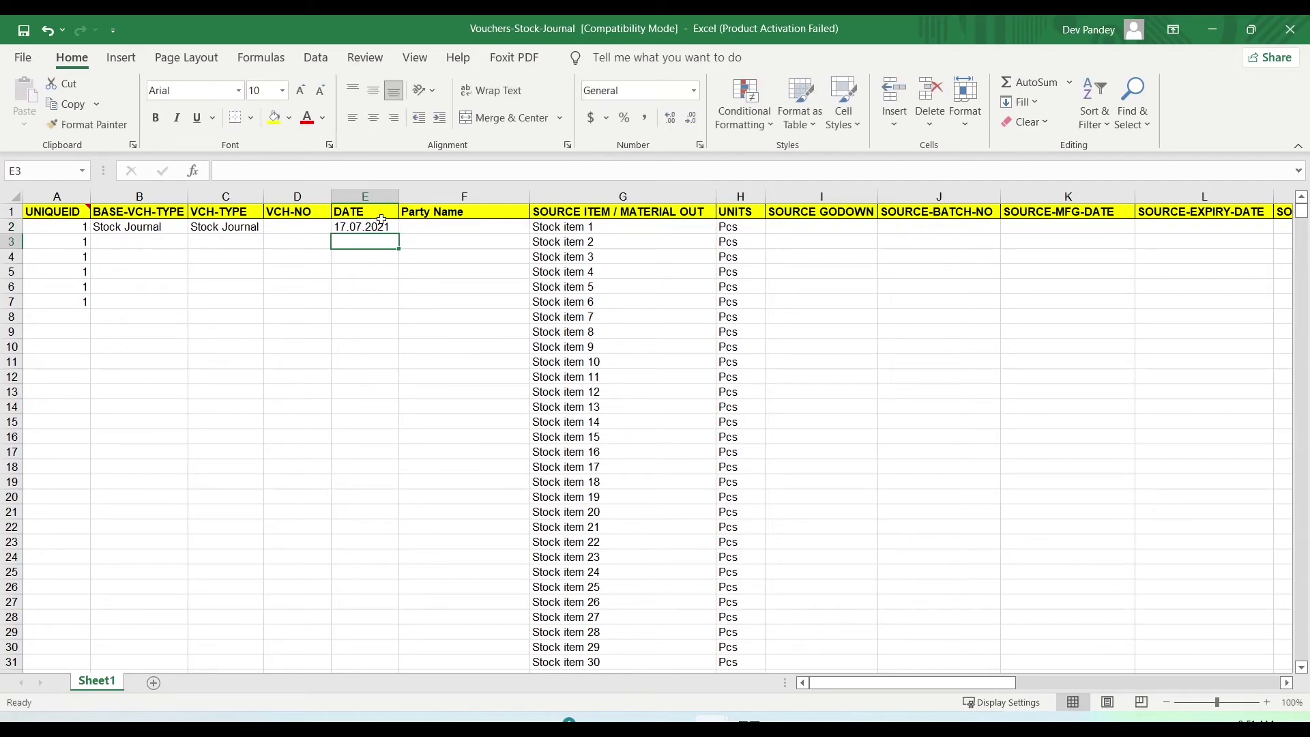
click(379, 227)
click(380, 257)
click(374, 225)
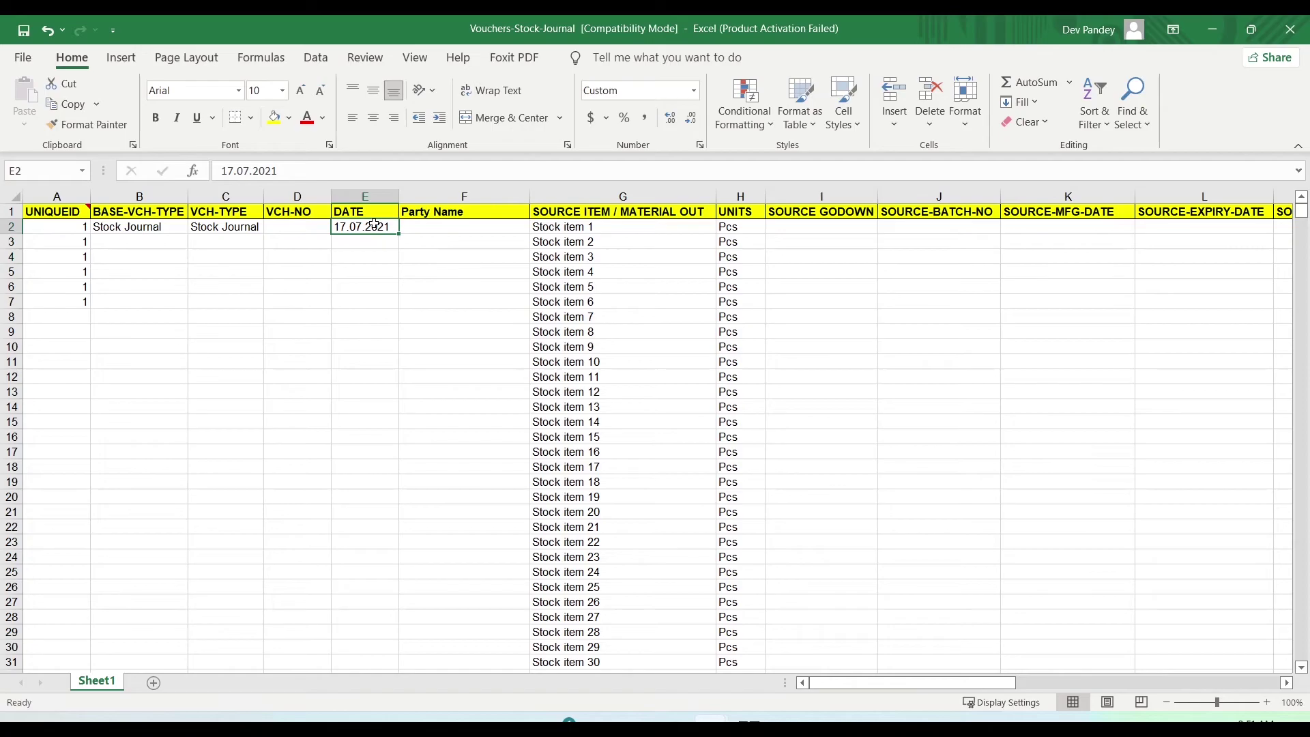
click(392, 270)
click(373, 238)
click(371, 227)
Set the UNIQUEID in A2 to 5555 and fill it down for every stock item row.
click(244, 226)
click(160, 225)
click(43, 232)
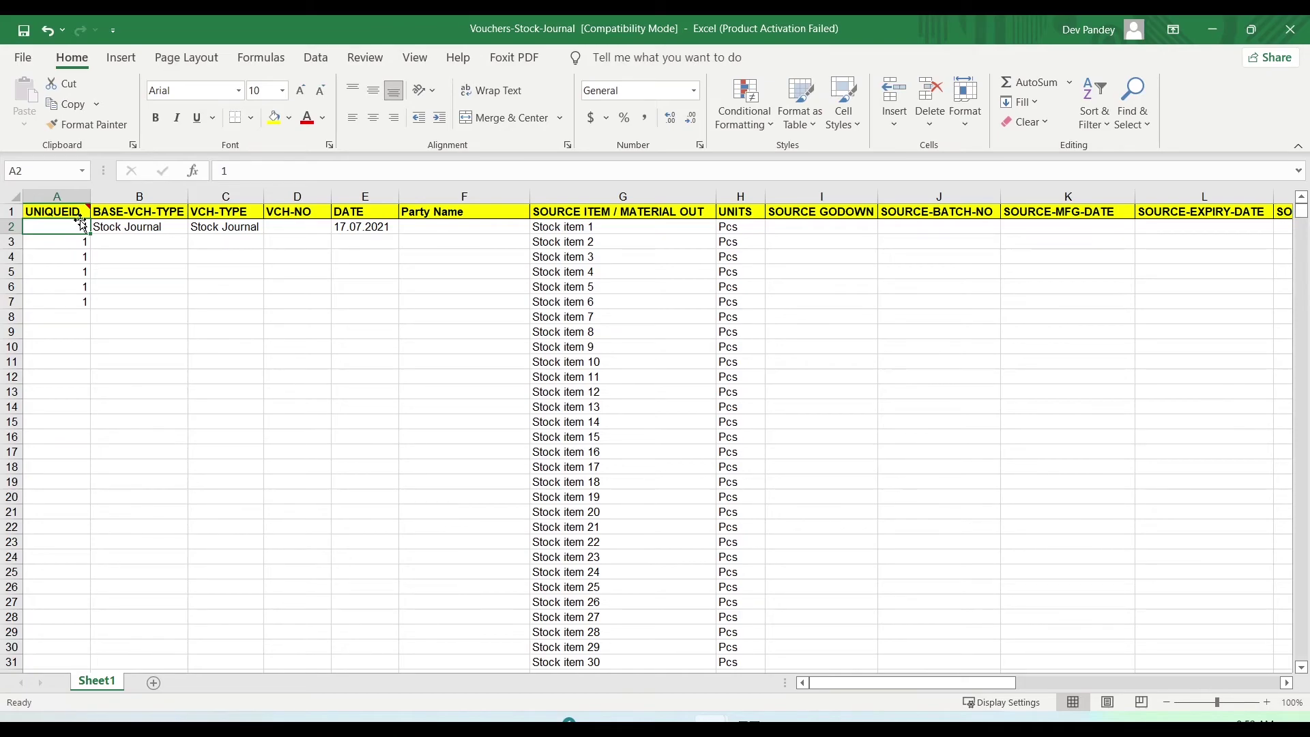
text(5555)
key(Return)
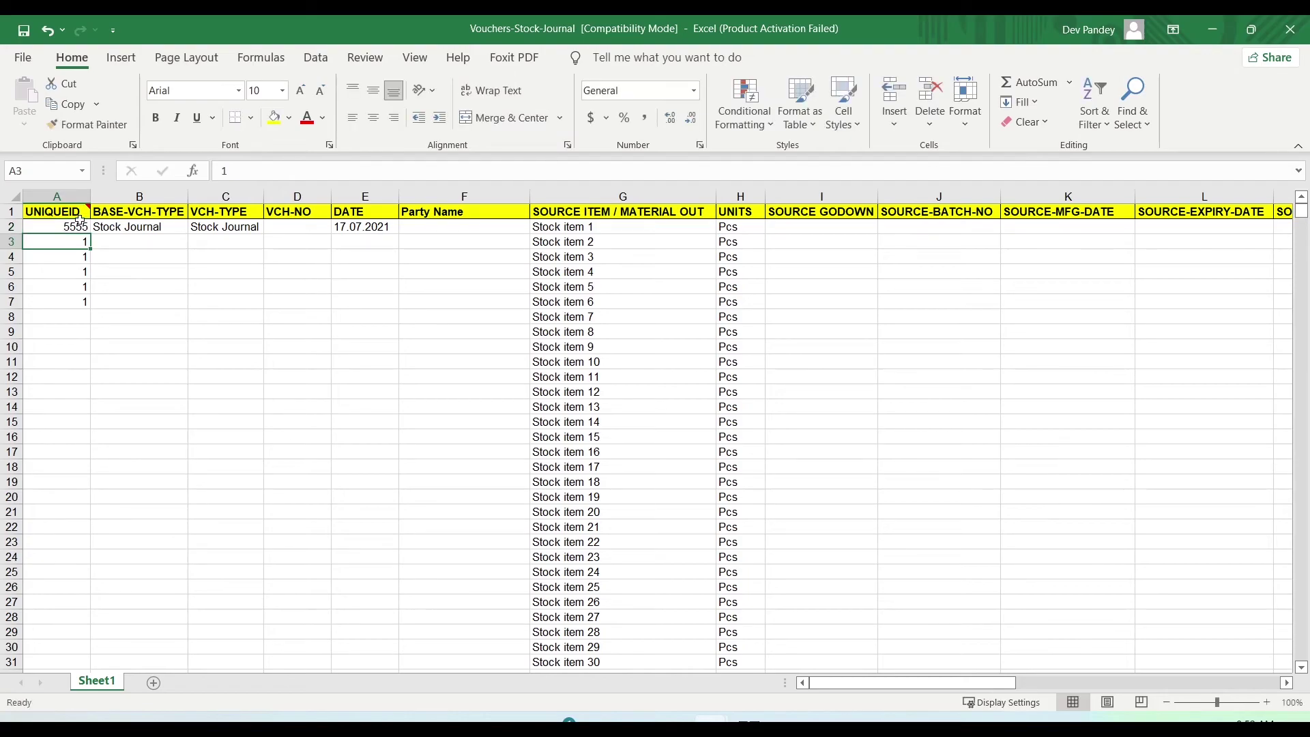
click(78, 222)
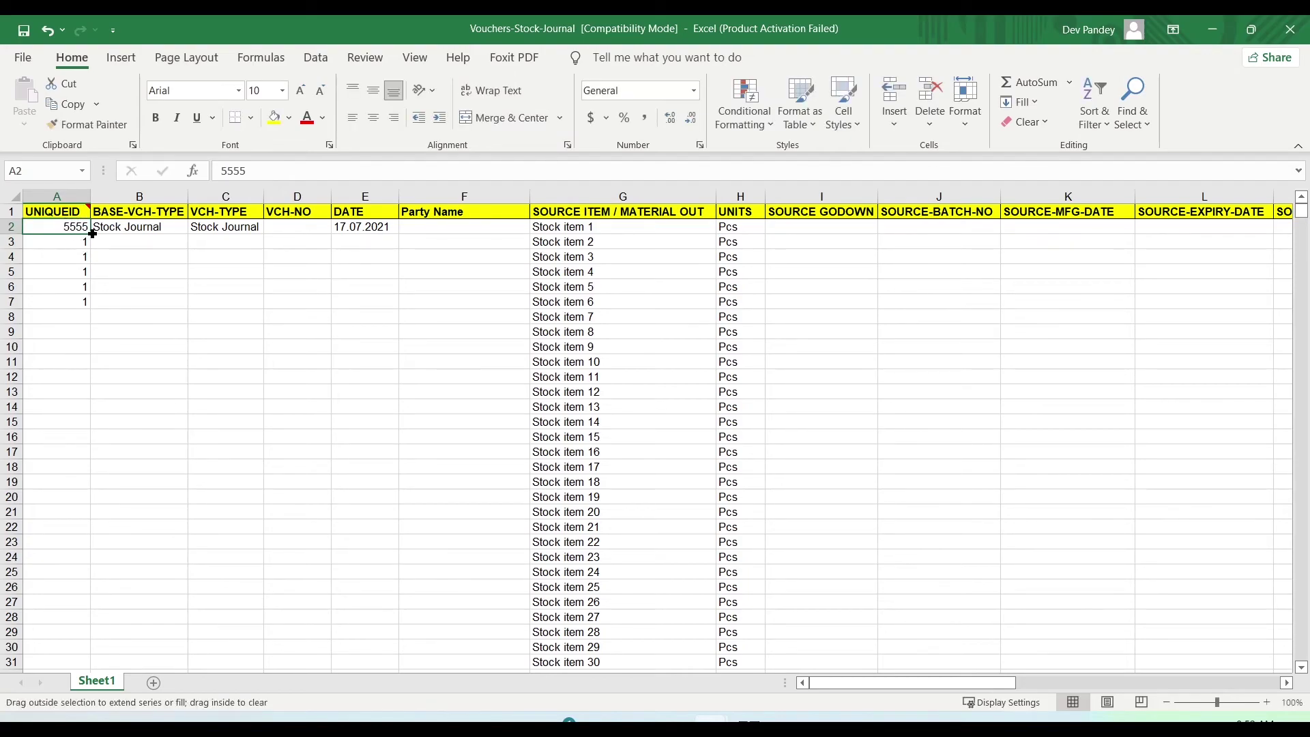
double_click(90, 233)
drag(90, 307, 73, 611)
scroll(478, 440, up, 17)
scroll(478, 439, up, 20)
scroll(479, 433, up, 20)
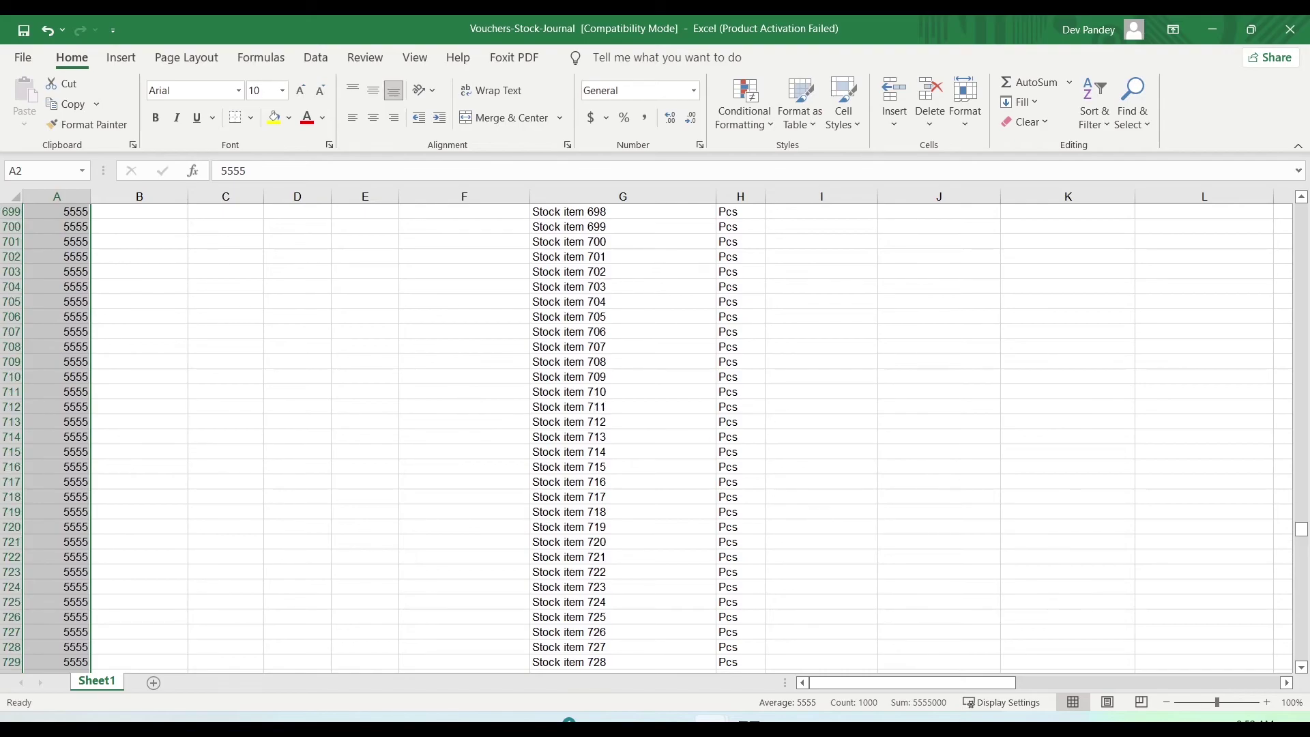
drag(1301, 536, 1301, 213)
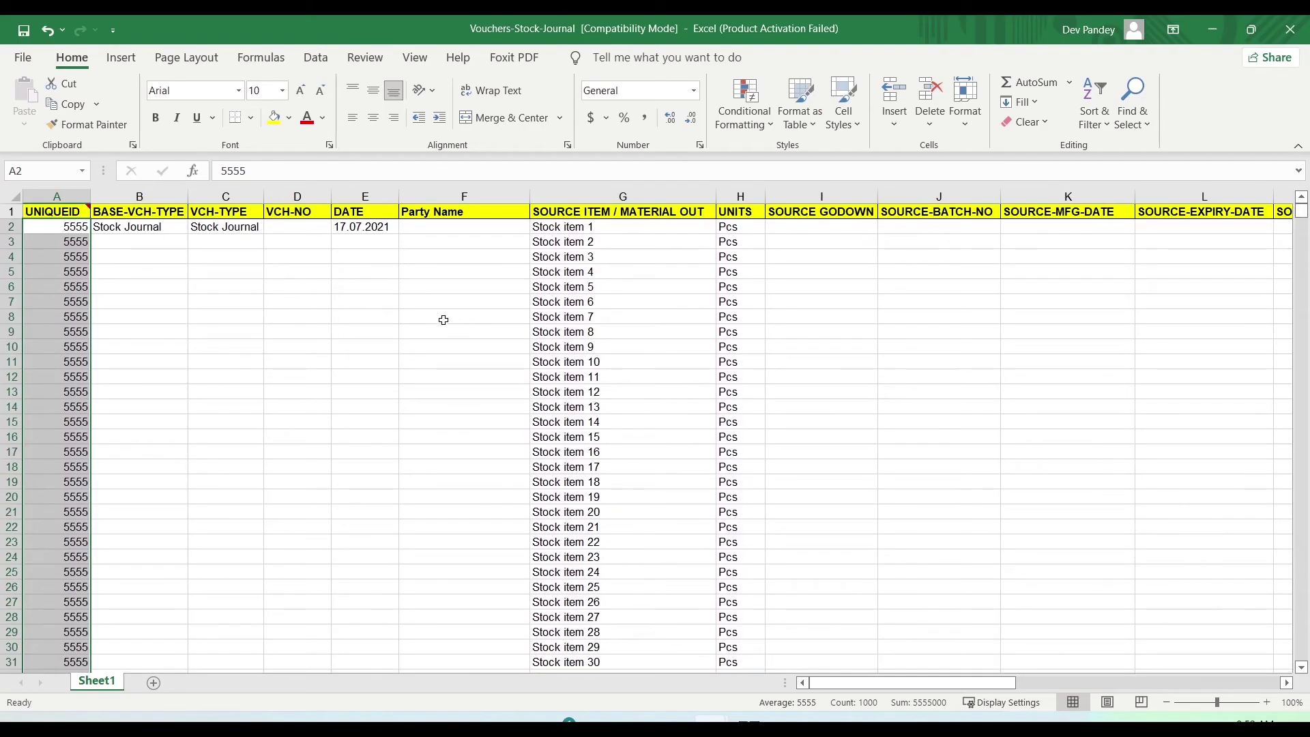
click(323, 313)
click(423, 315)
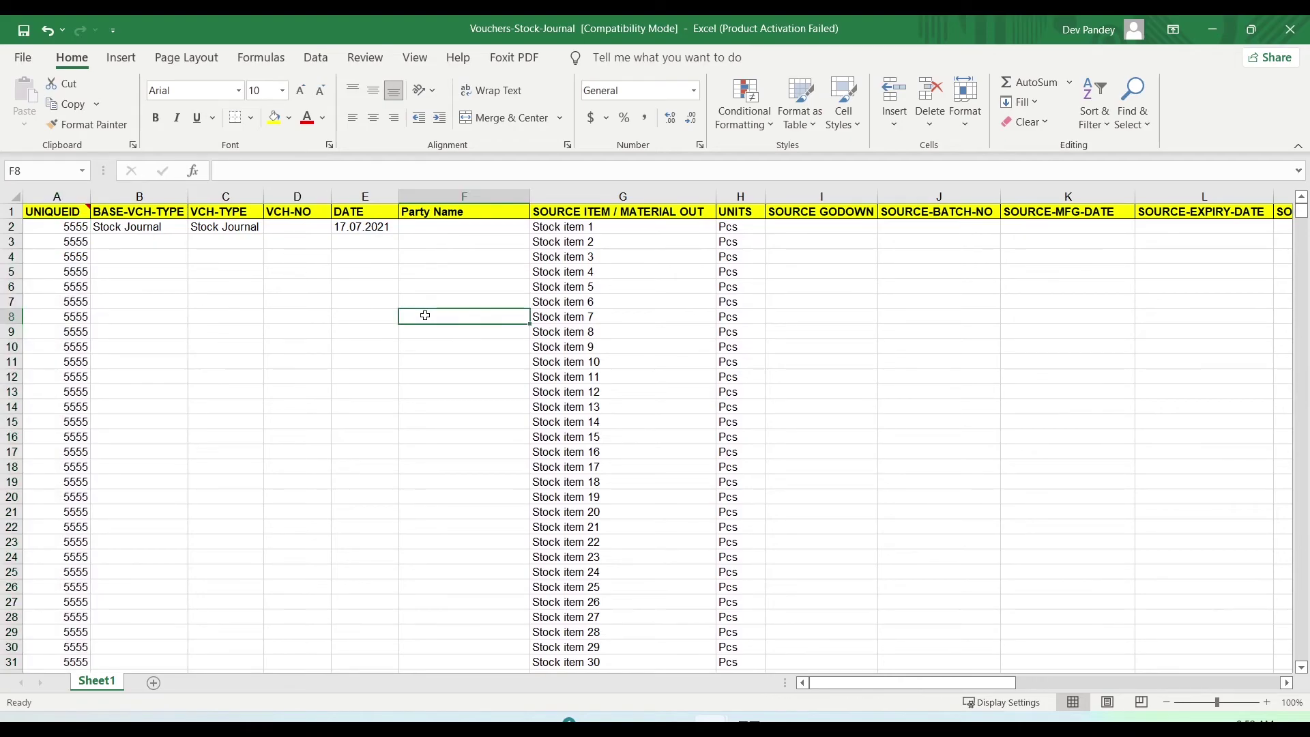
click(447, 268)
click(445, 230)
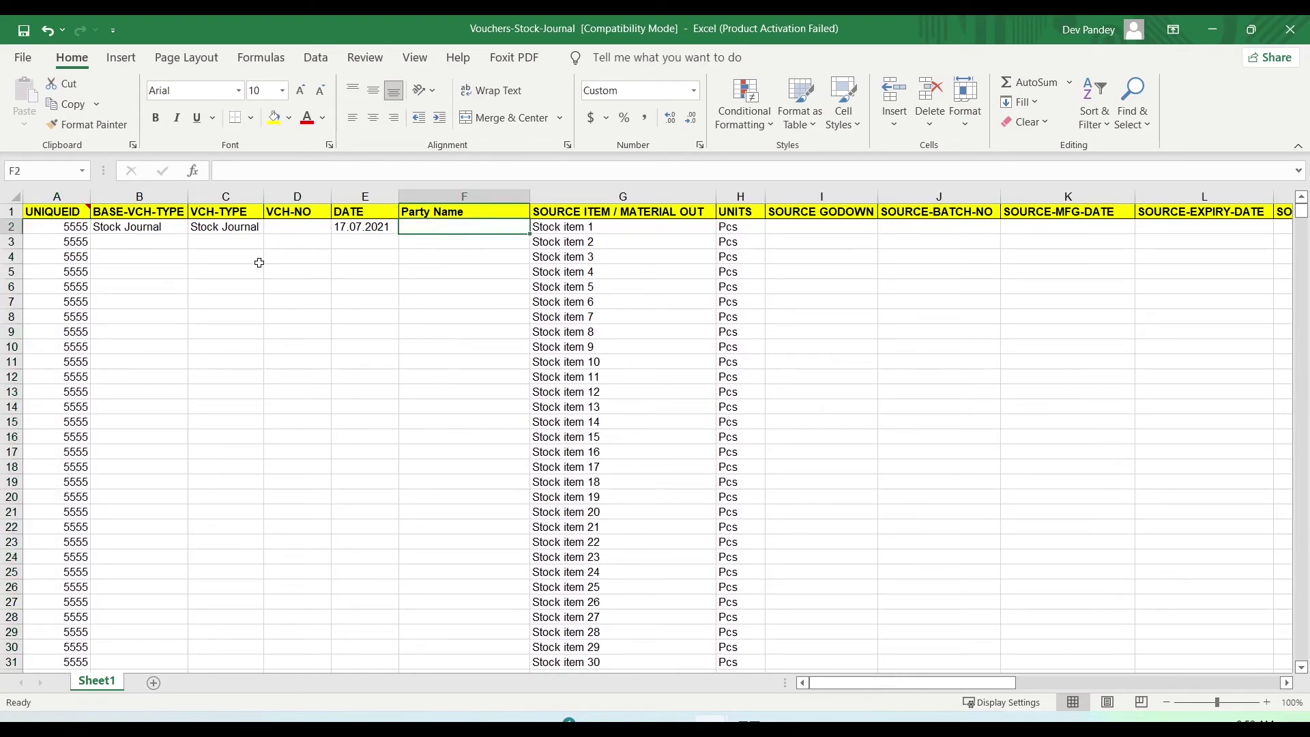
click(230, 227)
drag(985, 686, 361, 391)
click(362, 391)
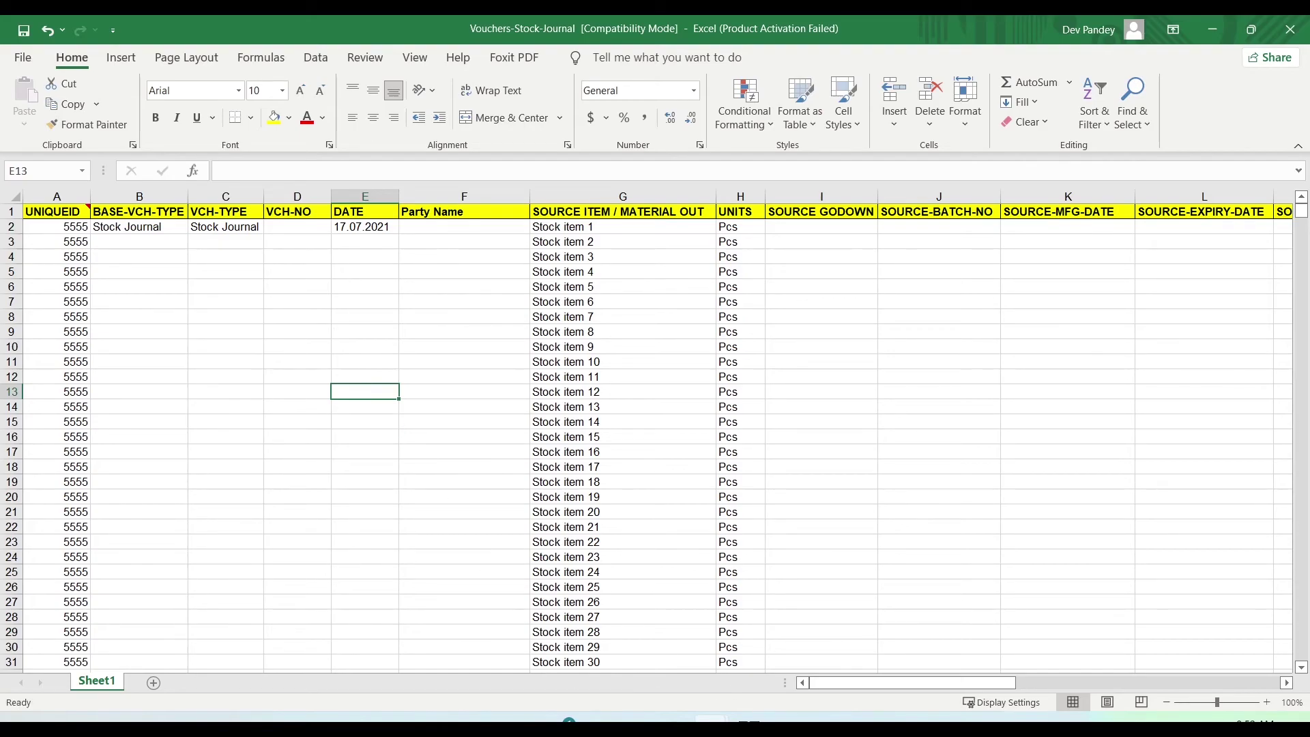
In udiMagic, return to the file selection page, choose Vouchers-Stock-Journal from the Desktop and set it to process all rows.
click(686, 497)
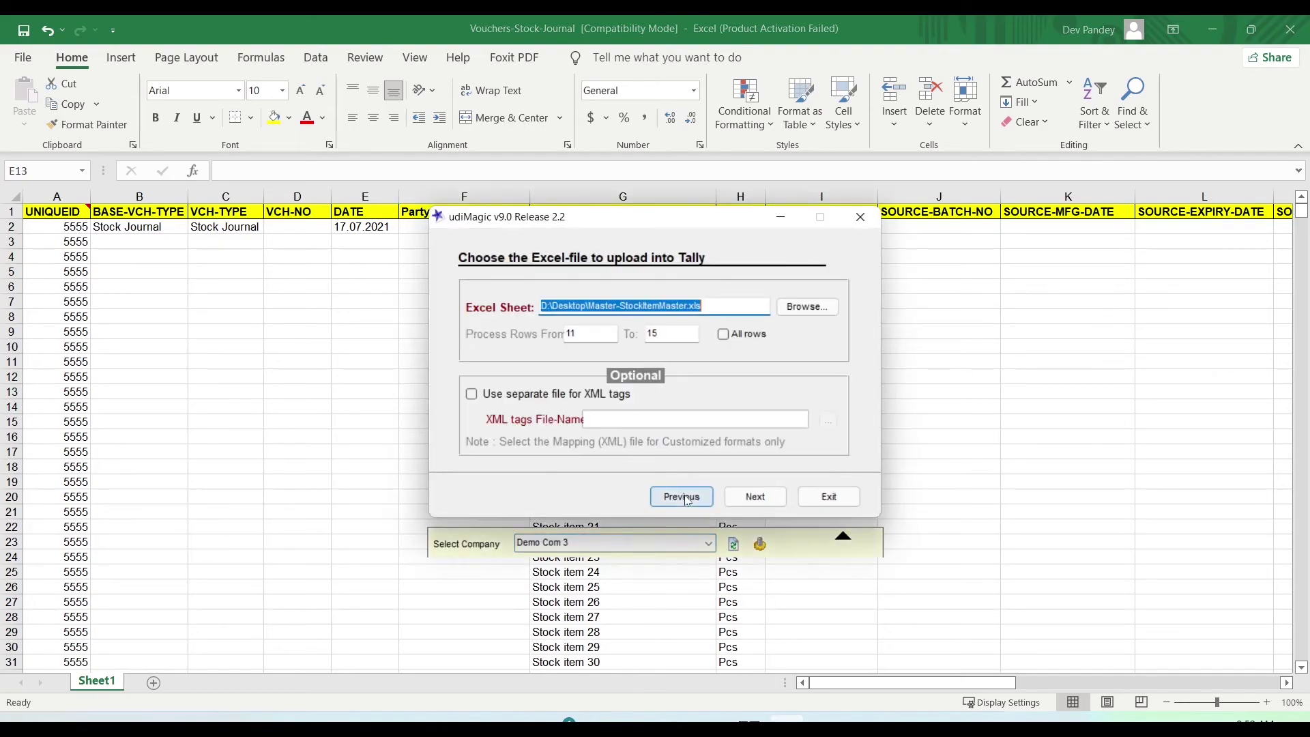
click(807, 307)
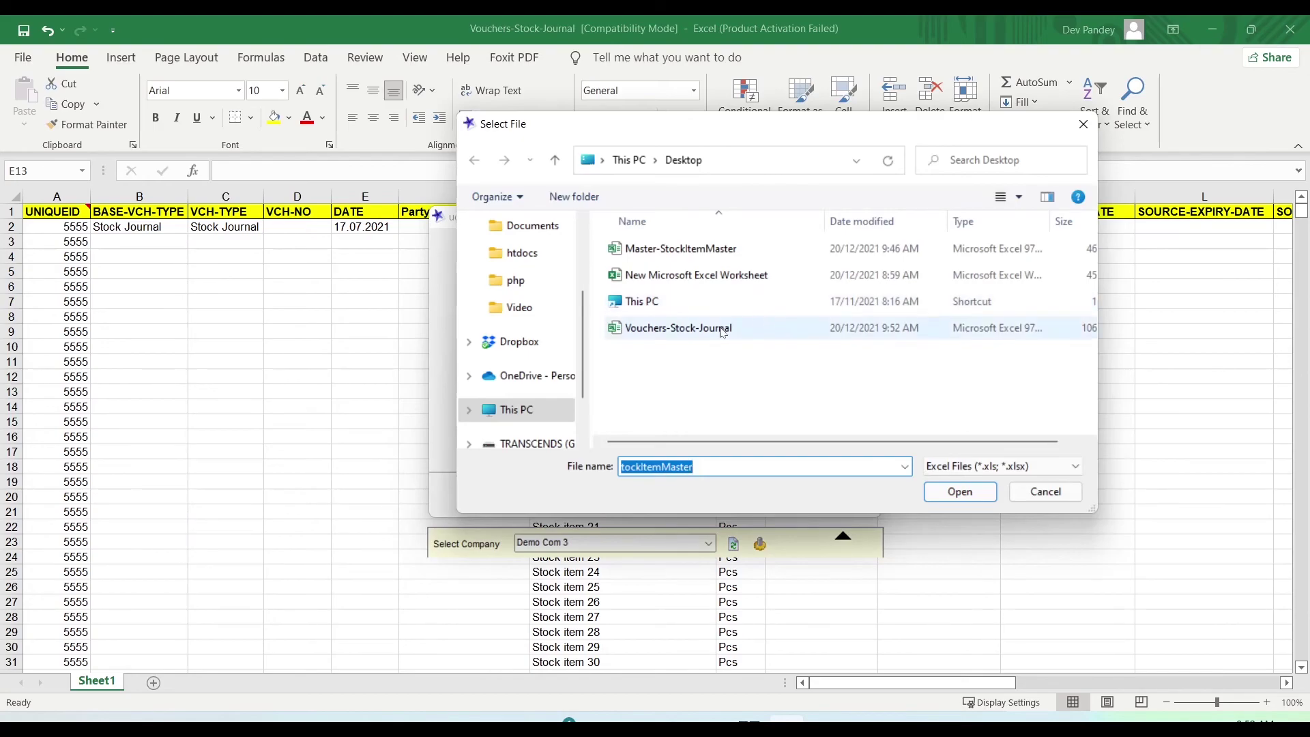
click(699, 332)
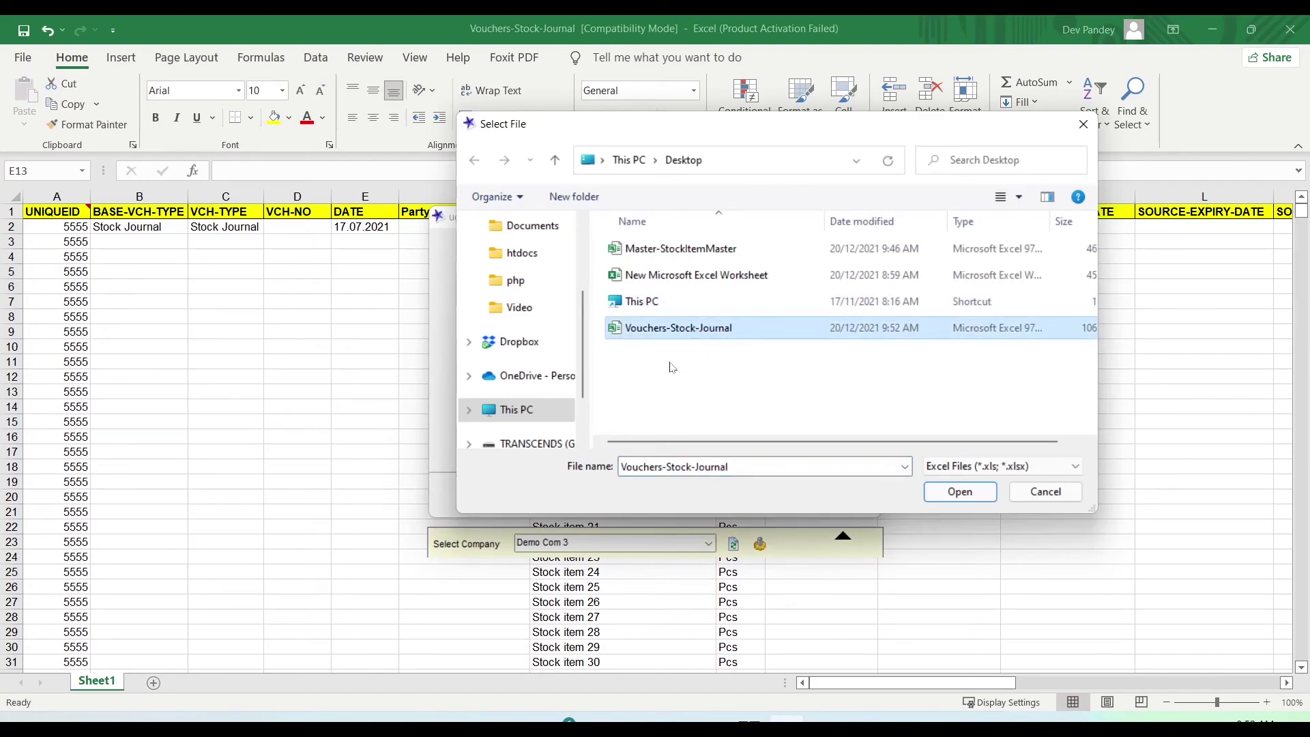
click(946, 491)
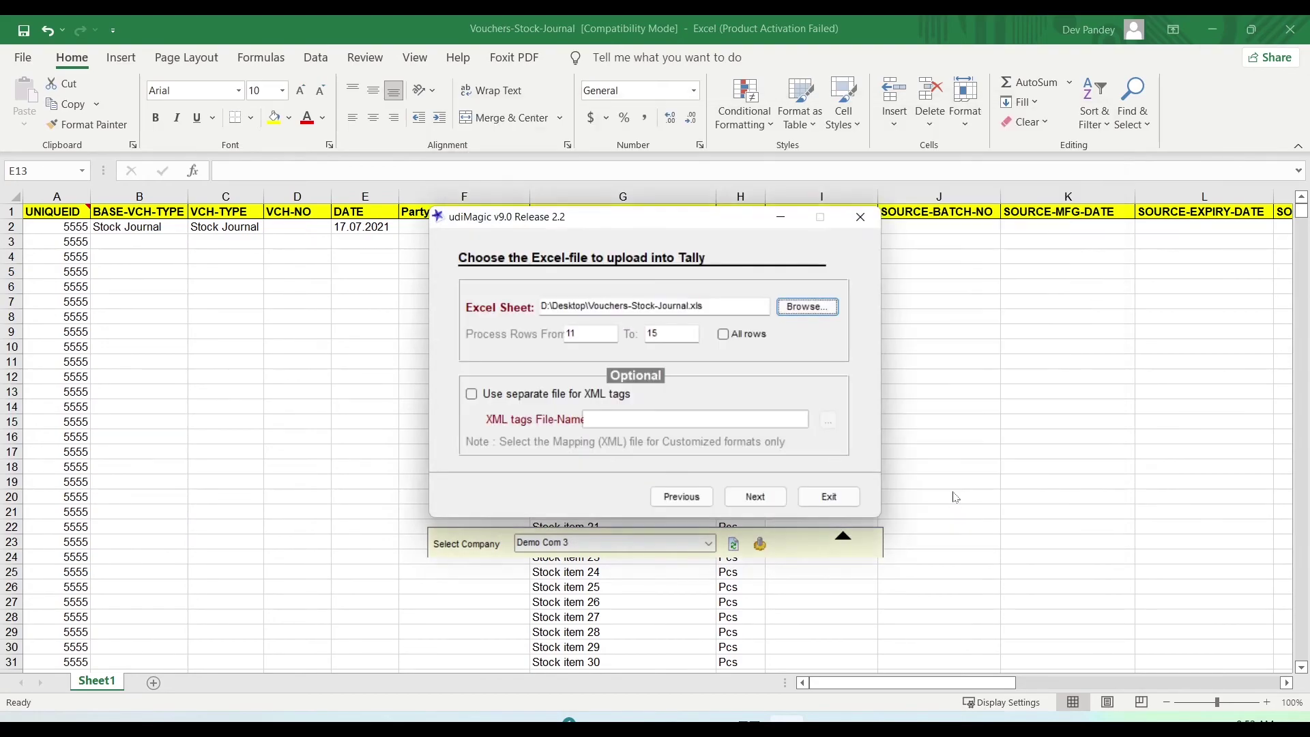
click(723, 334)
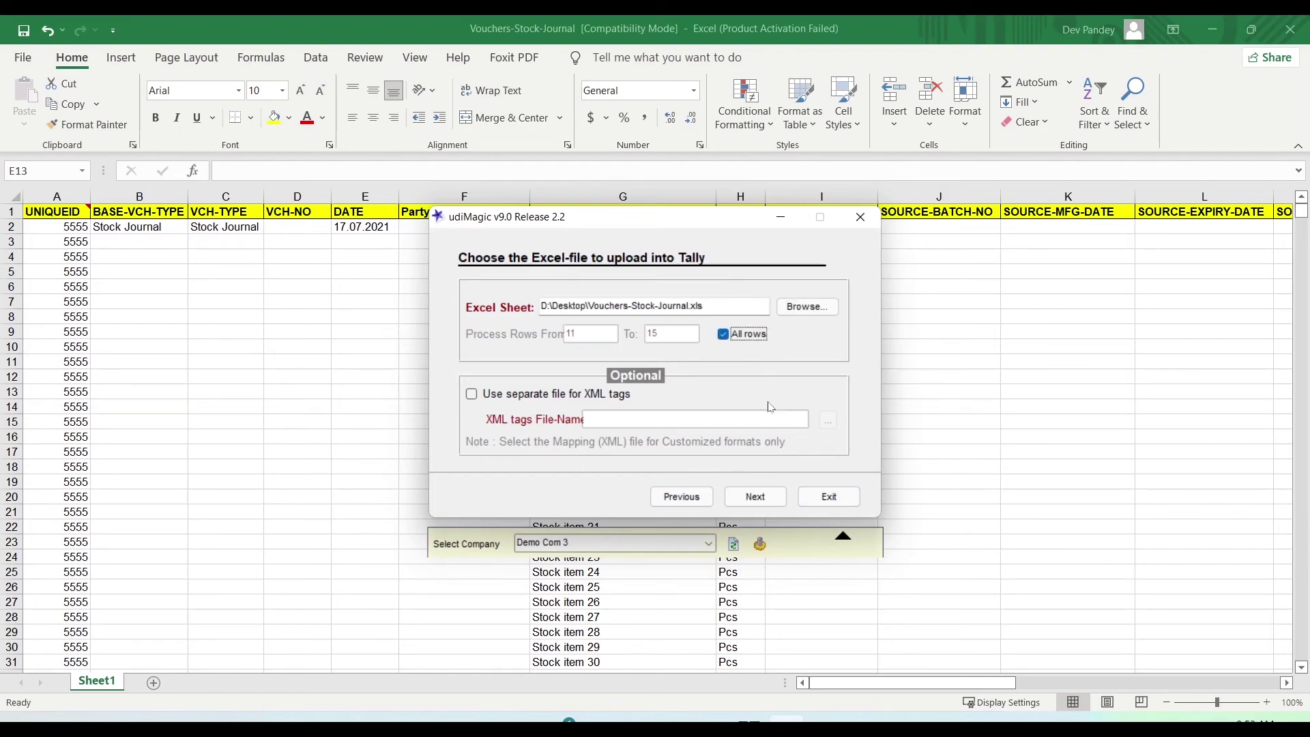
Try to import the stock journal data into Tally company Demo Com 3, then dismiss the message.
click(755, 497)
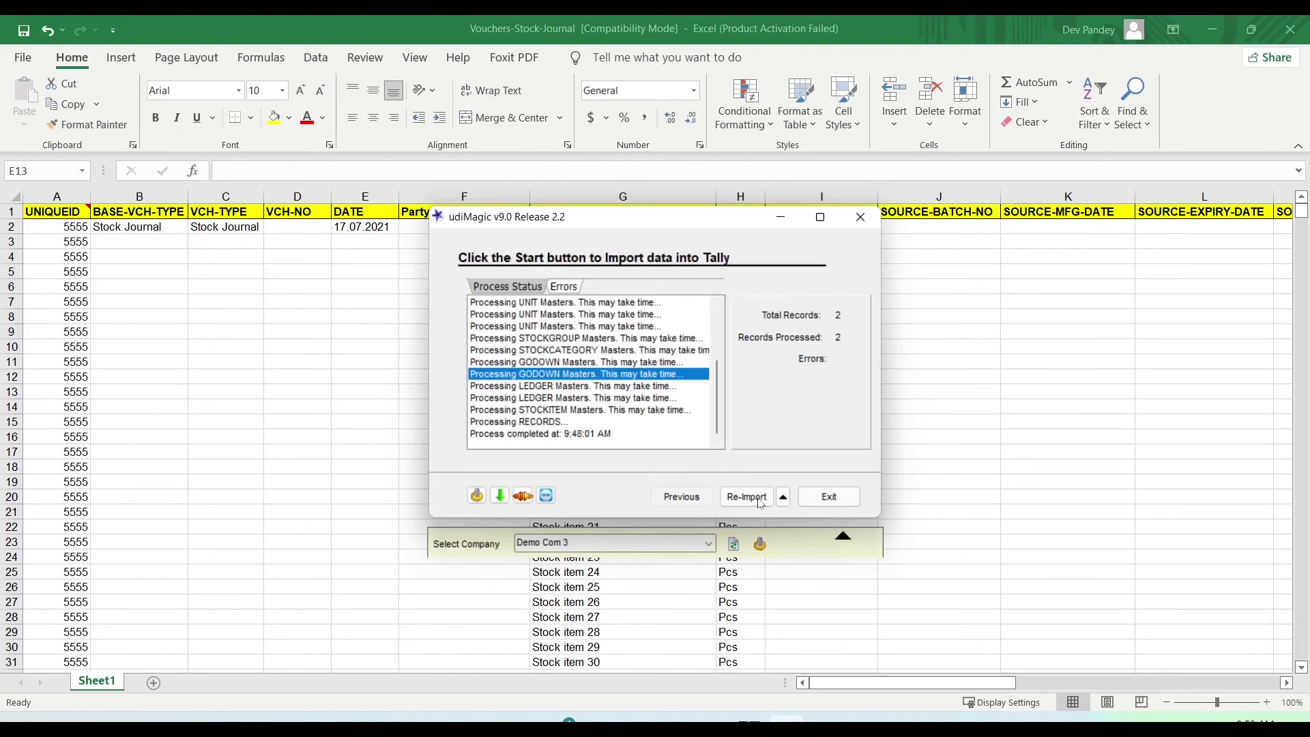
click(750, 498)
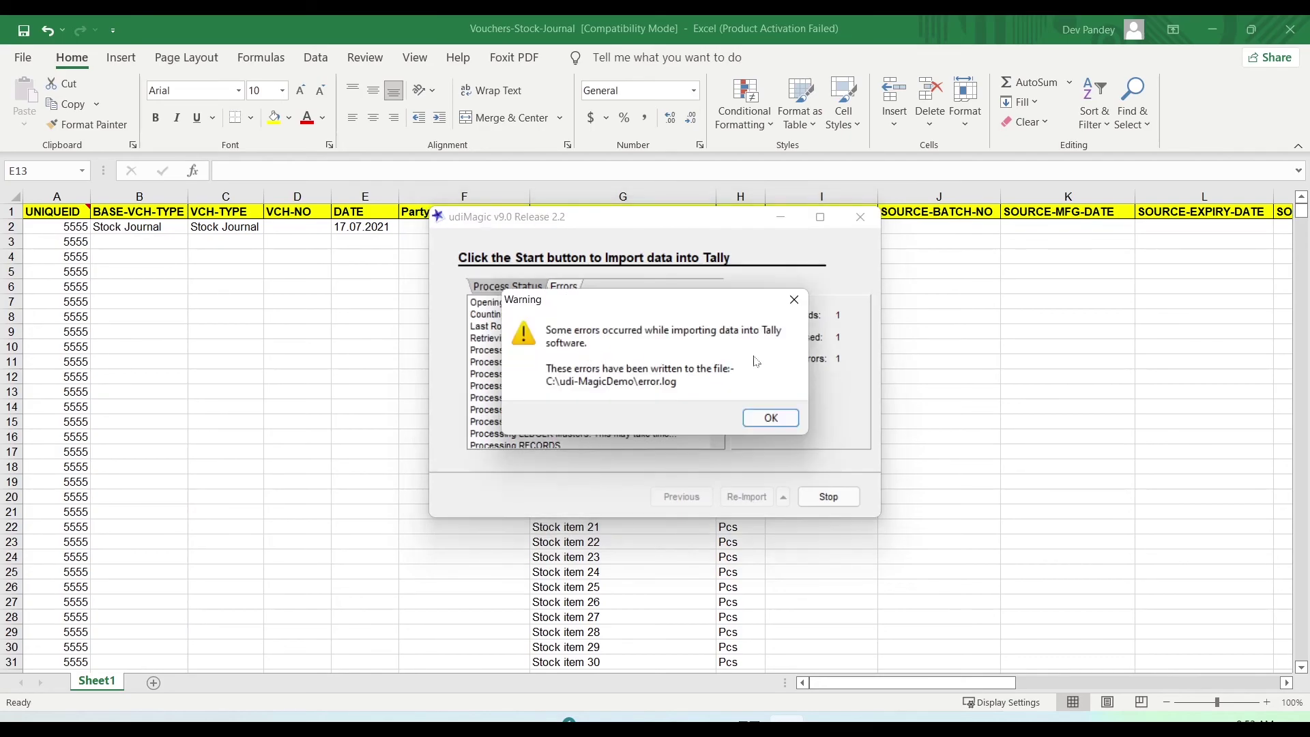
click(771, 418)
click(768, 392)
Switch to Tally.ERP 9 and open the single stock item display list under Inventory Info.
mouse_move(747, 718)
click(744, 635)
key(Escape)
key(n)
key(i)
key(i)
key(Down)
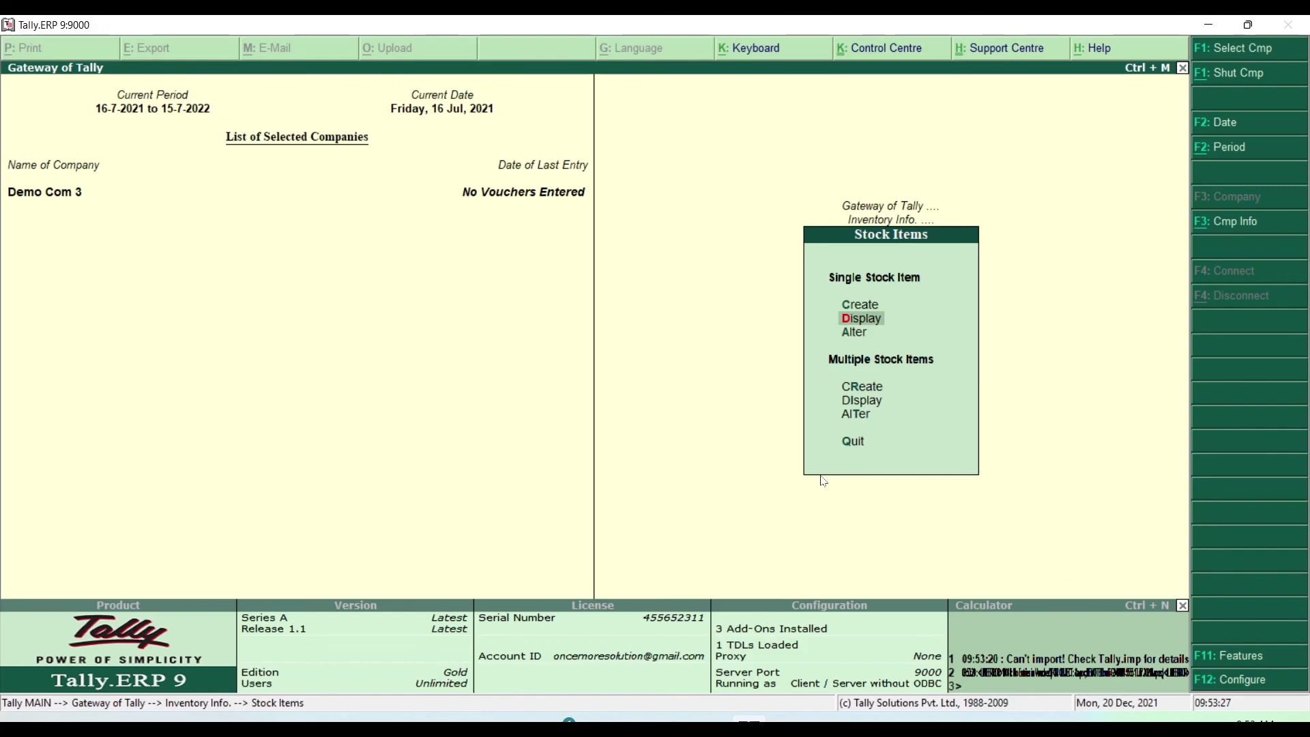
key(Return)
Browse down through the list of stock items, then return to the Gateway of Tally.
key(Down)
key(Down)
key(Down)
key(Down)
key(Down)
key(Down)
key(Down)
key(Down)
key(Down)
key(Down)
key(Down)
key(Down)
key(Down)
key(Down)
key(Down)
key(Down)
key(Down)
key(Down)
key(Down)
key(Down)
key(Down)
key(Down)
key(Down)
key(Down)
key(Down)
key(Down)
key(Down)
key(Down)
key(Down)
key(Down)
key(Down)
key(Down)
key(Down)
key(Down)
key(Down)
key(Down)
key(Down)
key(Down)
key(Down)
key(Down)
key(Down)
key(Down)
key(Down)
key(Down)
key(Down)
key(Down)
key(Down)
key(Down)
key(Down)
key(Down)
key(Down)
key(Down)
key(Down)
key(Down)
key(Down)
key(Down)
key(Down)
key(Down)
key(Down)
key(Down)
key(Down)
key(Down)
key(Down)
key(Down)
key(Down)
key(Escape)
key(Escape)
key(Escape)
key(Escape)
key(Escape)
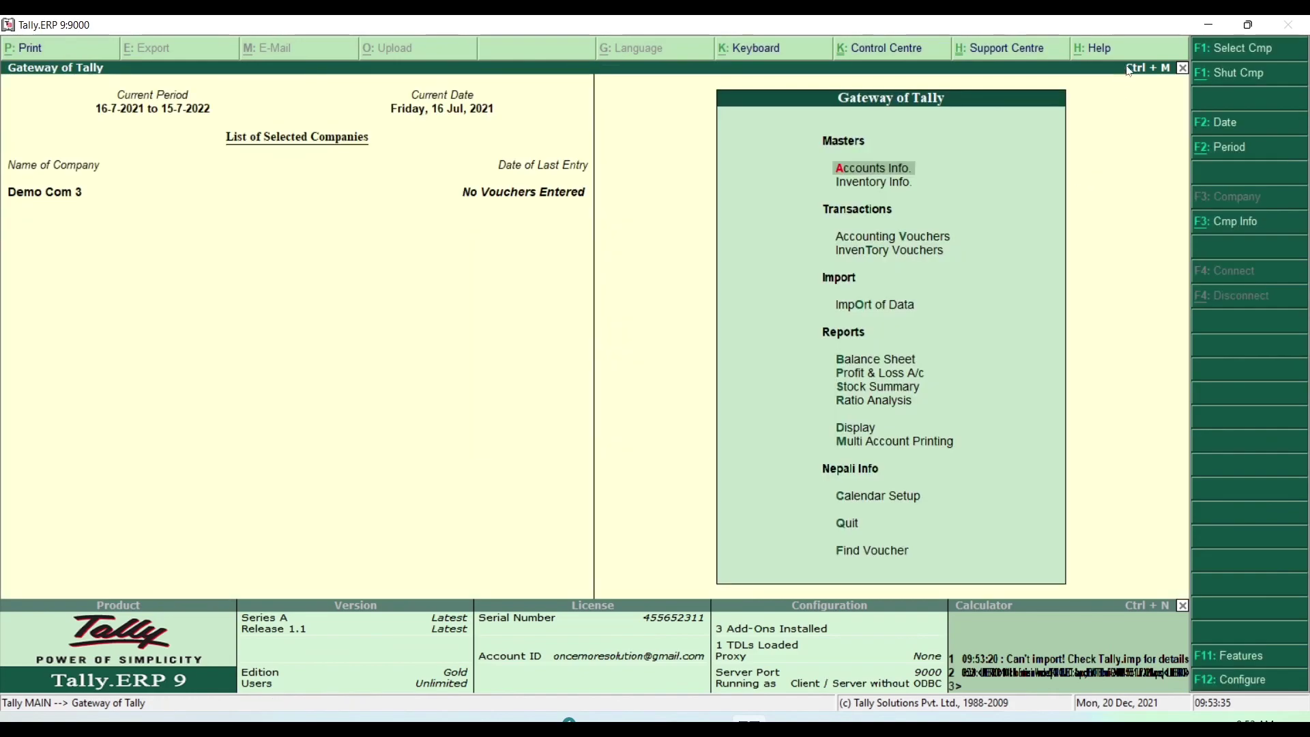